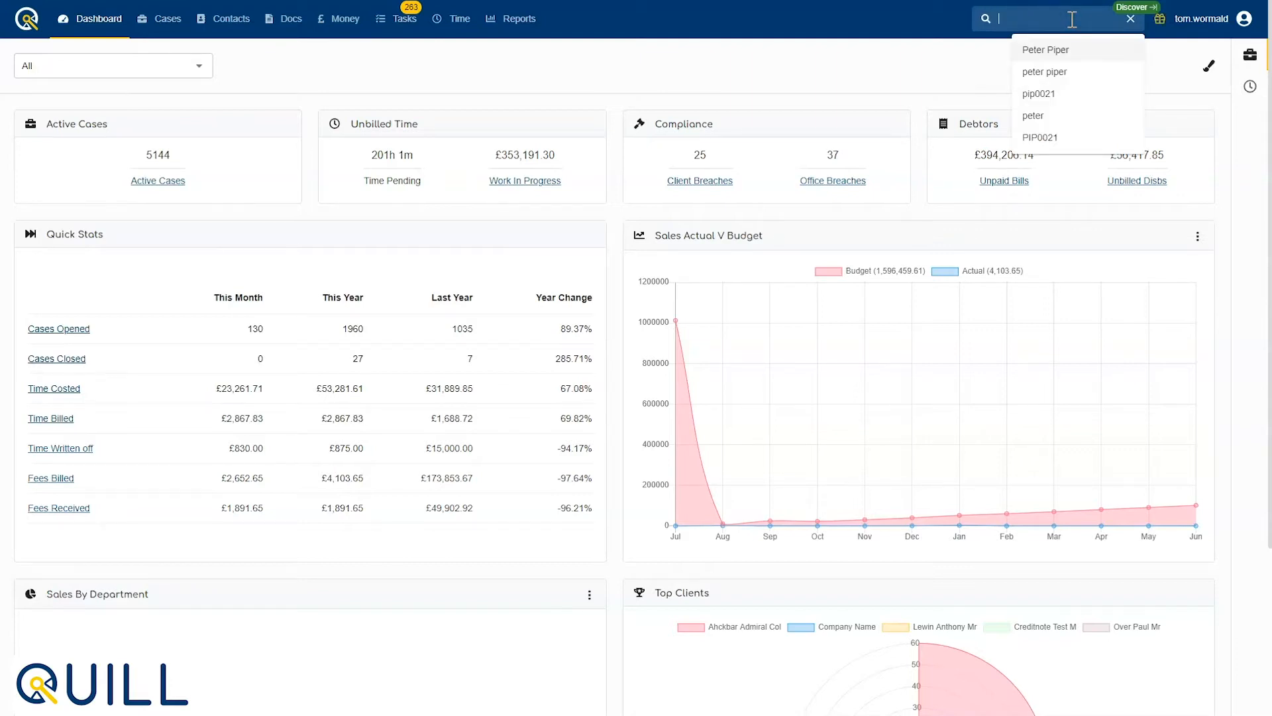
Step: Search all cases for the client's full name, inspect the matches for the AardvarkZ case and open that case
{"action": "type", "text": "Peter Pi"}
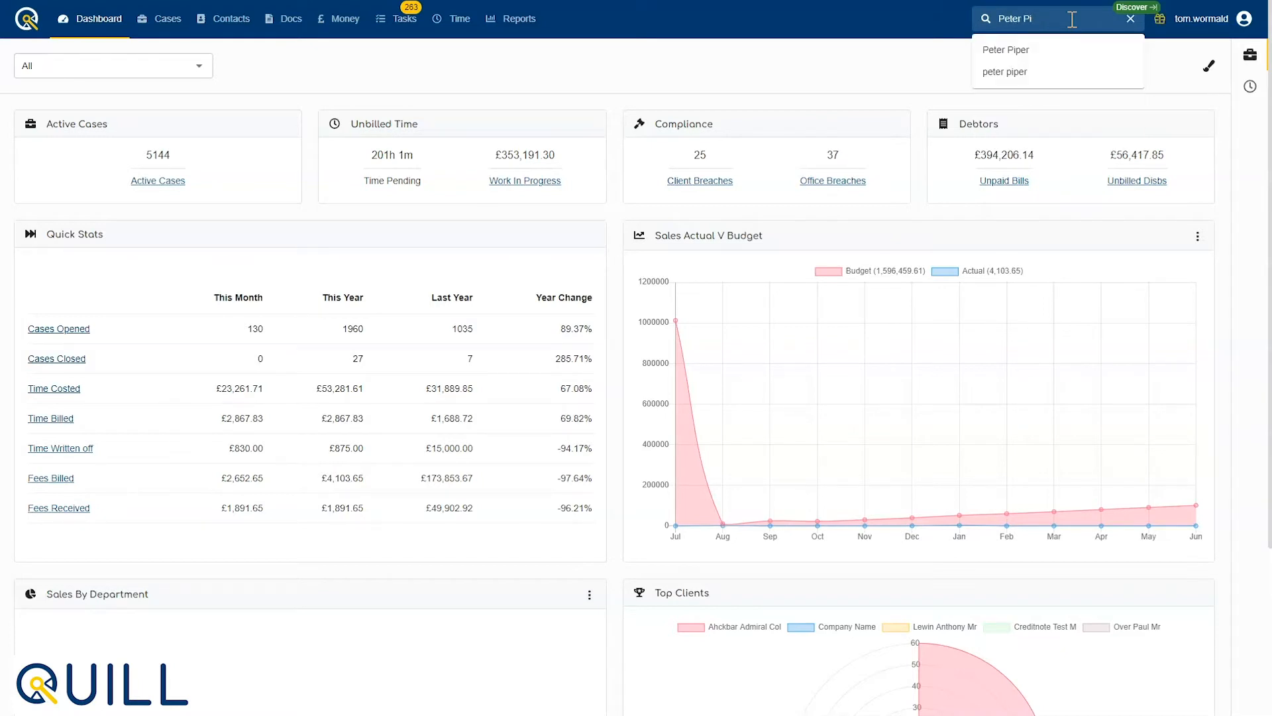
{"action": "type", "text": "per"}
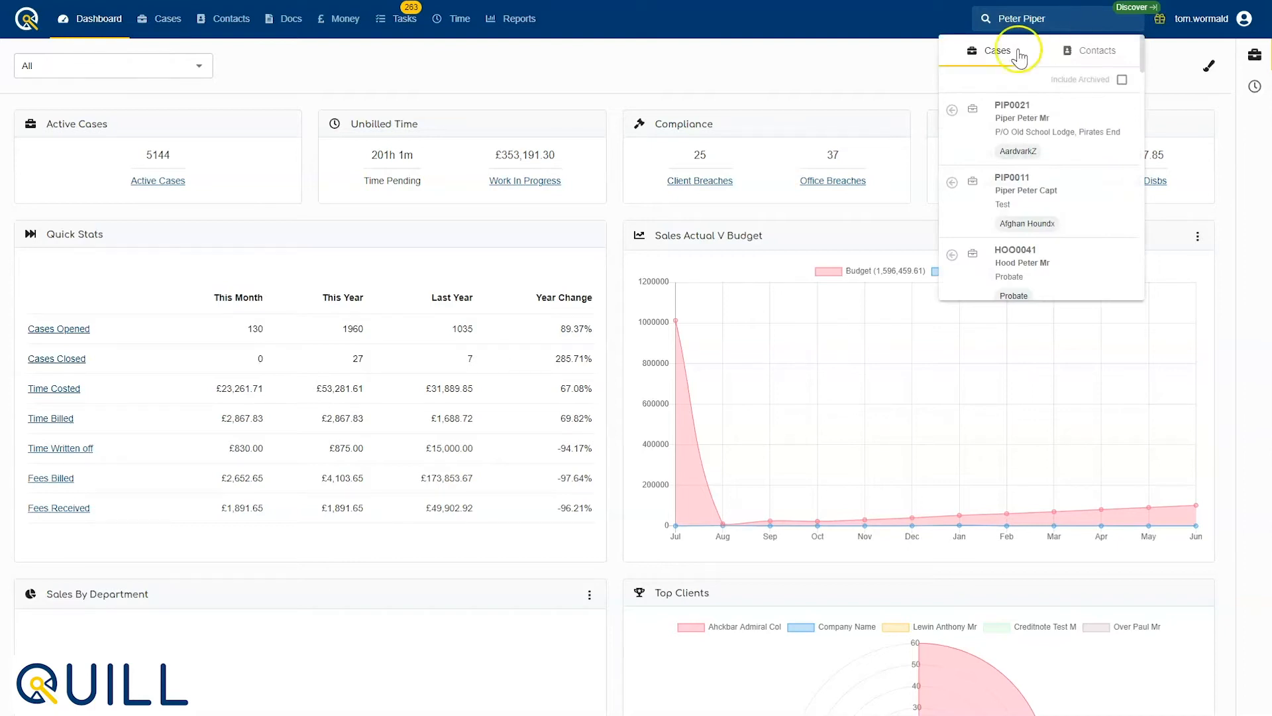
{"action": "left_click", "coordinate": [953, 111]}
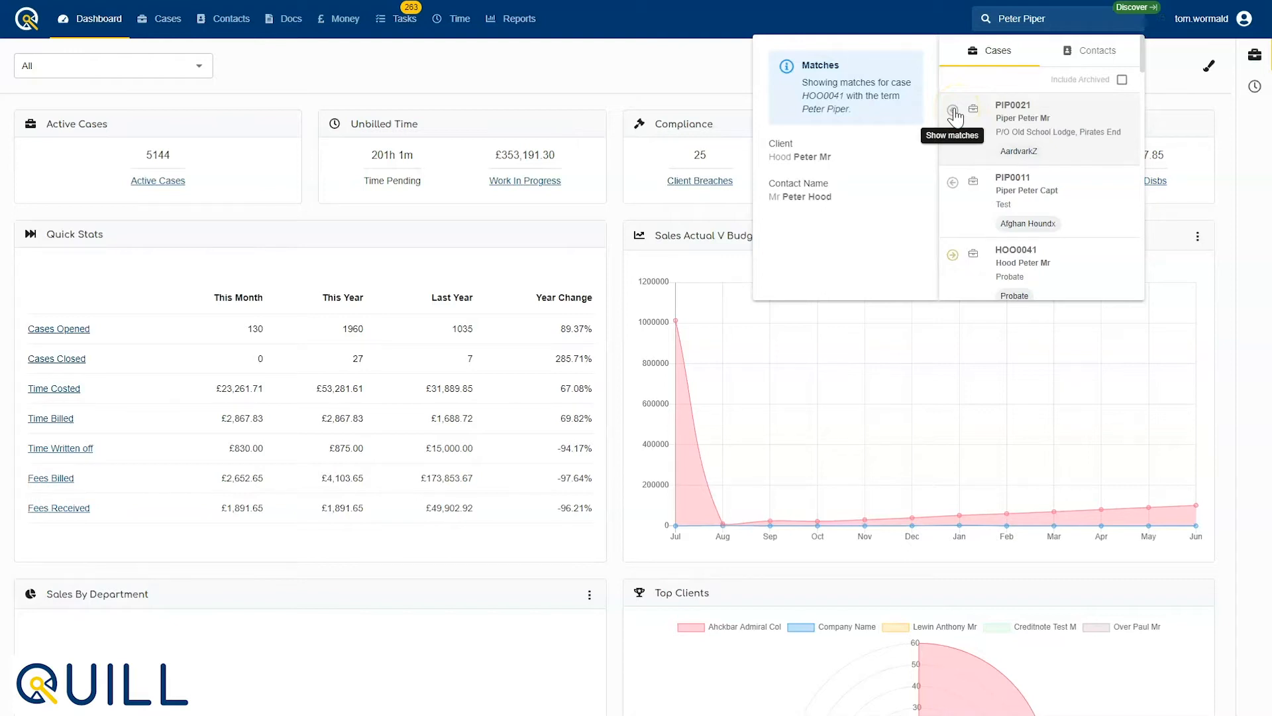
{"action": "left_click", "coordinate": [954, 111]}
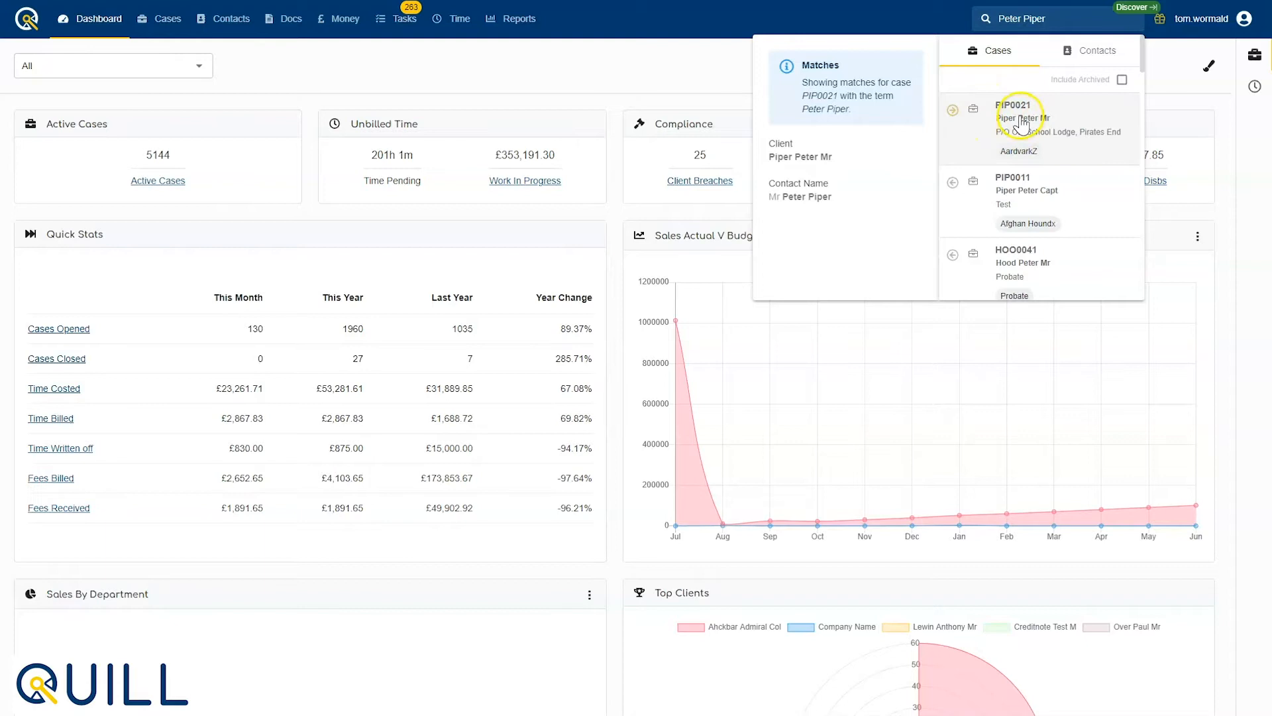
{"action": "left_click", "coordinate": [1024, 118]}
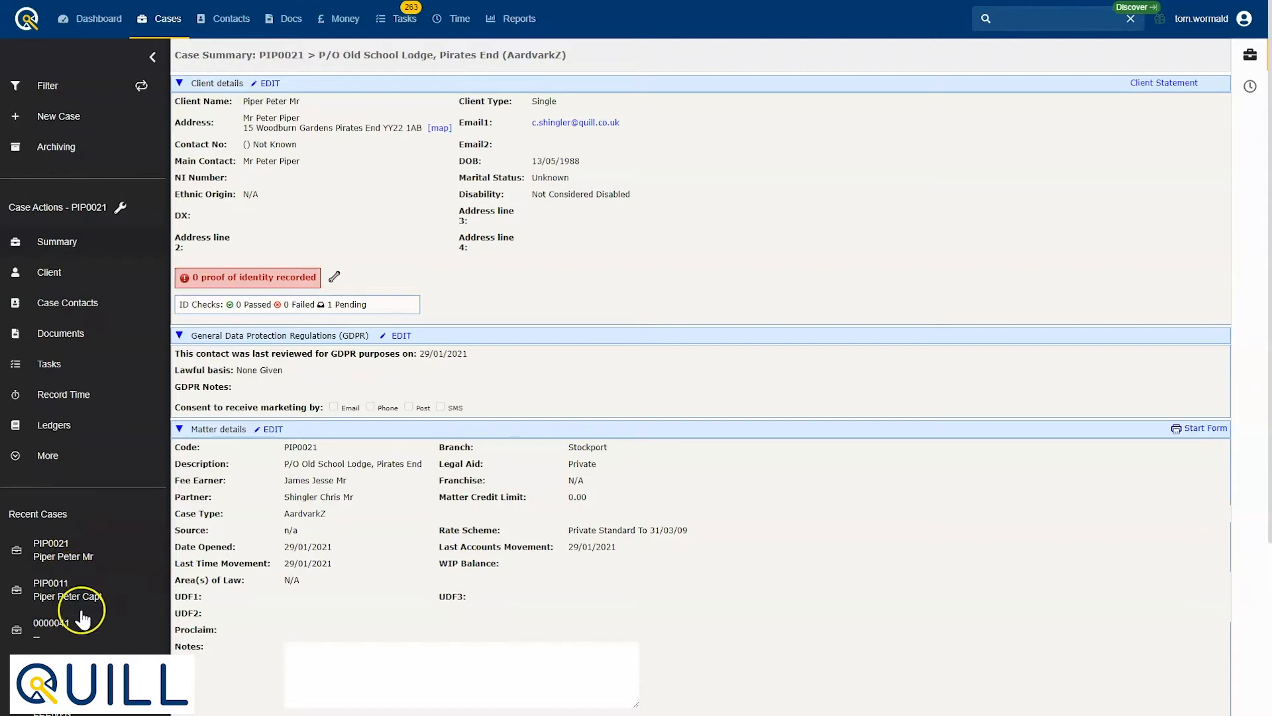
Step: Open the case's documents and browse the Attendance Notes, Client On-Boarding and Correspondence folders
{"action": "left_click", "coordinate": [70, 340]}
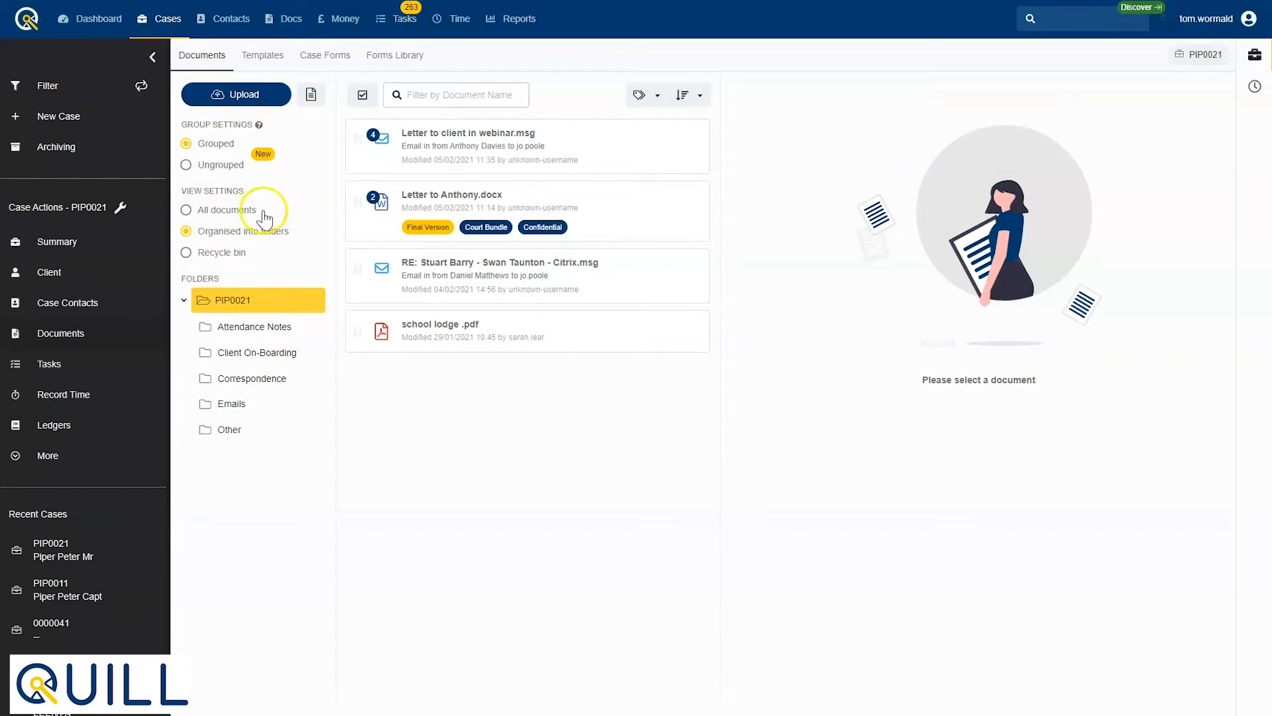
{"action": "left_click", "coordinate": [255, 330]}
{"action": "left_click", "coordinate": [261, 354]}
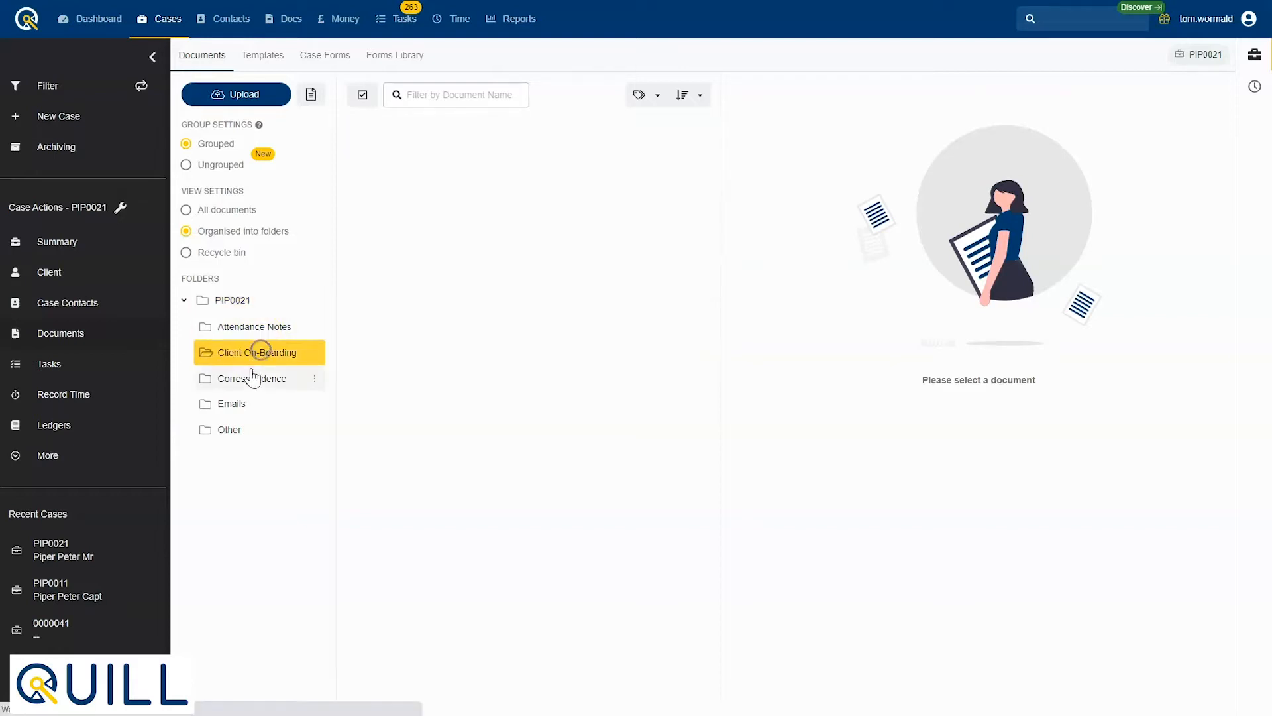
{"action": "left_click", "coordinate": [255, 377]}
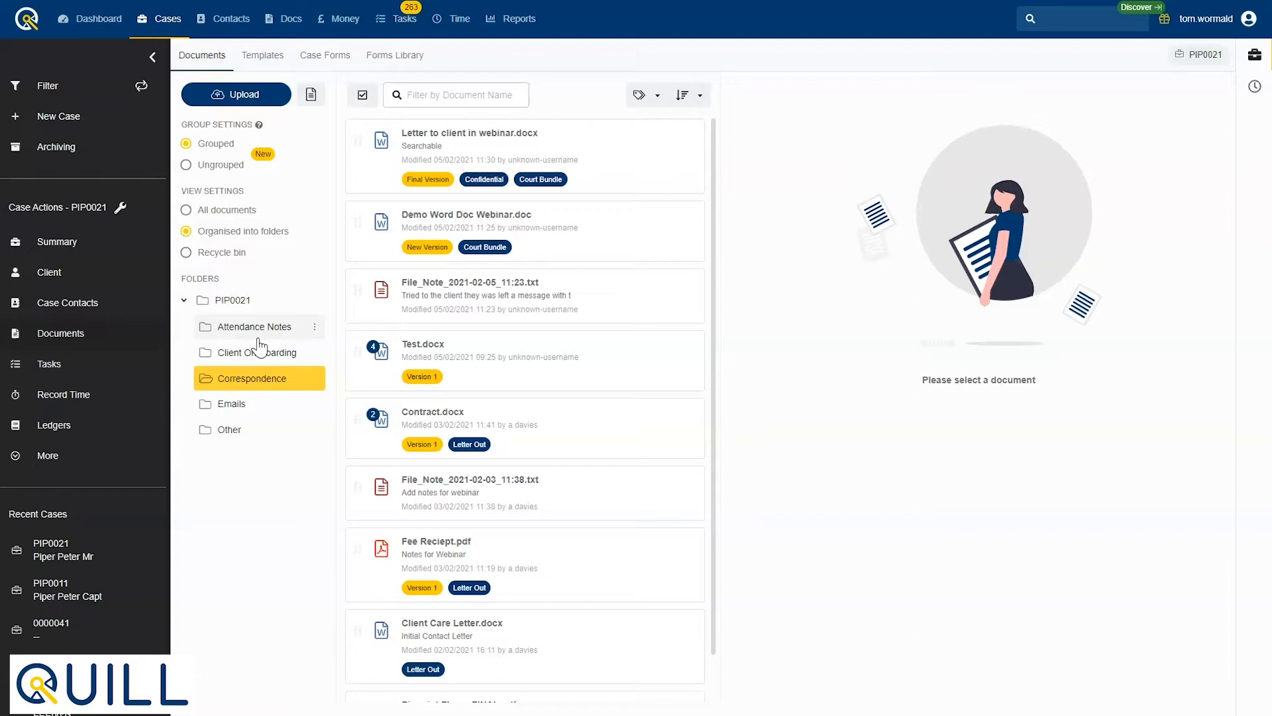
{"action": "left_click", "coordinate": [254, 383]}
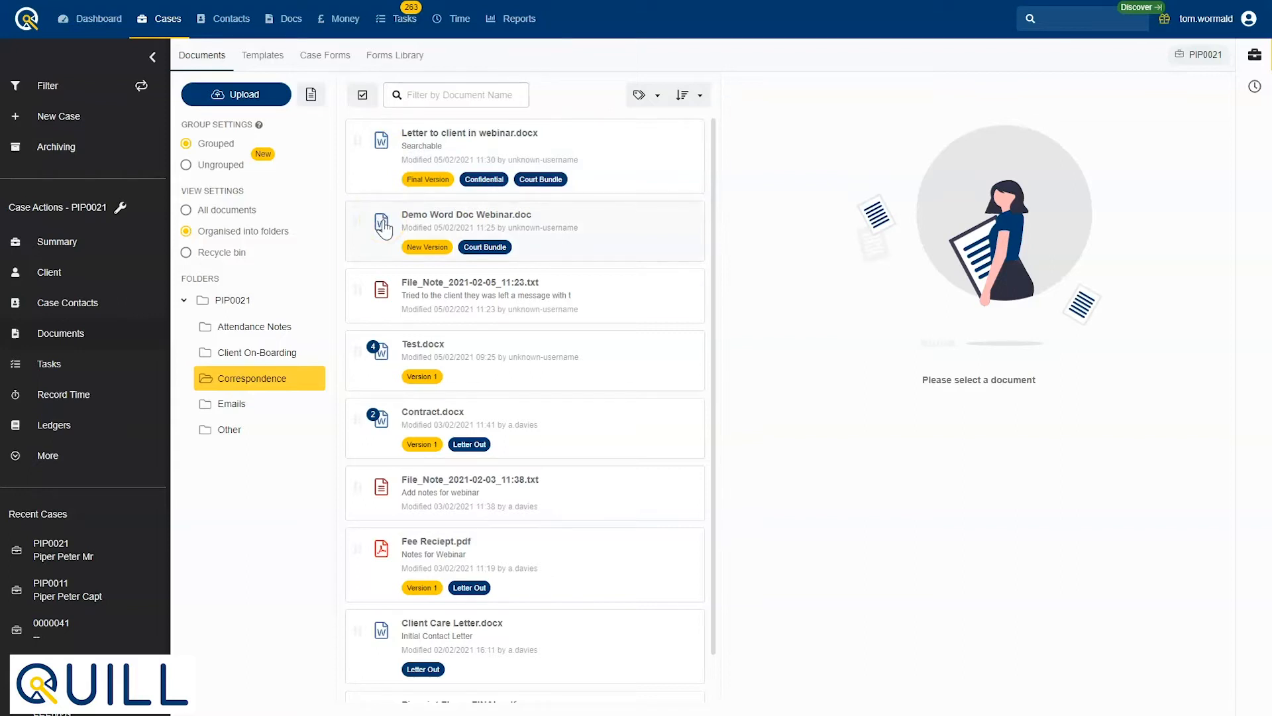
Step: Preview the 2021-02-05 file note, Letter to client in webinar.docx and Demo Word Doc Webinar.doc, and review the letter's labels
{"action": "left_click", "coordinate": [383, 292]}
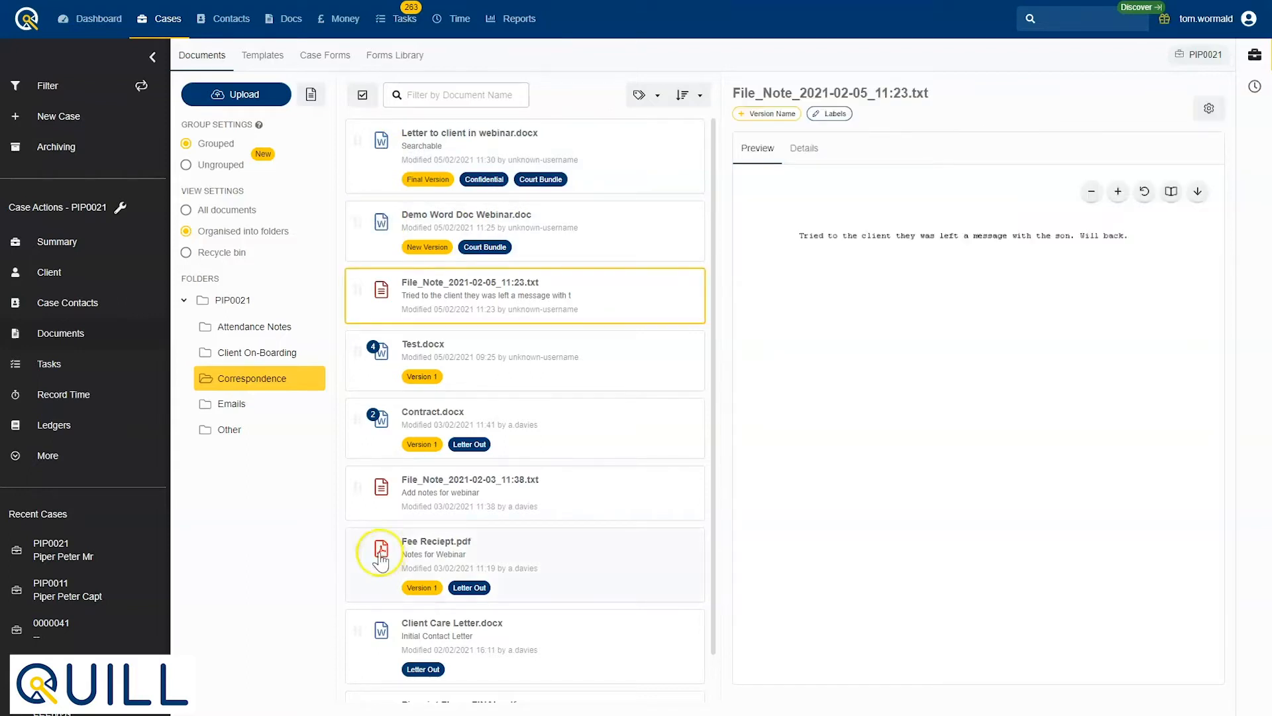
{"action": "scroll", "coordinate": [382, 562], "scroll_direction": "down", "scroll_amount": 1}
{"action": "scroll", "coordinate": [381, 562], "scroll_direction": "up", "scroll_amount": 1}
{"action": "left_click", "coordinate": [543, 176]}
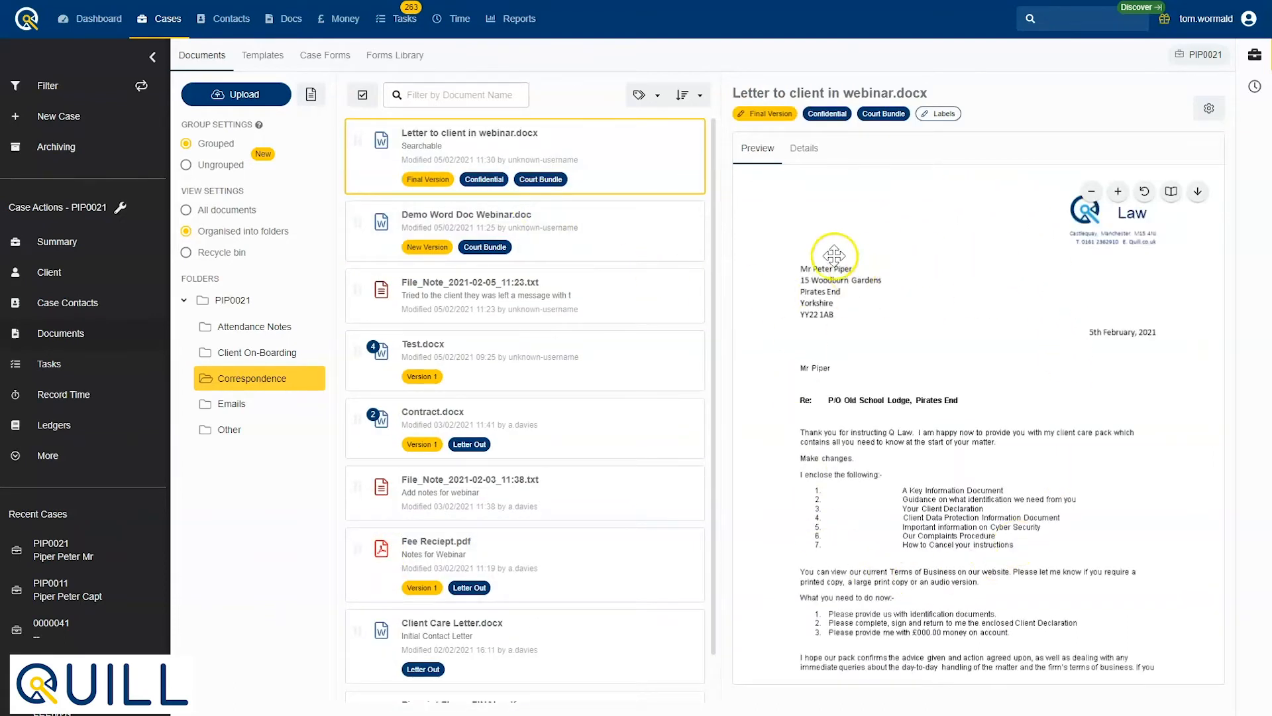
{"action": "left_click", "coordinate": [589, 230]}
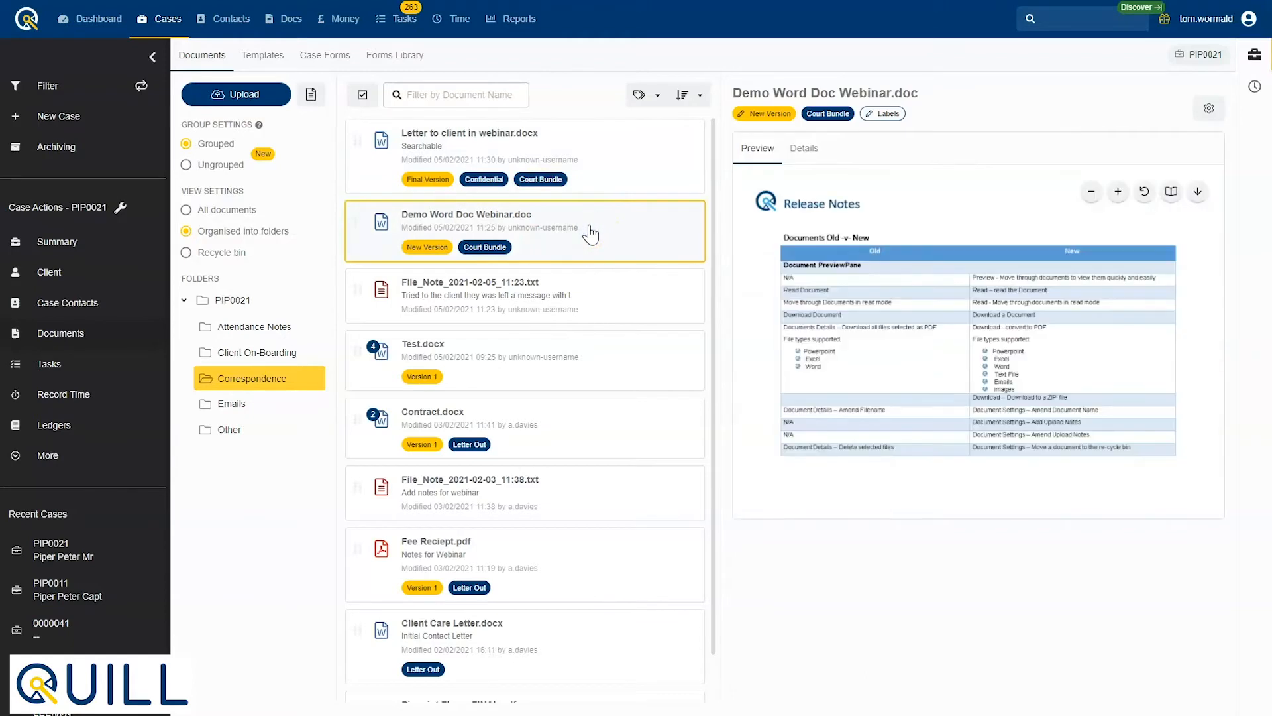
{"action": "left_click", "coordinate": [624, 145]}
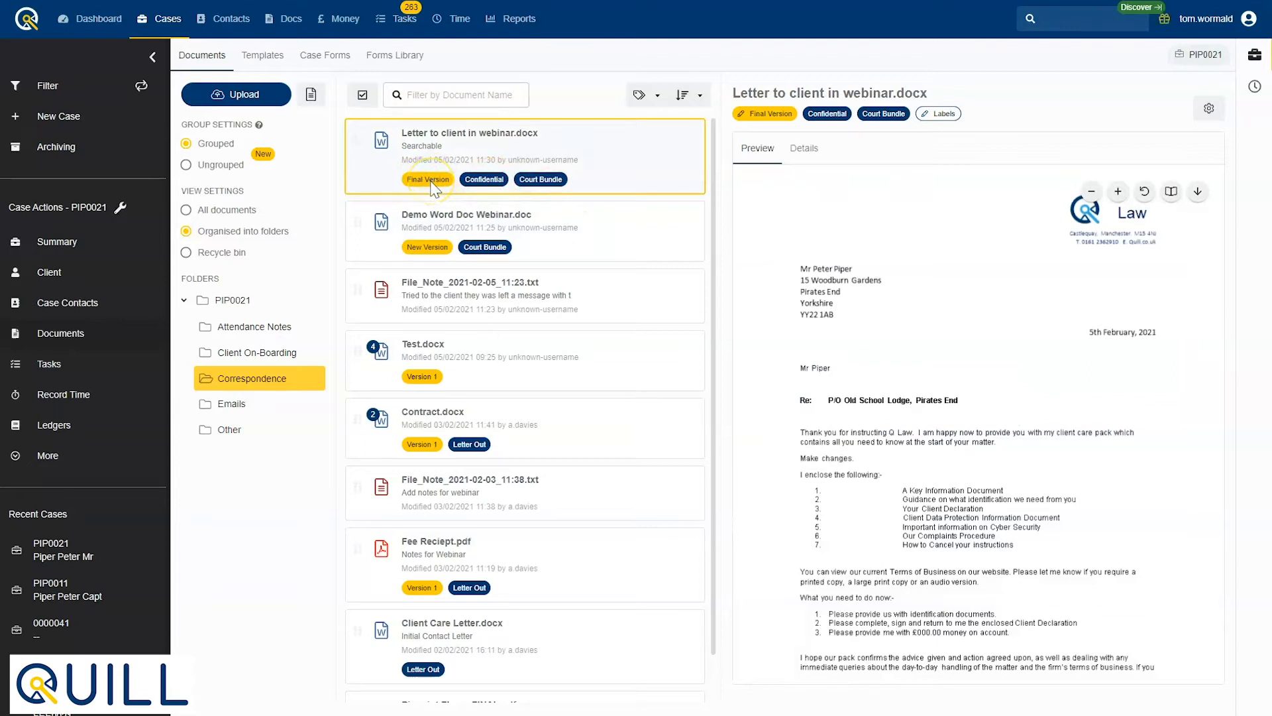
{"action": "left_click", "coordinate": [483, 185]}
{"action": "left_click", "coordinate": [539, 185]}
Step: Filter the Correspondence documents by "client", review the matches and clear the filter
{"action": "left_click", "coordinate": [463, 94]}
{"action": "left_click", "coordinate": [468, 96]}
{"action": "type", "text": "client"}
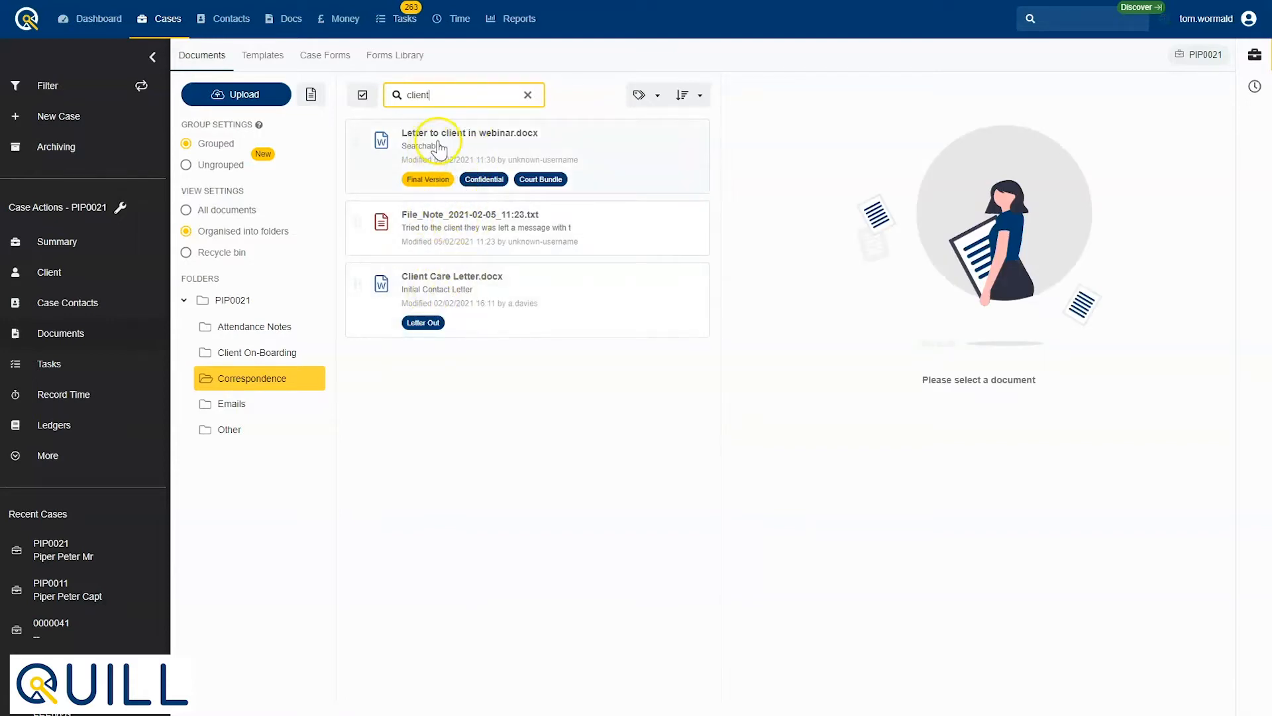
{"action": "left_click", "coordinate": [528, 97]}
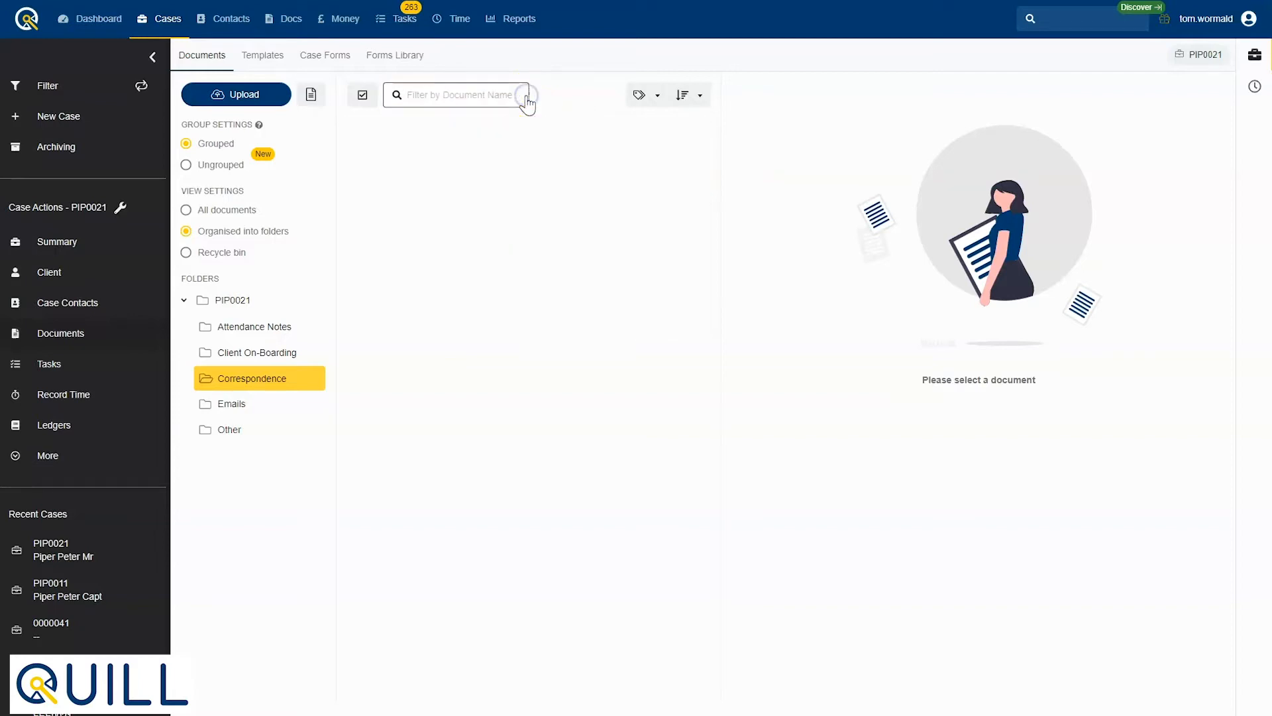
{"action": "left_click", "coordinate": [515, 132]}
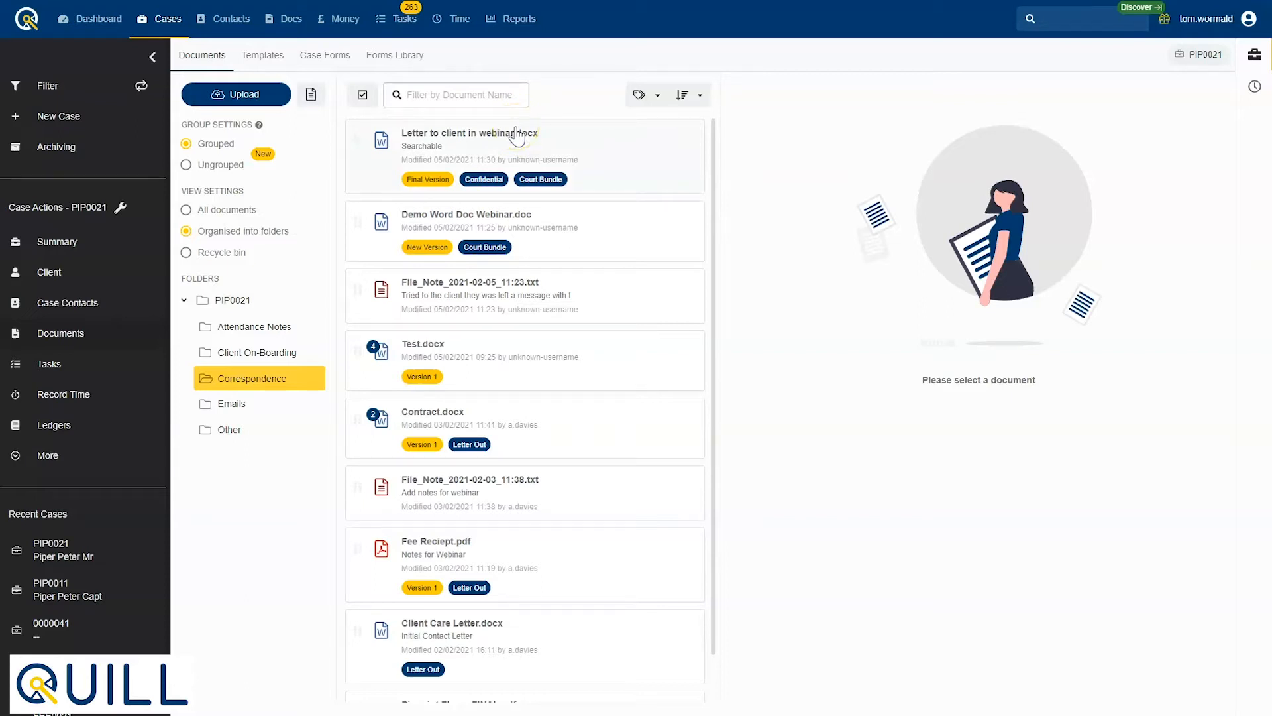
Step: Switch the document view to All documents and look through the case's whole document list
{"action": "left_click", "coordinate": [220, 213]}
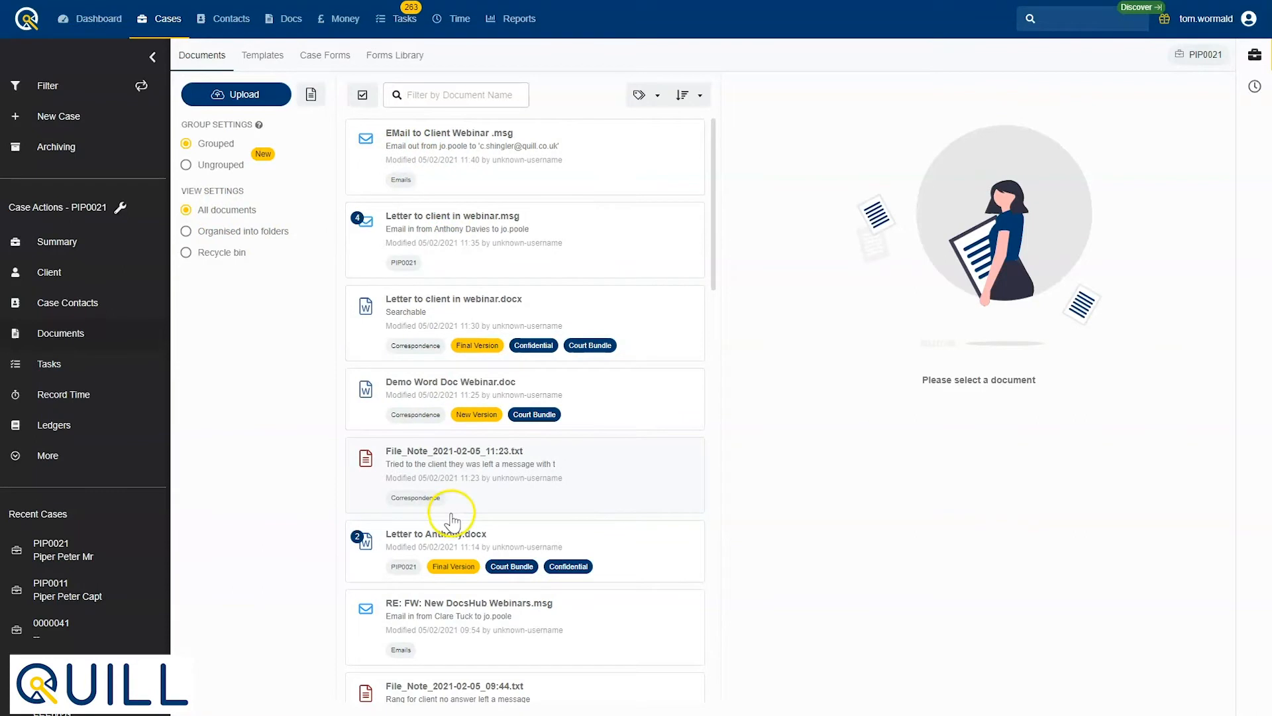
{"action": "scroll", "coordinate": [450, 520], "scroll_direction": "down", "scroll_amount": 15}
{"action": "scroll", "coordinate": [441, 512], "scroll_direction": "down", "scroll_amount": 5}
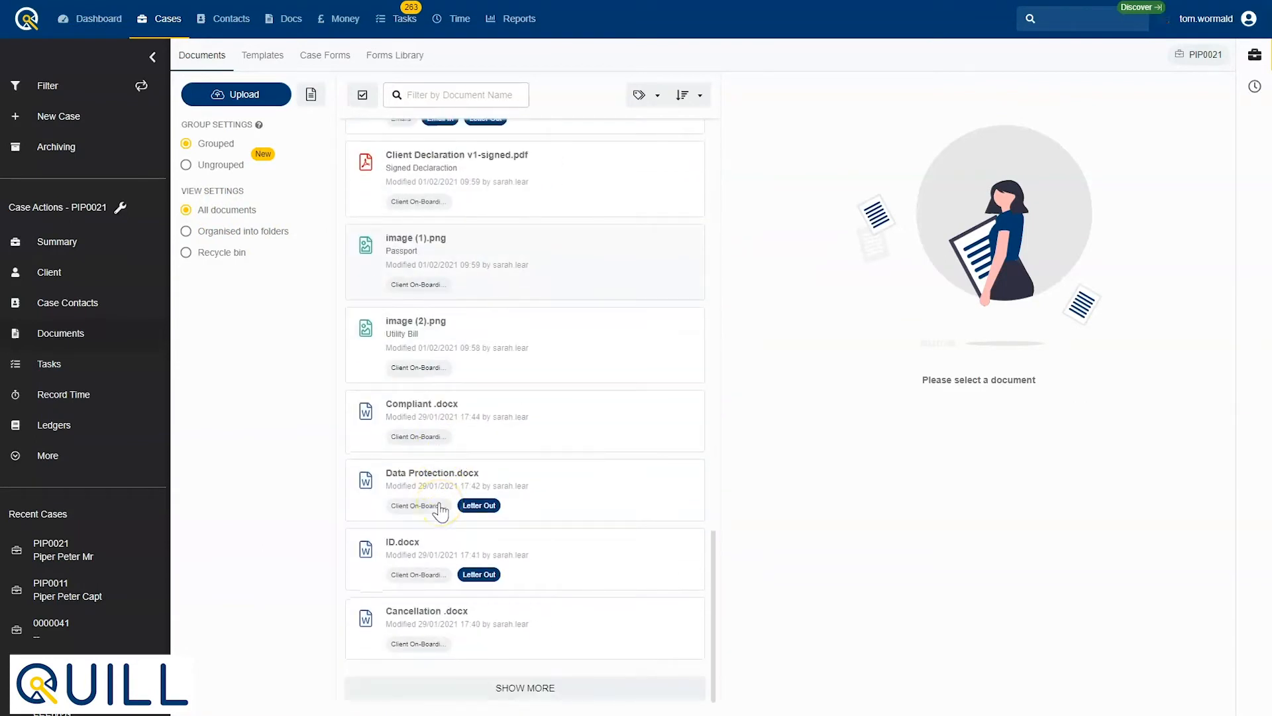
{"action": "scroll", "coordinate": [441, 513], "scroll_direction": "up", "scroll_amount": 10}
{"action": "scroll", "coordinate": [437, 503], "scroll_direction": "down", "scroll_amount": 7}
{"action": "scroll", "coordinate": [434, 494], "scroll_direction": "down", "scroll_amount": 3}
{"action": "scroll", "coordinate": [434, 493], "scroll_direction": "up", "scroll_amount": 15}
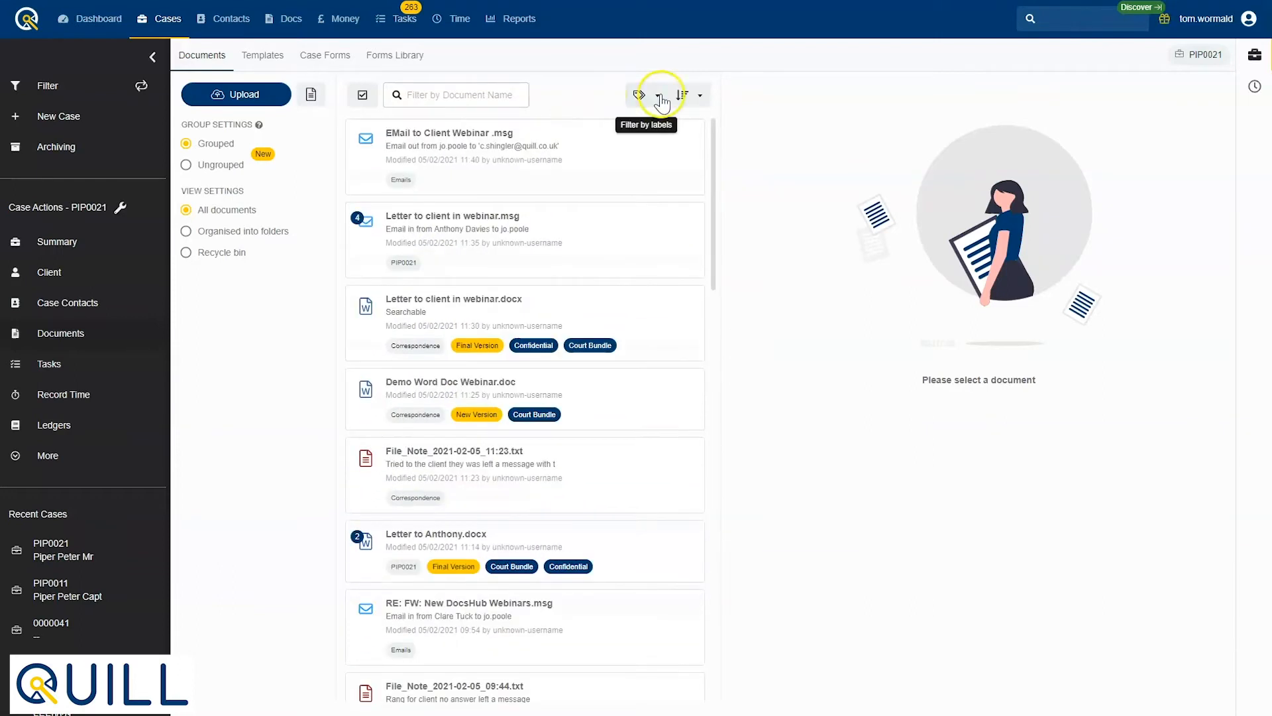
Step: Filter the case documents by the Confidential label, review the matches and remove the label filter
{"action": "left_click", "coordinate": [657, 94]}
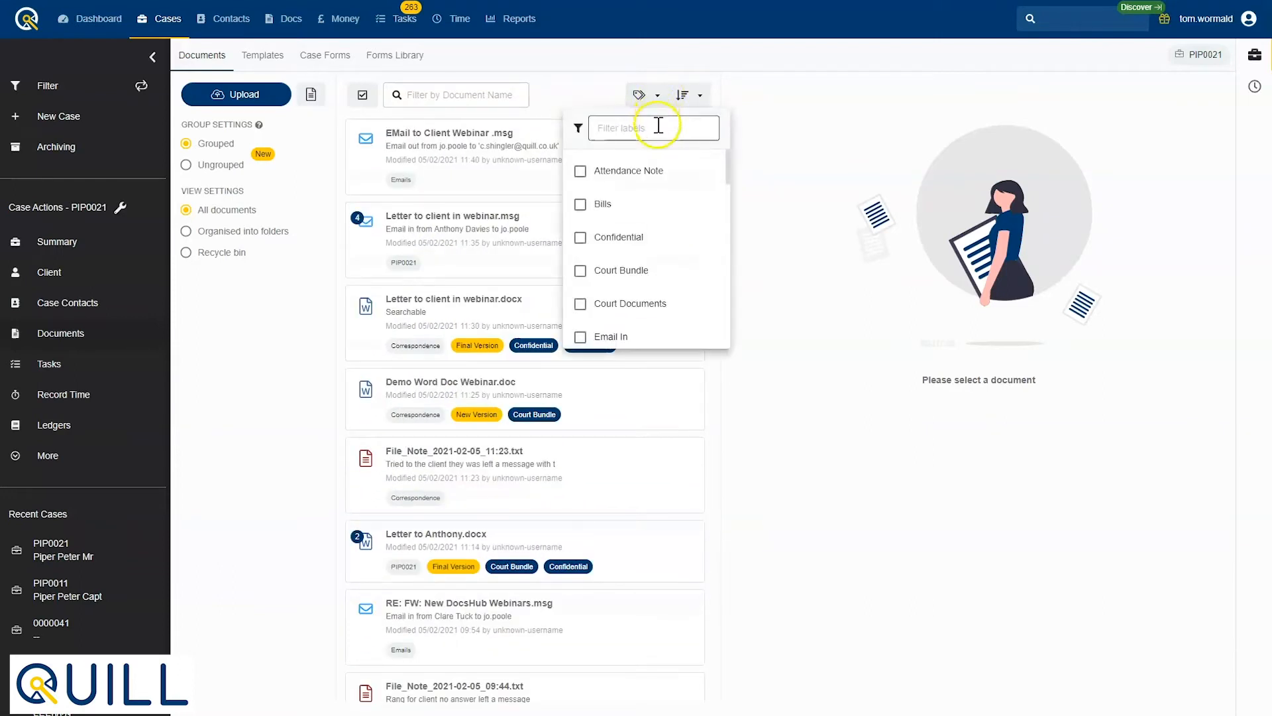
{"action": "left_click", "coordinate": [580, 238]}
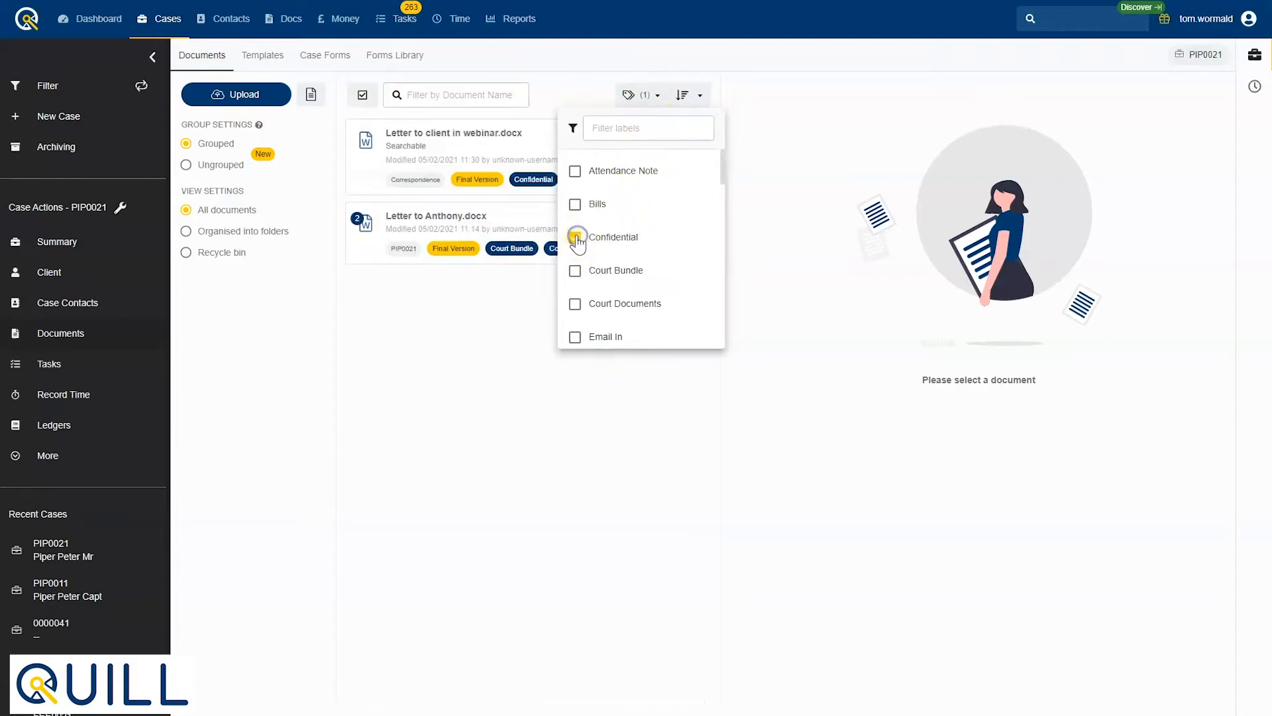
{"action": "left_click", "coordinate": [540, 111]}
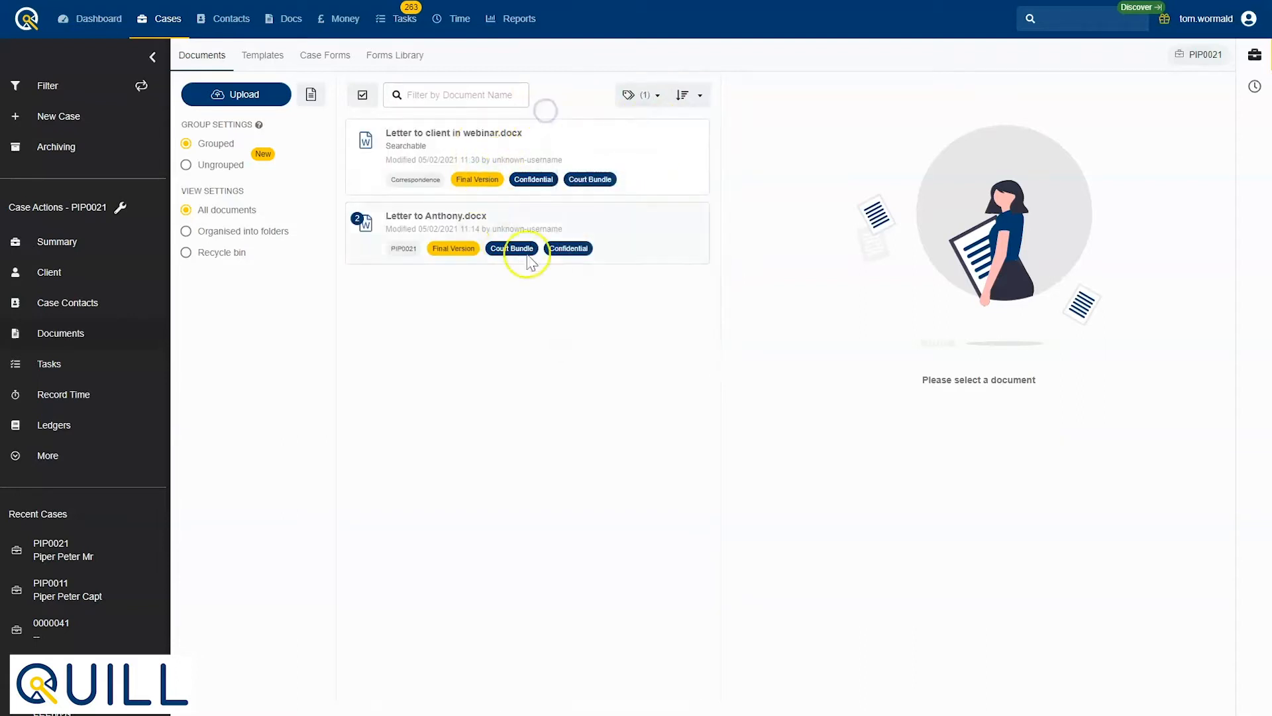
{"action": "left_click", "coordinate": [659, 95]}
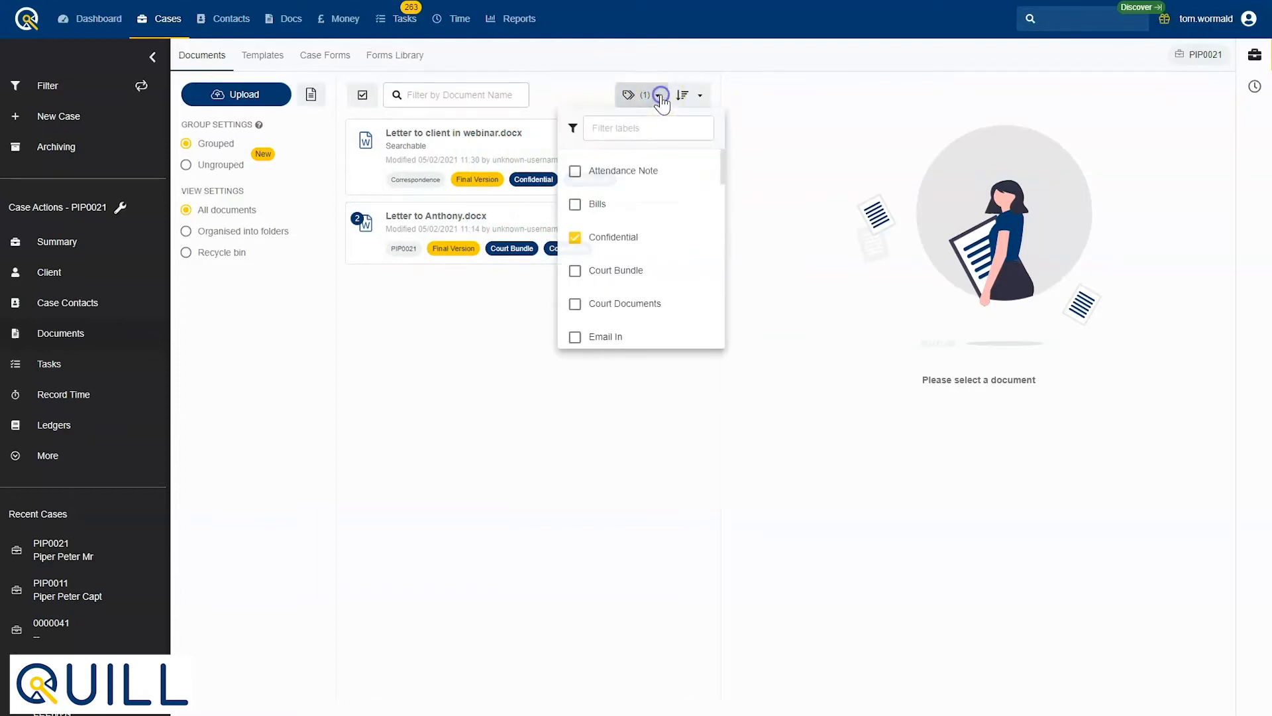
{"action": "left_click", "coordinate": [575, 239]}
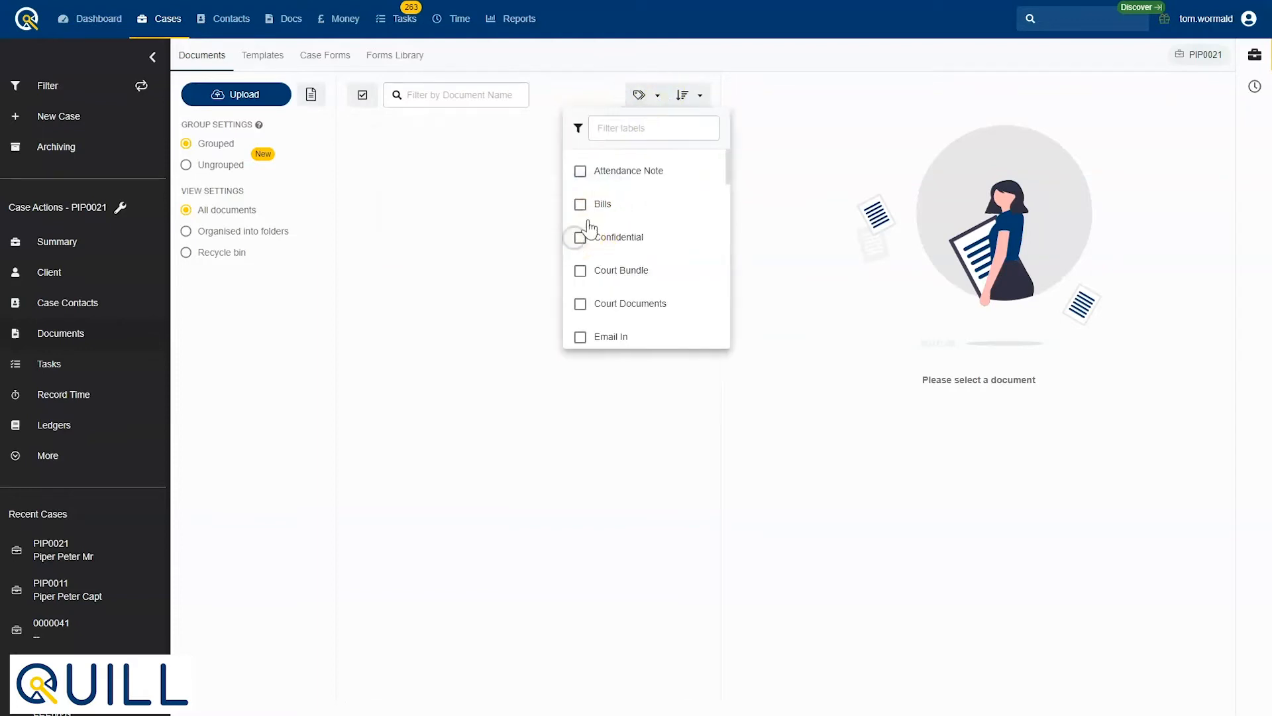
Step: Review the name and date sort options for the document list without changing the order
{"action": "left_click", "coordinate": [699, 96]}
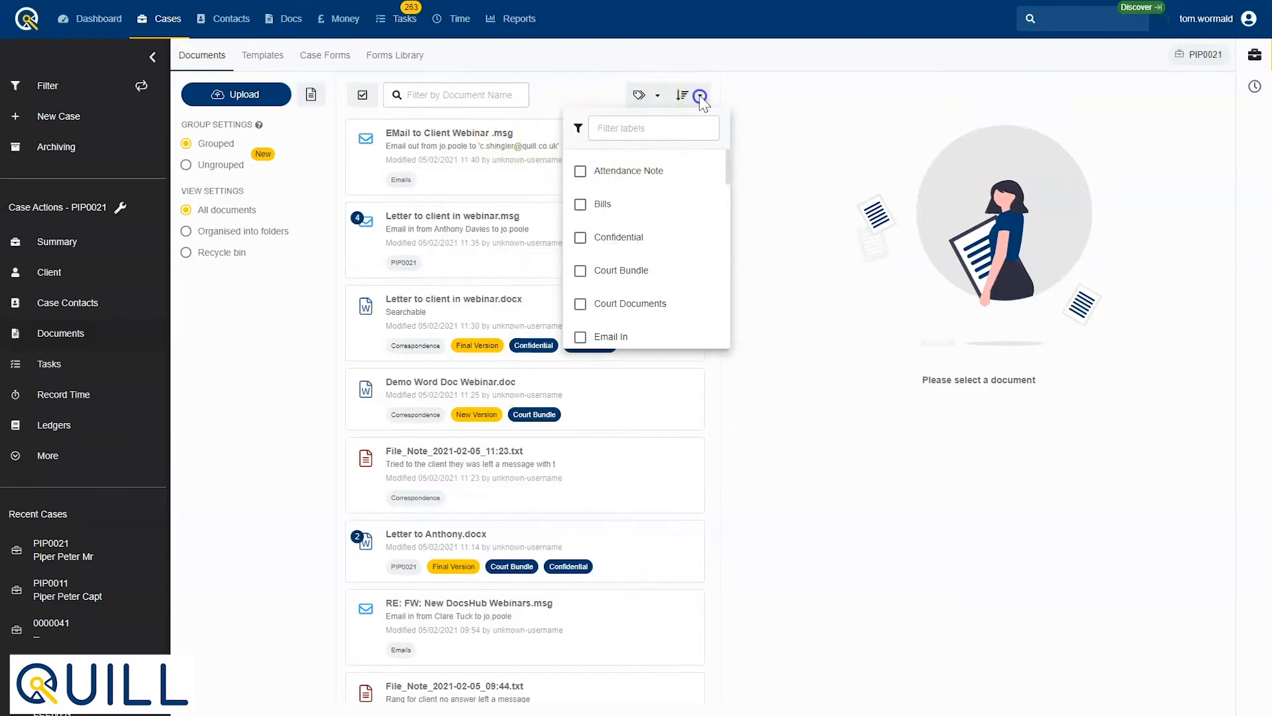
{"action": "left_click", "coordinate": [699, 97]}
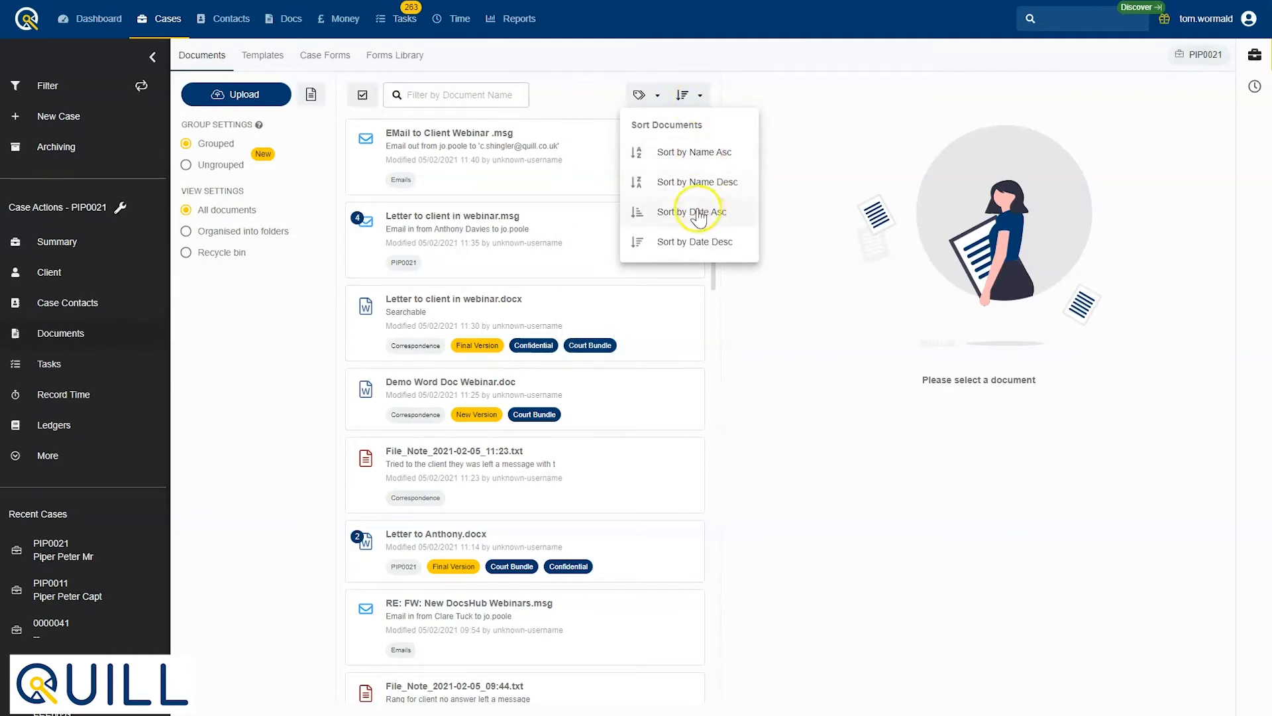
{"action": "left_click", "coordinate": [591, 105]}
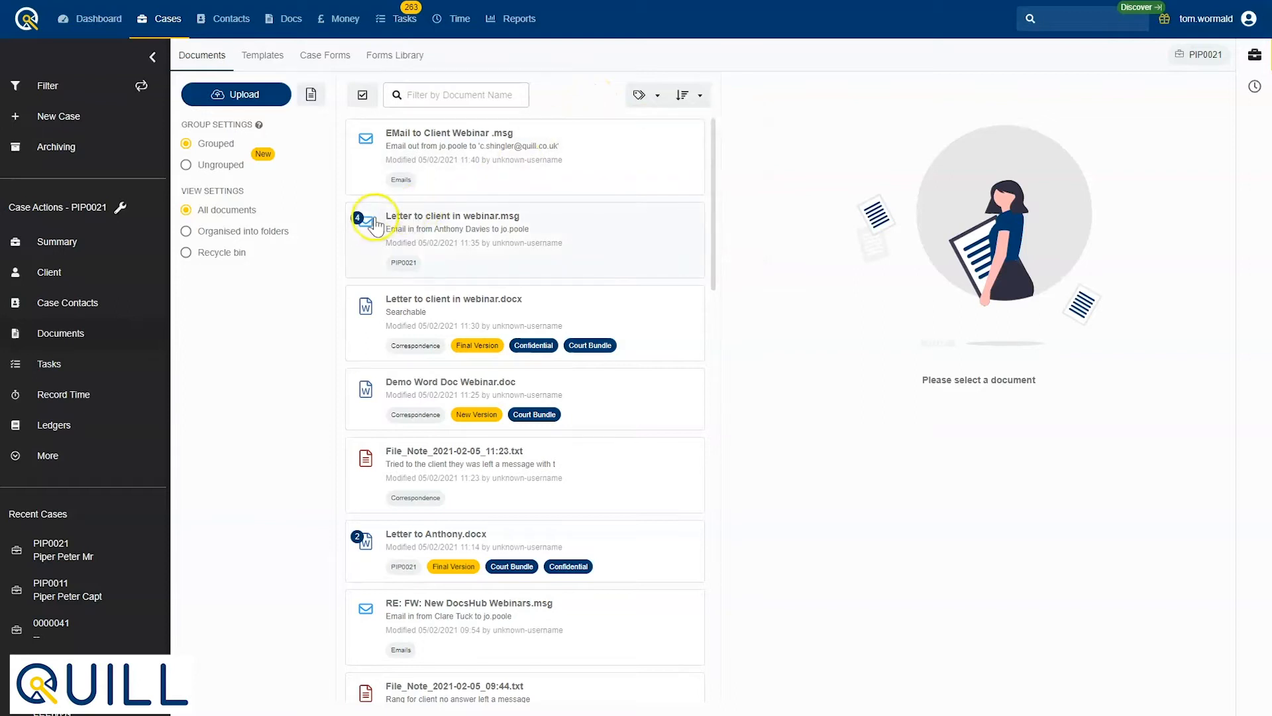
Step: Open the grouped email Letter to client in webinar.msg, expanding and collapsing the second and third messages in its thread
{"action": "mouse_move", "coordinate": [359, 232]}
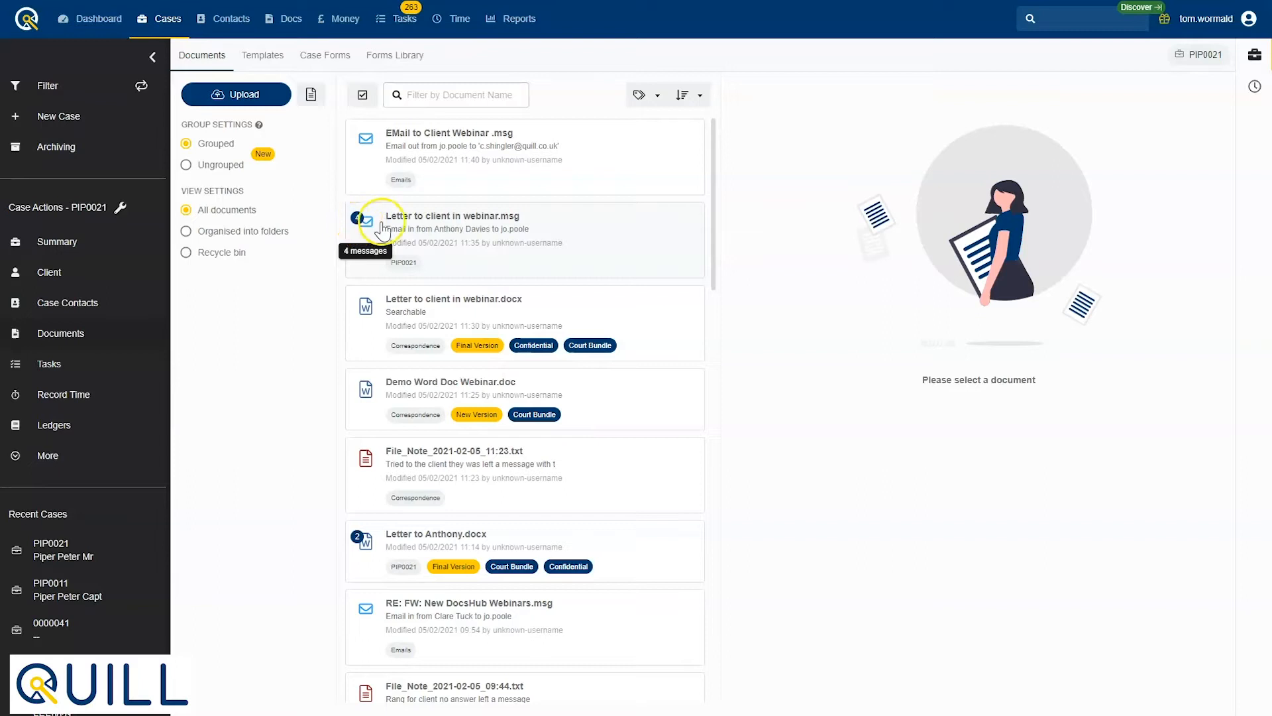
{"action": "left_click", "coordinate": [451, 232]}
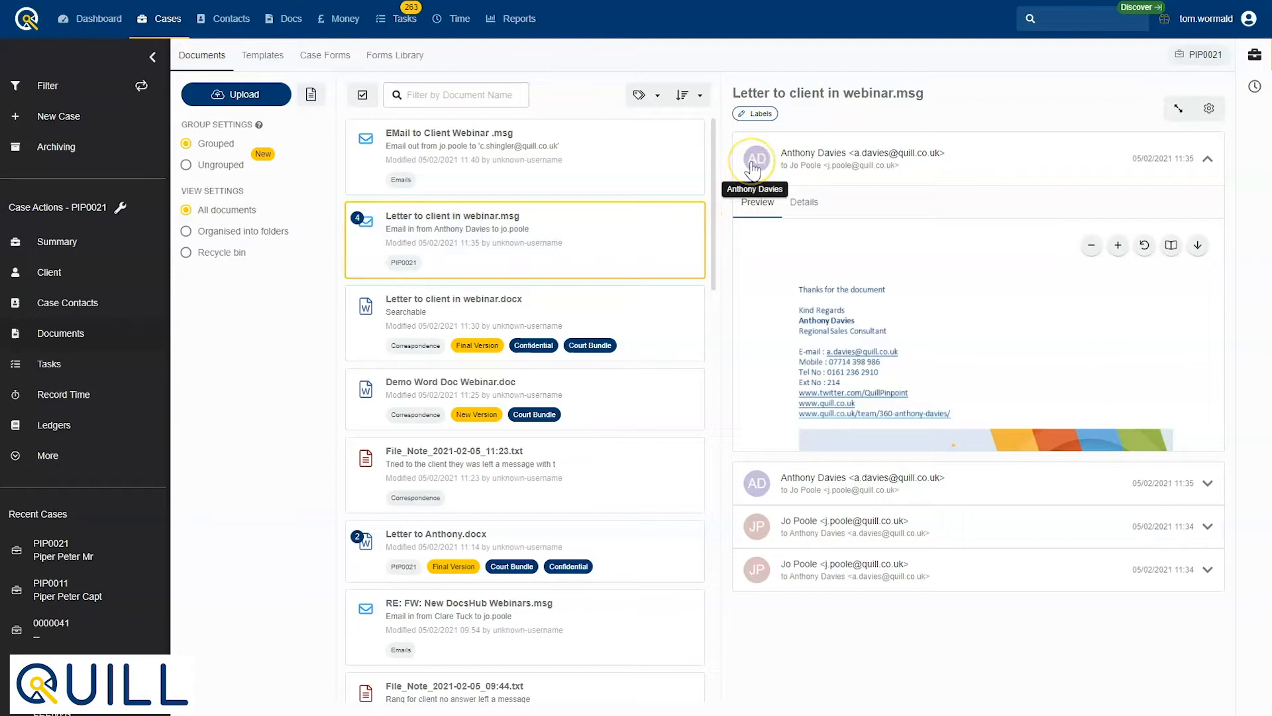
{"action": "left_click", "coordinate": [1206, 484]}
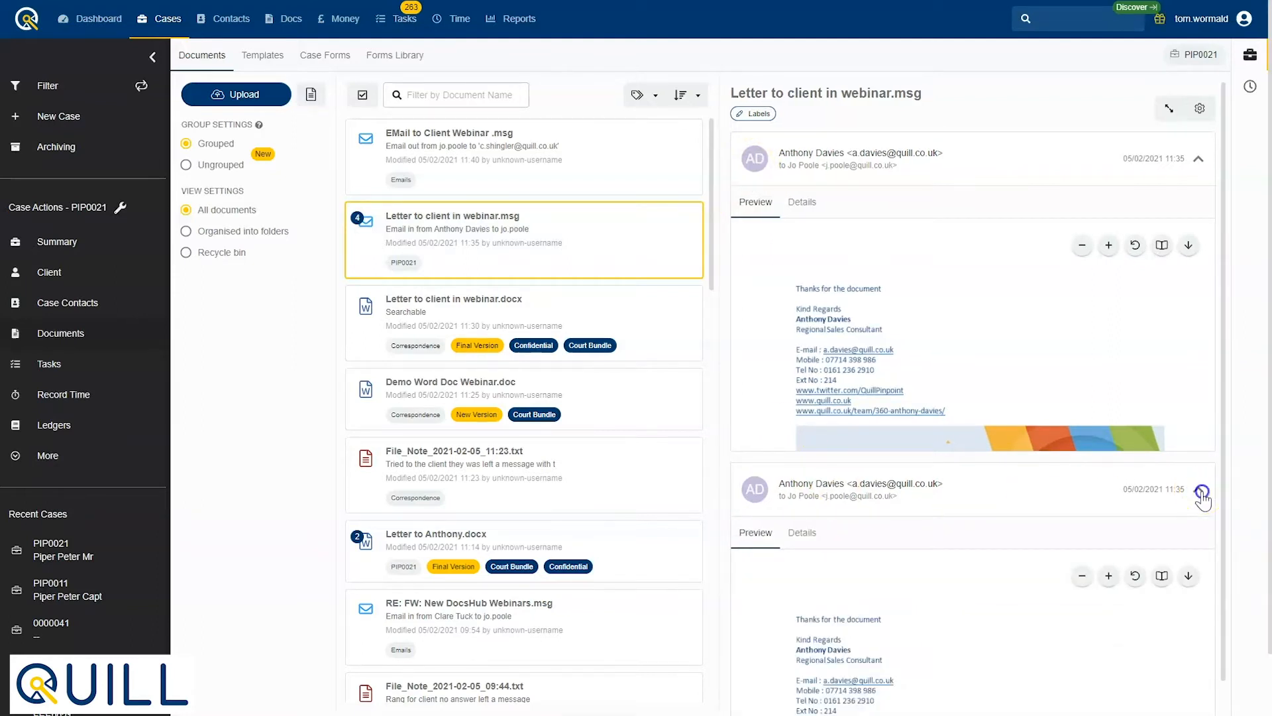
{"action": "left_click", "coordinate": [1203, 492]}
{"action": "left_click", "coordinate": [1205, 528]}
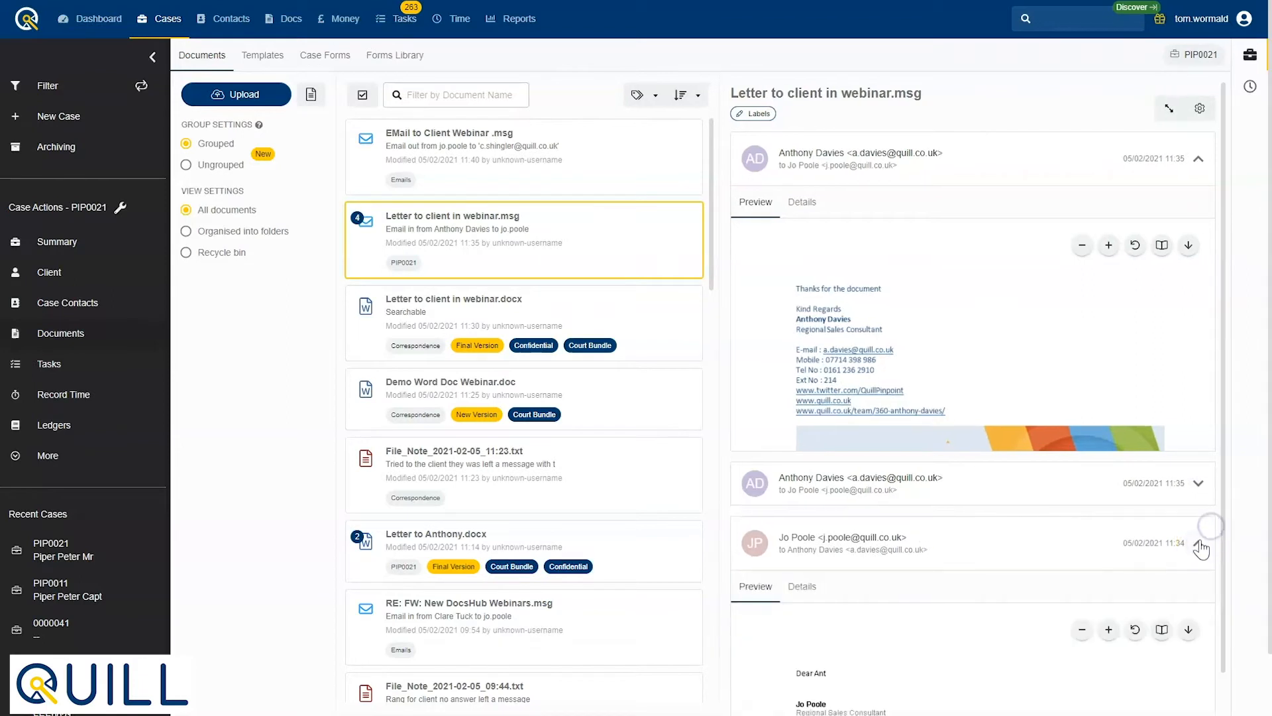
{"action": "left_click", "coordinate": [1200, 545]}
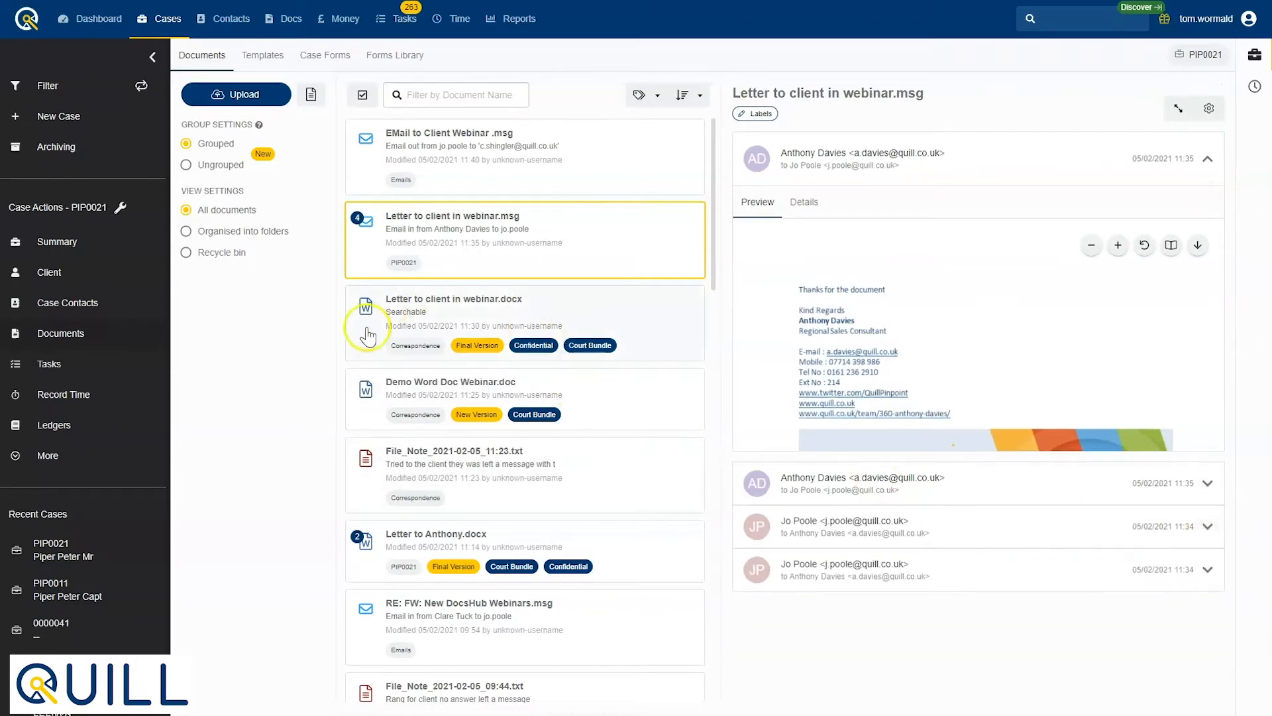
Step: Preview the grouped Word letter labelled Final Version, Court Bundle and Confidential, and check its number of saves
{"action": "mouse_move", "coordinate": [359, 539]}
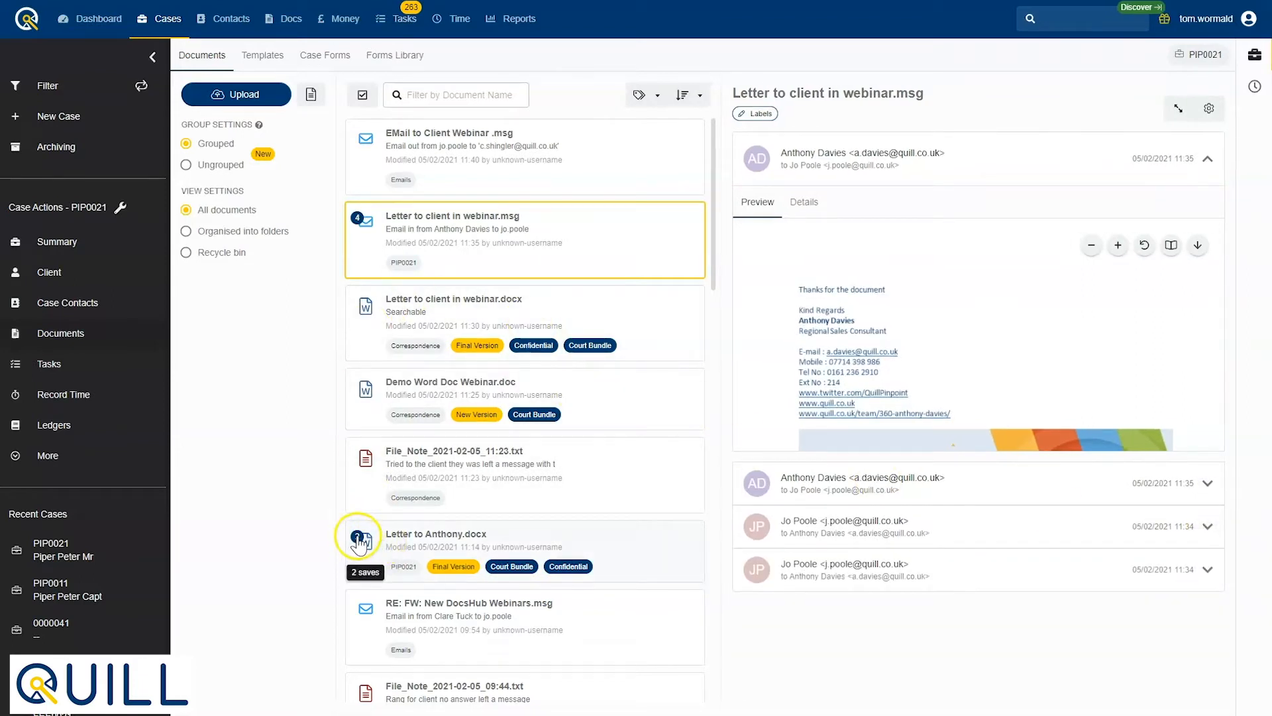
{"action": "left_click", "coordinate": [400, 542]}
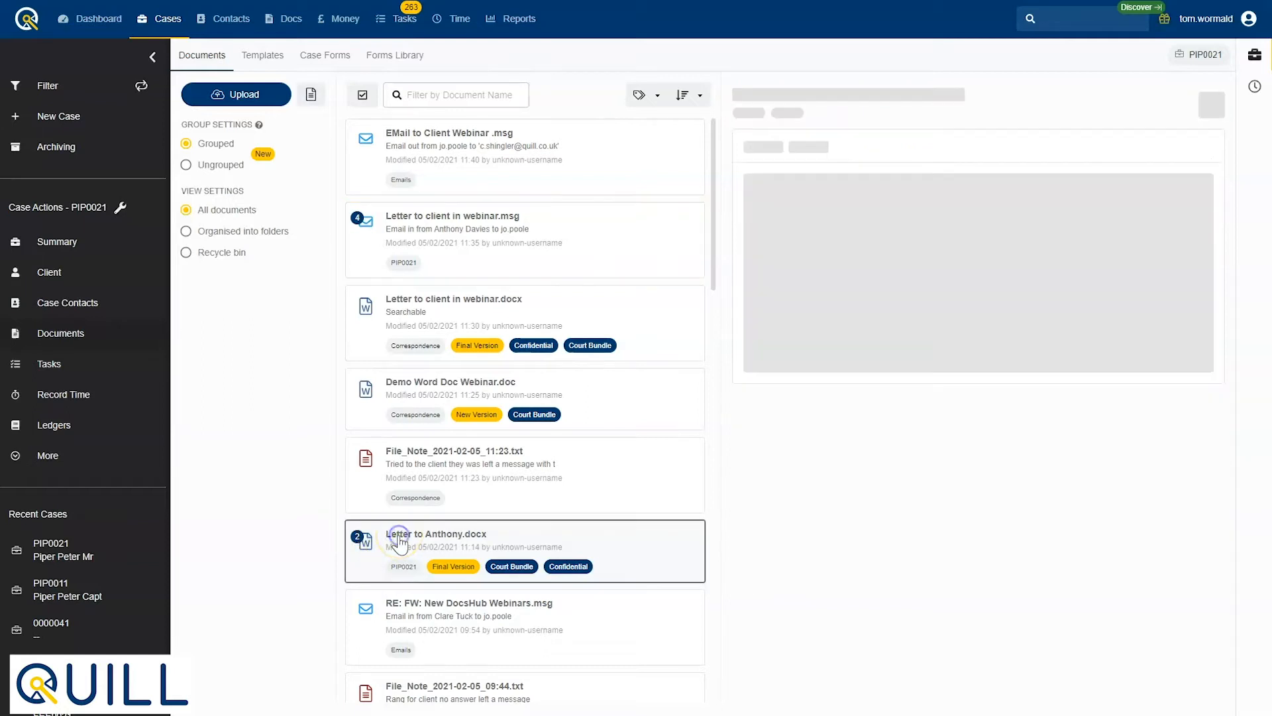
{"action": "mouse_move", "coordinate": [364, 547]}
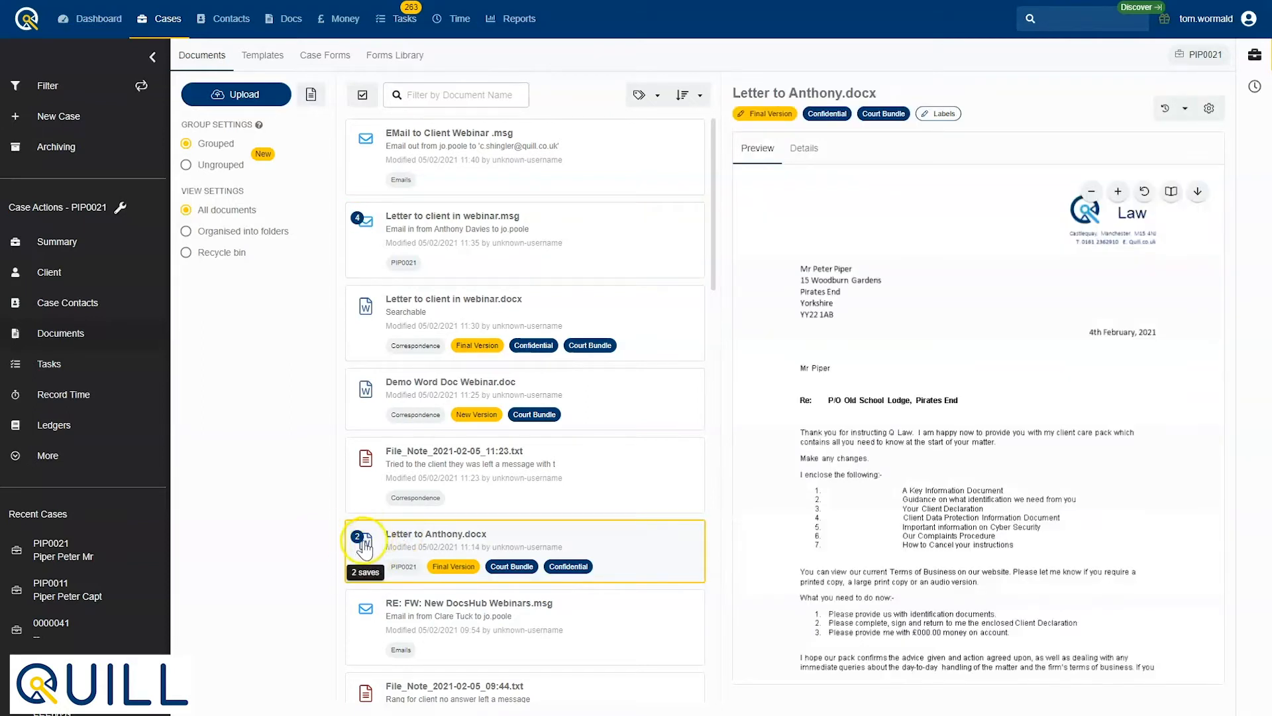
Step: Review the Word letter's Final Version and Version 1 saves, and zoom its preview in and out before resetting the zoom
{"action": "left_click", "coordinate": [1189, 109]}
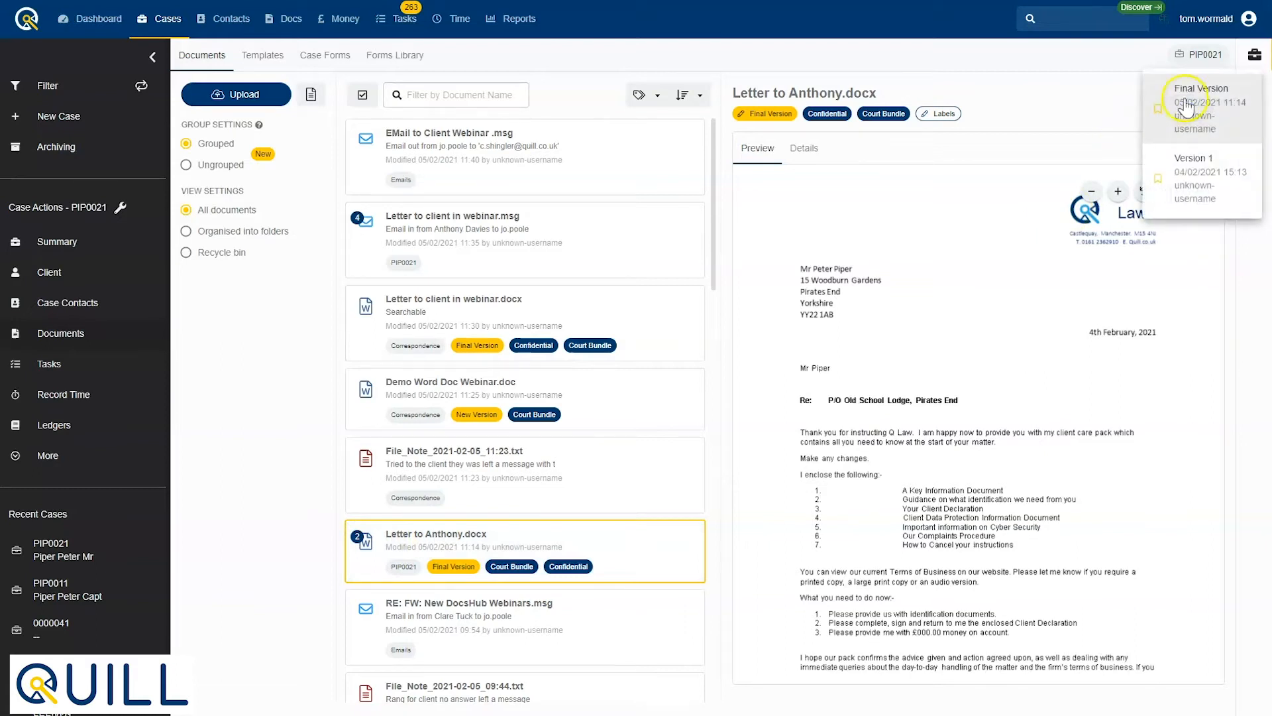
{"action": "left_click", "coordinate": [1177, 183]}
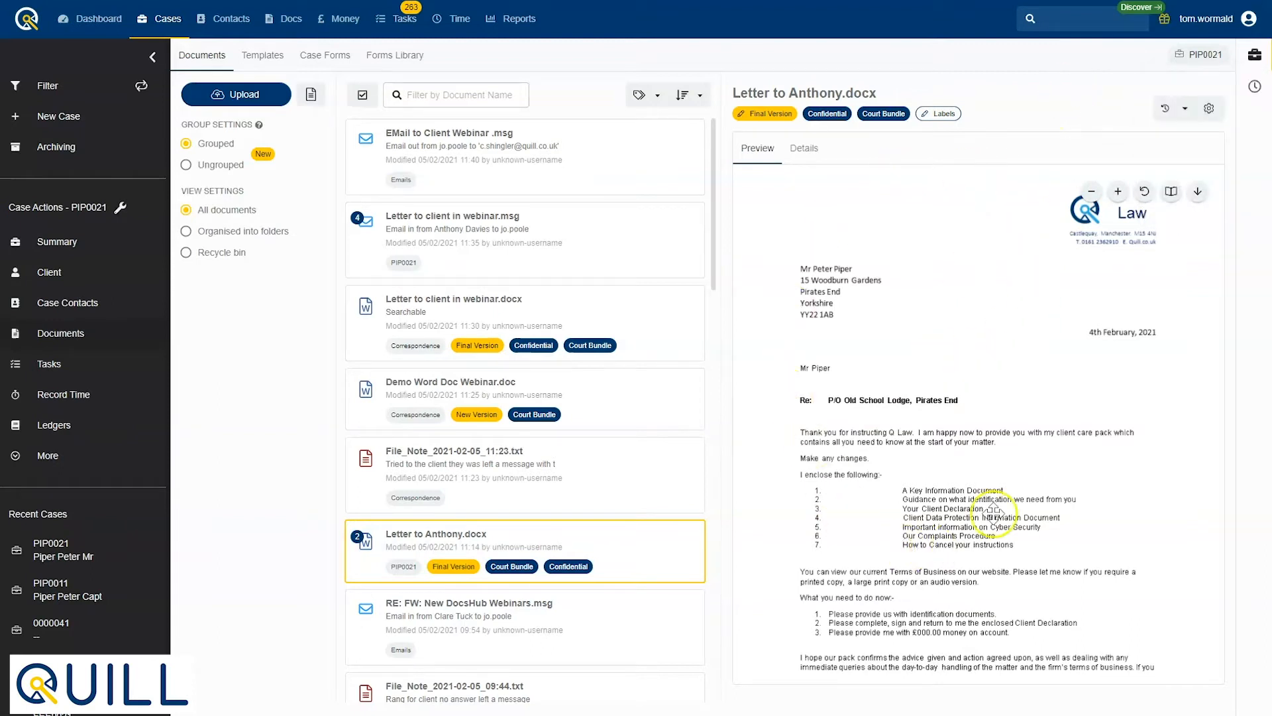
{"action": "left_click", "coordinate": [1118, 192]}
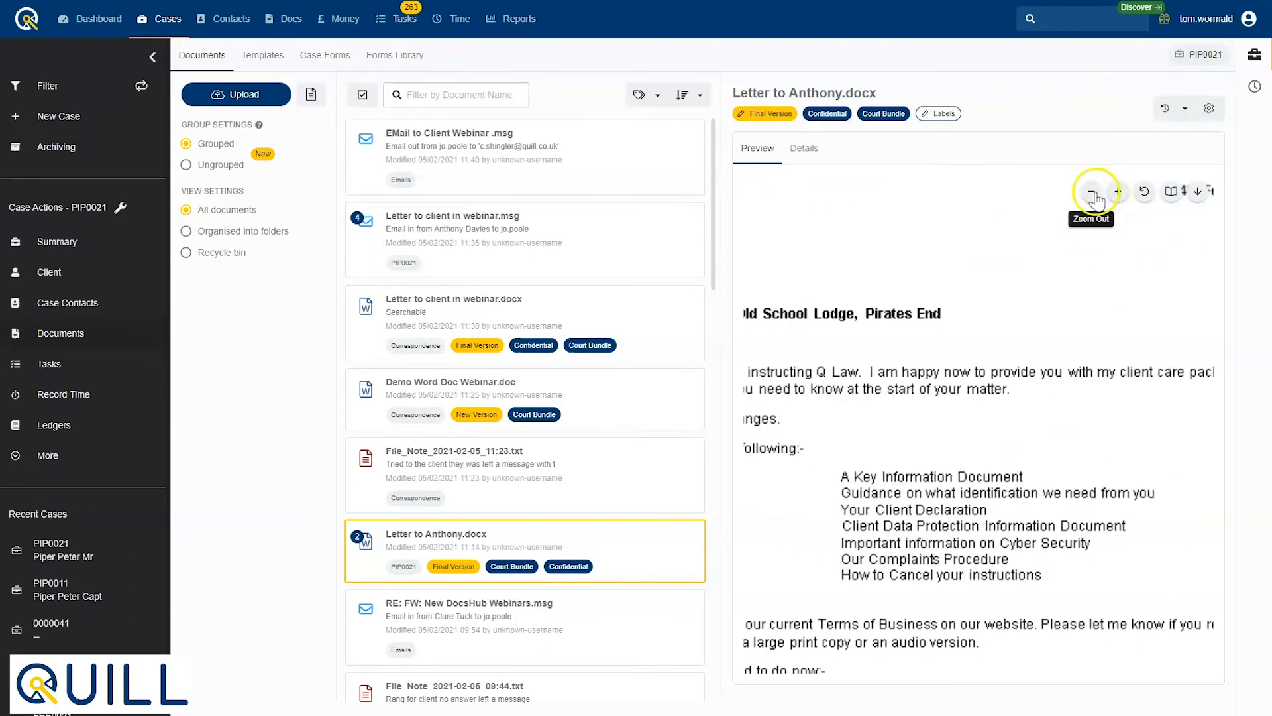
{"action": "left_click", "coordinate": [1091, 192]}
{"action": "left_click", "coordinate": [1118, 192]}
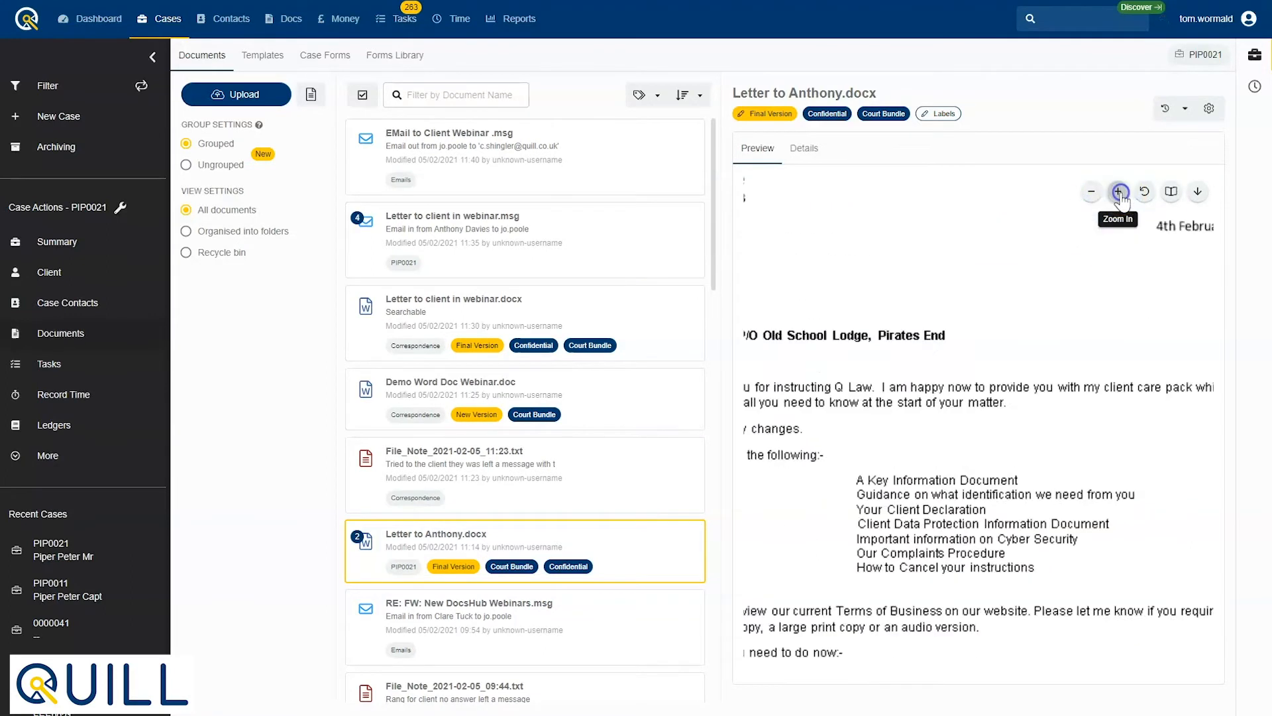
{"action": "left_click", "coordinate": [1118, 192]}
{"action": "left_click", "coordinate": [1147, 193]}
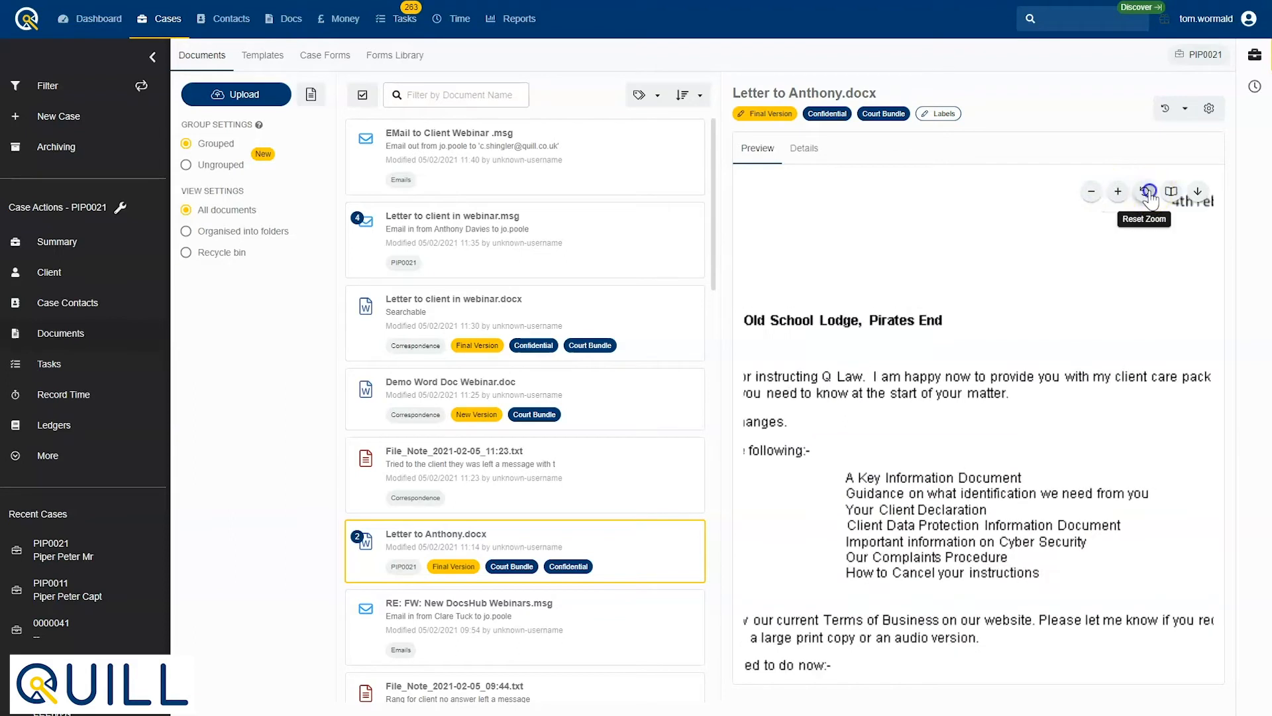
Step: View the letter in the full-size preview, advance to the email RE: FW: New DocsHub Webinars.msg and exit the preview
{"action": "left_click", "coordinate": [1171, 192]}
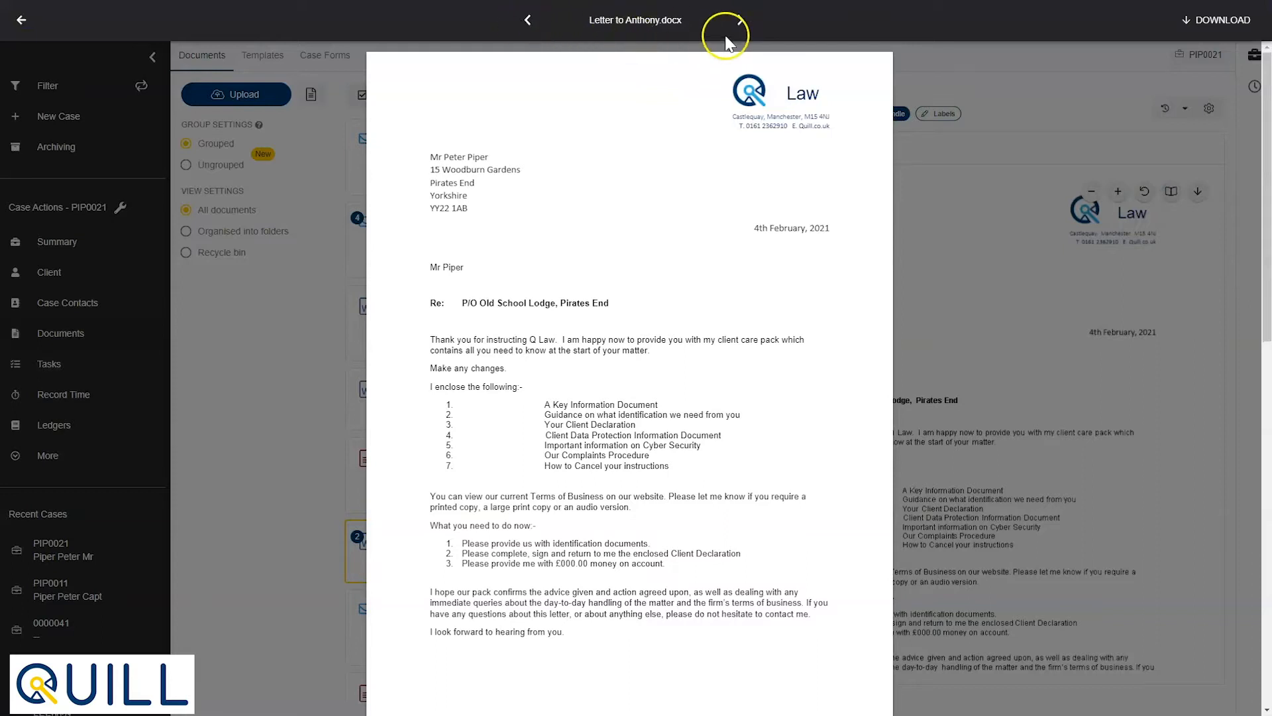
{"action": "left_click", "coordinate": [741, 22]}
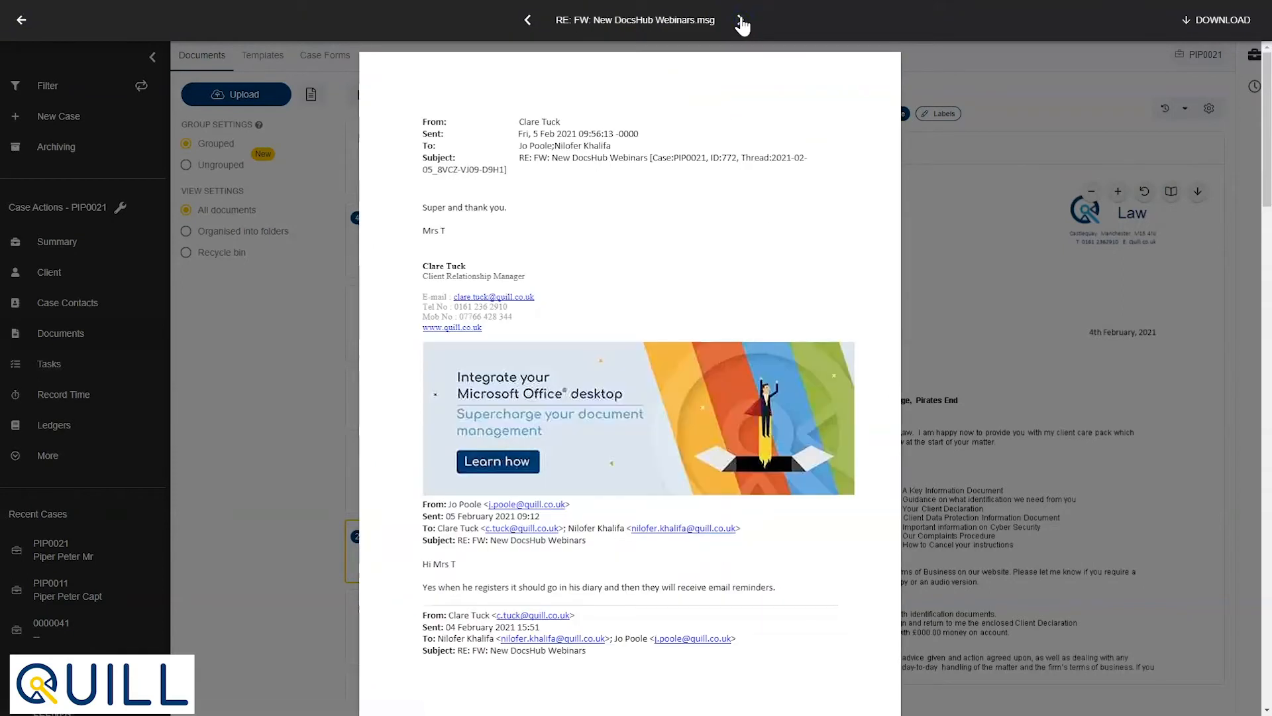
{"action": "left_click", "coordinate": [947, 224]}
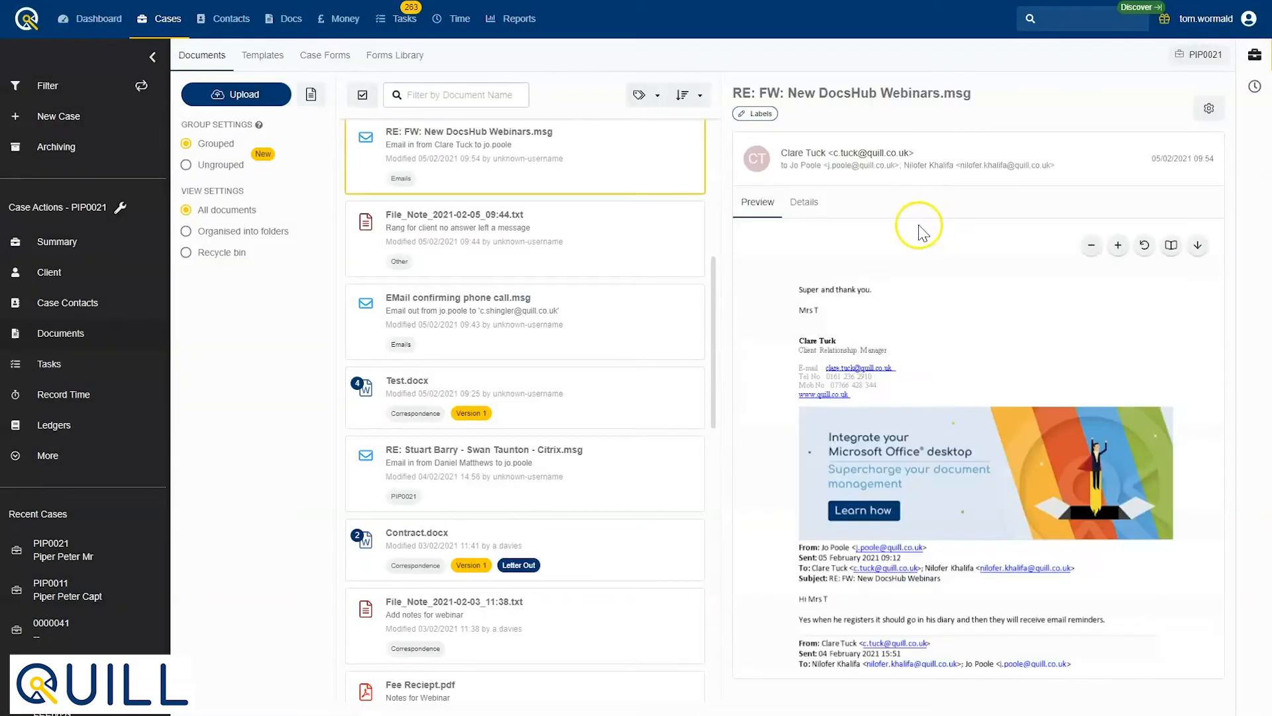
{"action": "scroll", "coordinate": [605, 241], "scroll_direction": "up", "scroll_amount": 2}
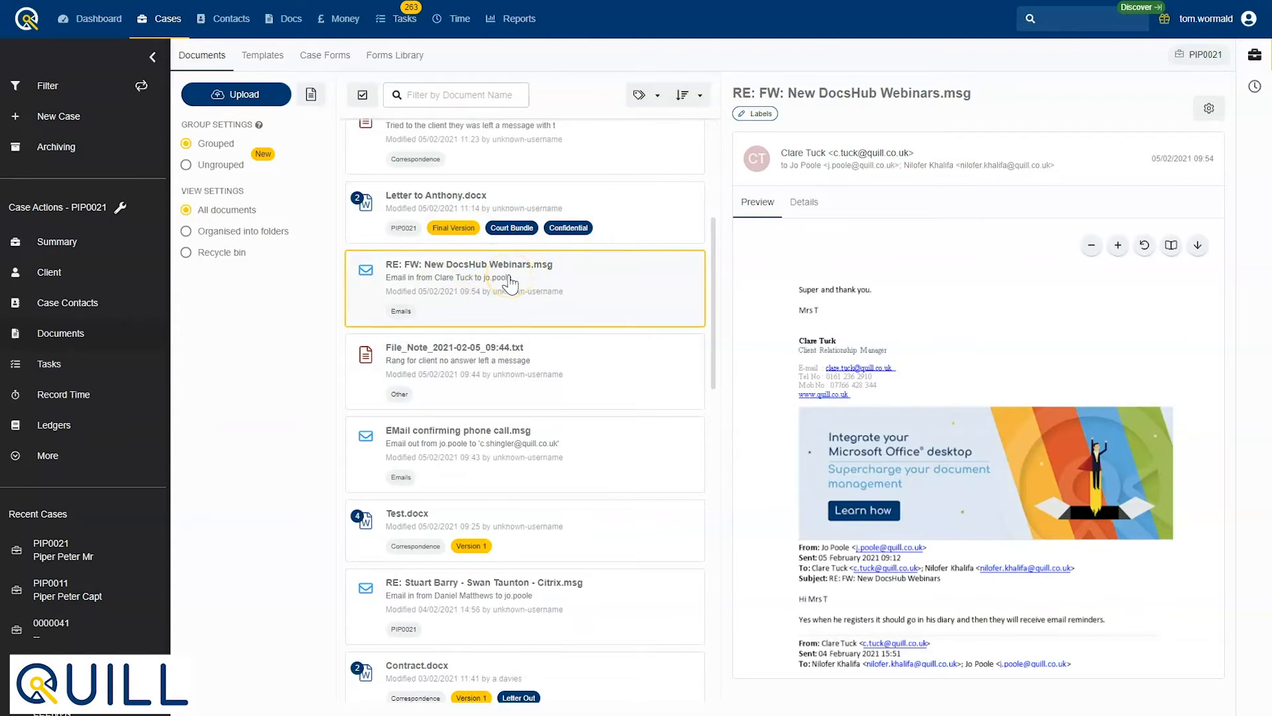
Step: Convert the email RE: FW: New DocsHub Webinars.msg to PDF, downloading it and saving a copy in the case's top-level folder
{"action": "left_click", "coordinate": [1201, 247]}
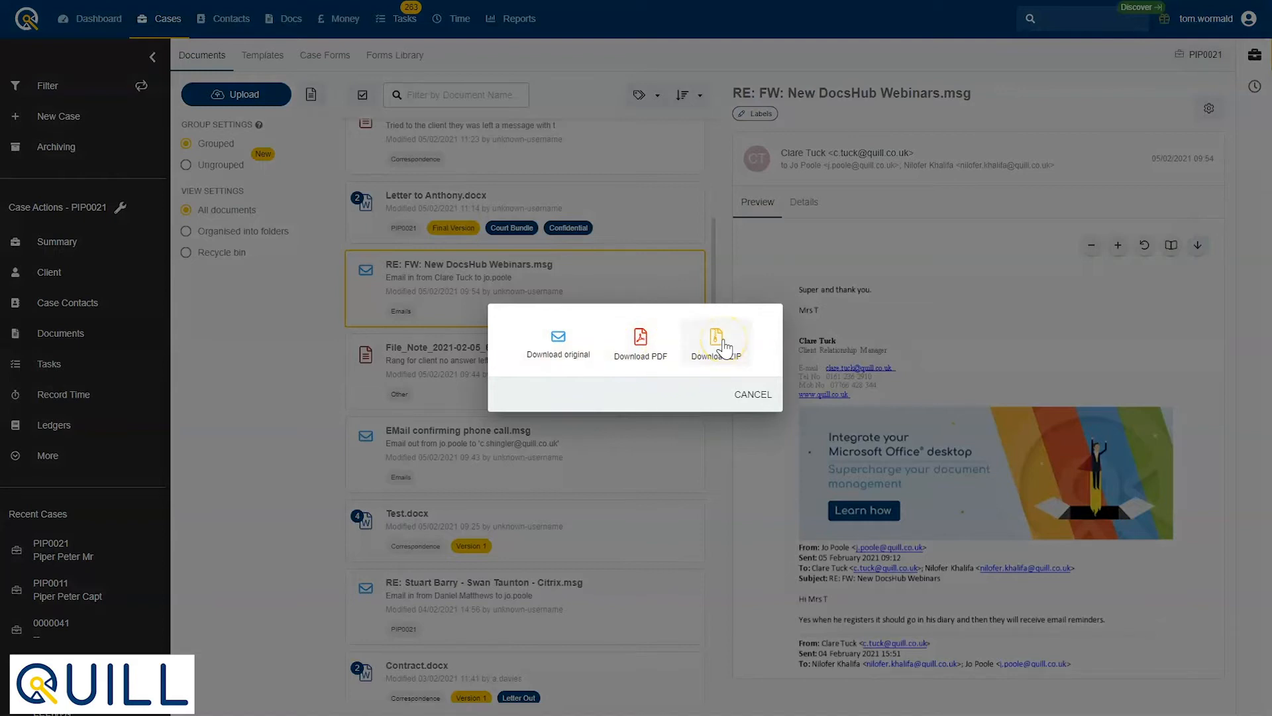
{"action": "left_click", "coordinate": [754, 398]}
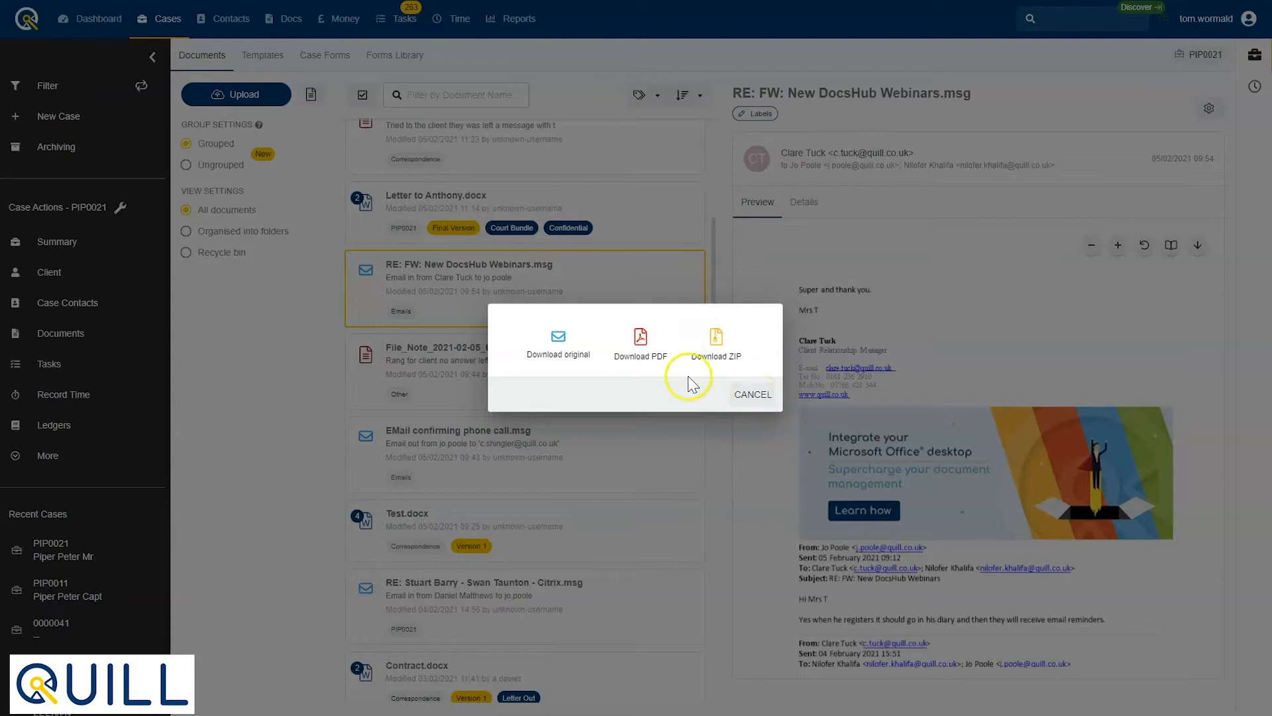
{"action": "left_click", "coordinate": [641, 345]}
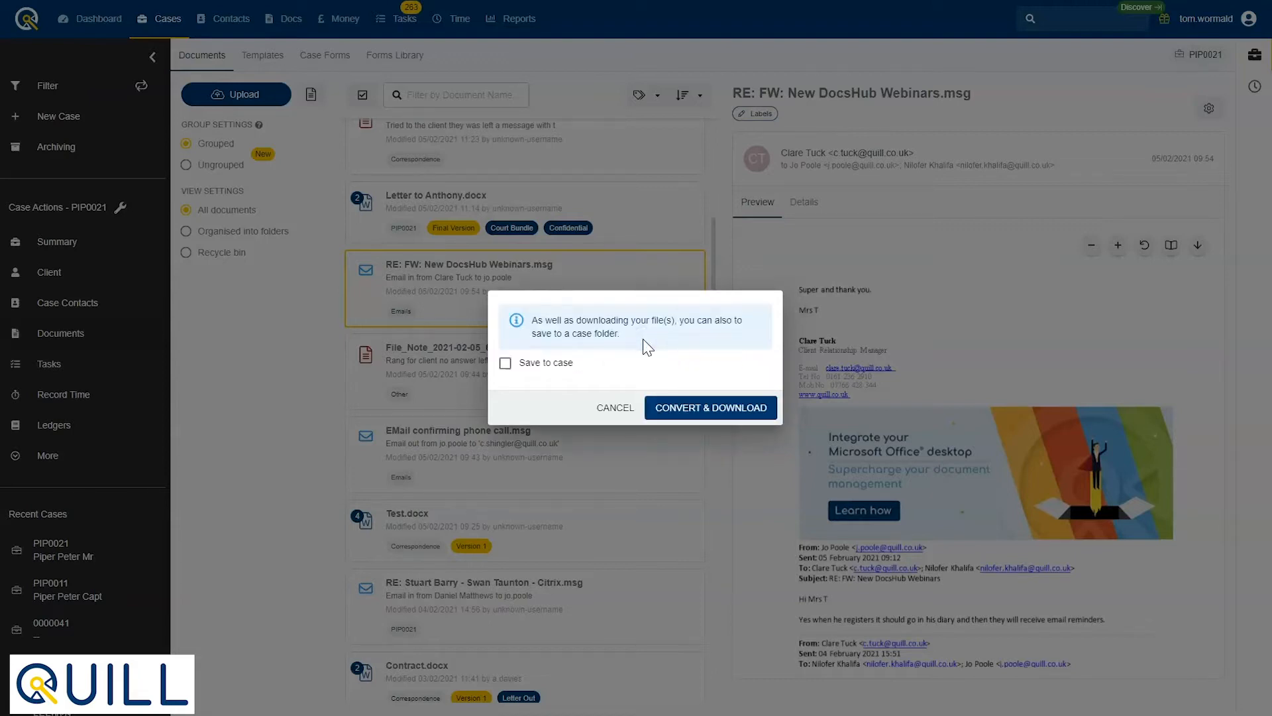
{"action": "left_click", "coordinate": [504, 364]}
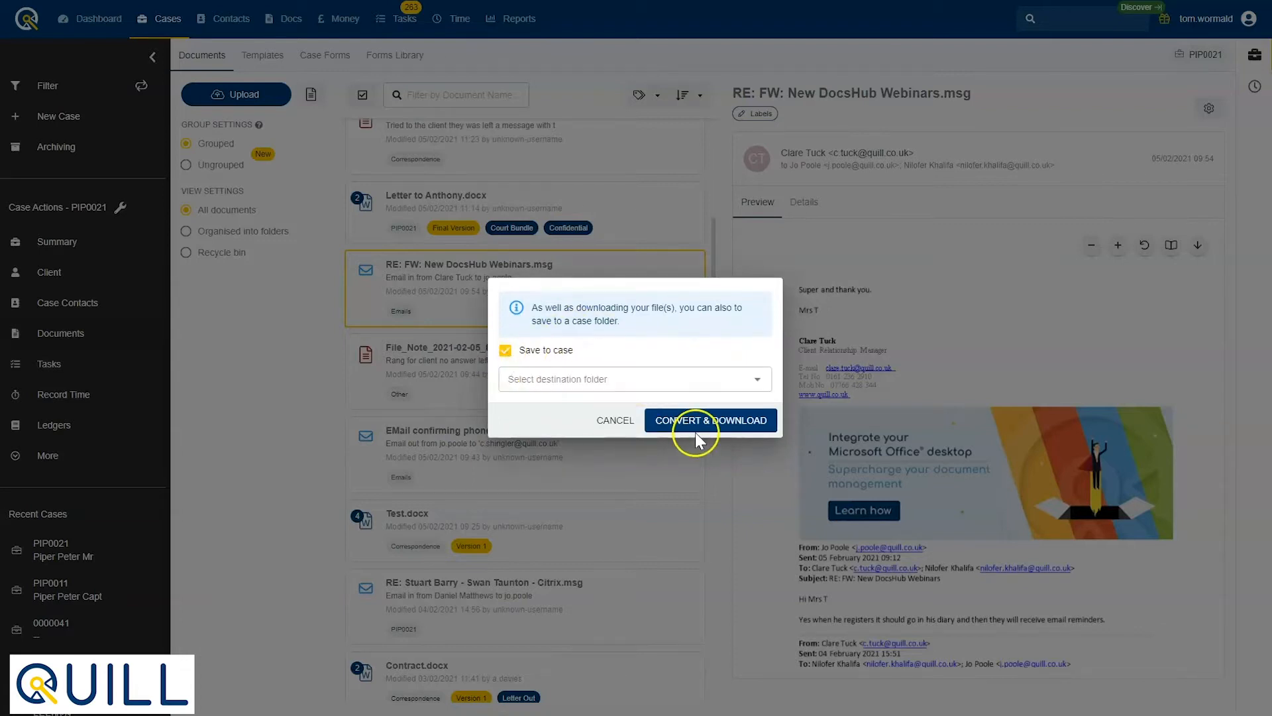
{"action": "left_click", "coordinate": [717, 381]}
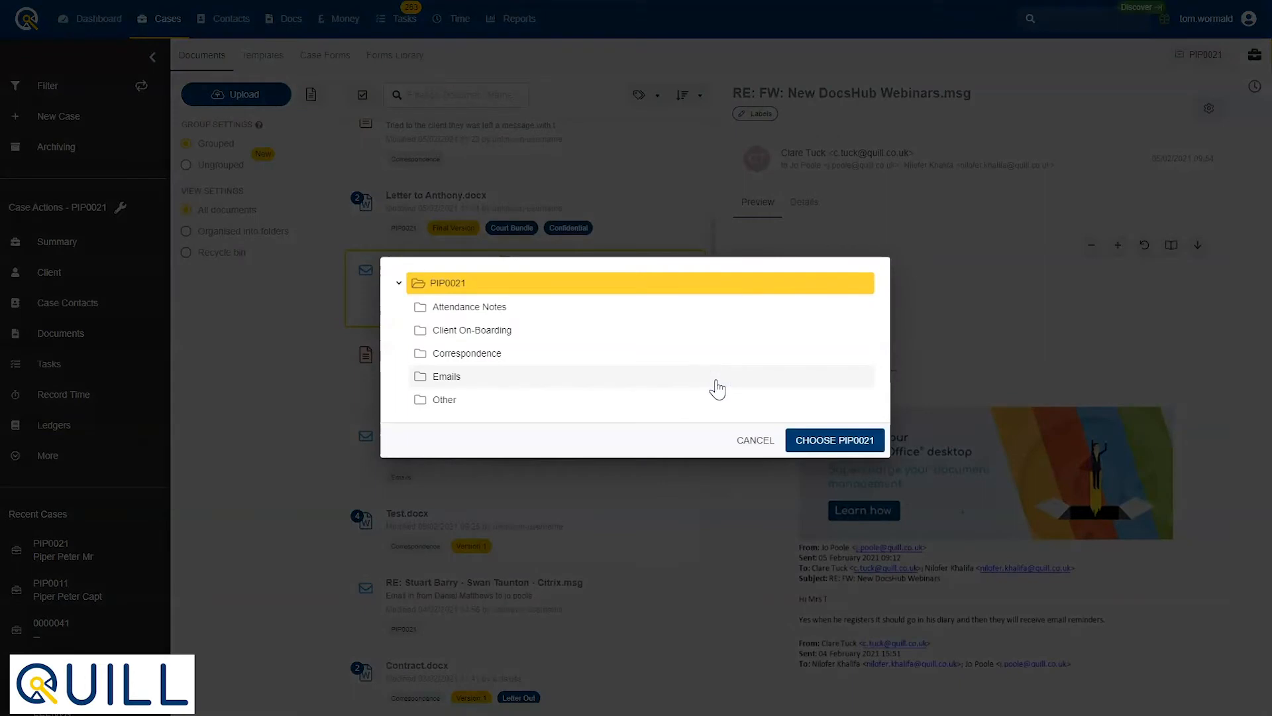
{"action": "left_click", "coordinate": [457, 286]}
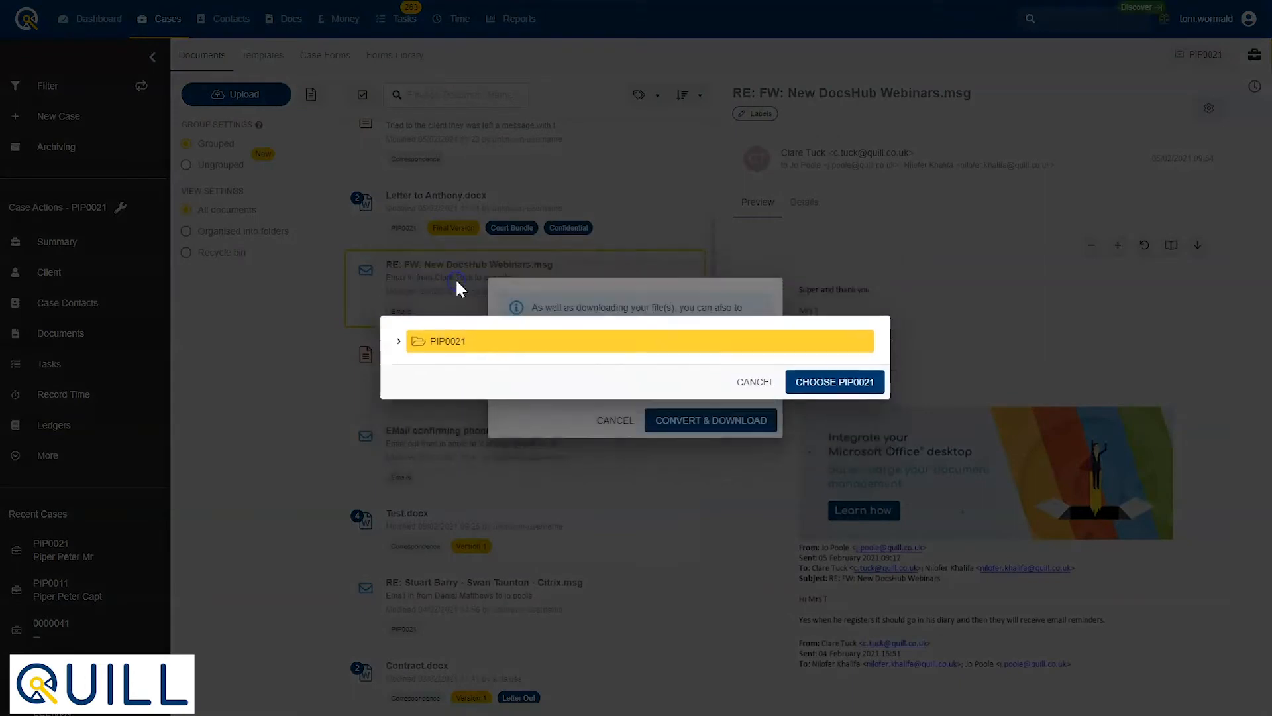
{"action": "left_click", "coordinate": [849, 388]}
{"action": "left_click", "coordinate": [704, 422]}
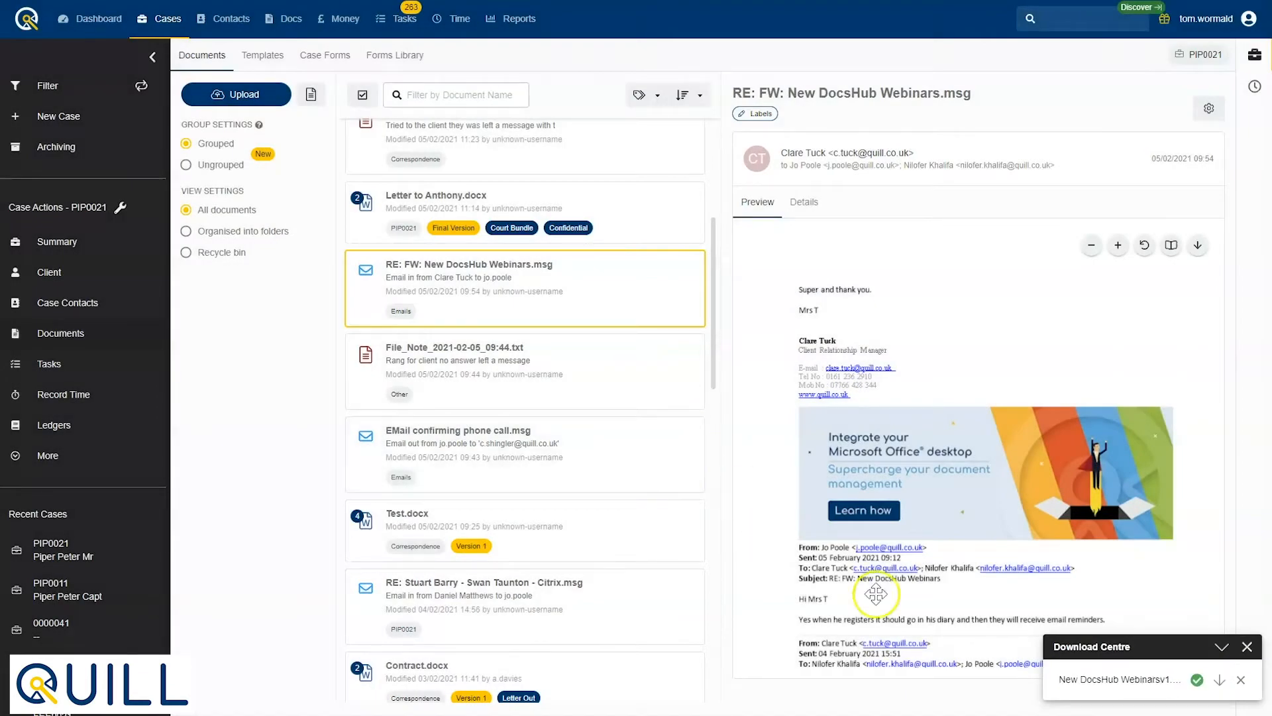
Step: Open the downloaded PDF of the email in Adobe Acrobat Reader, look through its contents and close it
{"action": "left_click", "coordinate": [1163, 676]}
{"action": "left_click", "coordinate": [838, 185]}
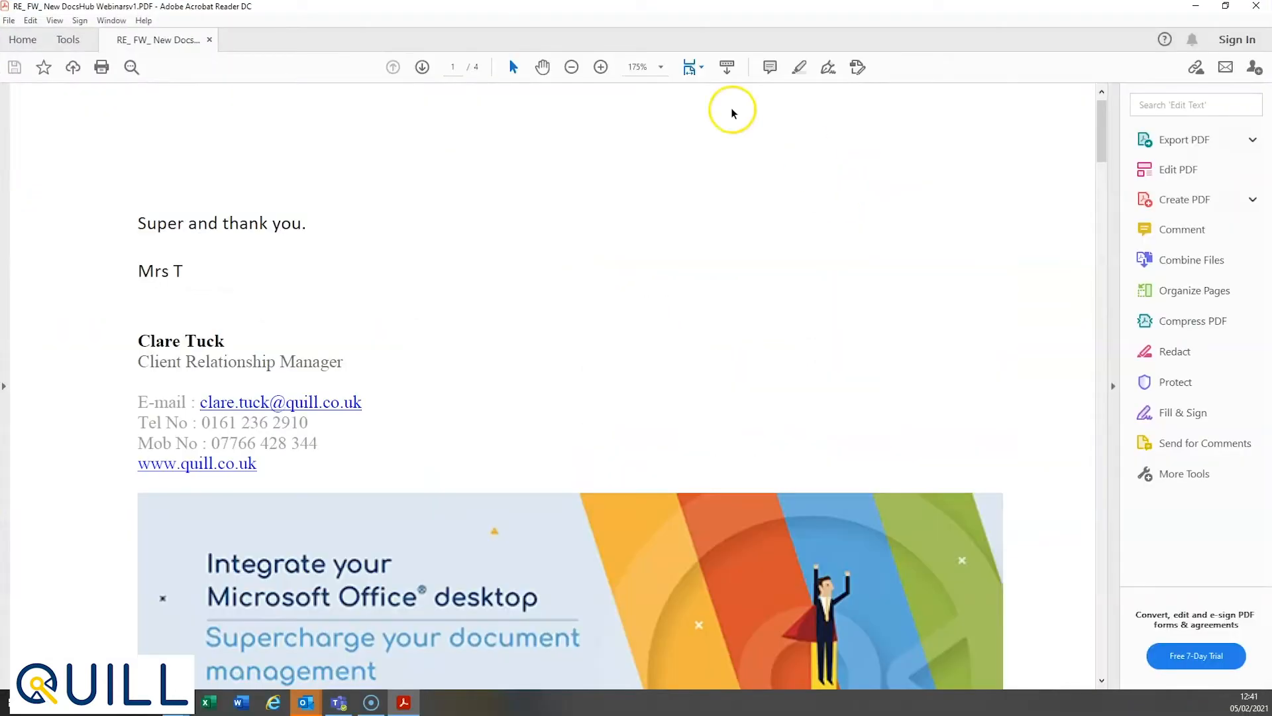
{"action": "scroll", "coordinate": [567, 471], "scroll_direction": "down", "scroll_amount": 10}
{"action": "scroll", "coordinate": [567, 472], "scroll_direction": "up", "scroll_amount": 8}
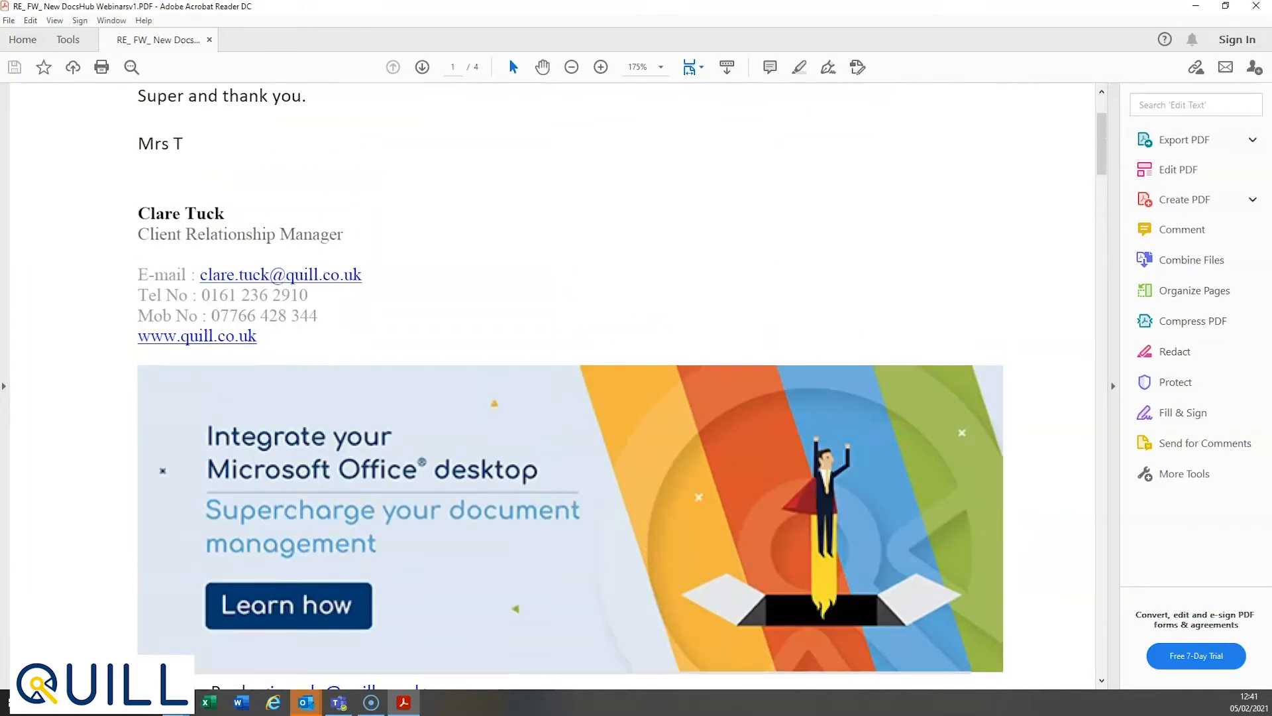
{"action": "left_click", "coordinate": [1256, 5]}
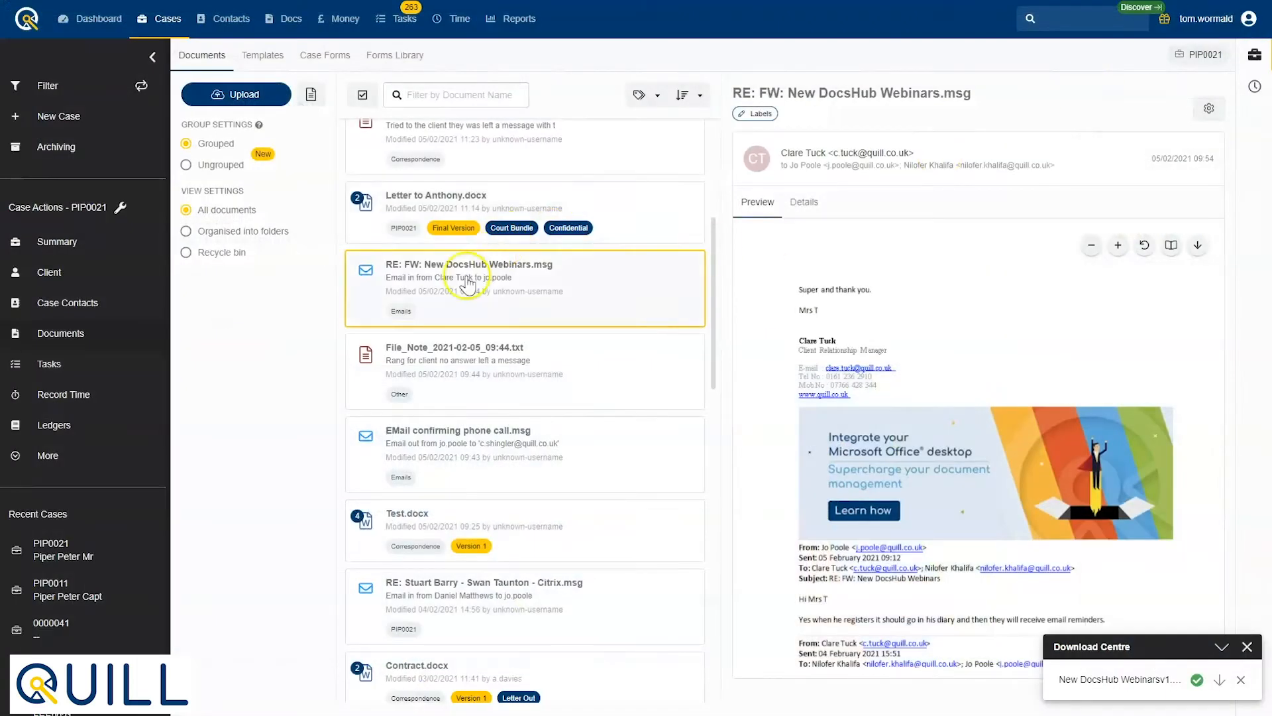
Step: Check the new PDF with the documents organised into folders, and return to the view of all documents
{"action": "scroll", "coordinate": [468, 284], "scroll_direction": "up", "scroll_amount": 5}
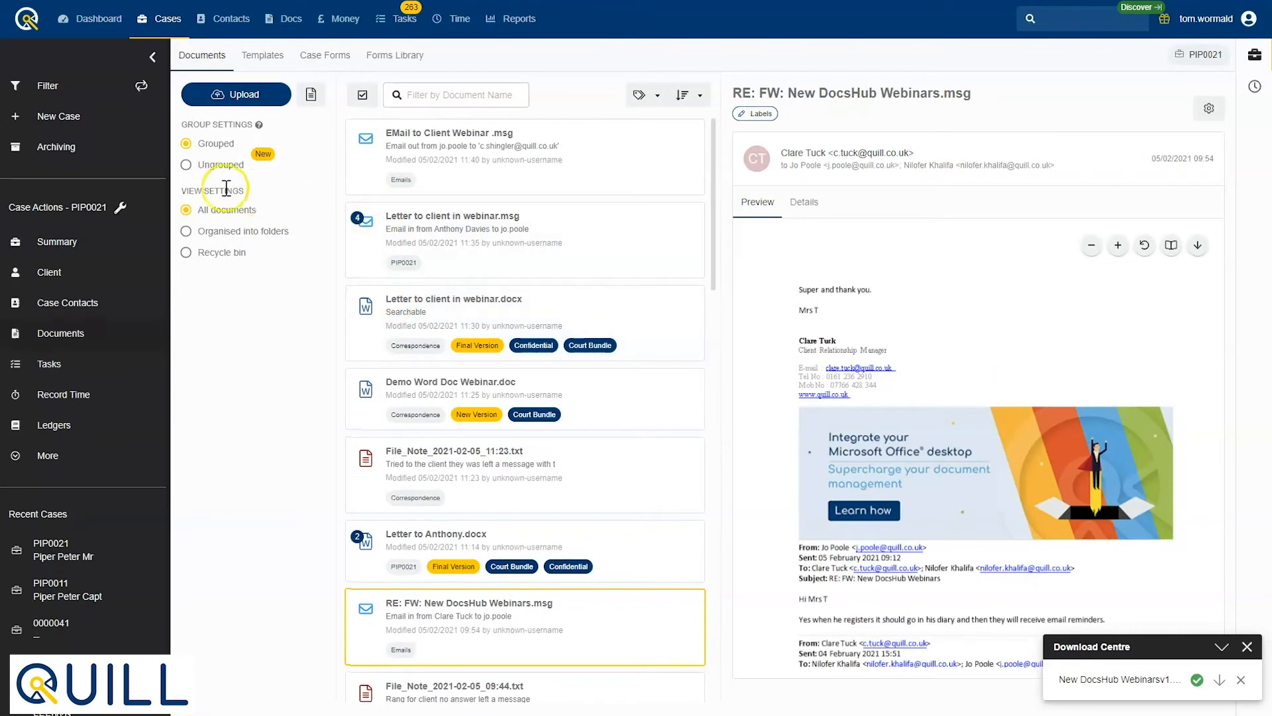
{"action": "left_click", "coordinate": [215, 231]}
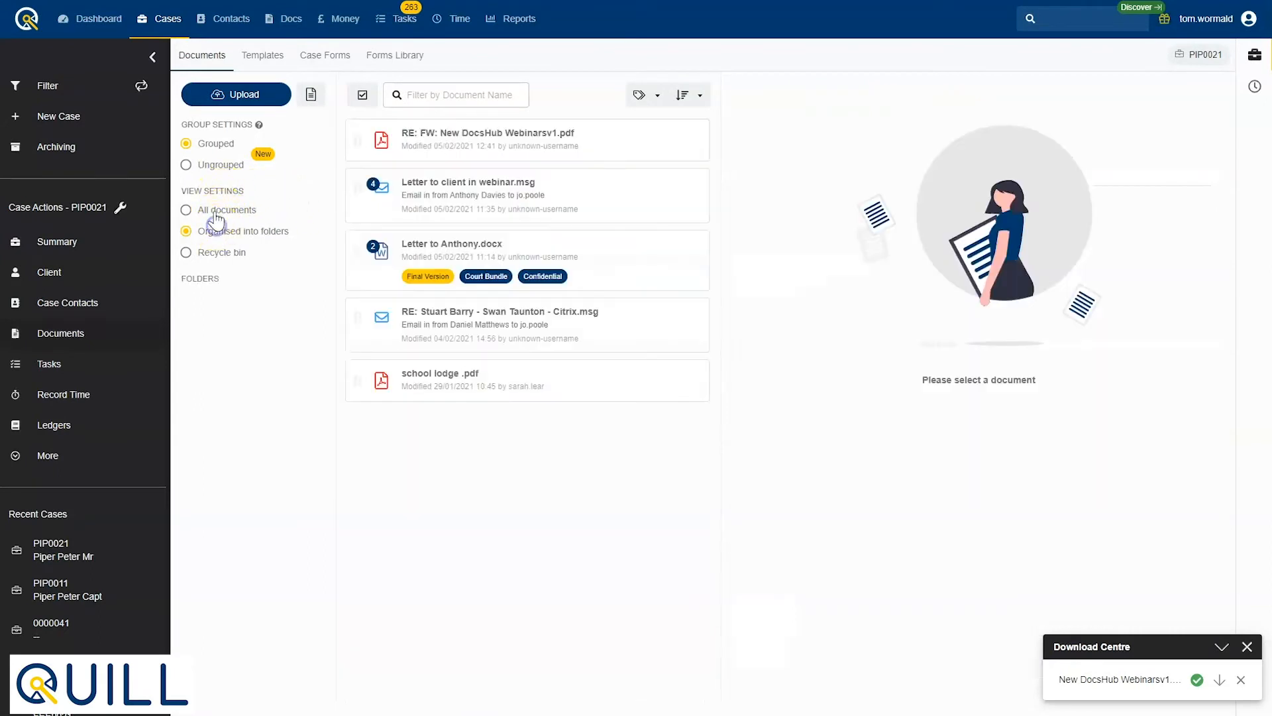
{"action": "left_click", "coordinate": [218, 210]}
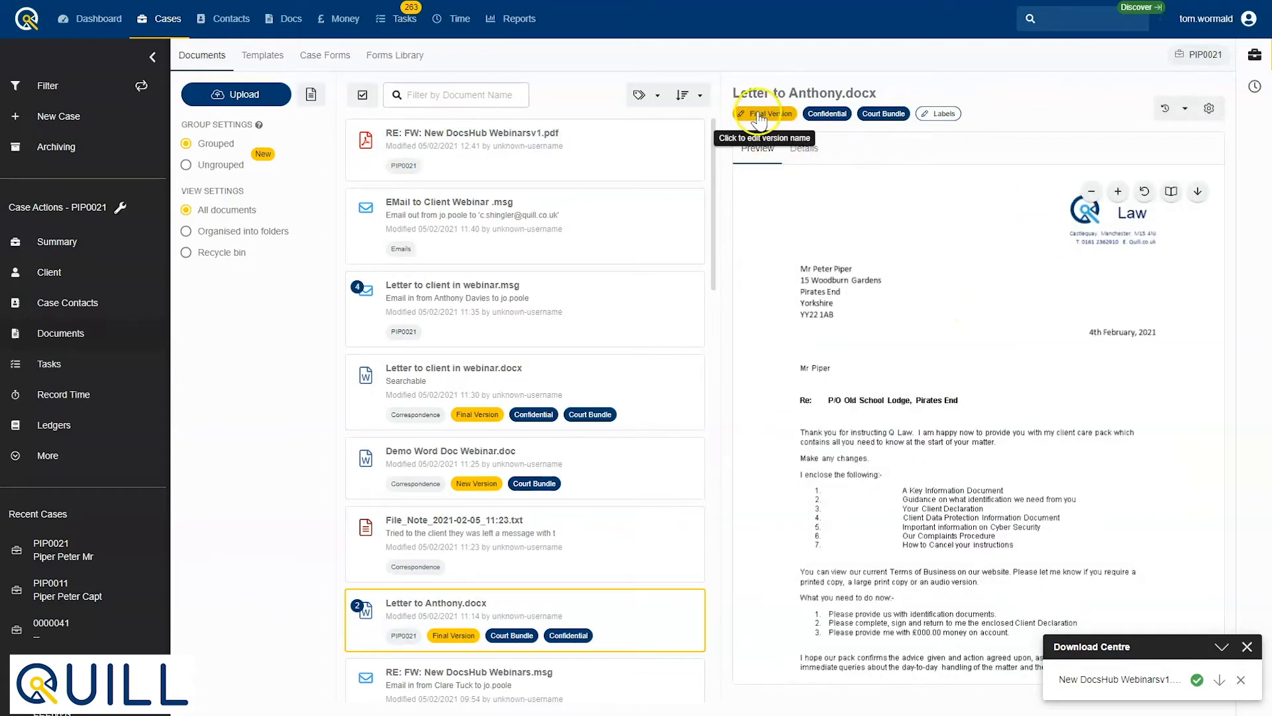
Step: Add the Court Documents label to the grouped Word letter, trying From Opposition and Important Court Info and removing both
{"action": "left_click", "coordinate": [944, 115]}
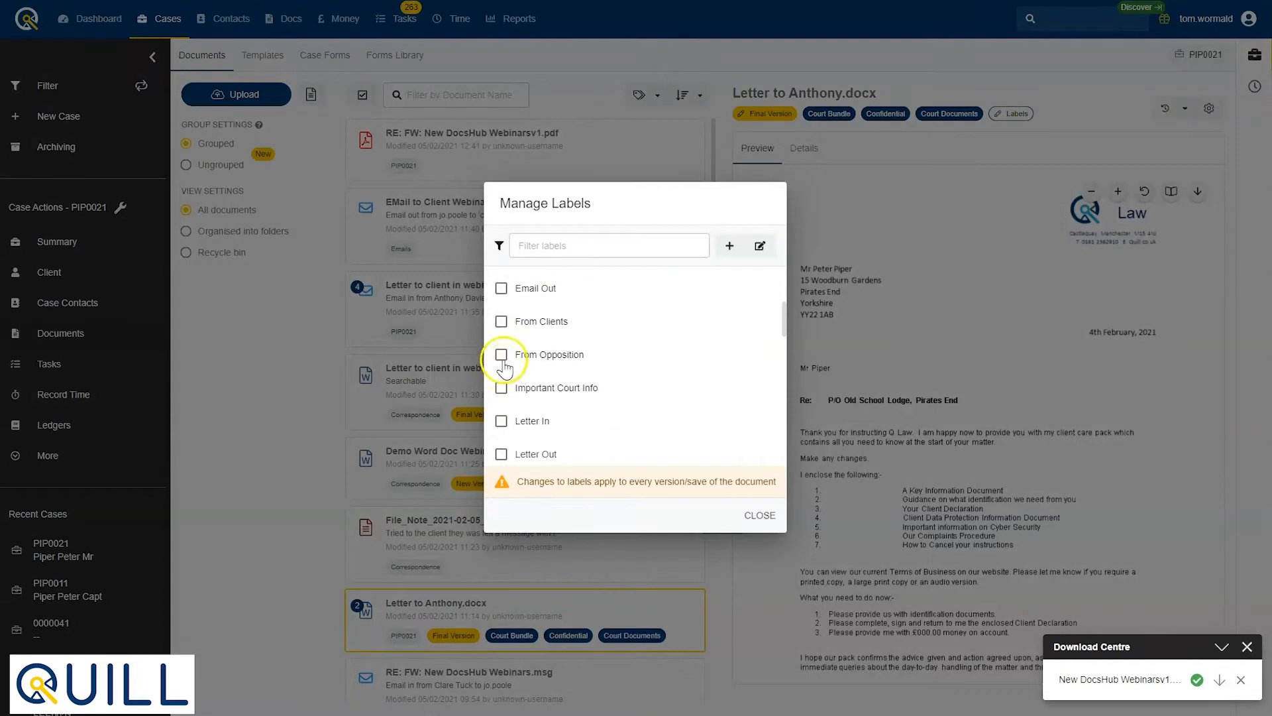
{"action": "left_click", "coordinate": [504, 356]}
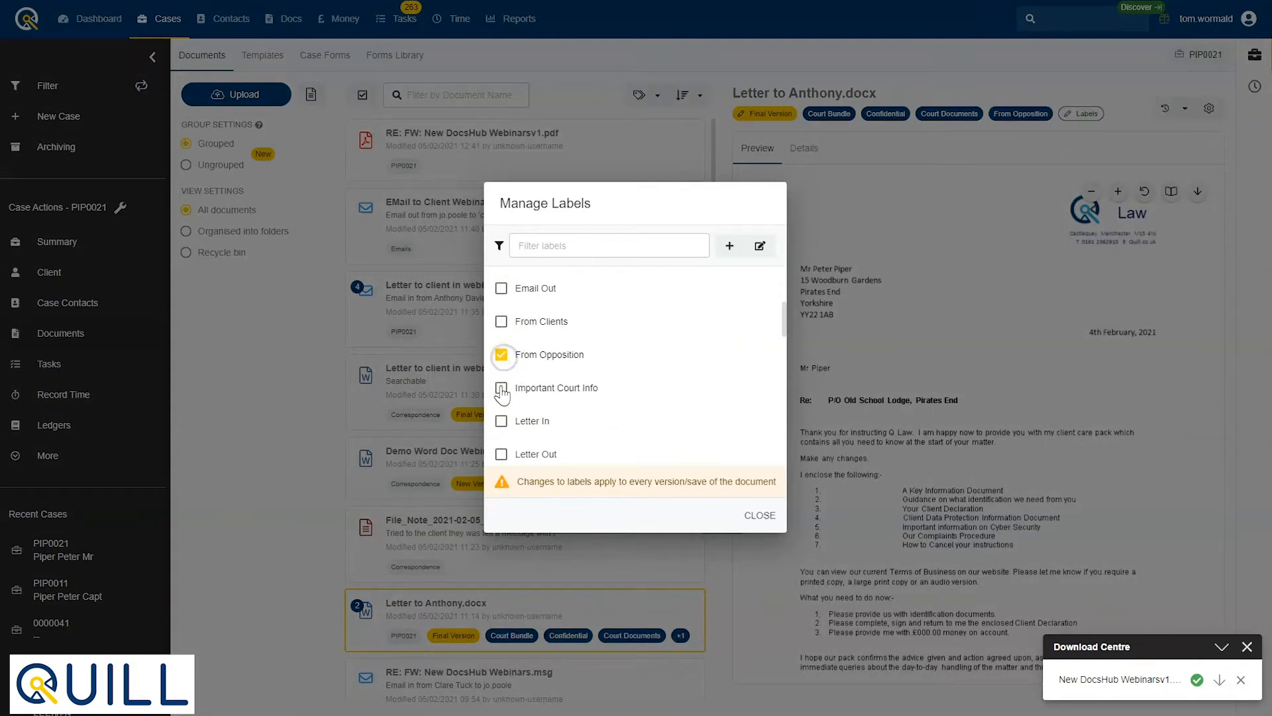
{"action": "left_click", "coordinate": [501, 389]}
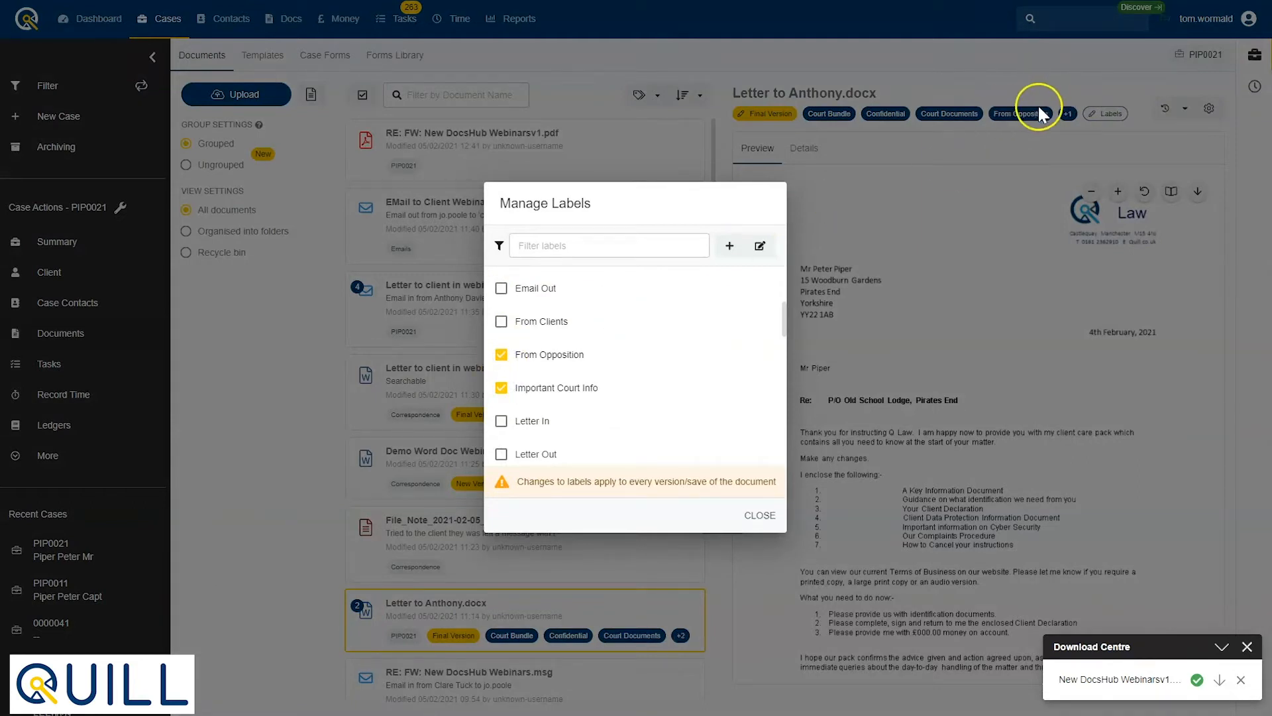
{"action": "left_click", "coordinate": [501, 354]}
{"action": "left_click", "coordinate": [501, 387]}
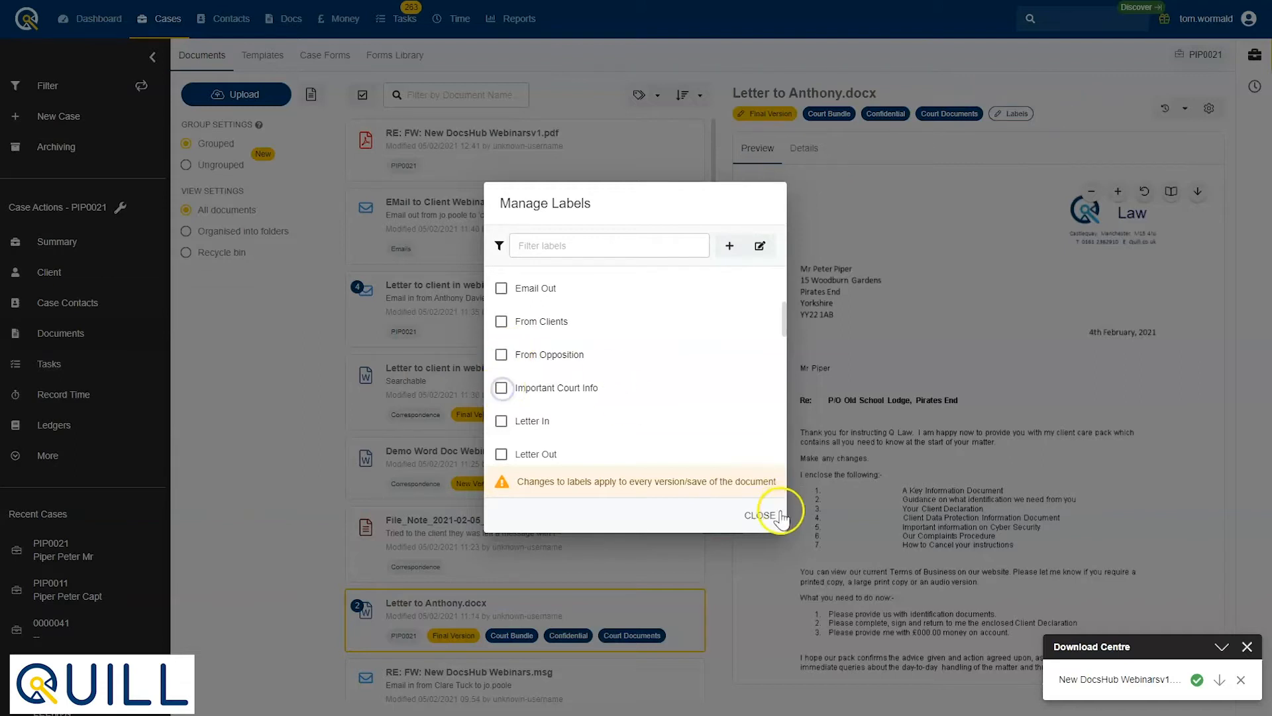
{"action": "left_click", "coordinate": [756, 516]}
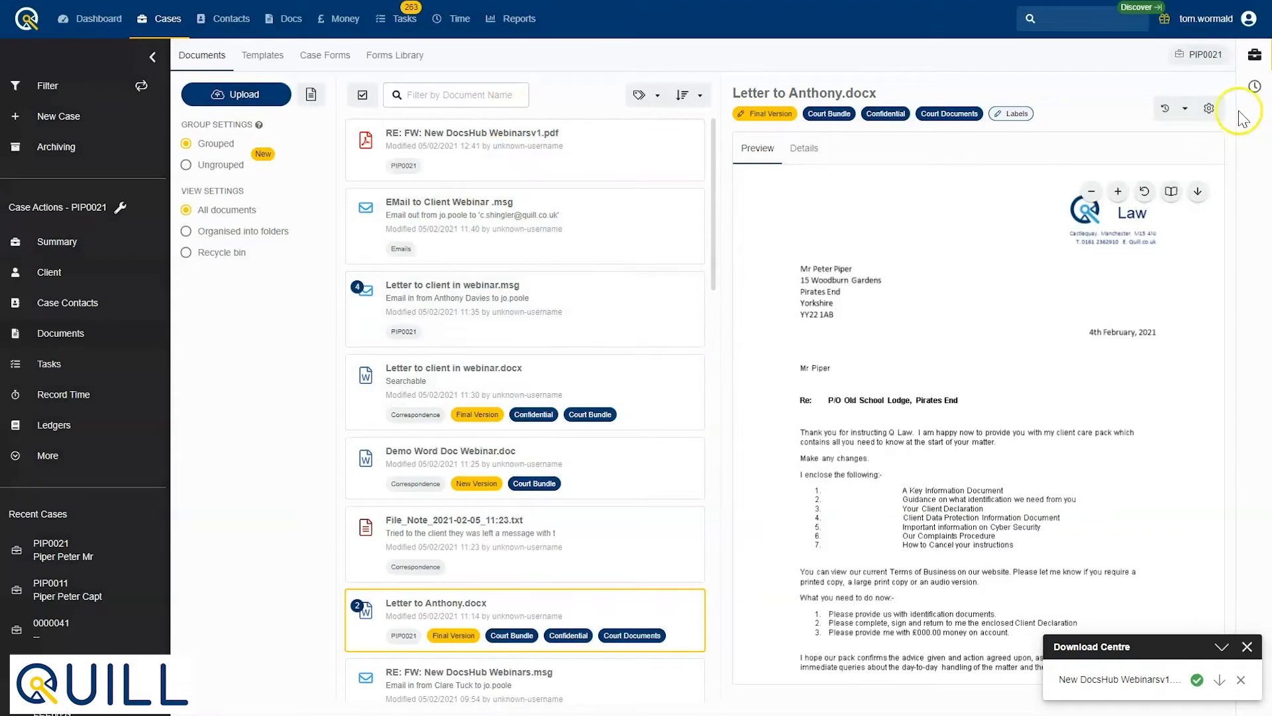
Step: Review the letter's saved versions and its Document Settings for name and upload notes, saving the settings without changes
{"action": "left_click", "coordinate": [1187, 111]}
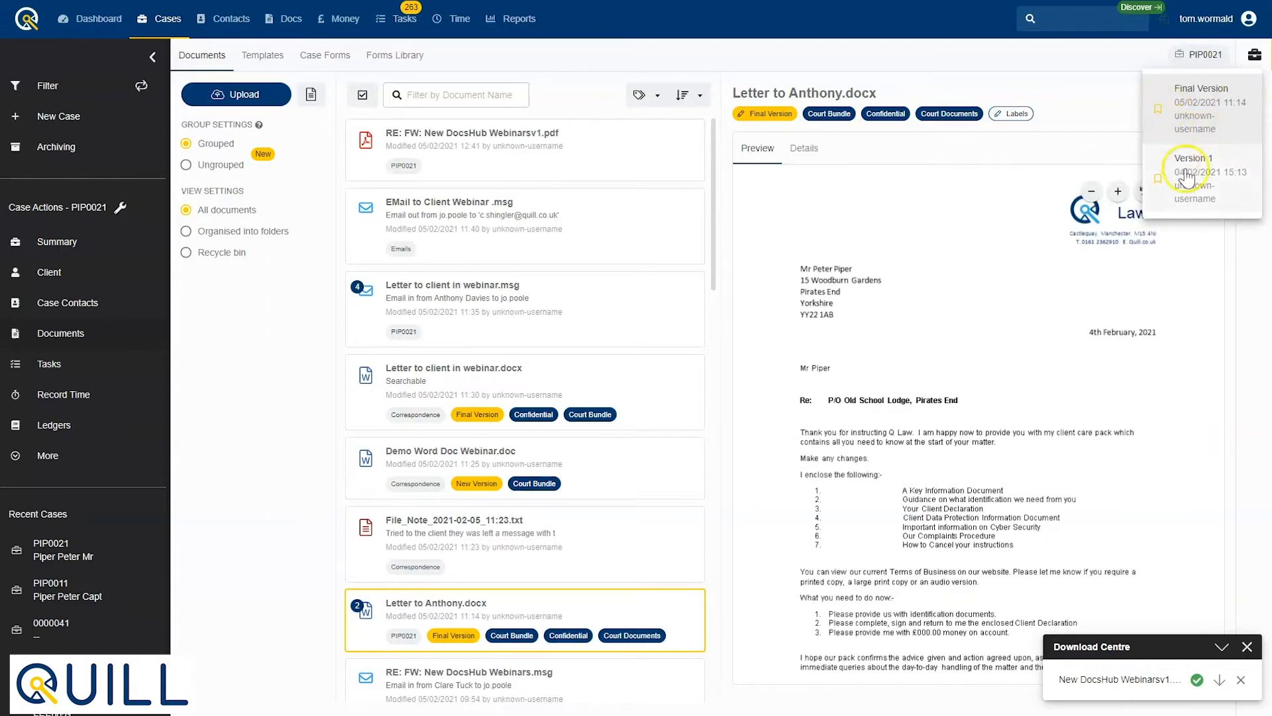
{"action": "left_click", "coordinate": [1116, 110]}
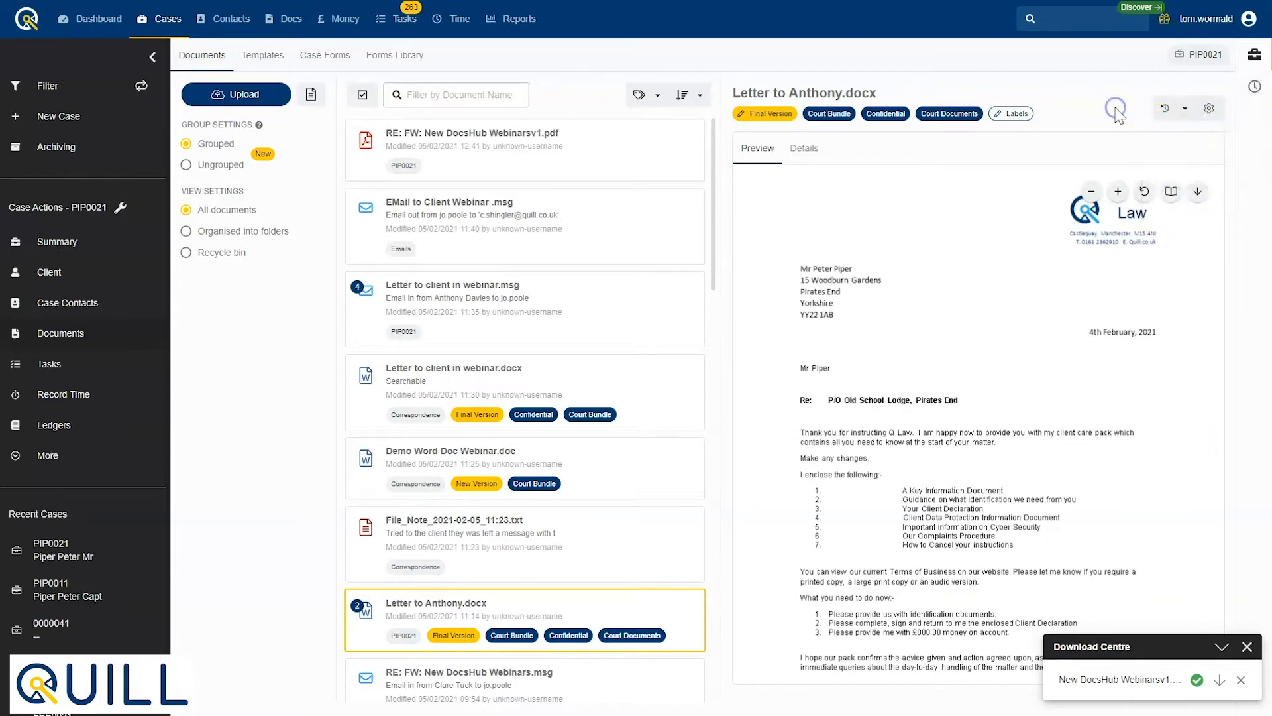
{"action": "left_click", "coordinate": [1209, 112]}
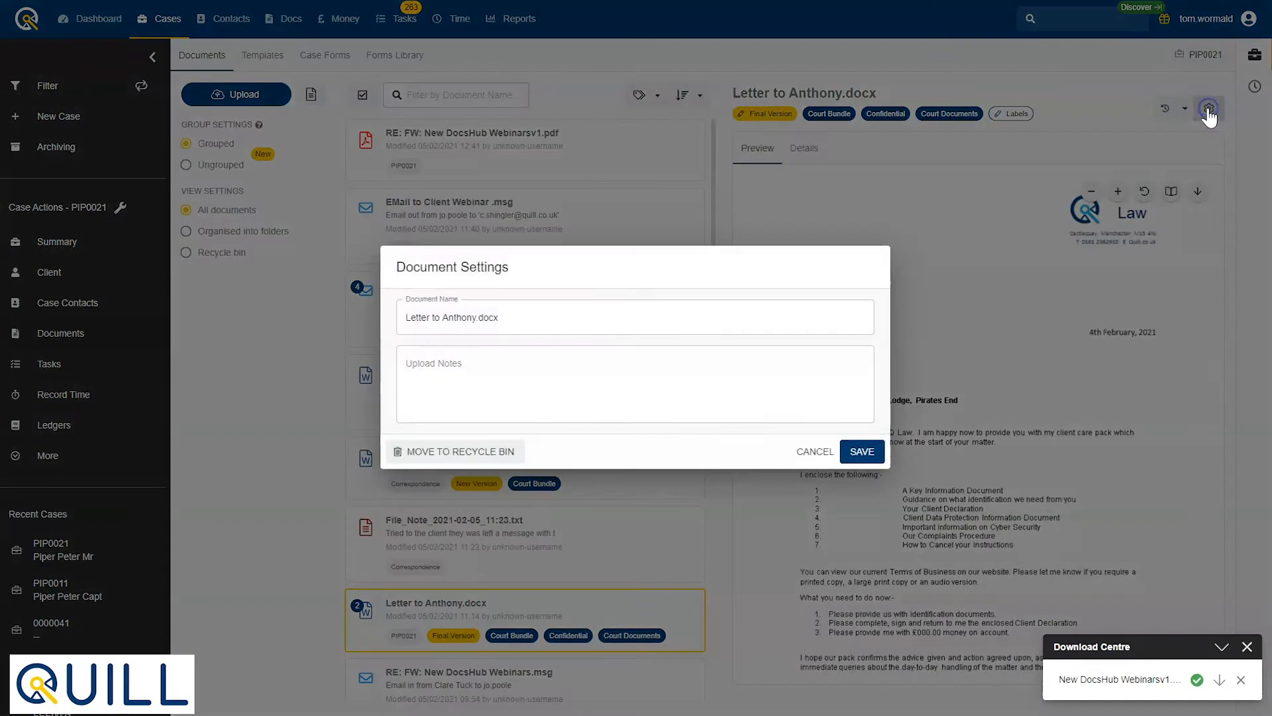
{"action": "left_click_drag", "start_coordinate": [532, 312], "coordinate": [405, 318]}
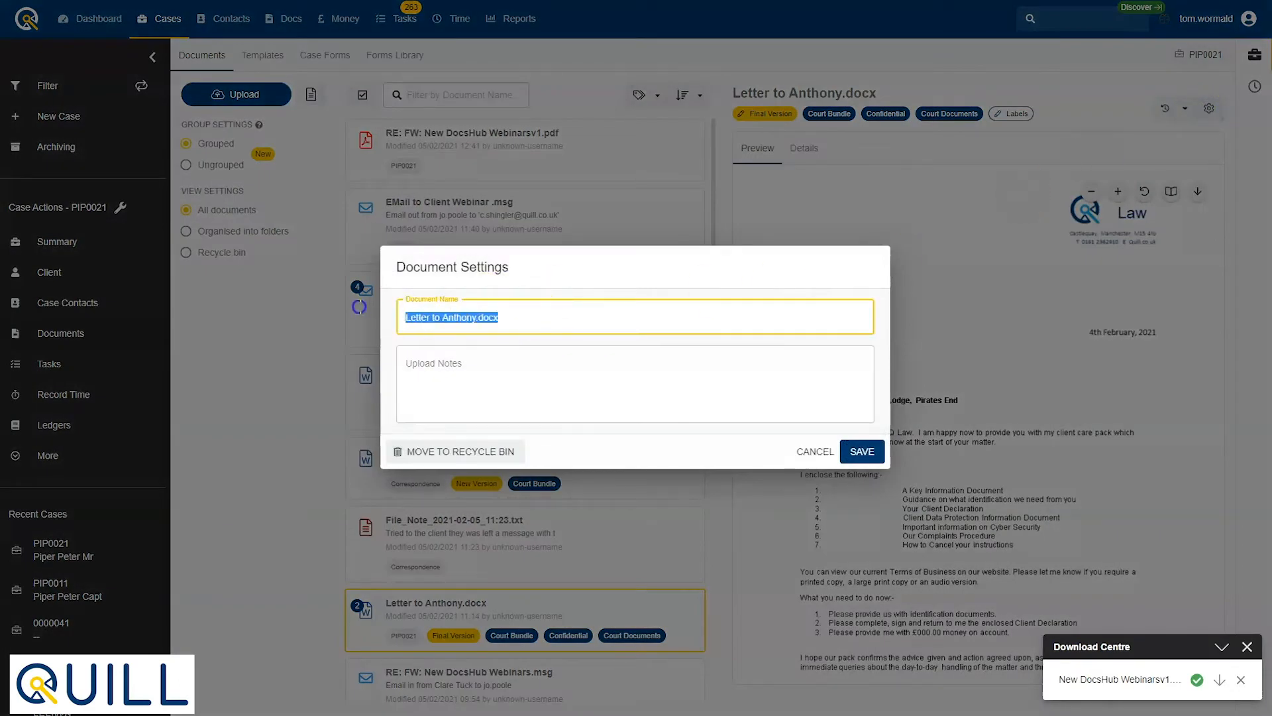
{"action": "left_click", "coordinate": [510, 389]}
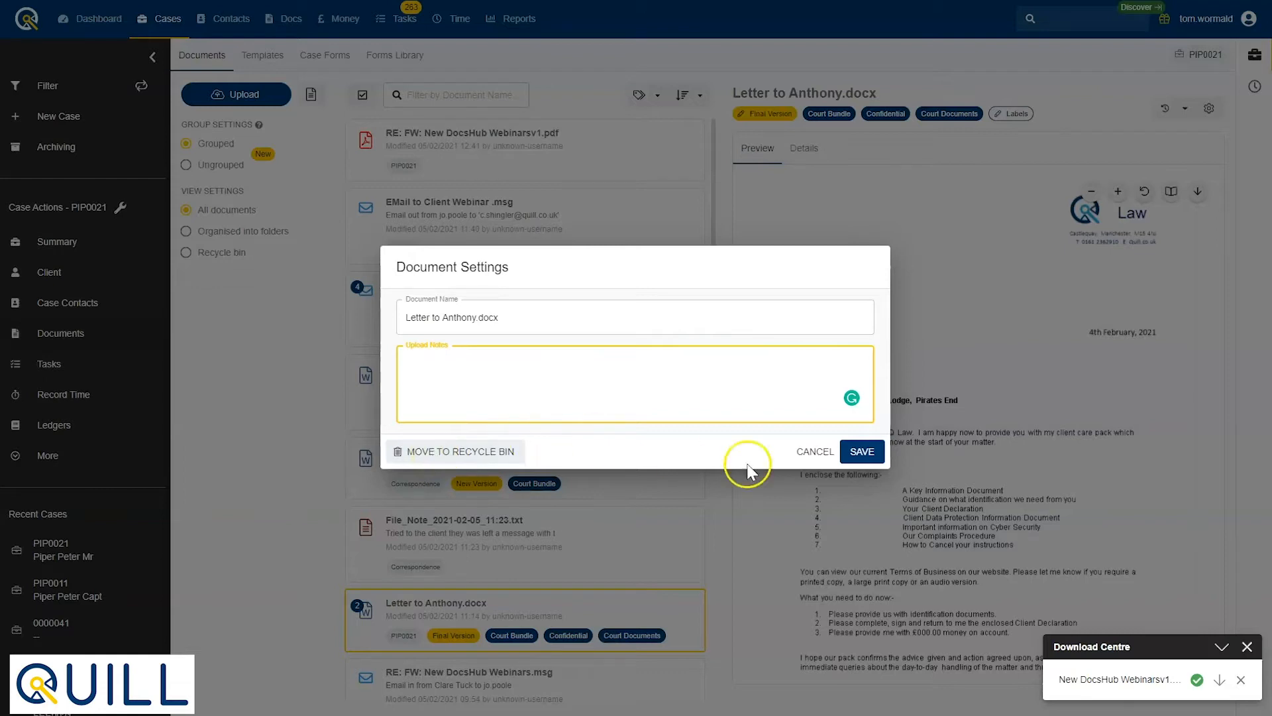
{"action": "left_click", "coordinate": [865, 452]}
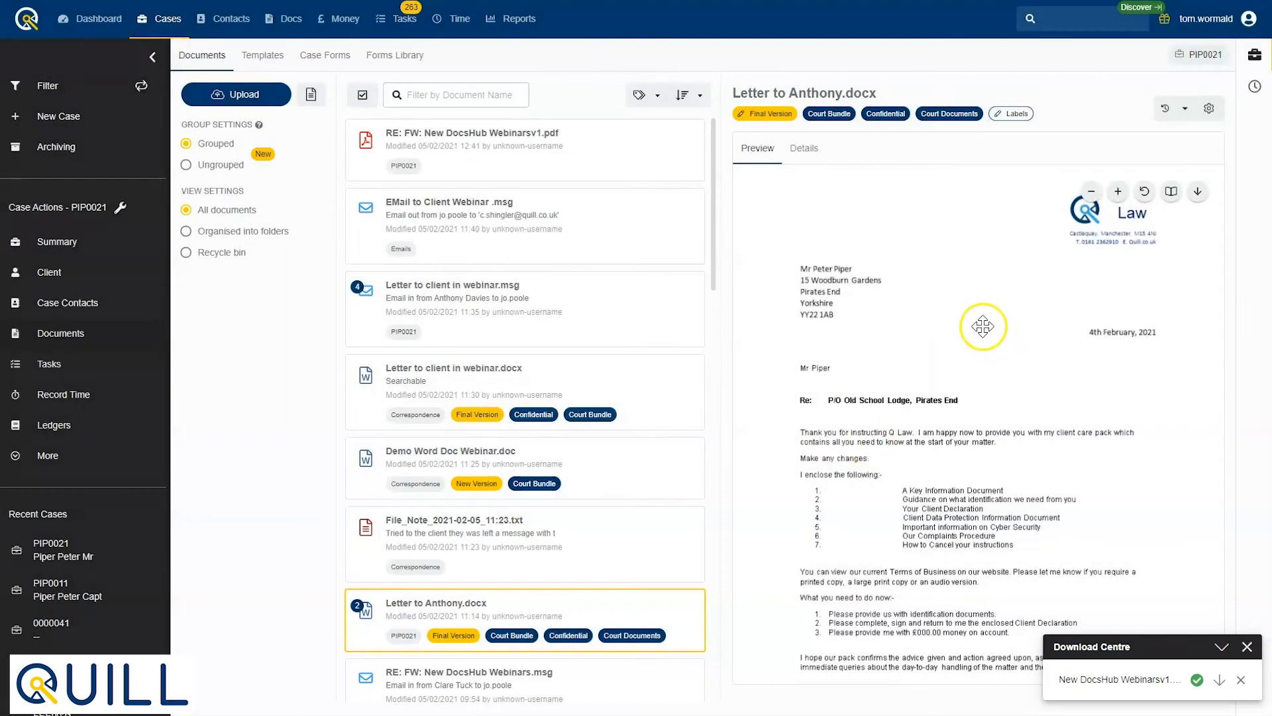
Step: Examine the letter's details, such as size, folder, author and dates, and return to its preview
{"action": "left_click", "coordinate": [802, 153]}
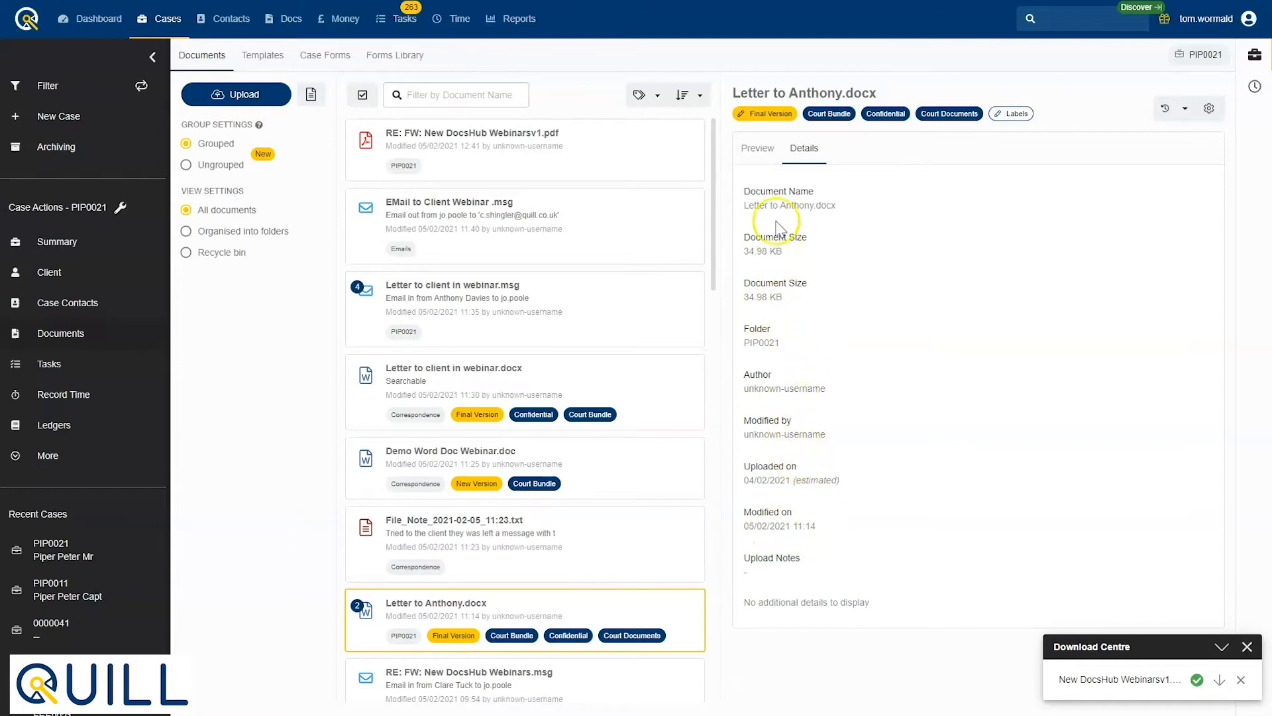
{"action": "left_click", "coordinate": [757, 148]}
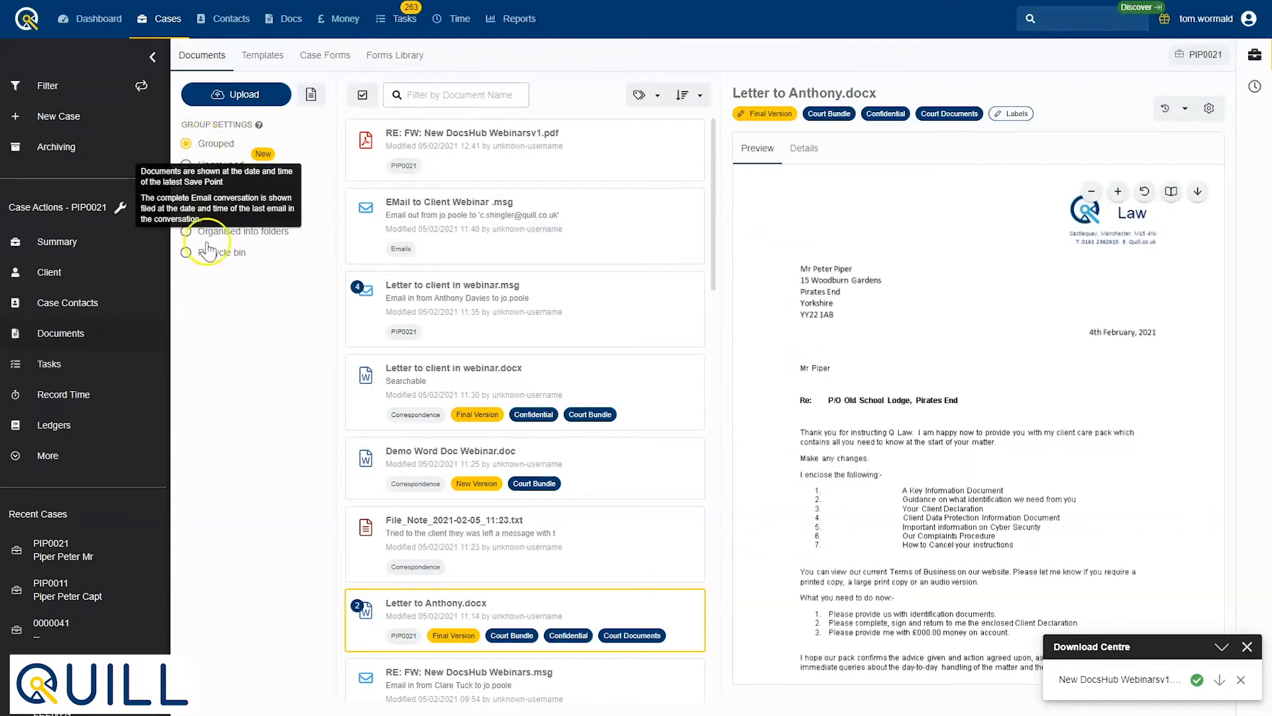
Step: Read the grouping hints, switch the case documents to the ungrouped view, and read the Group Settings explanation
{"action": "mouse_move", "coordinate": [215, 164]}
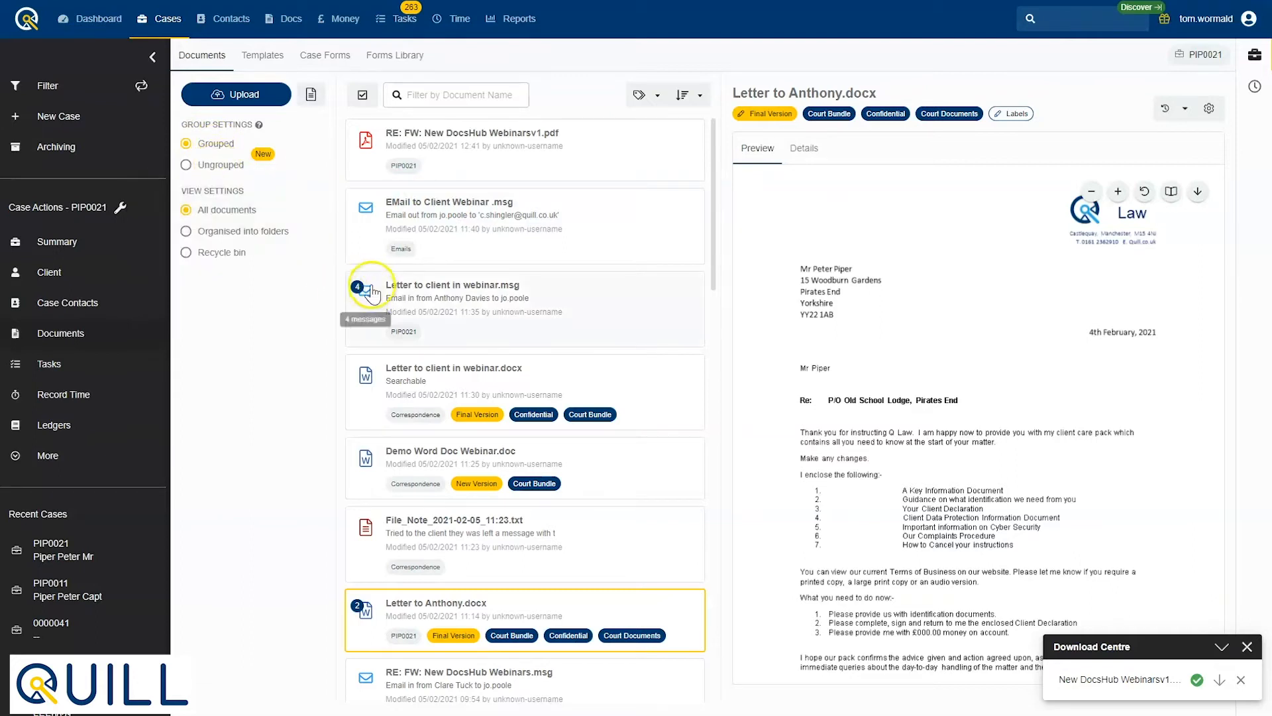
{"action": "mouse_move", "coordinate": [357, 302]}
{"action": "left_click", "coordinate": [185, 165]}
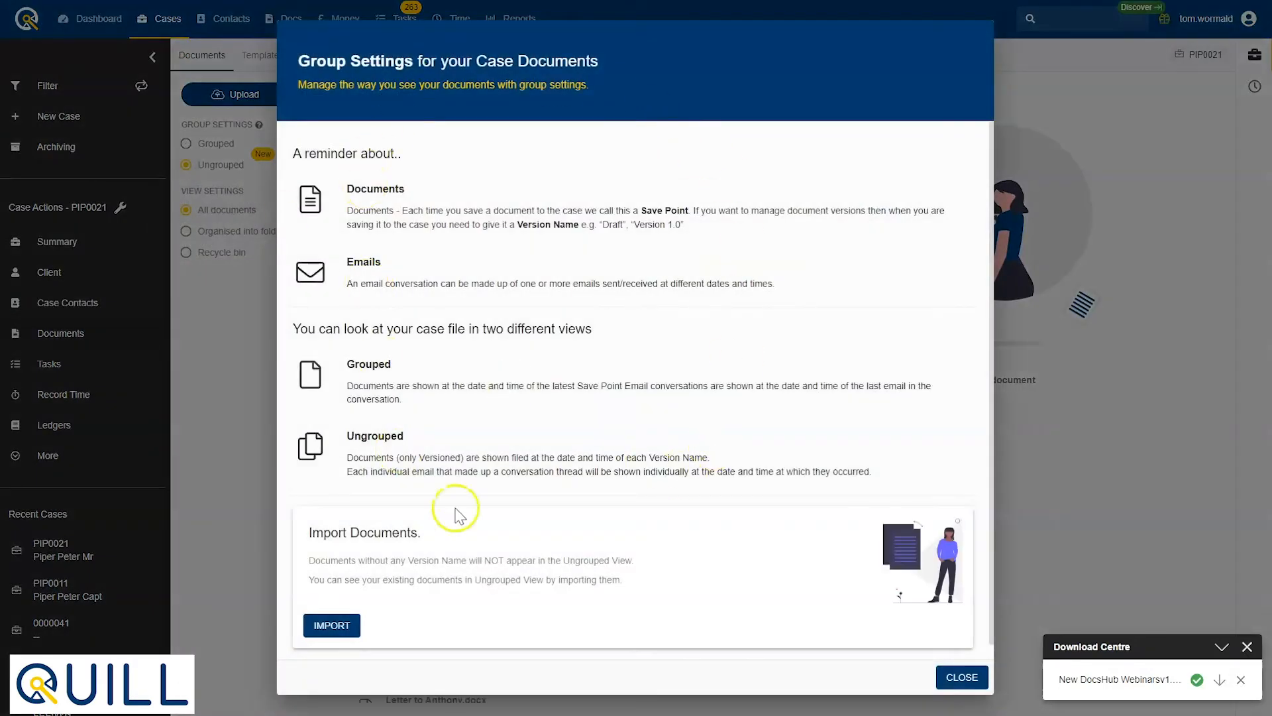
{"action": "scroll", "coordinate": [642, 578], "scroll_direction": "down", "scroll_amount": 1}
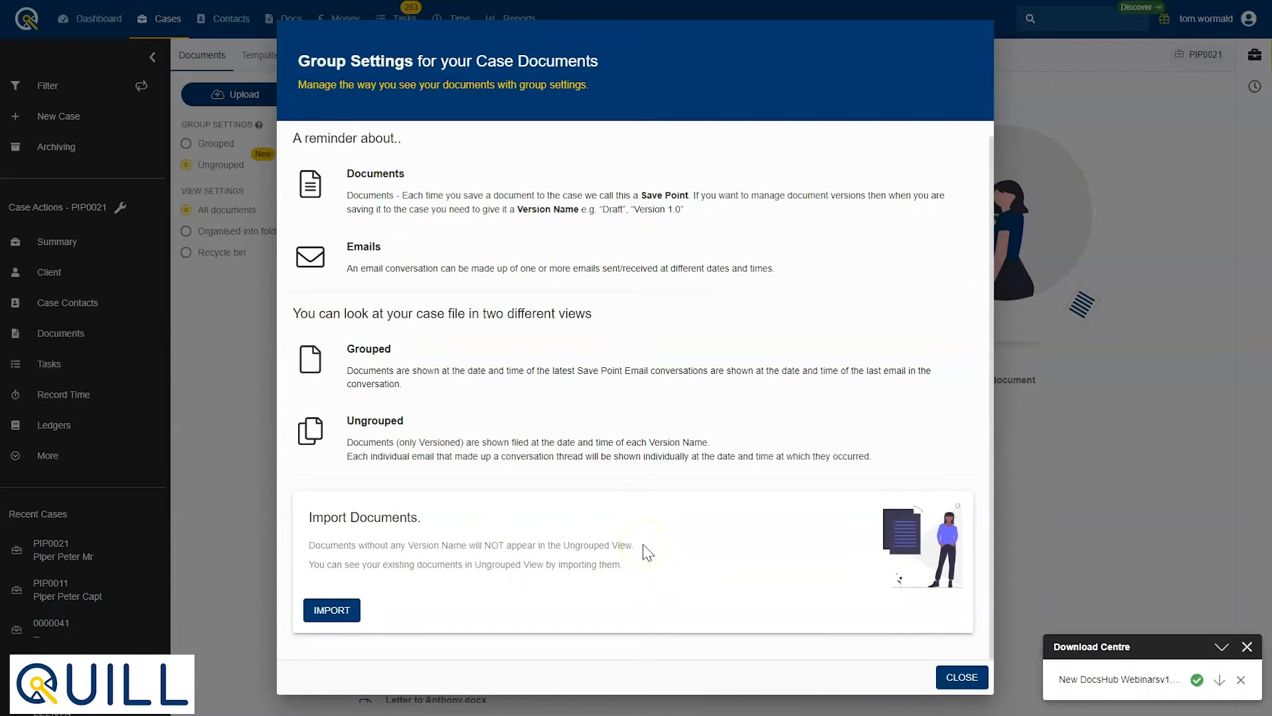
{"action": "scroll", "coordinate": [647, 552], "scroll_direction": "up", "scroll_amount": 1}
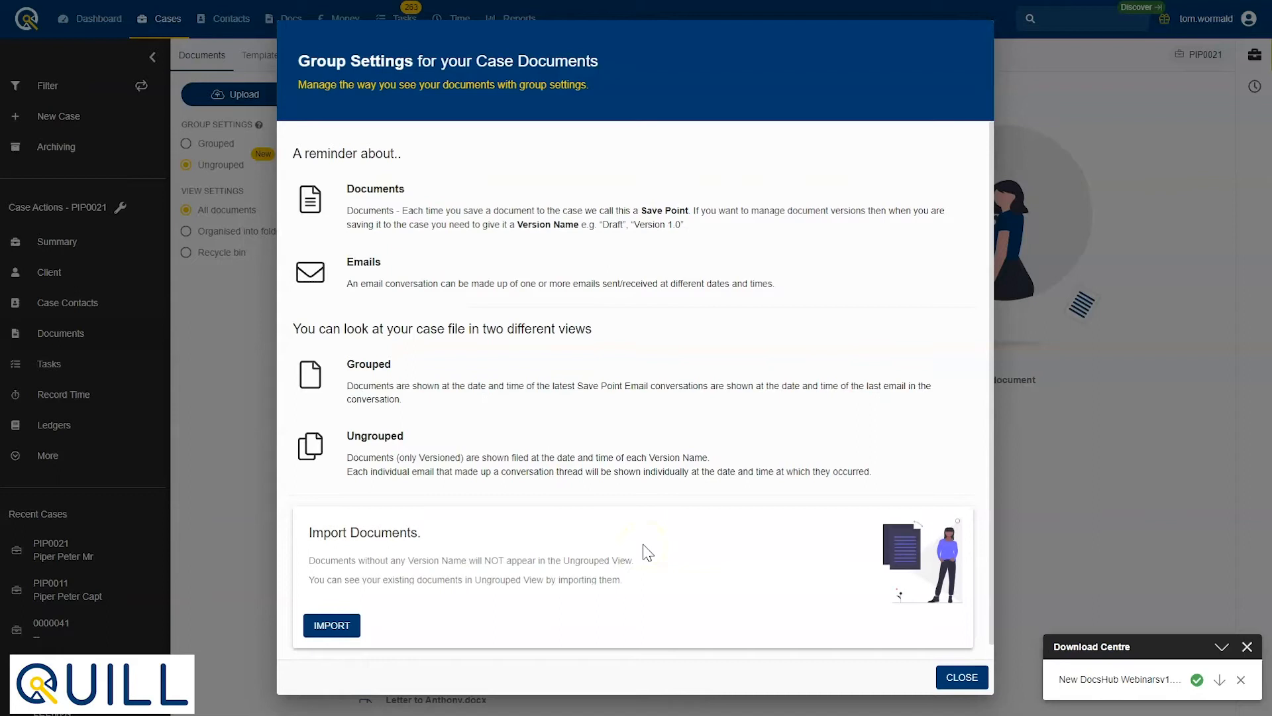
Step: Look at the import option that adds a version name to unversioned documents, cancel it and close the Group Settings information
{"action": "left_click", "coordinate": [338, 631]}
{"action": "left_click", "coordinate": [485, 404]}
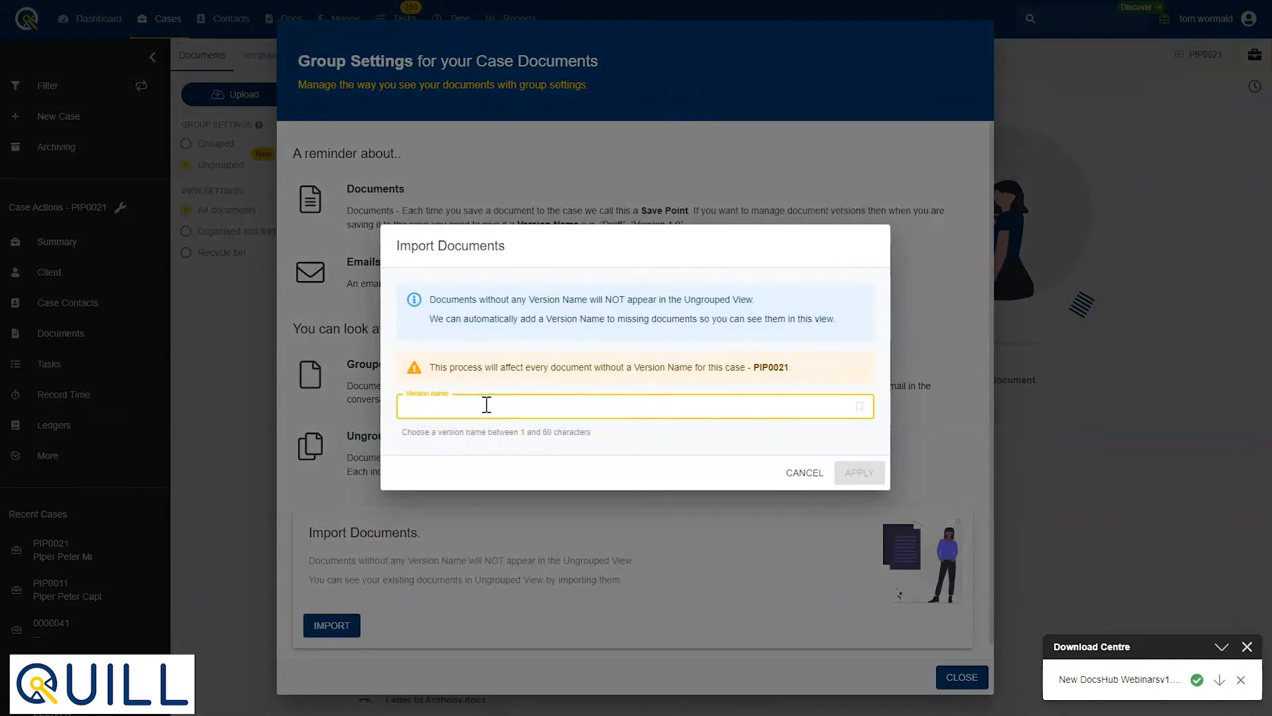
{"action": "left_click", "coordinate": [807, 473]}
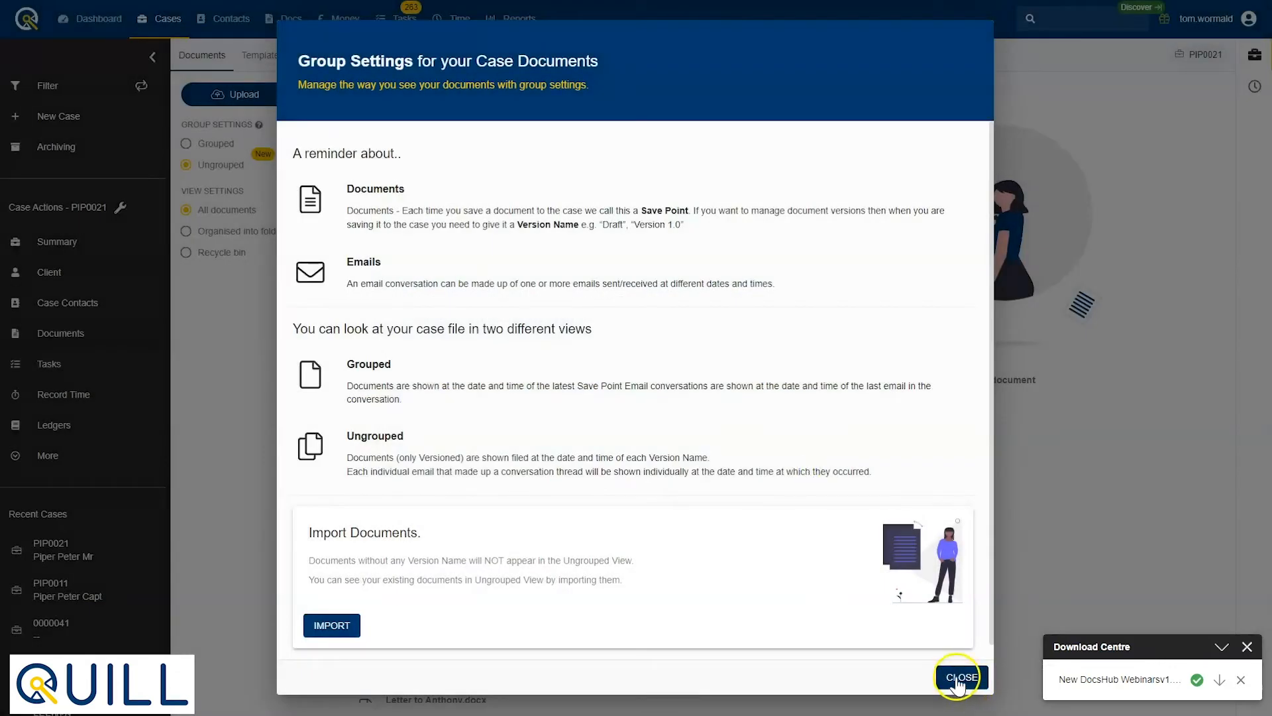
{"action": "left_click", "coordinate": [958, 679]}
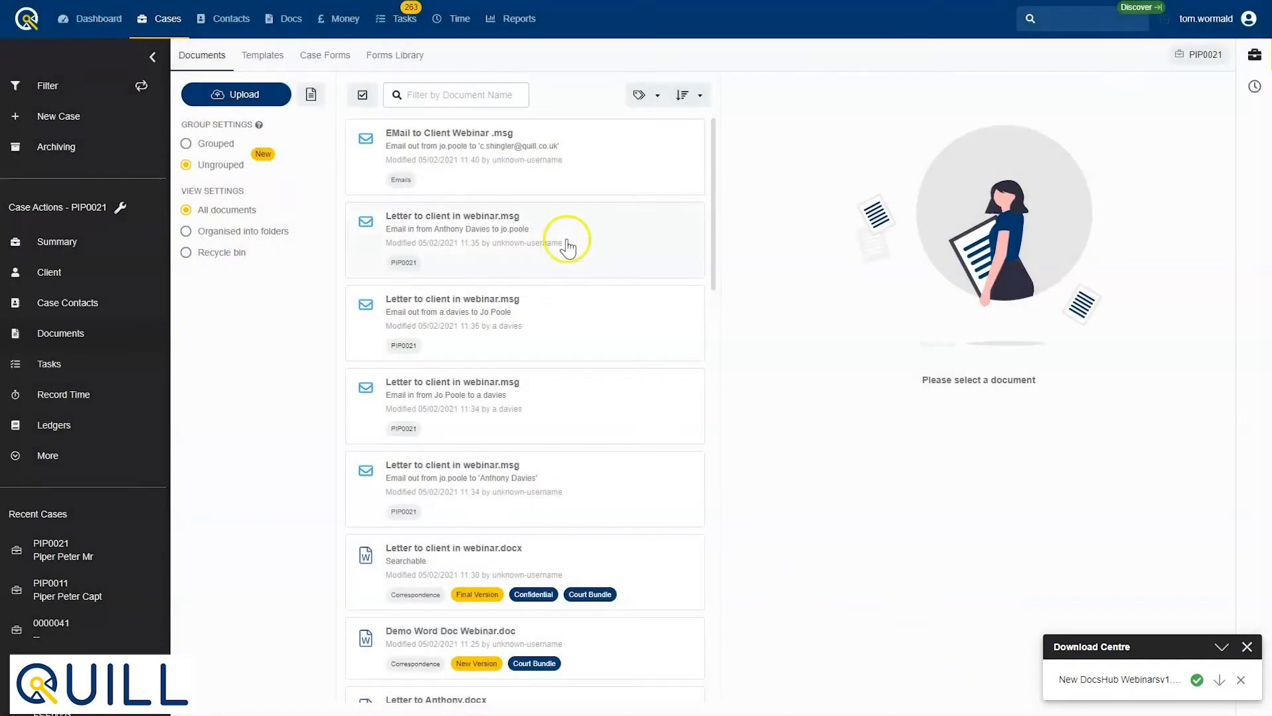
Step: Preview the first two emails in the ungrouped list, and sort the documents by date ascending
{"action": "left_click", "coordinate": [471, 161]}
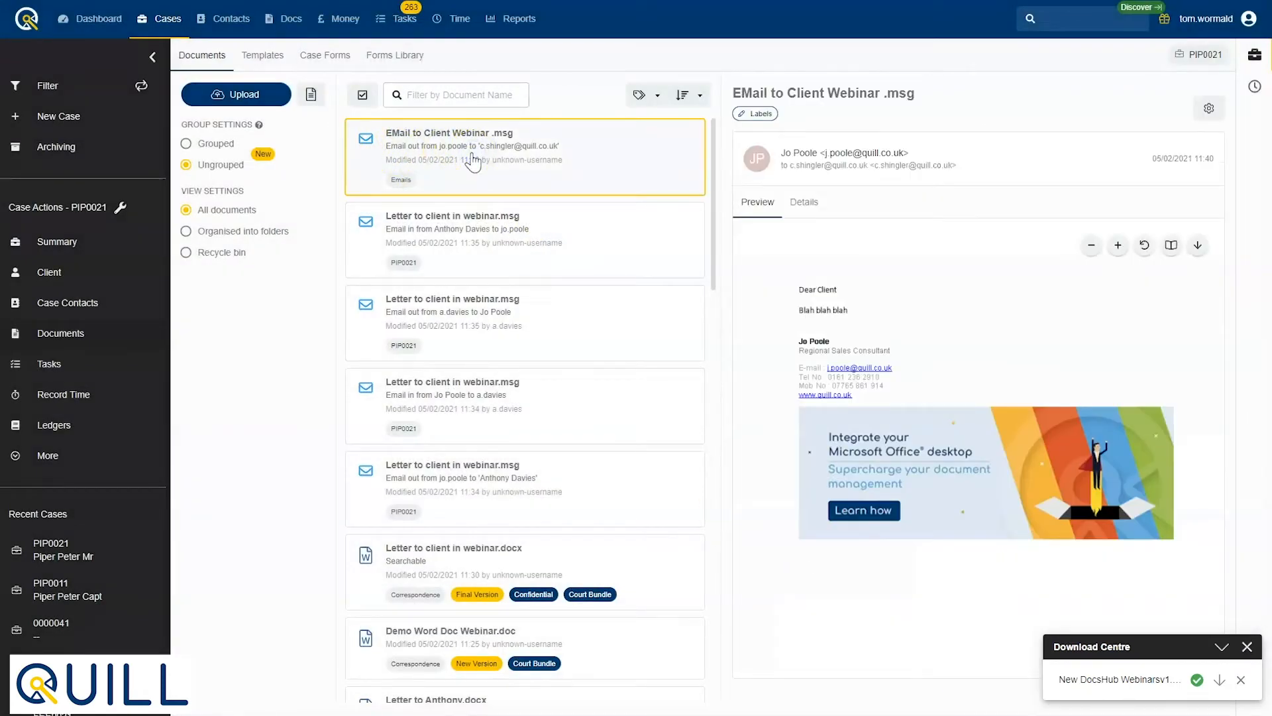
{"action": "left_click", "coordinate": [521, 232]}
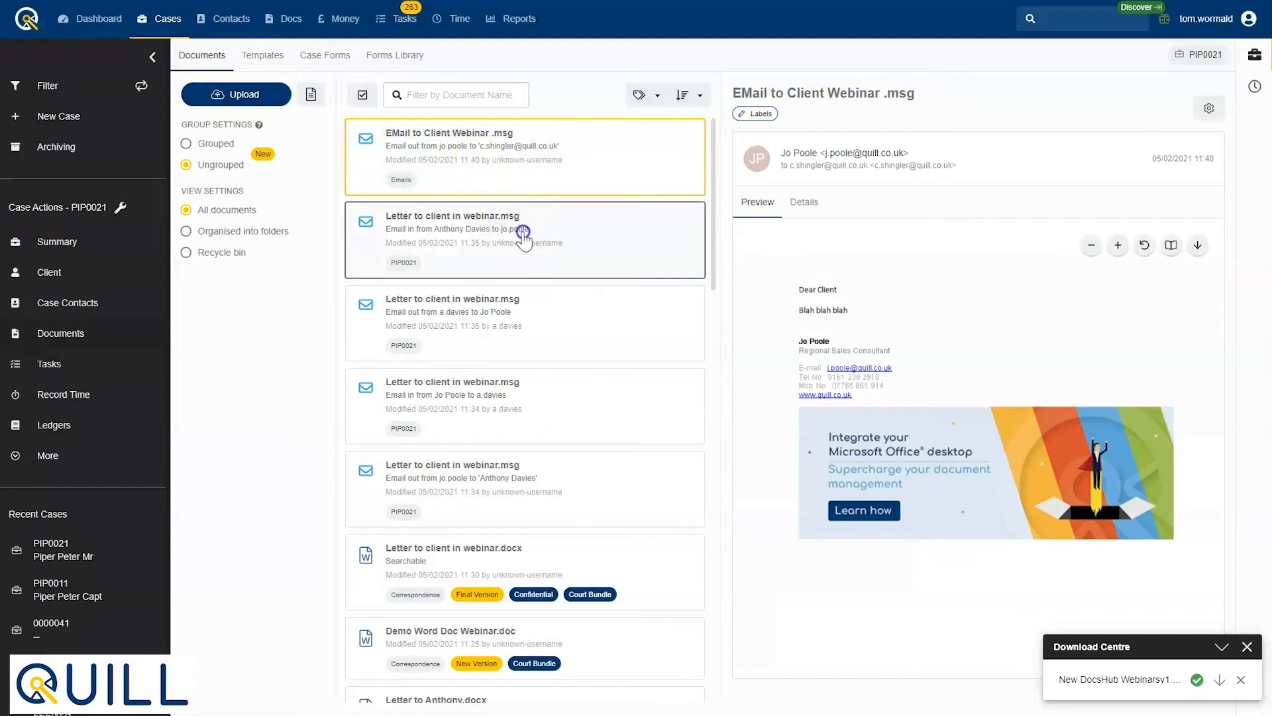
{"action": "left_click", "coordinate": [691, 94]}
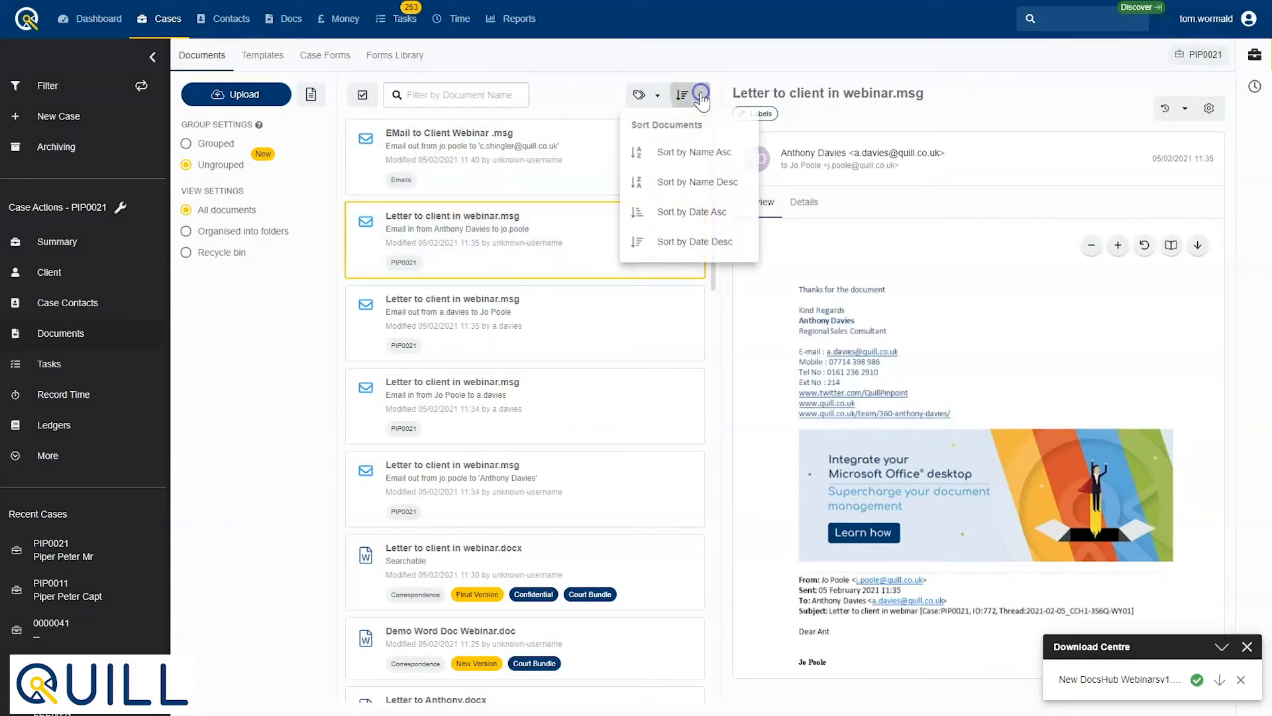
{"action": "left_click", "coordinate": [699, 213]}
{"action": "left_click", "coordinate": [479, 96]}
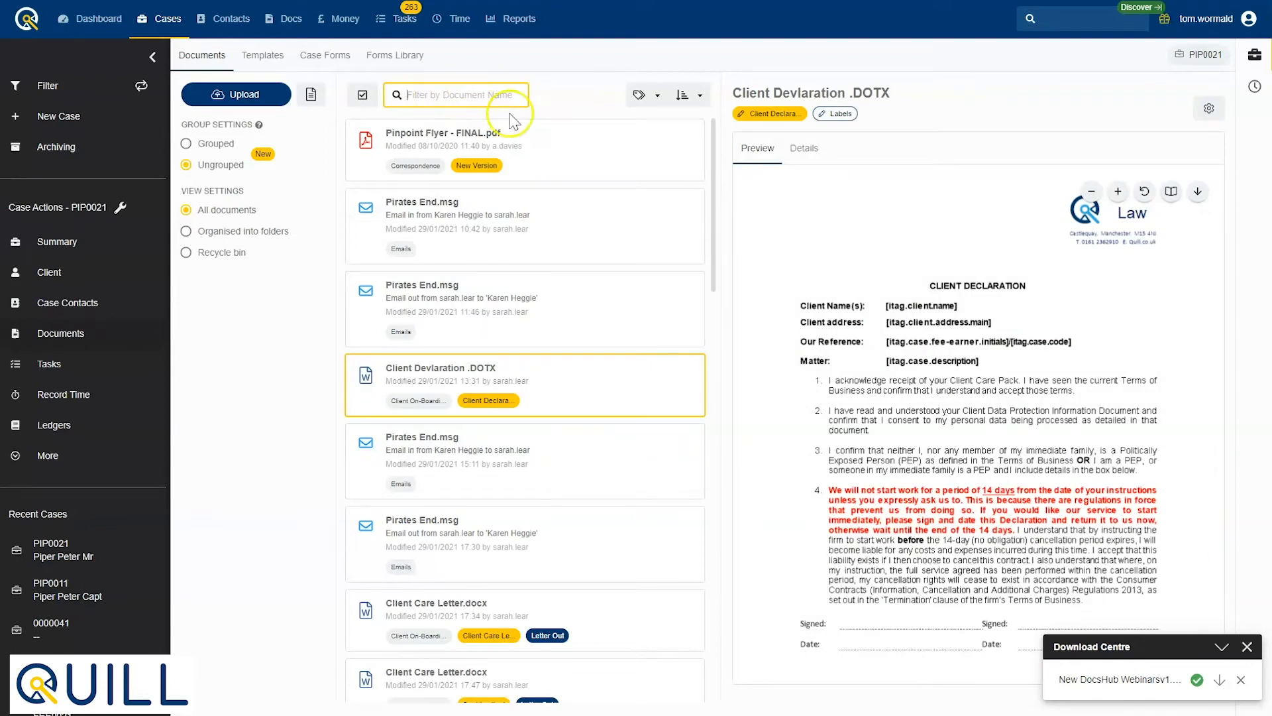
Step: Try filtering the documents by the Attendance Note and Confidential labels, clear both filters, and look over the sort options
{"action": "left_click", "coordinate": [659, 96]}
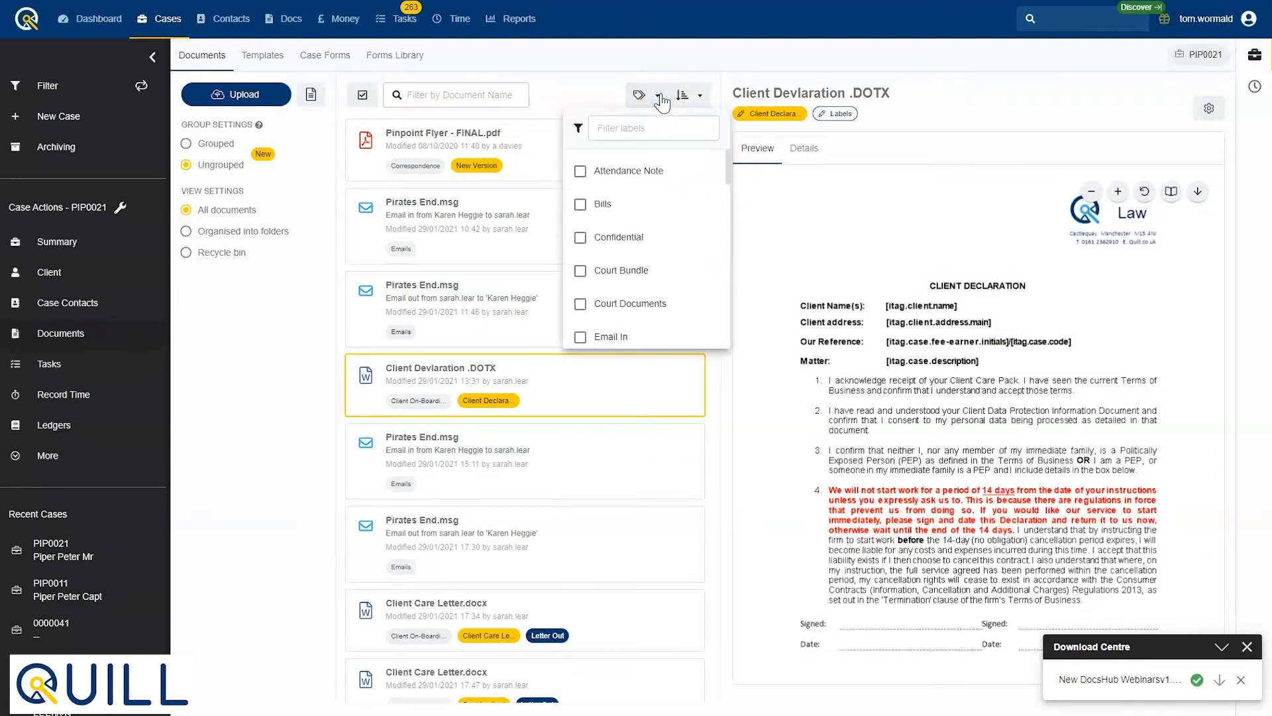
{"action": "left_click", "coordinate": [580, 172]}
{"action": "left_click", "coordinate": [574, 174]}
{"action": "left_click", "coordinate": [574, 239]}
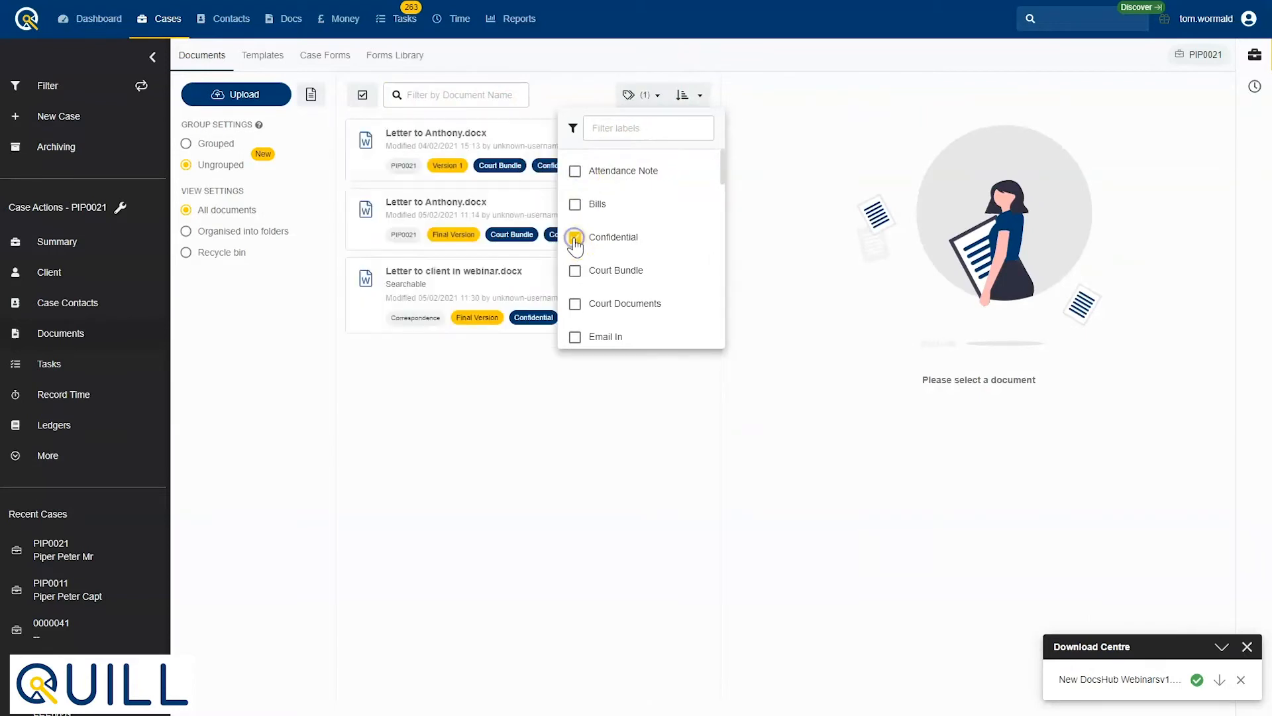
{"action": "left_click", "coordinate": [575, 237]}
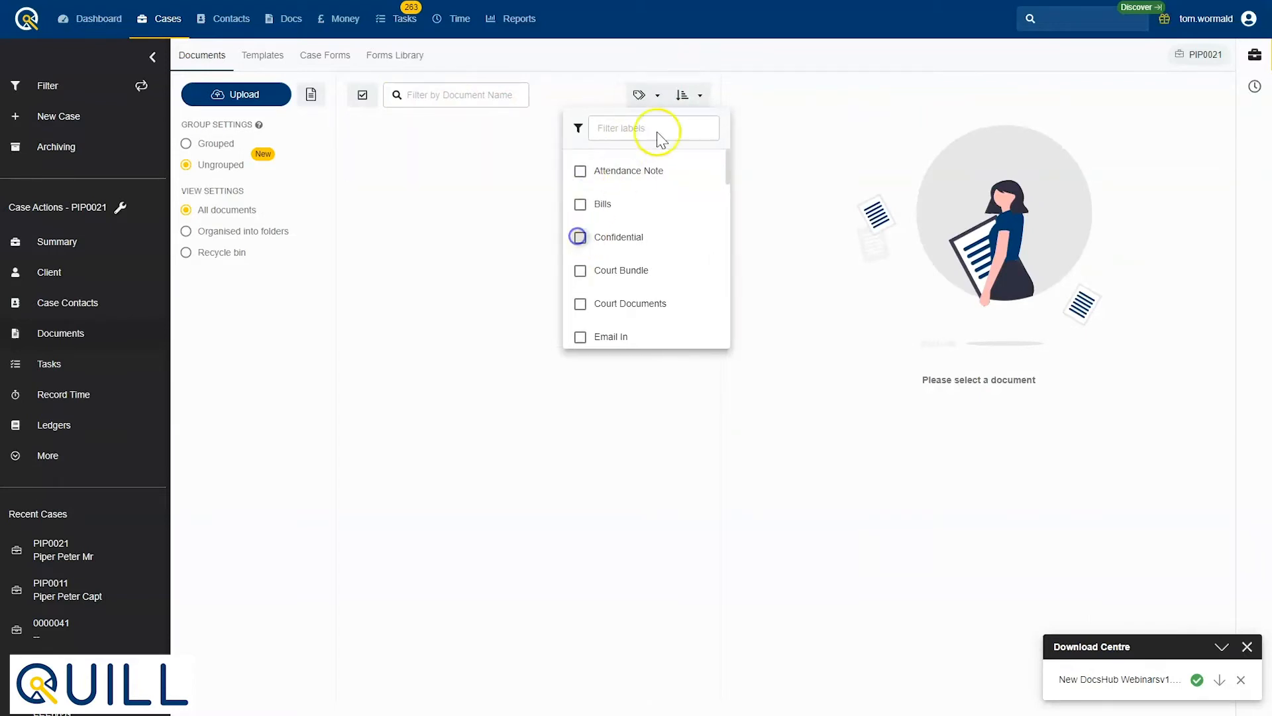
{"action": "left_click", "coordinate": [701, 95]}
{"action": "left_click", "coordinate": [703, 94]}
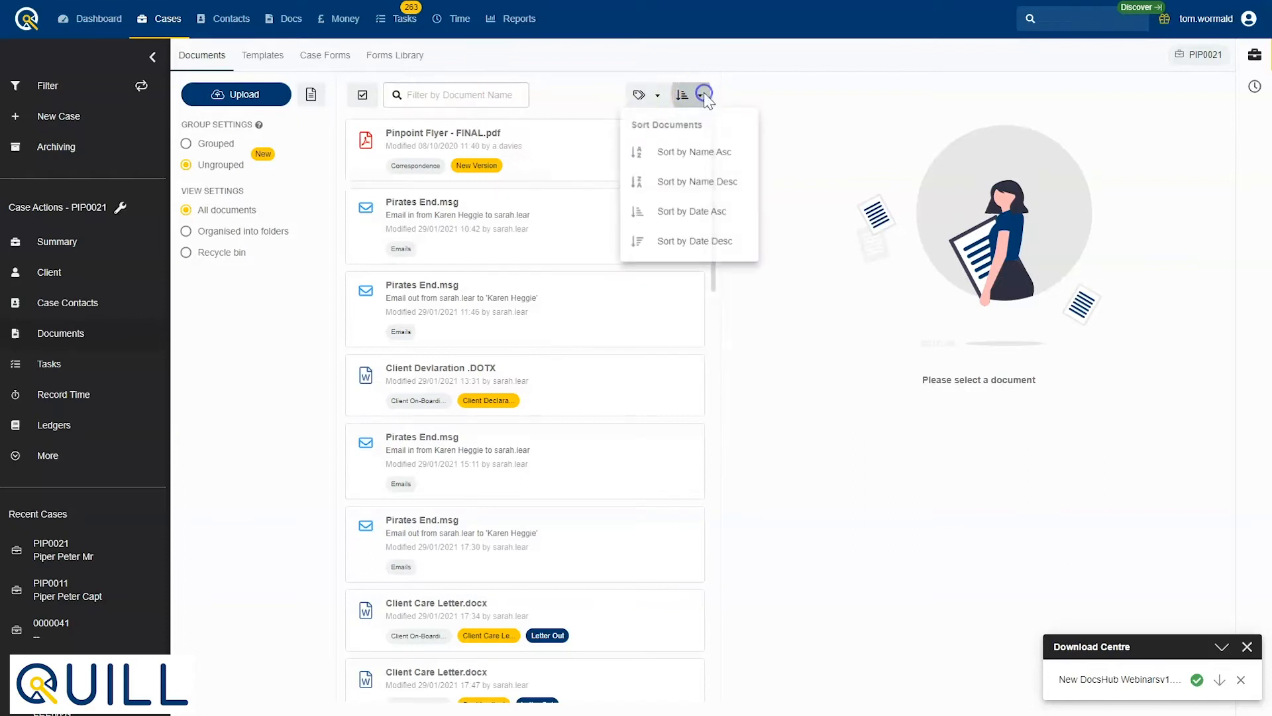
{"action": "left_click", "coordinate": [594, 105]}
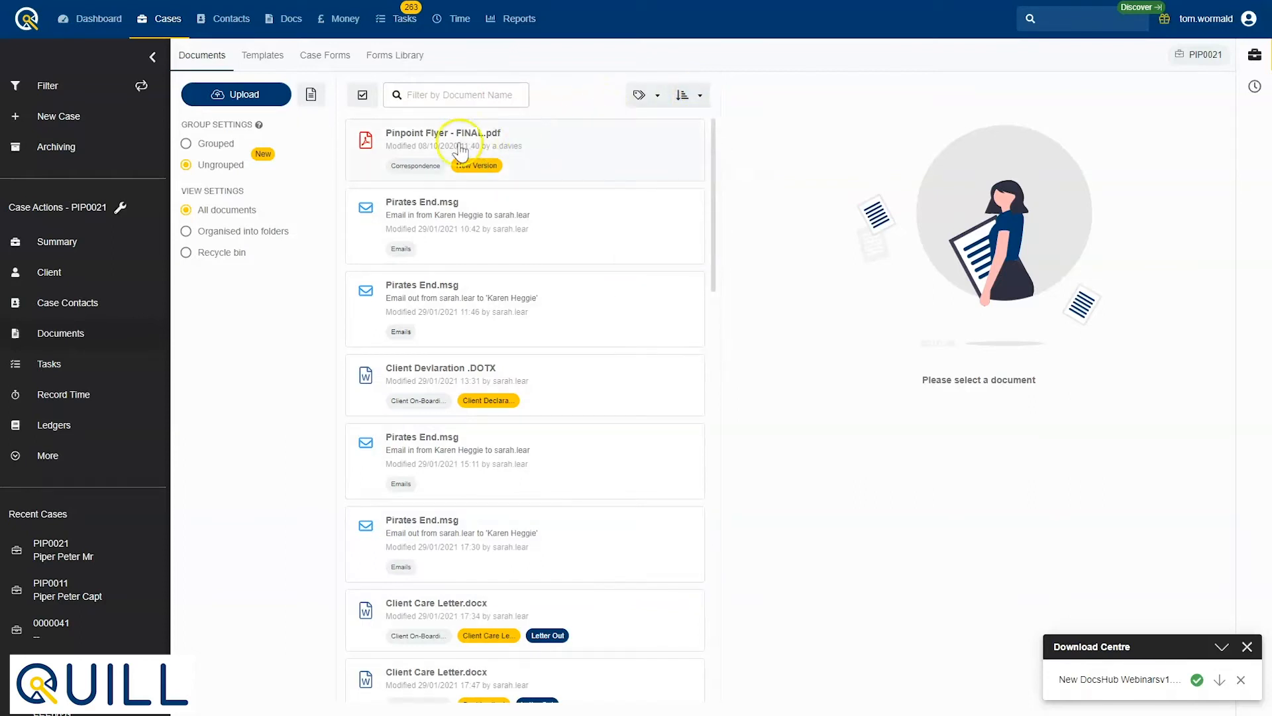
Step: Turn on bulk actions and select Pinpoint Flyer - FINAL.pdf and the first Pirates End.msg email
{"action": "left_click", "coordinate": [365, 97]}
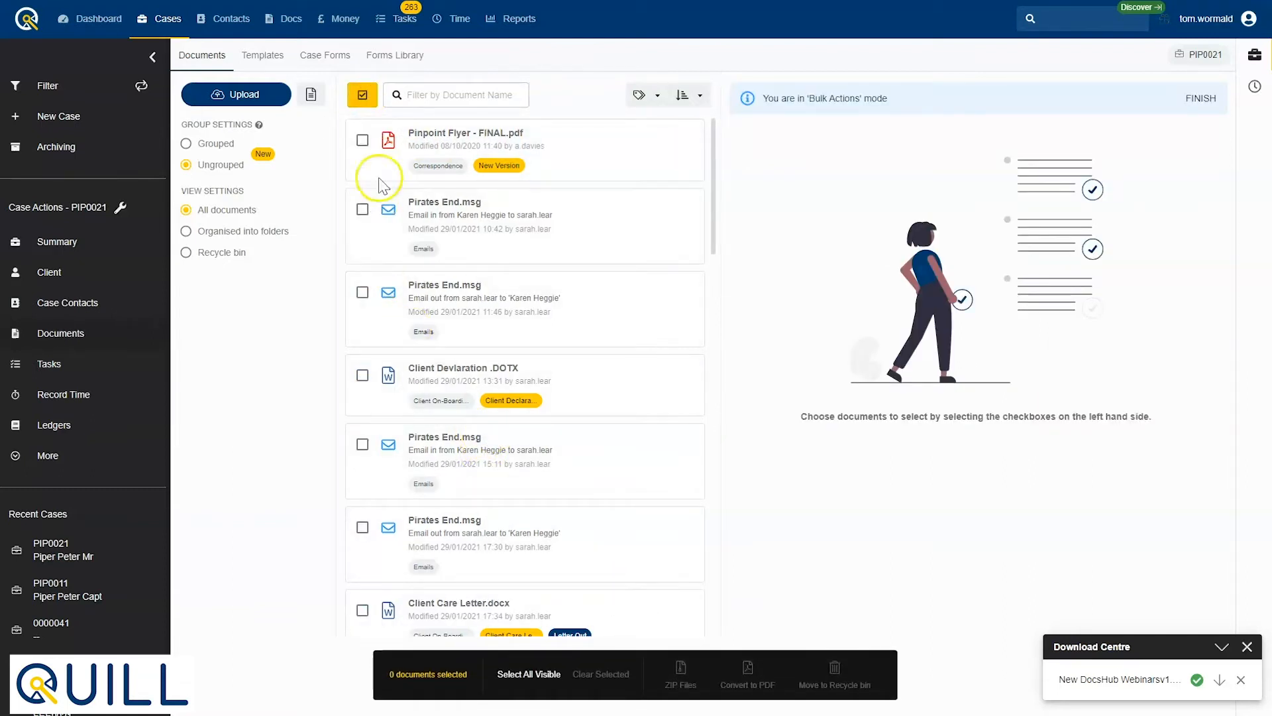
{"action": "left_click", "coordinate": [362, 141]}
{"action": "left_click", "coordinate": [363, 210]}
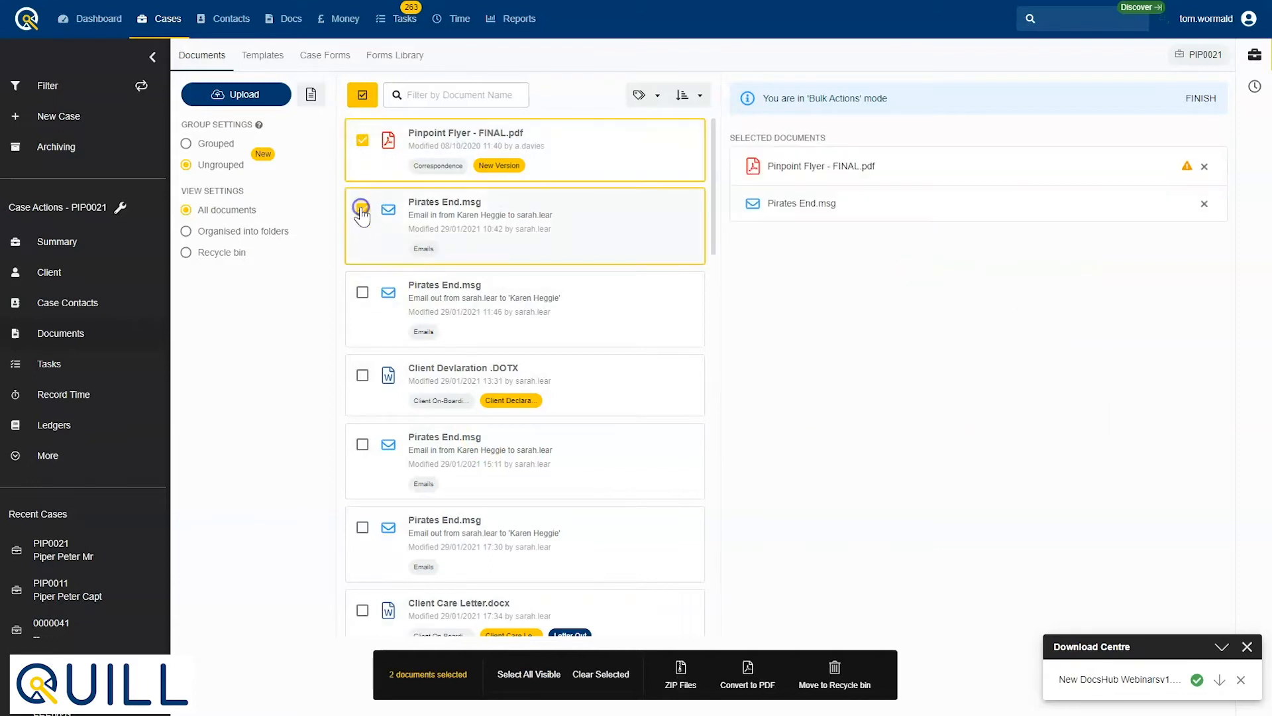
Step: Review the ZIP download and PDF conversion options for the two selected documents, cancelling both
{"action": "left_click", "coordinate": [681, 673]}
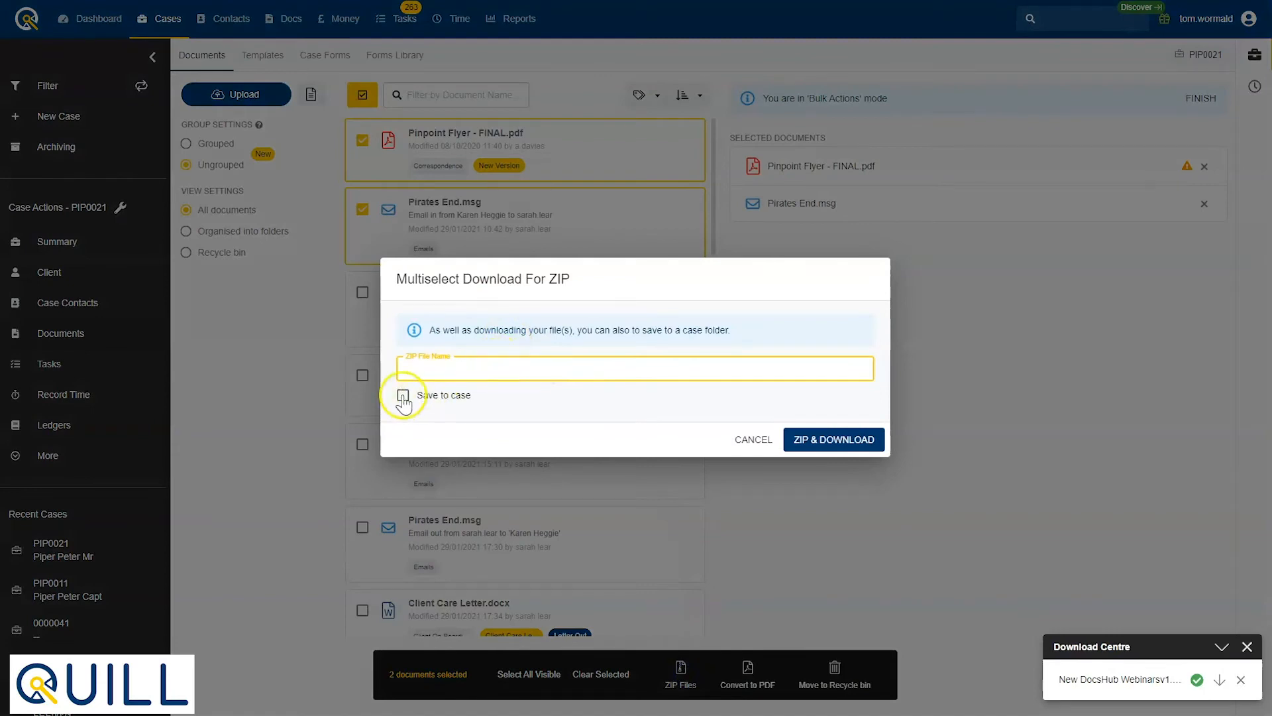
{"action": "left_click", "coordinate": [736, 443]}
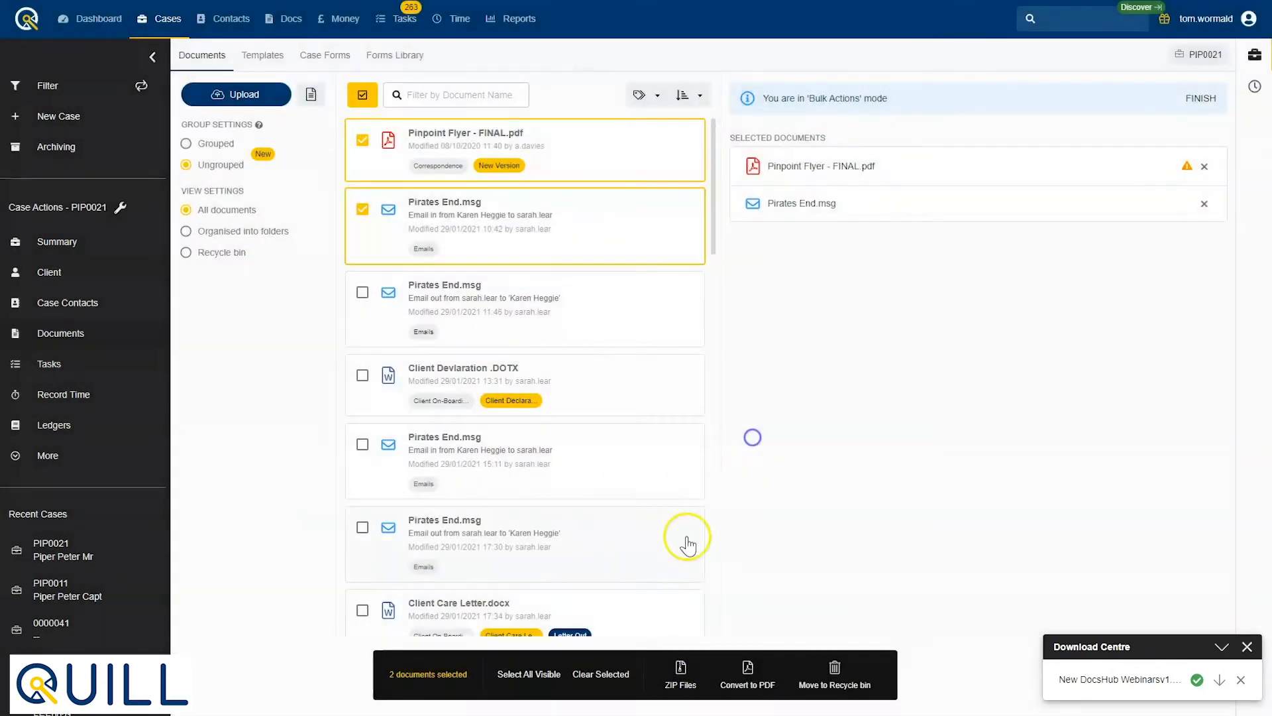
{"action": "left_click", "coordinate": [749, 668]}
{"action": "left_click", "coordinate": [401, 355]}
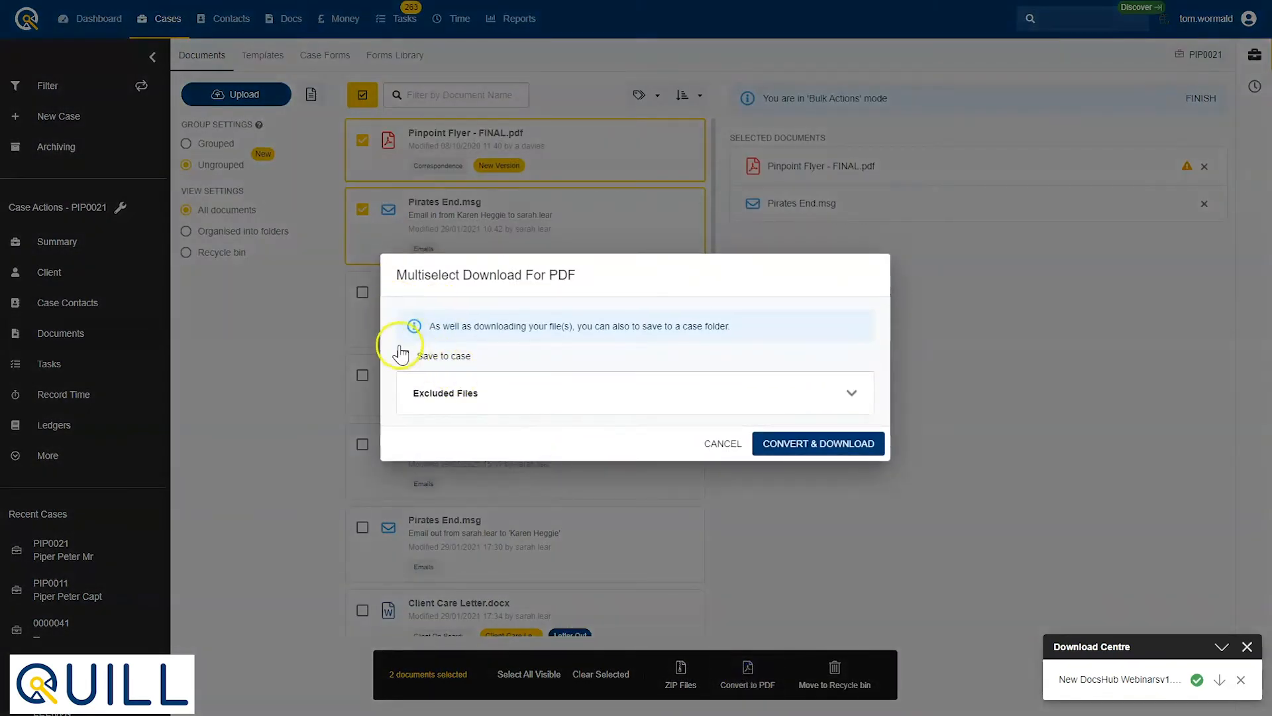
{"action": "left_click", "coordinate": [371, 163]}
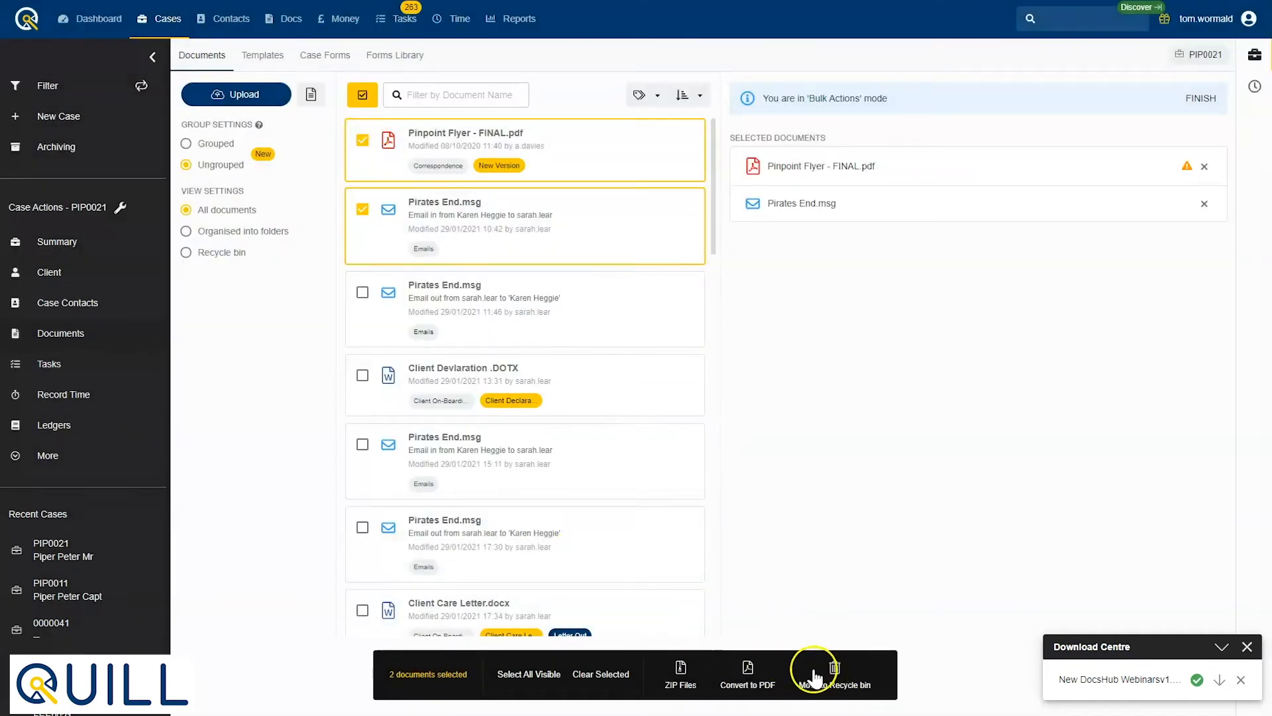
Step: Deselect the Pirates End.msg email and move Pinpoint Flyer - FINAL.pdf to the recycle bin
{"action": "left_click", "coordinate": [364, 211]}
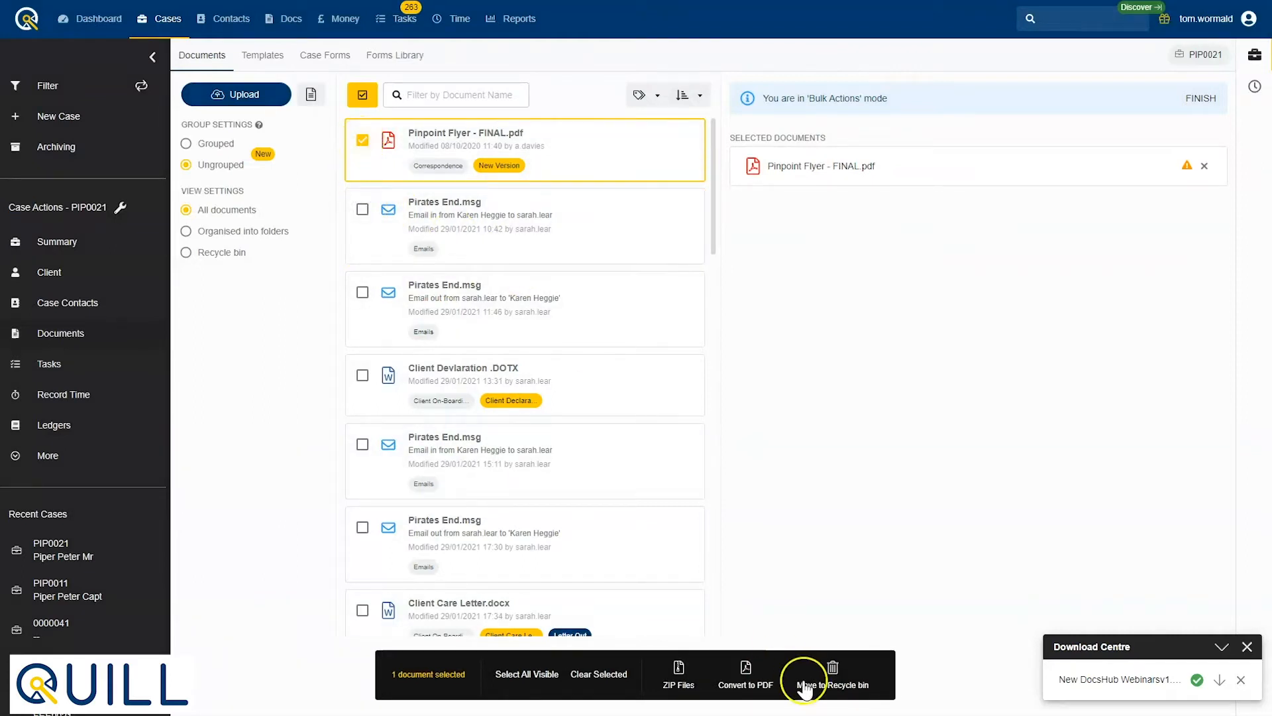
{"action": "left_click", "coordinate": [829, 668]}
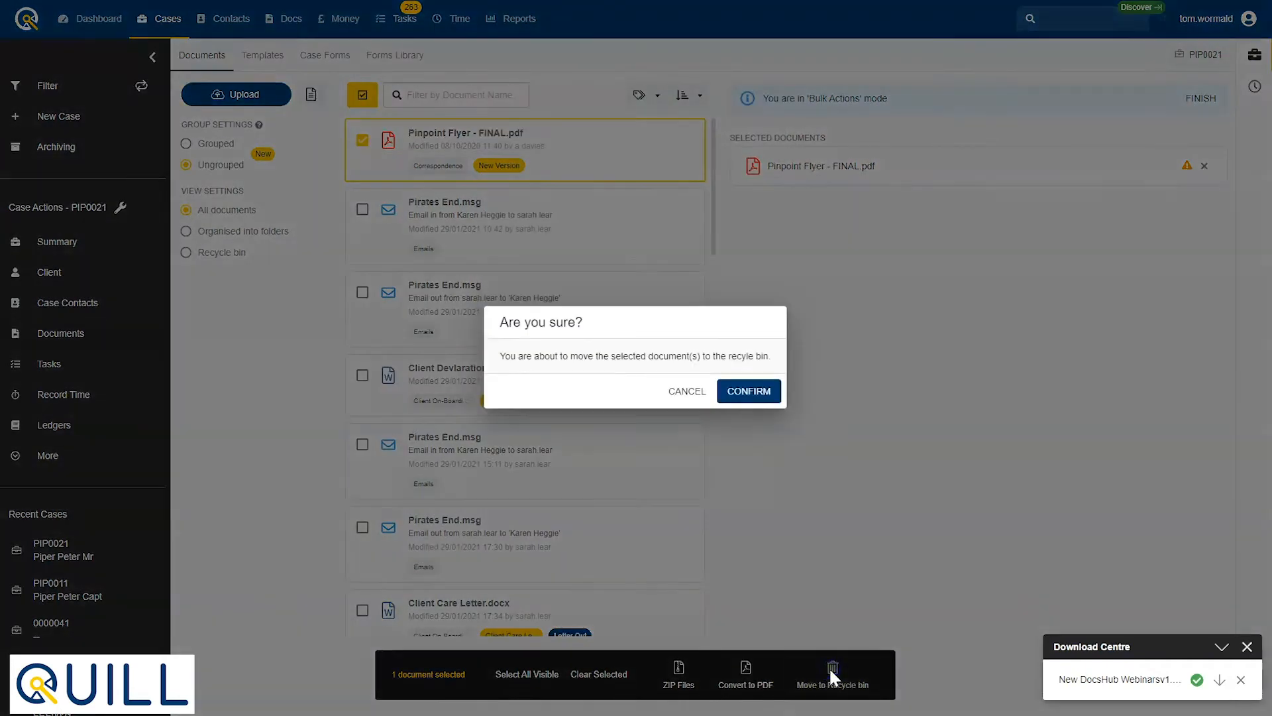
{"action": "left_click", "coordinate": [747, 391]}
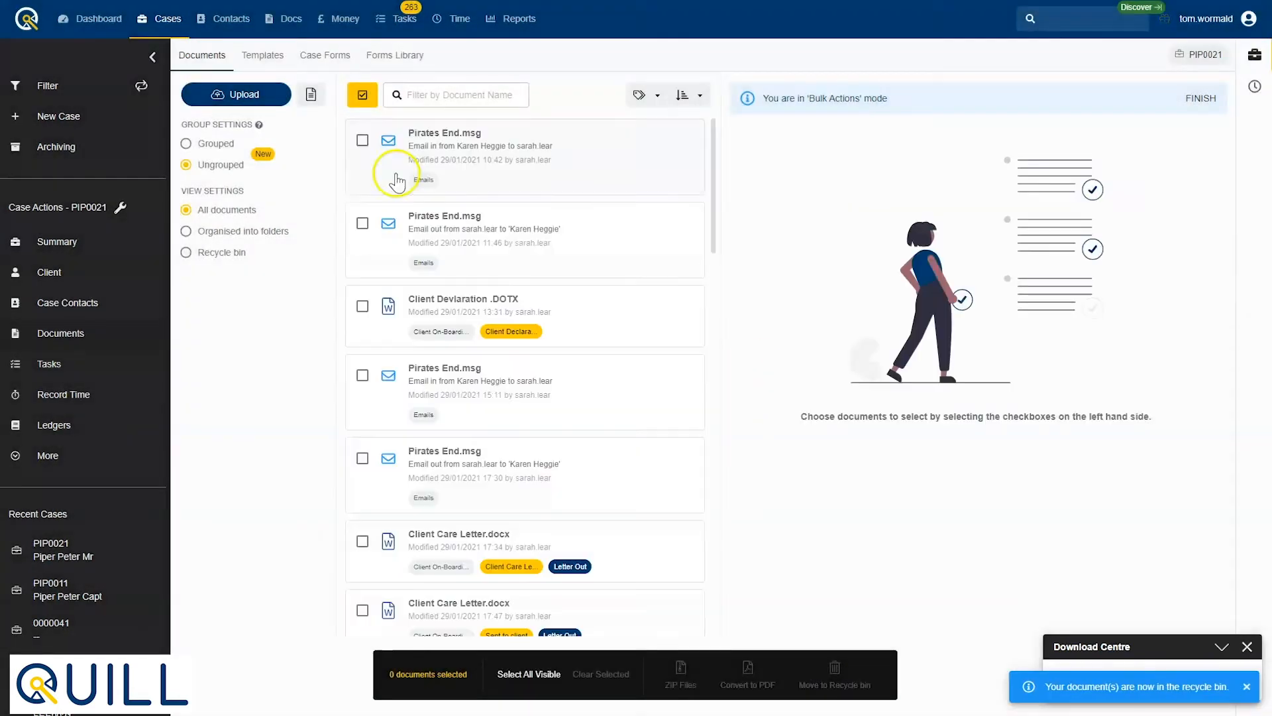
Step: Examine the recycled Pinpoint Flyer - FINAL.pdf and Sample document.docx with their restore options, and return to all documents
{"action": "left_click", "coordinate": [225, 253]}
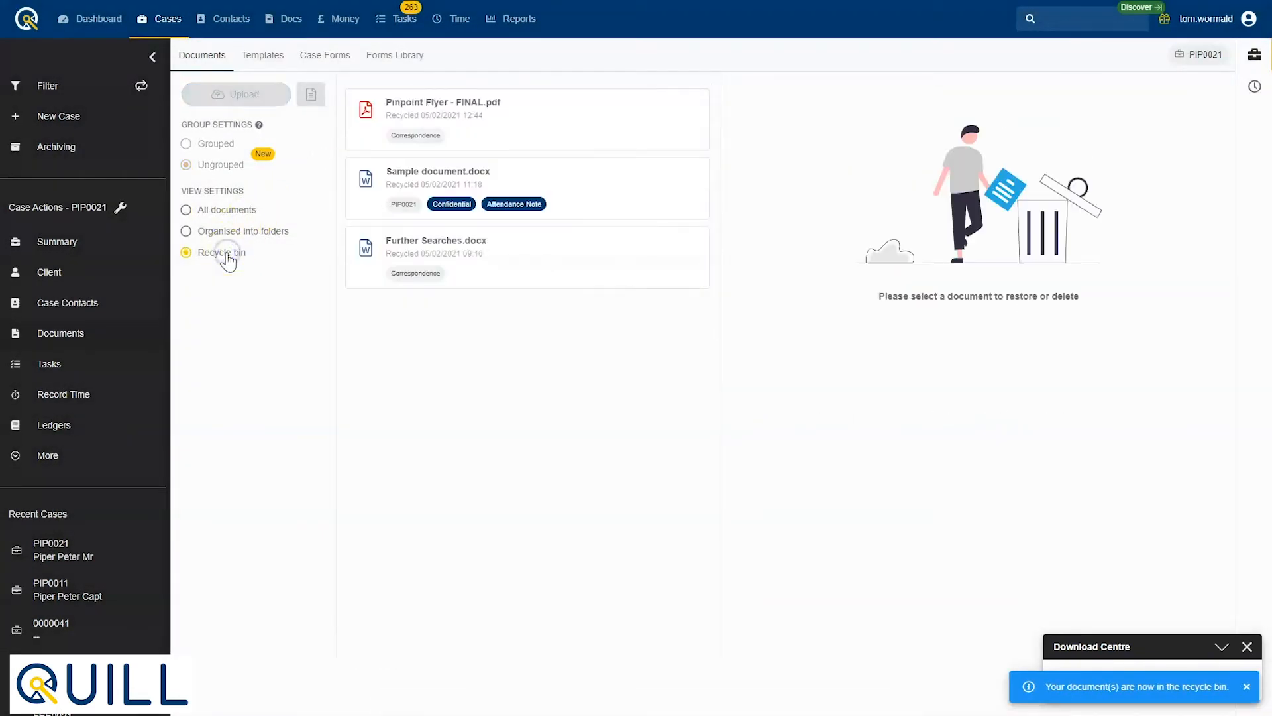
{"action": "left_click", "coordinate": [558, 133]}
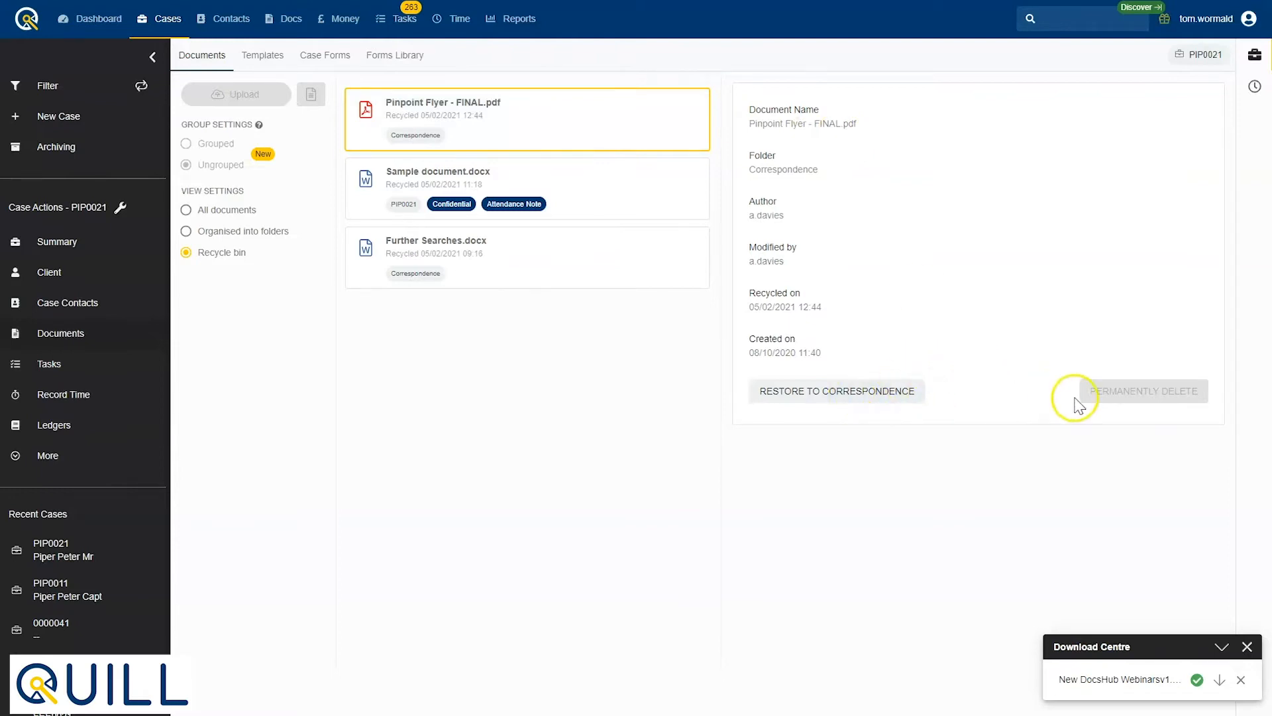
{"action": "left_click", "coordinate": [627, 195]}
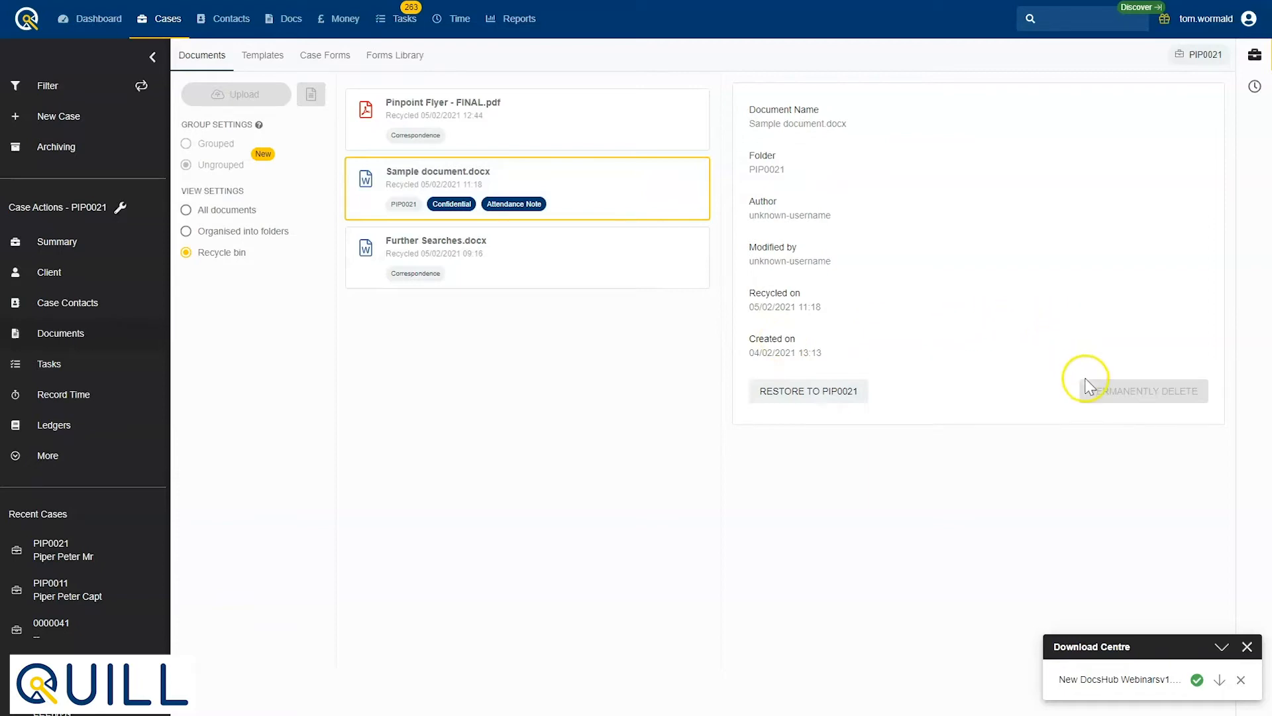
{"action": "left_click", "coordinate": [186, 210]}
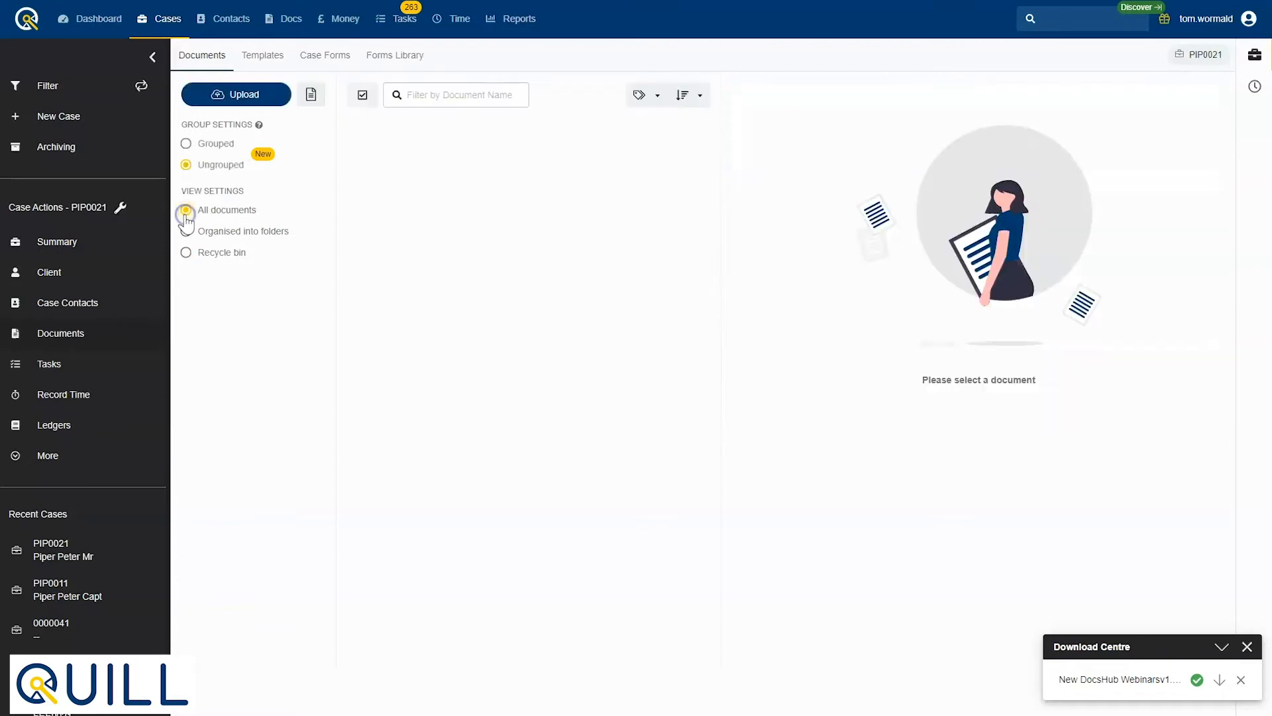
Step: Create a file note reading "Telephone call from client" in the Client On-Boarding folder with the Attendance Note label
{"action": "left_click", "coordinate": [311, 97]}
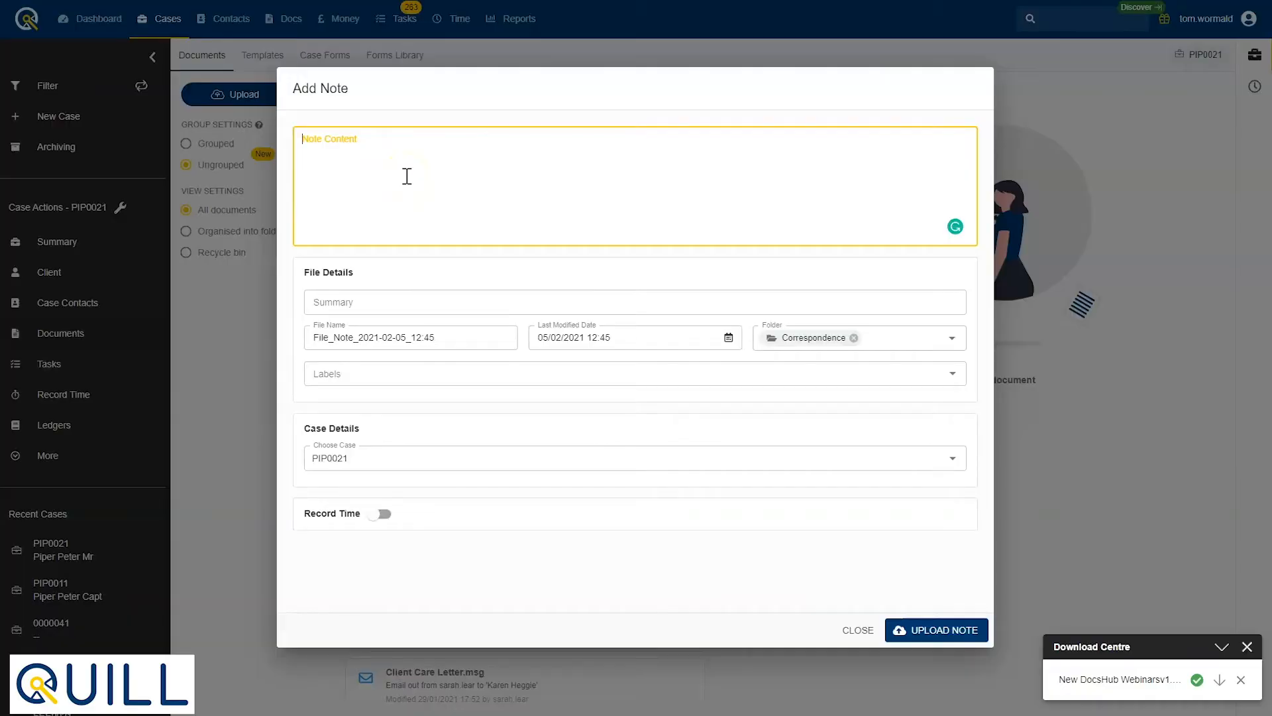
{"action": "type", "text": "Telephone call from client"}
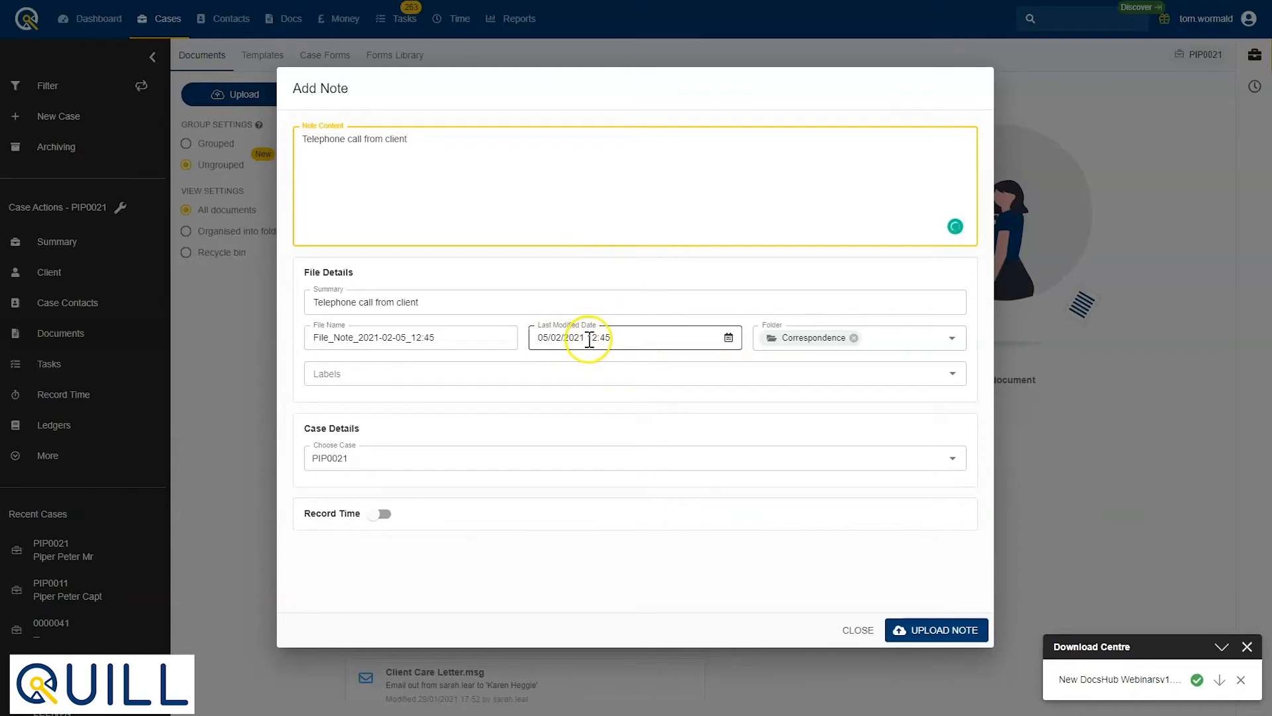
{"action": "left_click", "coordinate": [954, 336]}
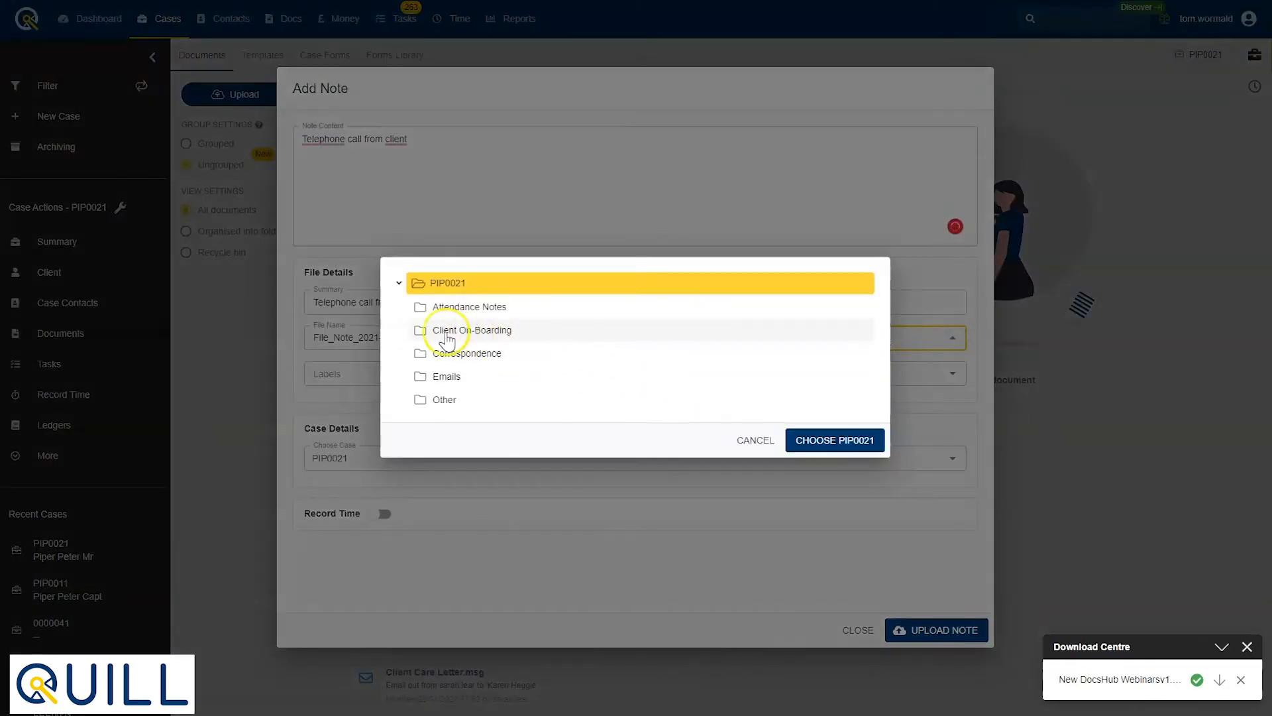
{"action": "left_click", "coordinate": [423, 332]}
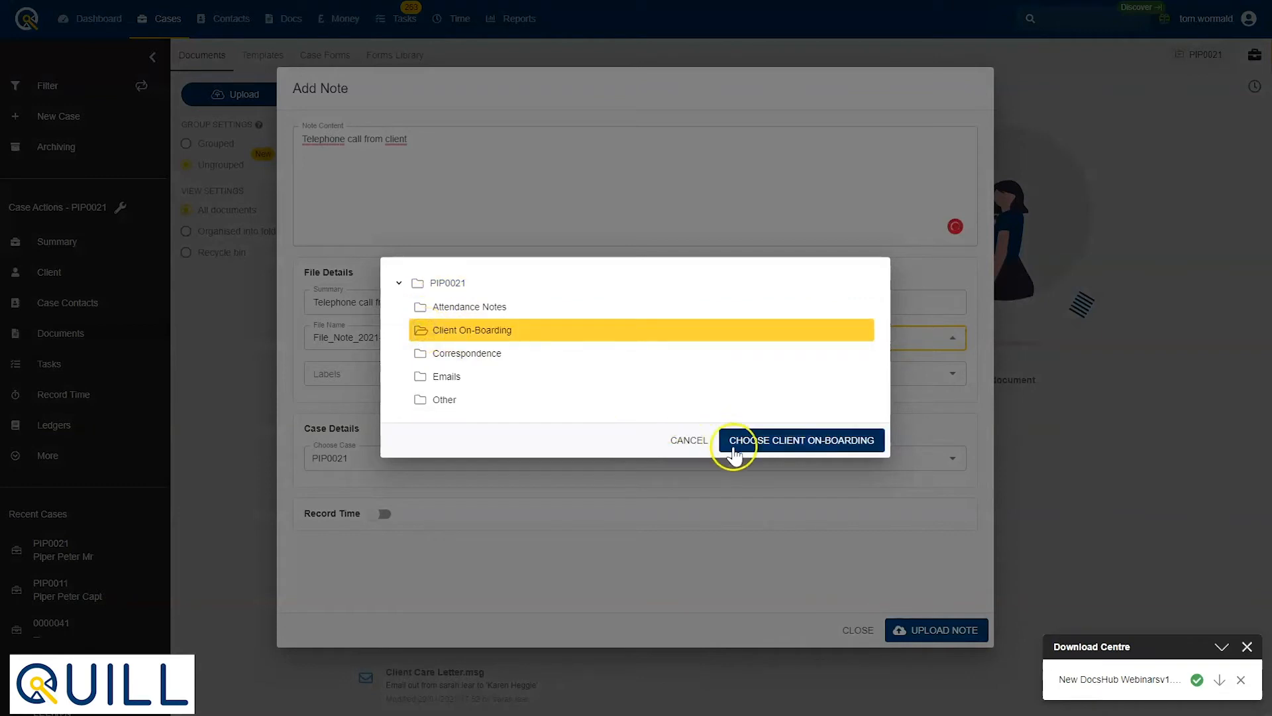
{"action": "left_click", "coordinate": [788, 446]}
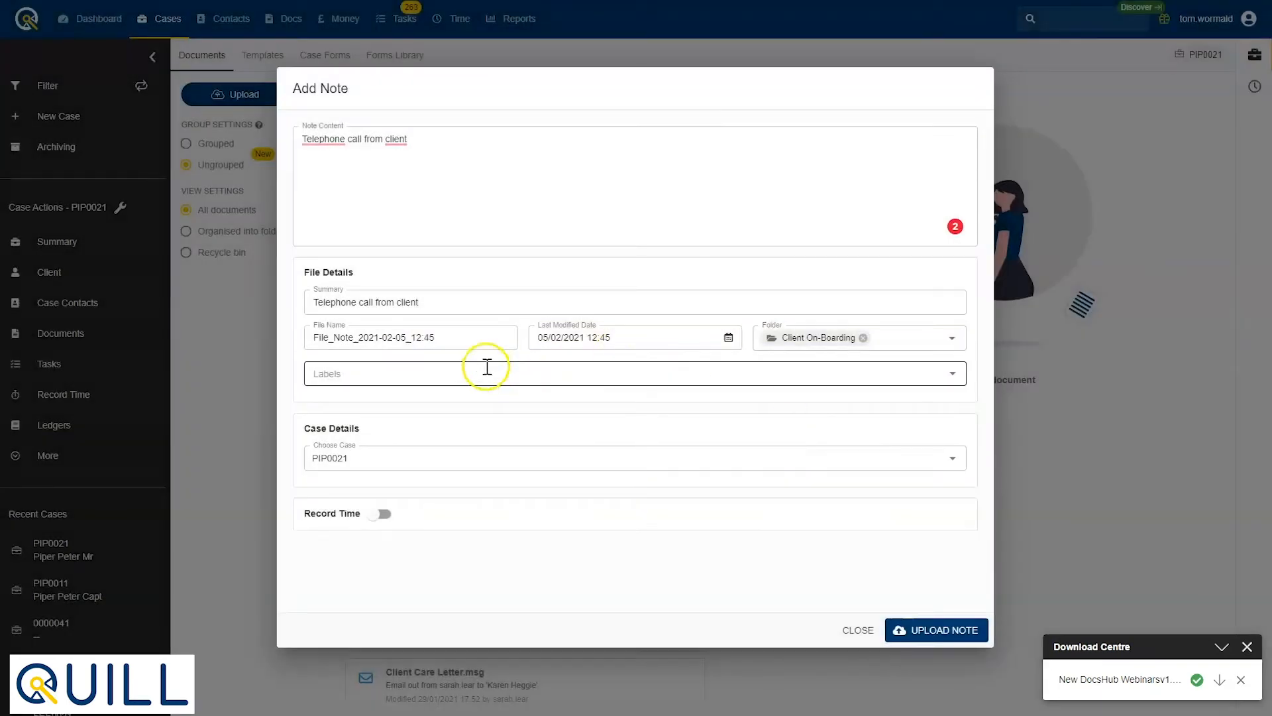
{"action": "left_click", "coordinate": [952, 373]}
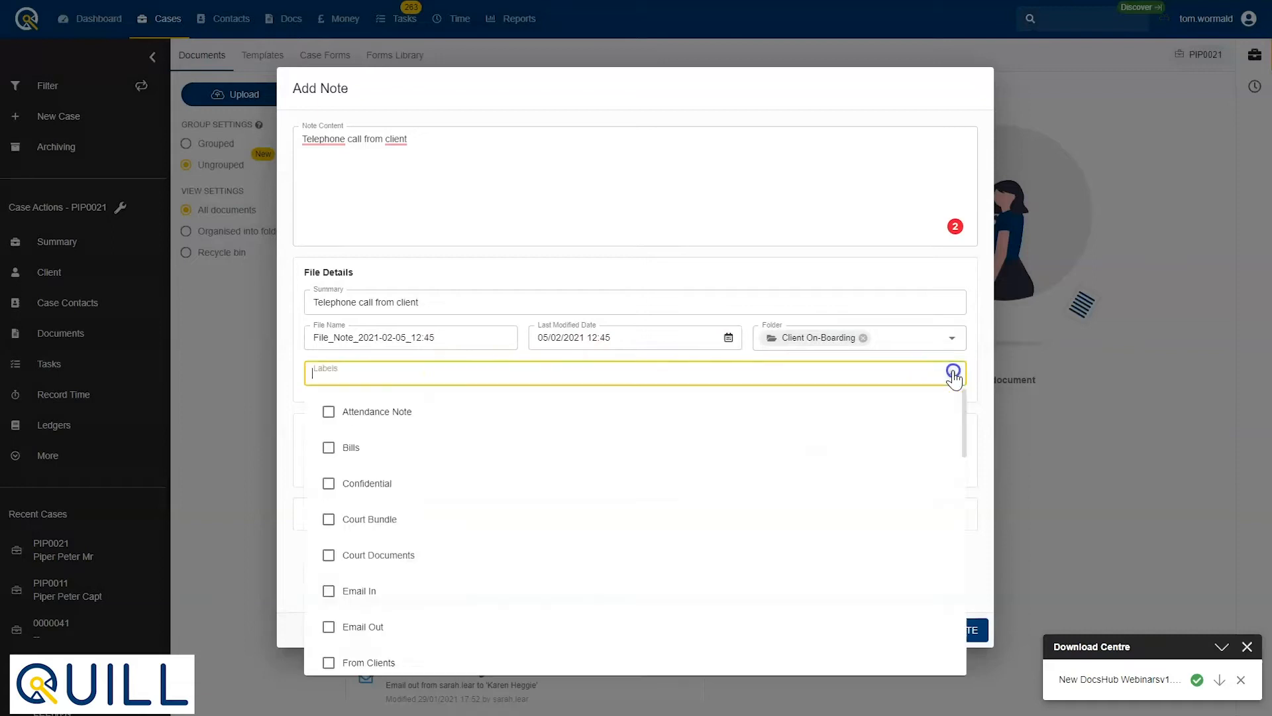
{"action": "left_click", "coordinate": [882, 411]}
Step: Try out time recording on the file note with a second time entry, discarding both
{"action": "left_click", "coordinate": [381, 516]}
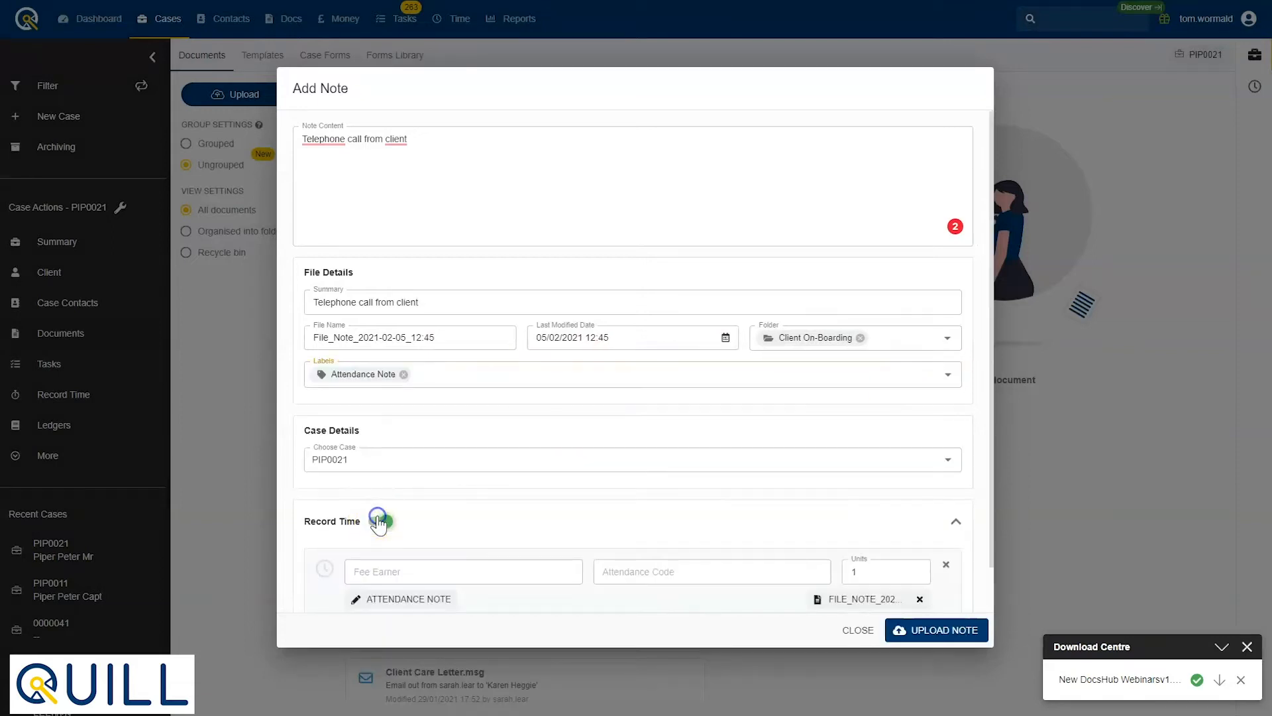
{"action": "scroll", "coordinate": [471, 557], "scroll_direction": "down", "scroll_amount": 1}
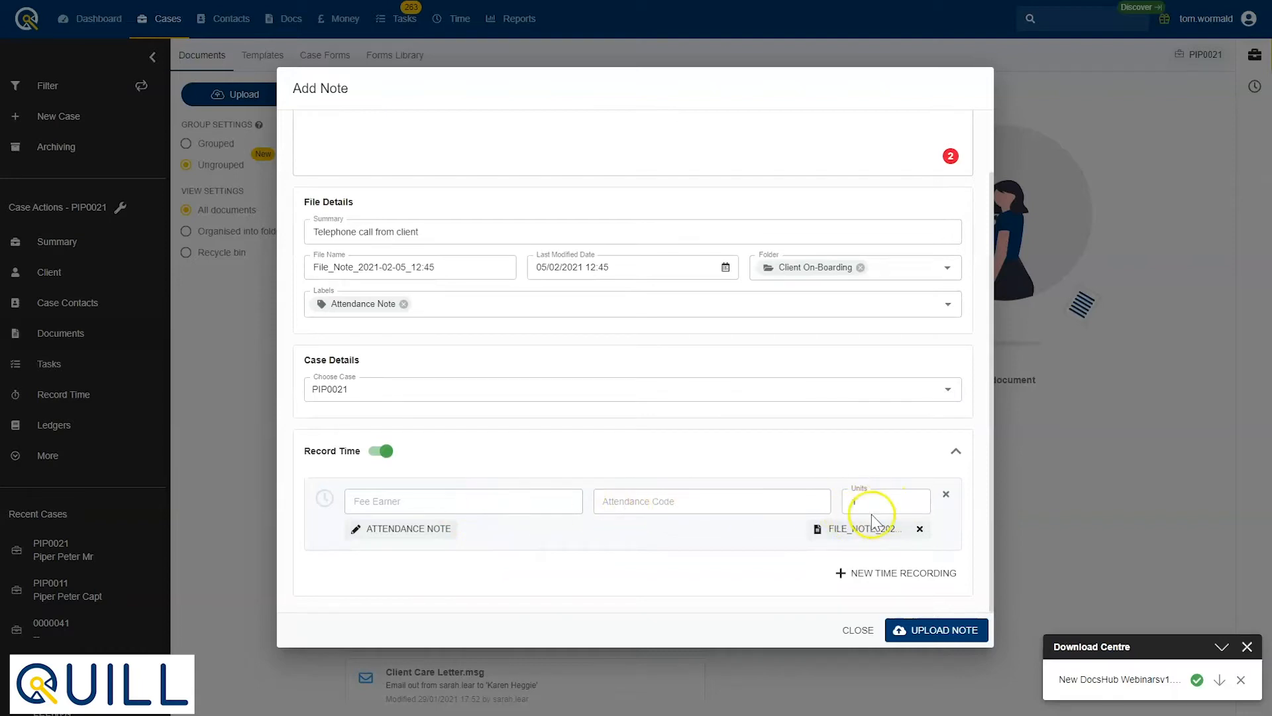
{"action": "left_click", "coordinate": [842, 574]}
{"action": "scroll", "coordinate": [596, 545], "scroll_direction": "down", "scroll_amount": 1}
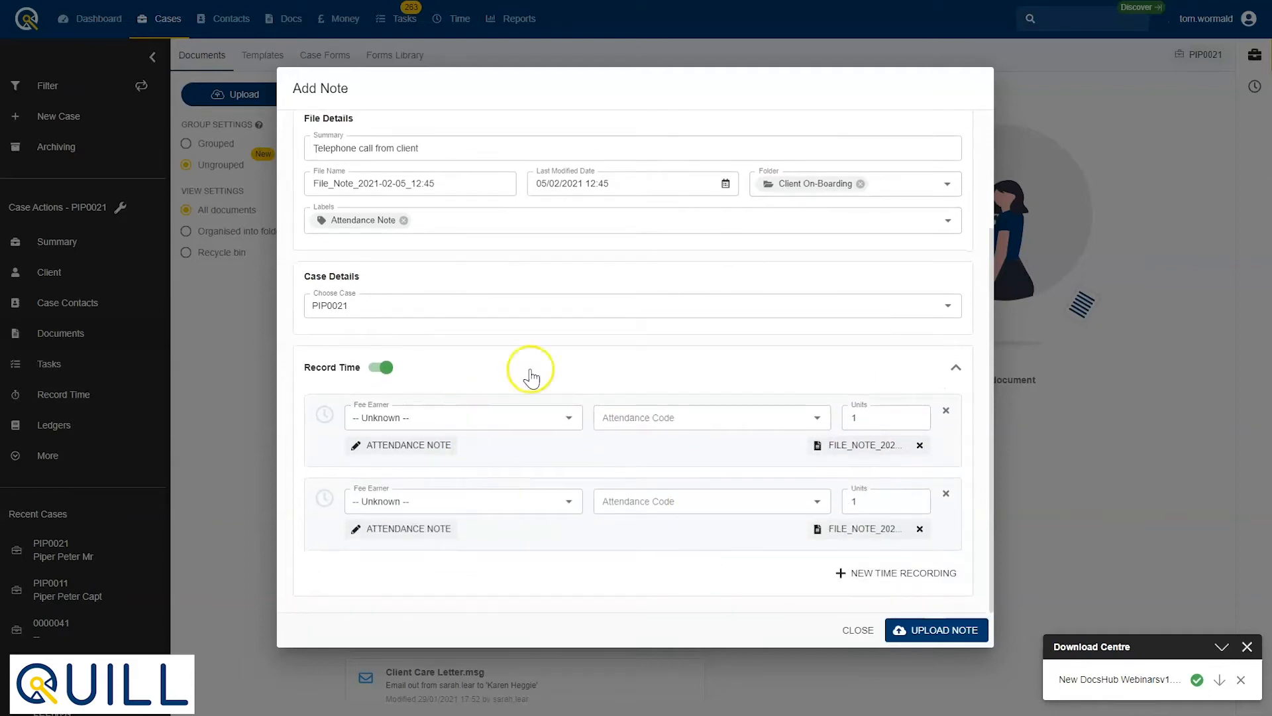
{"action": "left_click", "coordinate": [946, 494]}
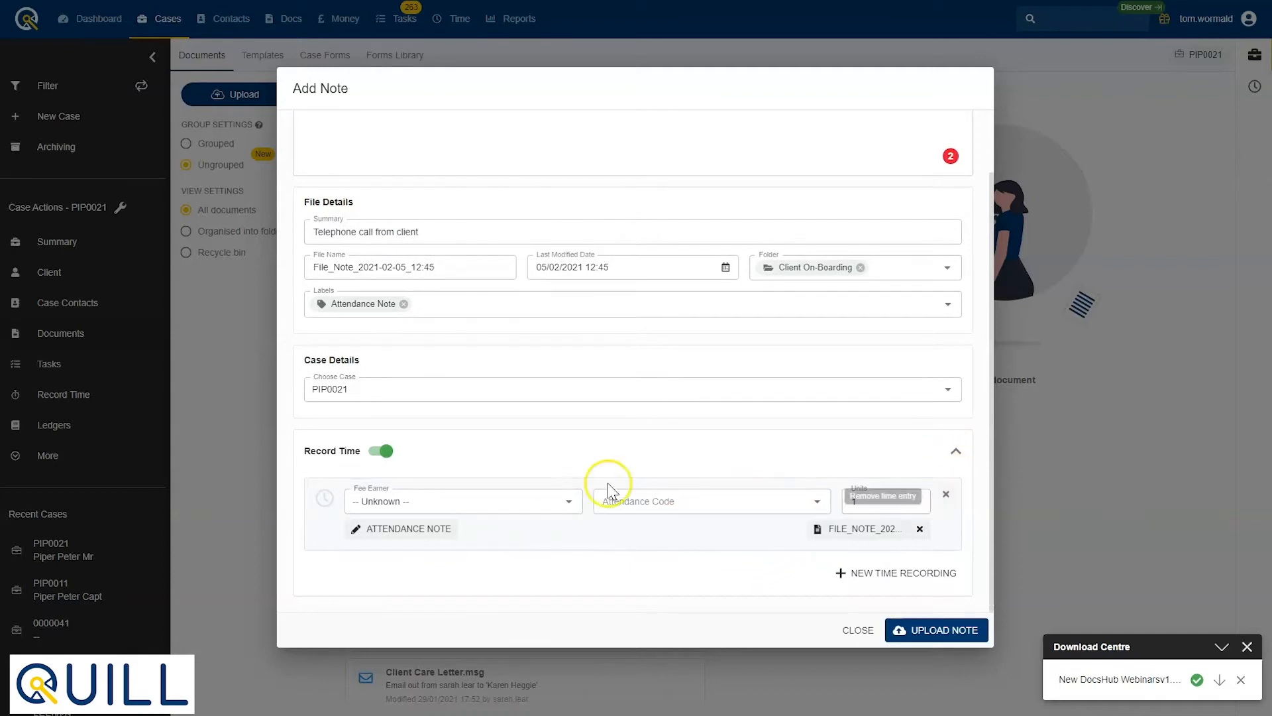
{"action": "left_click", "coordinate": [382, 451]}
Step: Upload the telephone call note to the case and finish the upload
{"action": "left_click", "coordinate": [929, 630]}
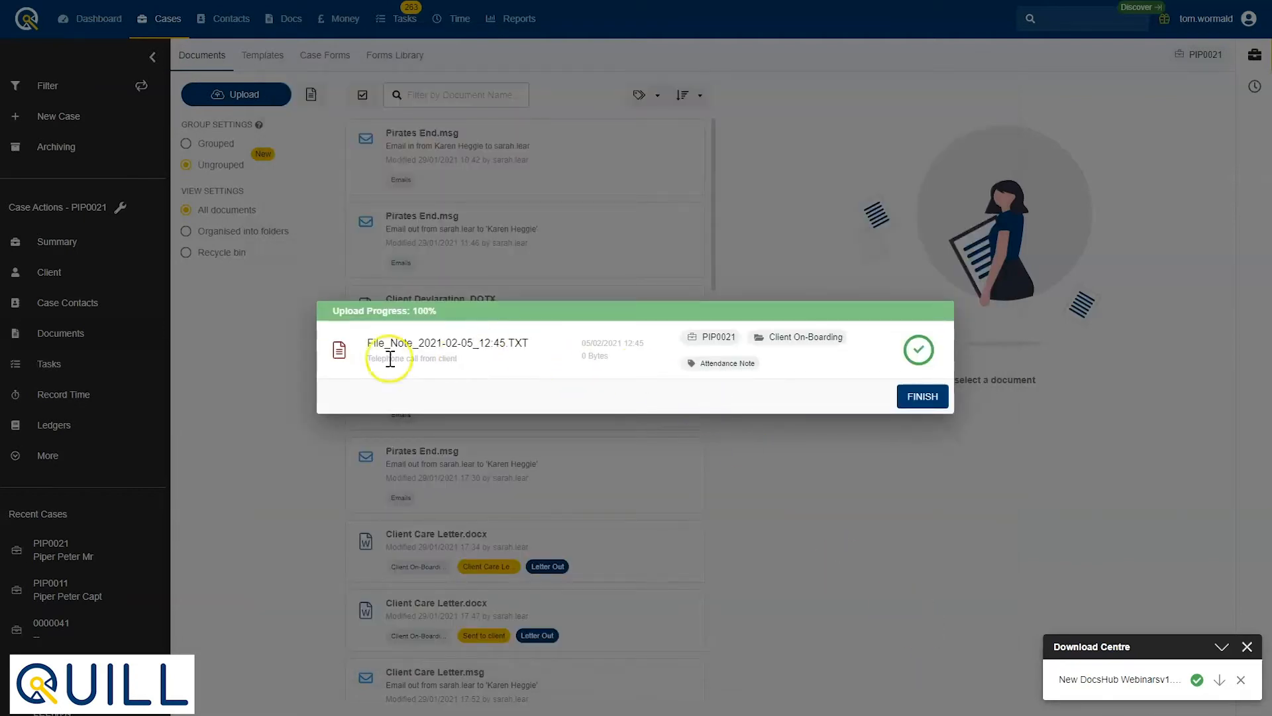
{"action": "left_click", "coordinate": [928, 398]}
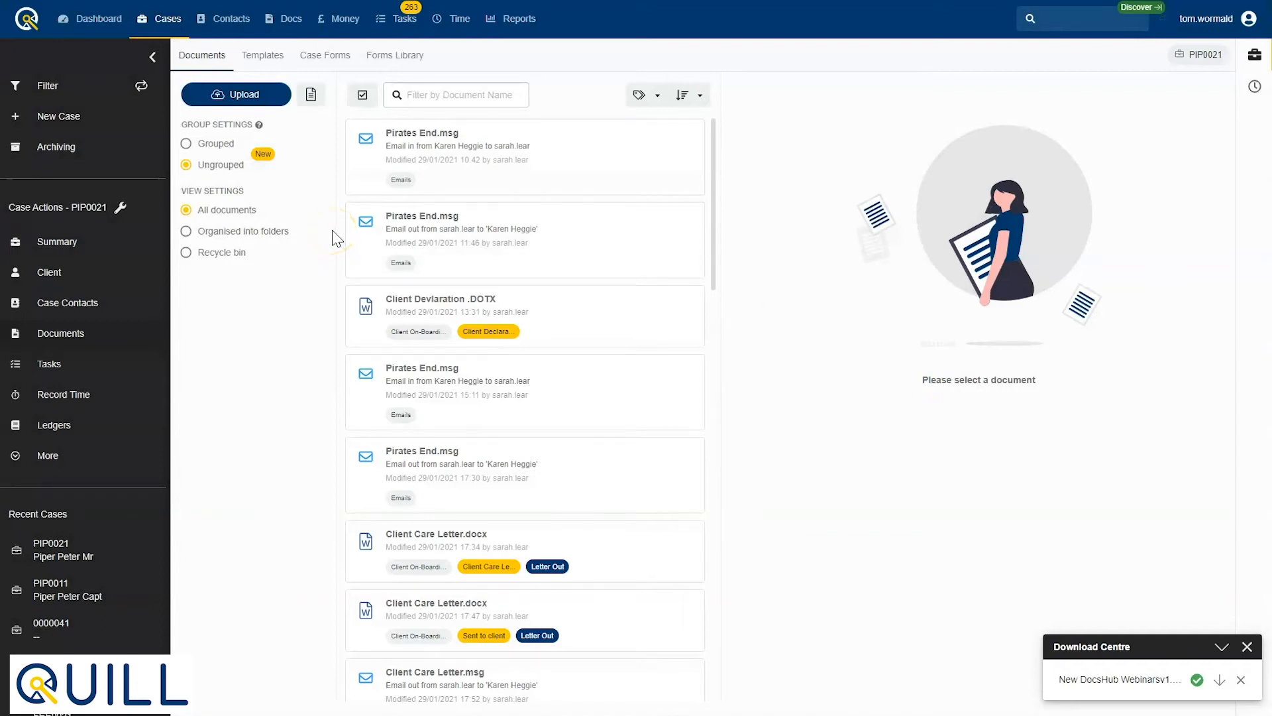
Step: Start a new document upload for the case and add Sample document.docx to it
{"action": "left_click", "coordinate": [243, 96]}
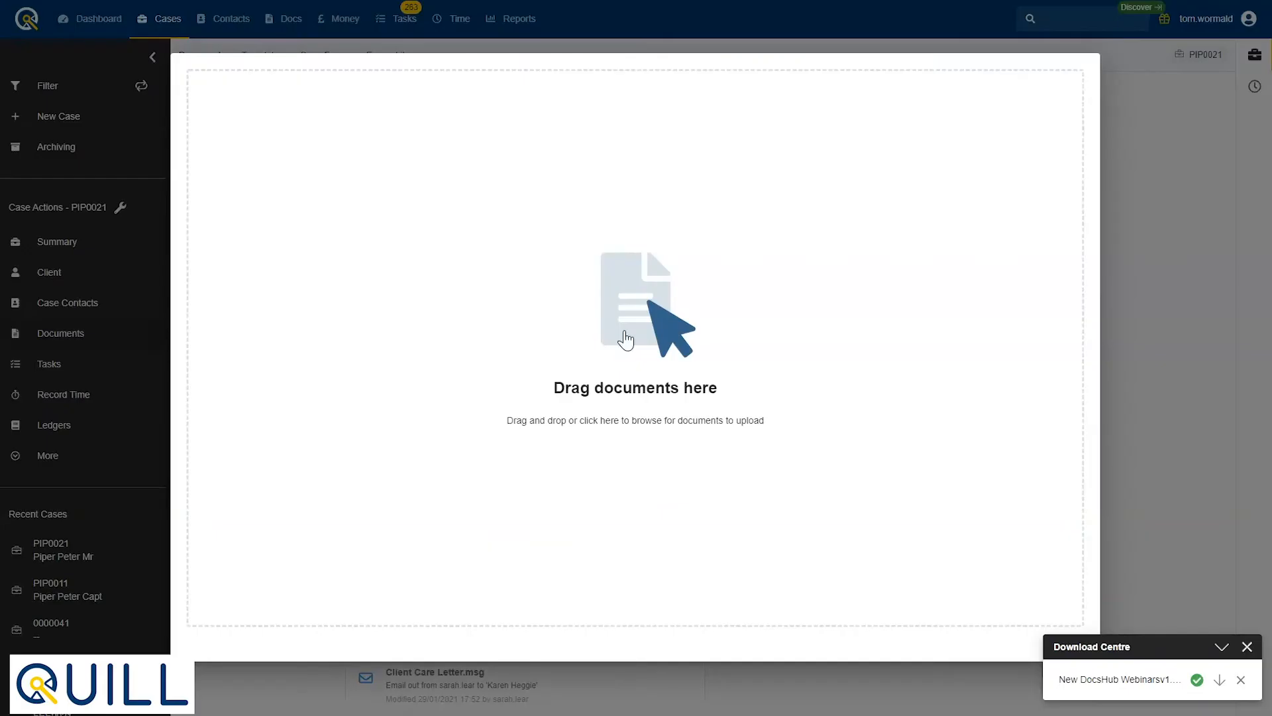
{"action": "left_click_drag", "start_coordinate": [192, 285], "coordinate": [666, 312]}
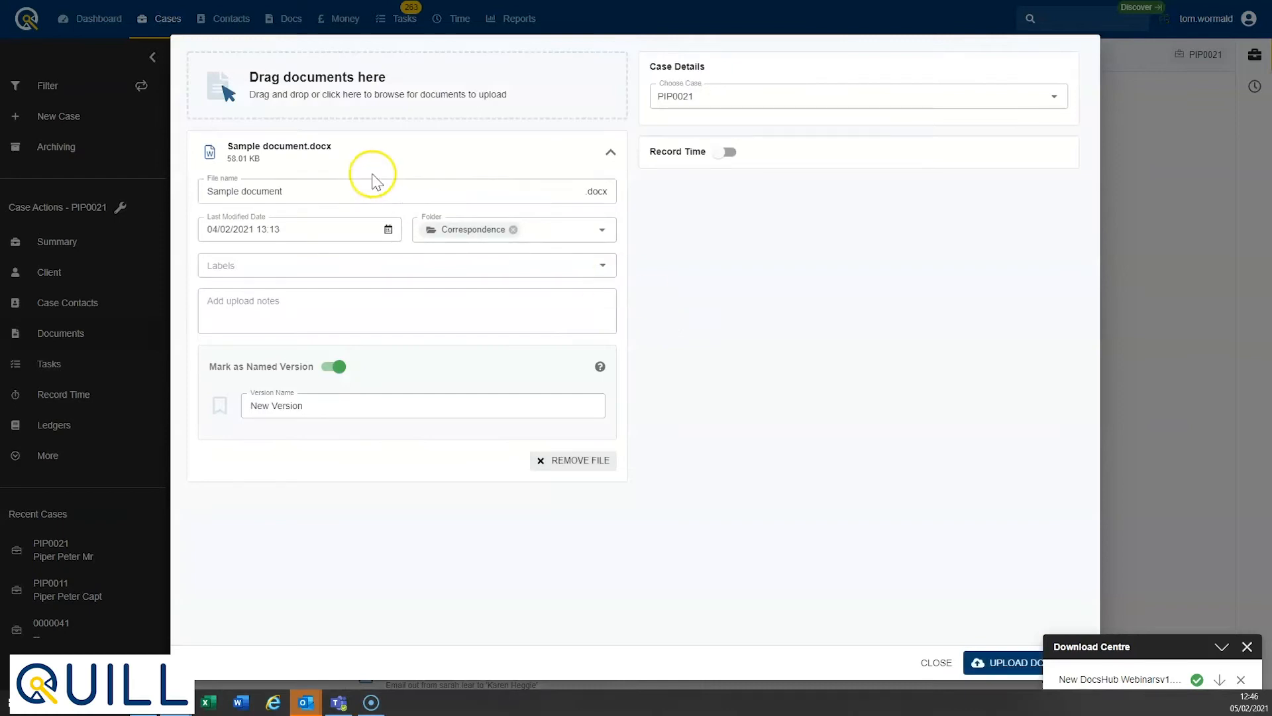
Step: Review the file name, last modified date and folder options of Sample document.docx, cancelling the folder choice
{"action": "left_click_drag", "start_coordinate": [307, 190], "coordinate": [97, 205]}
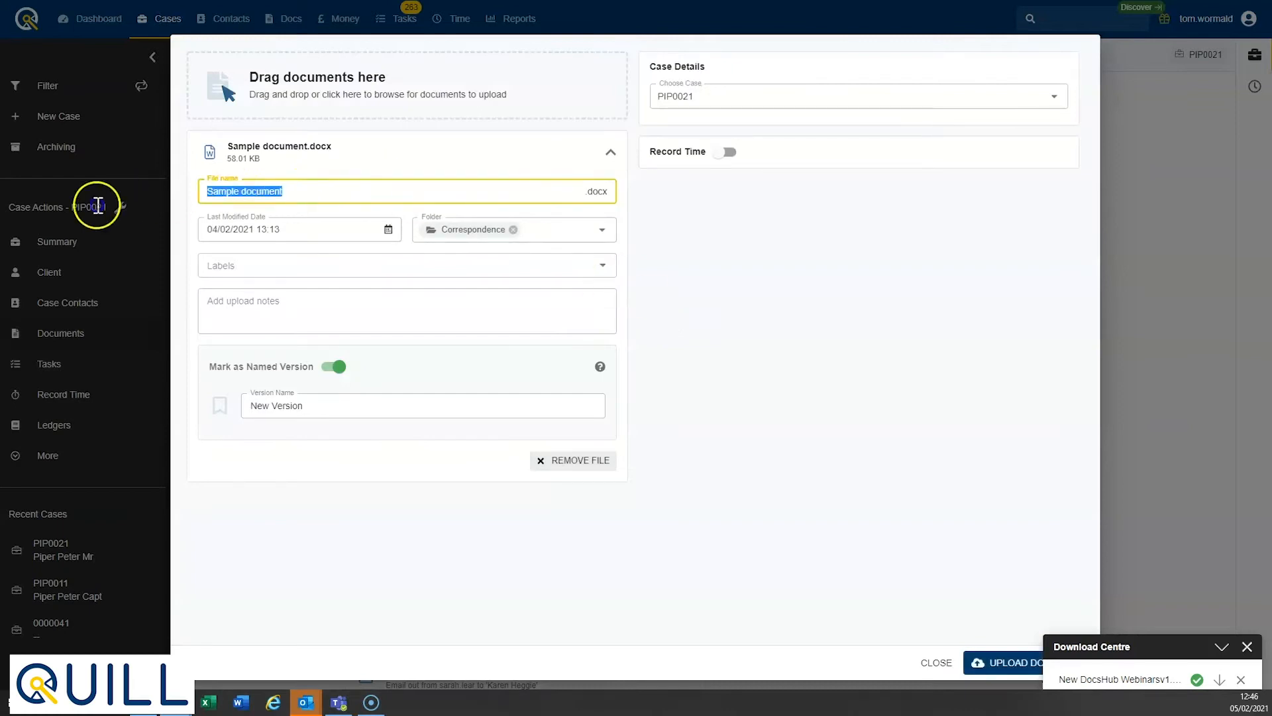
{"action": "left_click", "coordinate": [302, 228]}
{"action": "key", "text": "Escape"}
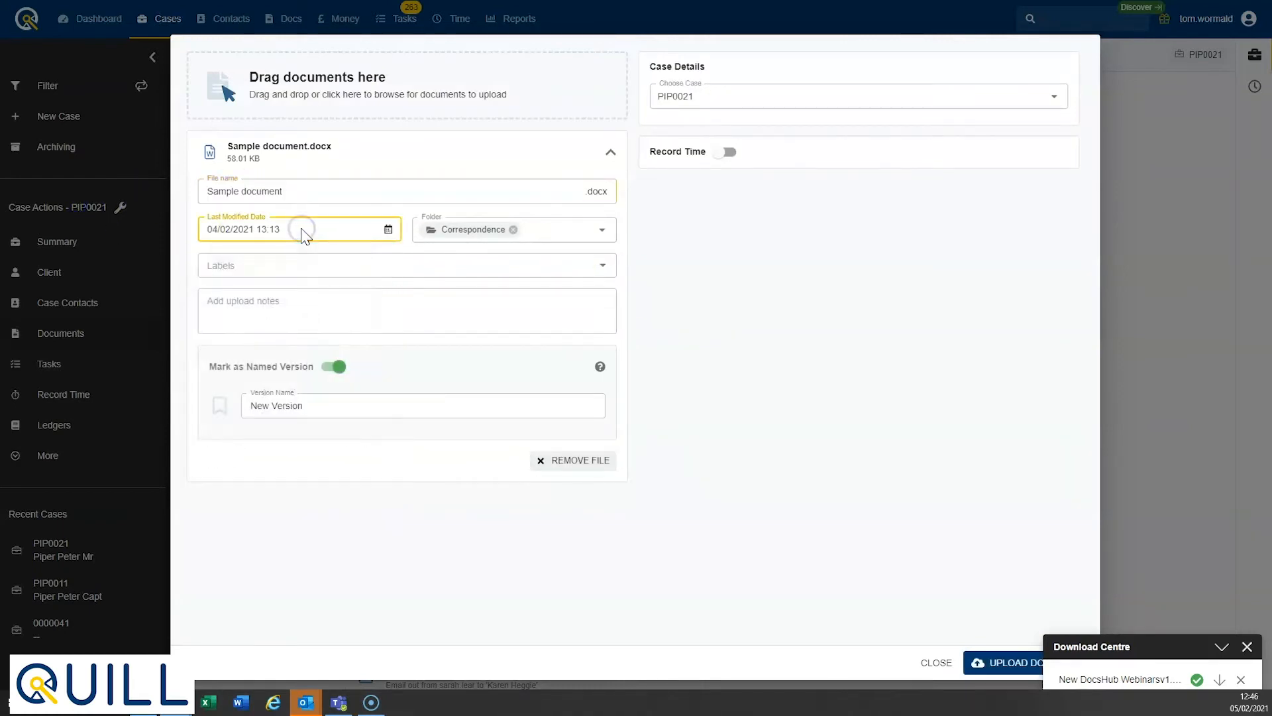
{"action": "left_click", "coordinate": [603, 230]}
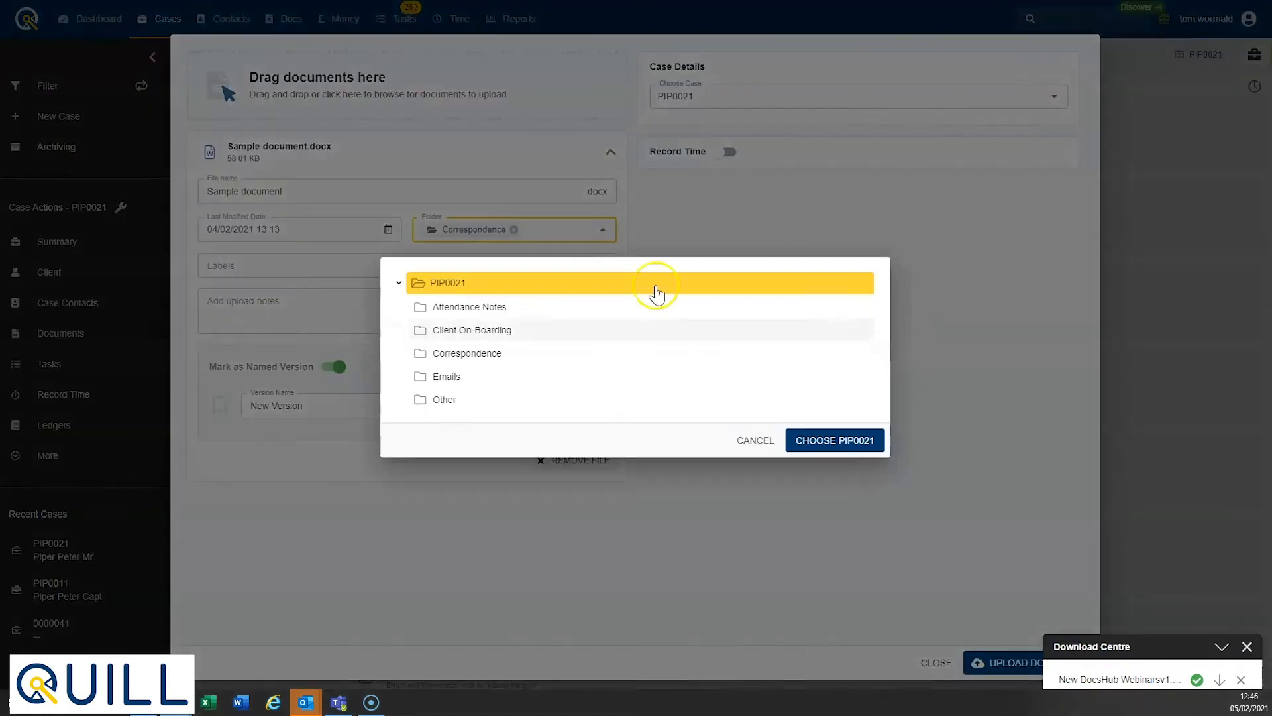
{"action": "left_click", "coordinate": [756, 440]}
Step: Label Sample document.docx as Confidential and add the upload note "Sample document for test"
{"action": "left_click", "coordinate": [331, 266]}
{"action": "left_click", "coordinate": [223, 376]}
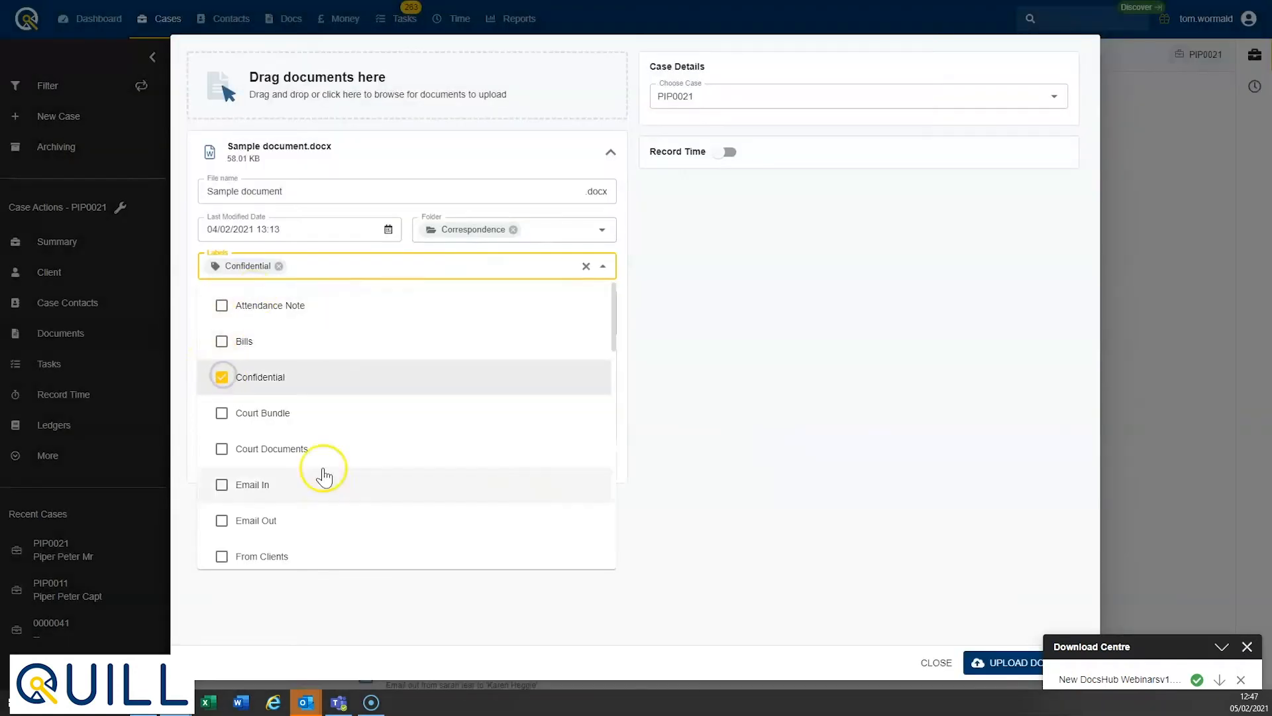
{"action": "left_click", "coordinate": [636, 415]}
{"action": "left_click", "coordinate": [319, 309]}
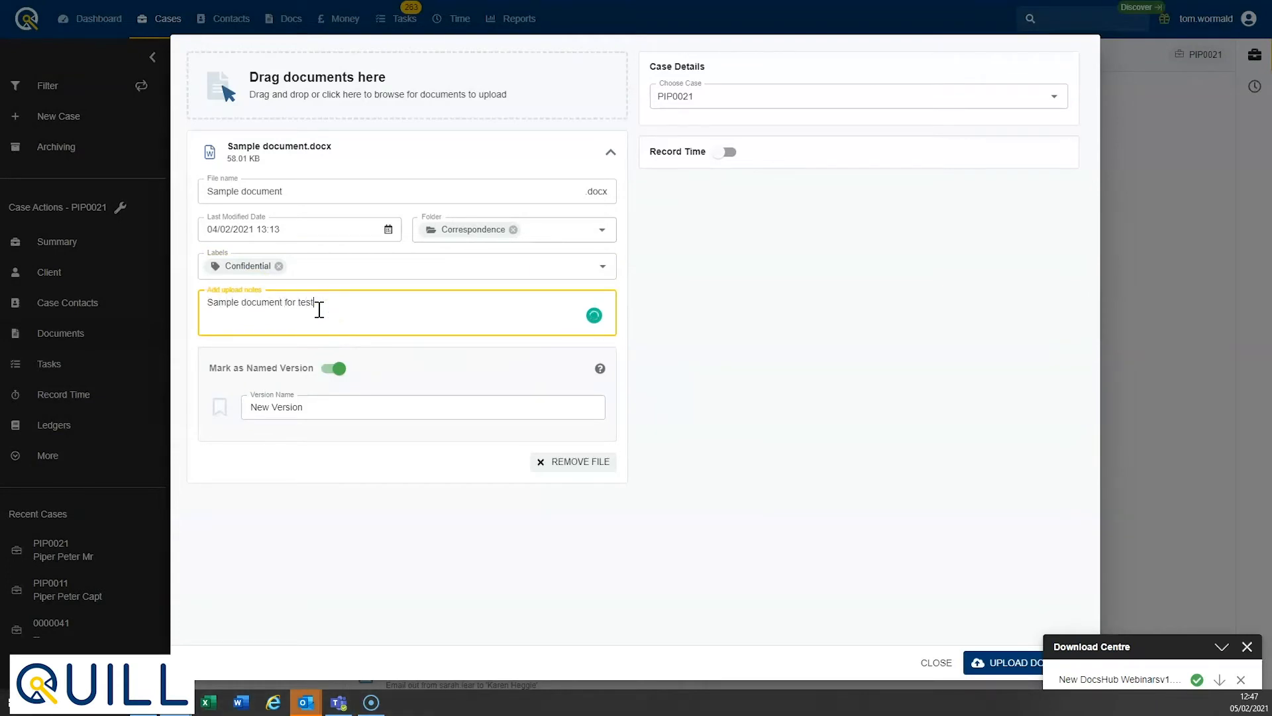
Step: Set the named version of Sample document.docx to "Original Document"
{"action": "left_click_drag", "start_coordinate": [330, 404], "coordinate": [217, 407]}
{"action": "type", "text": "Ori"}
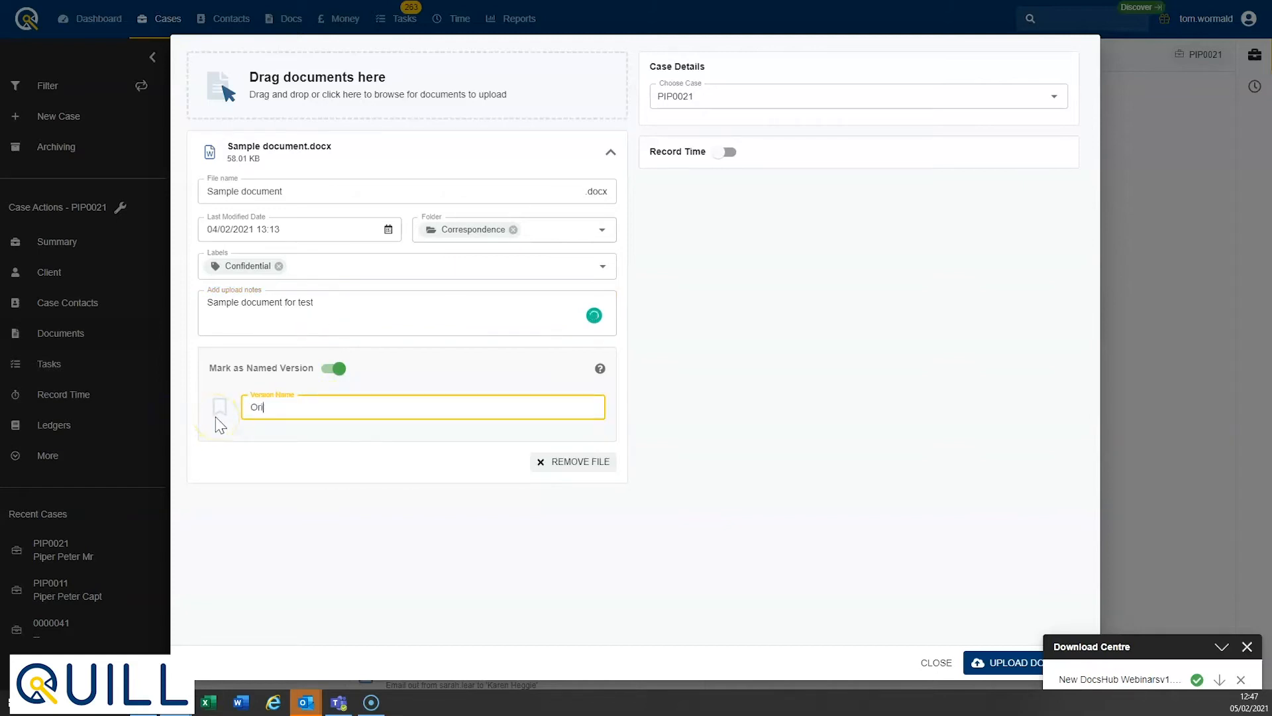
{"action": "type", "text": "ginal Document"}
Step: Try out time recording for the document upload with an extra time entry, discarding both
{"action": "left_click", "coordinate": [728, 151]}
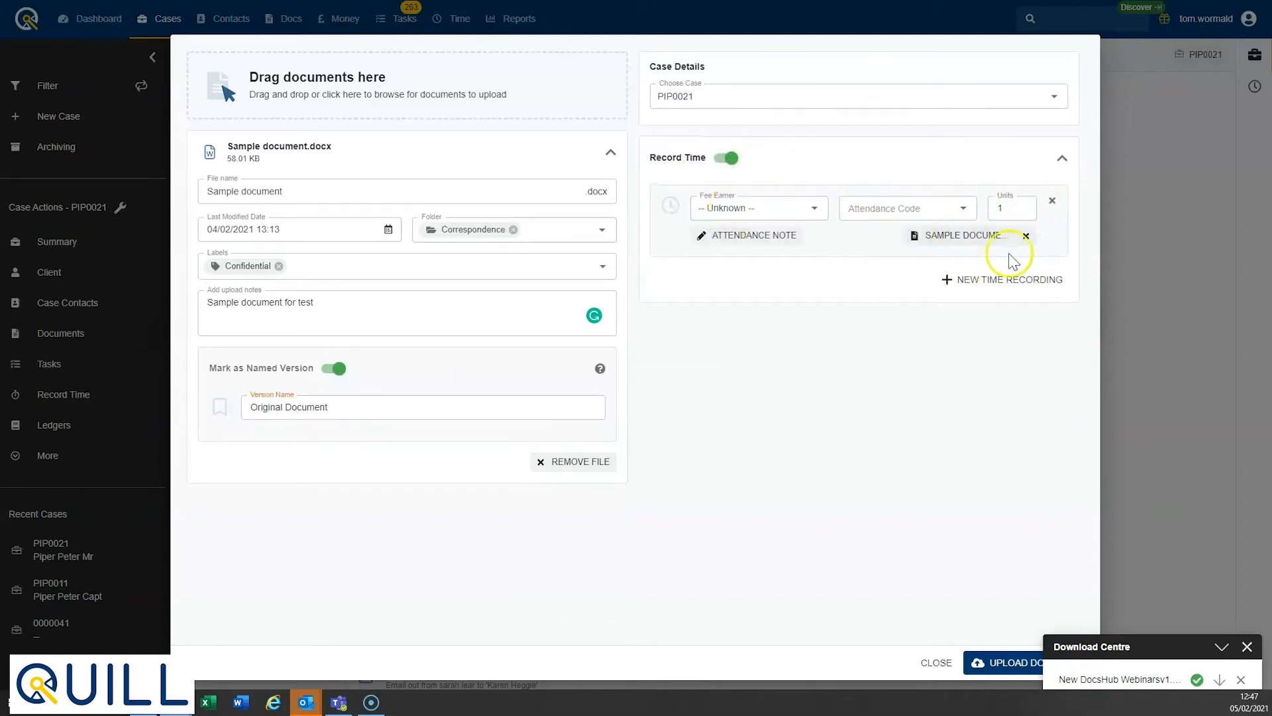
{"action": "left_click", "coordinate": [952, 279]}
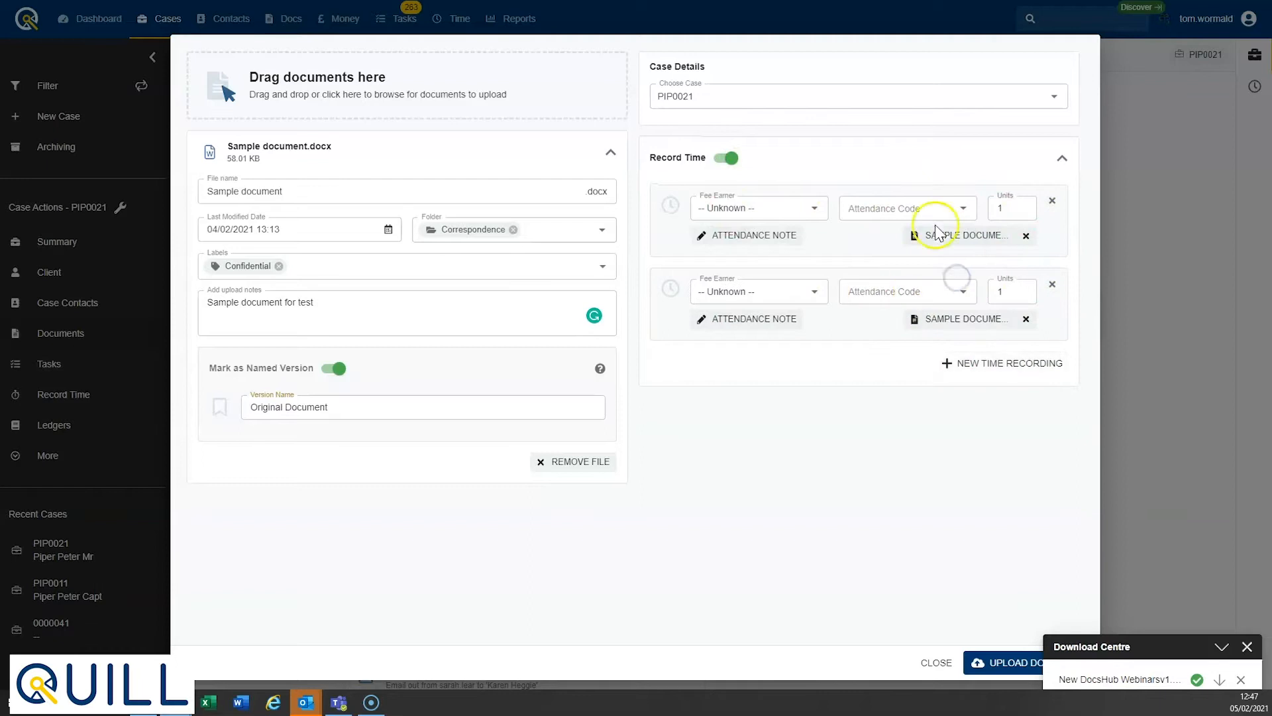
{"action": "left_click", "coordinate": [1053, 289]}
{"action": "left_click", "coordinate": [729, 158]}
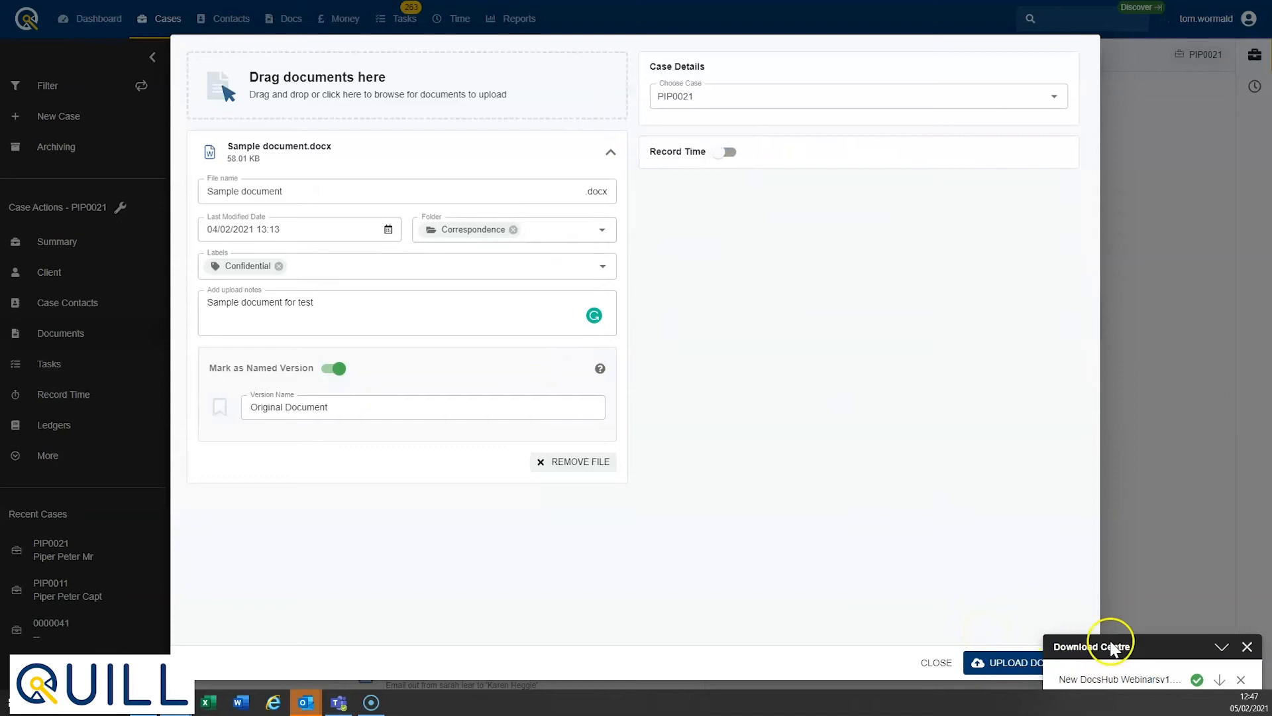
Step: Upload Sample document.docx to case PIP0021 and finish the upload
{"action": "left_click", "coordinate": [1024, 663]}
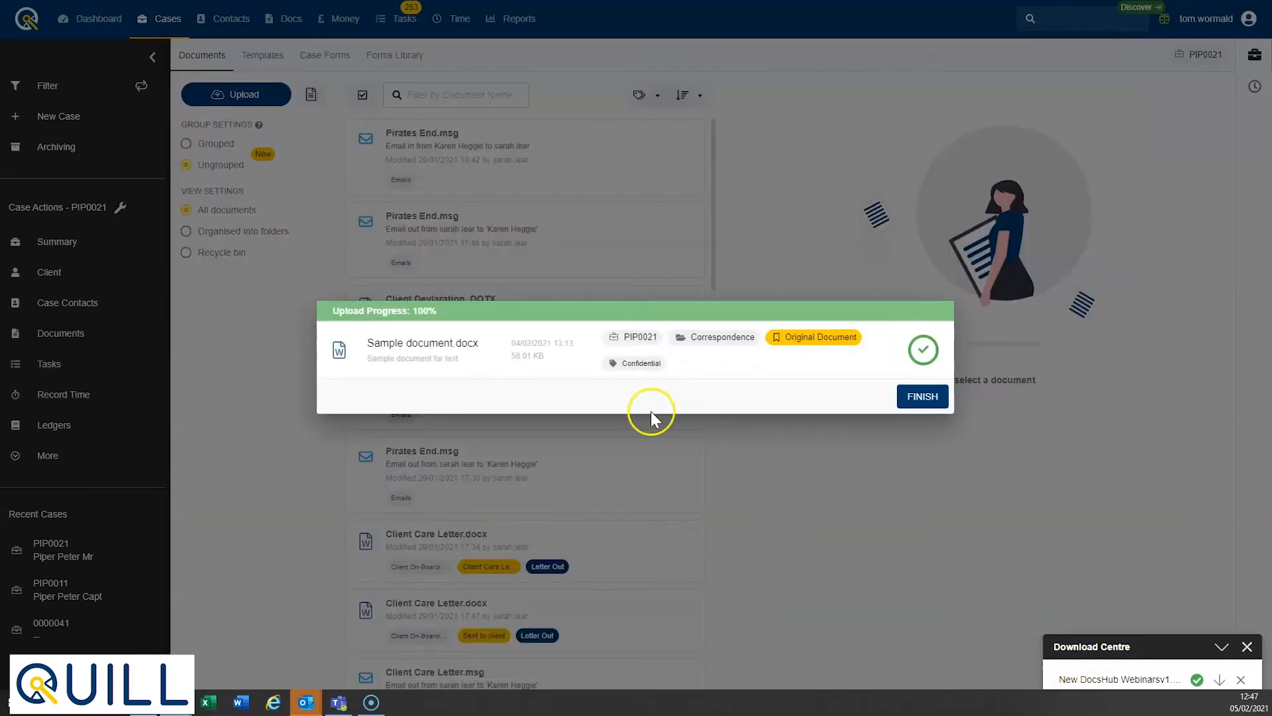
{"action": "left_click", "coordinate": [919, 397]}
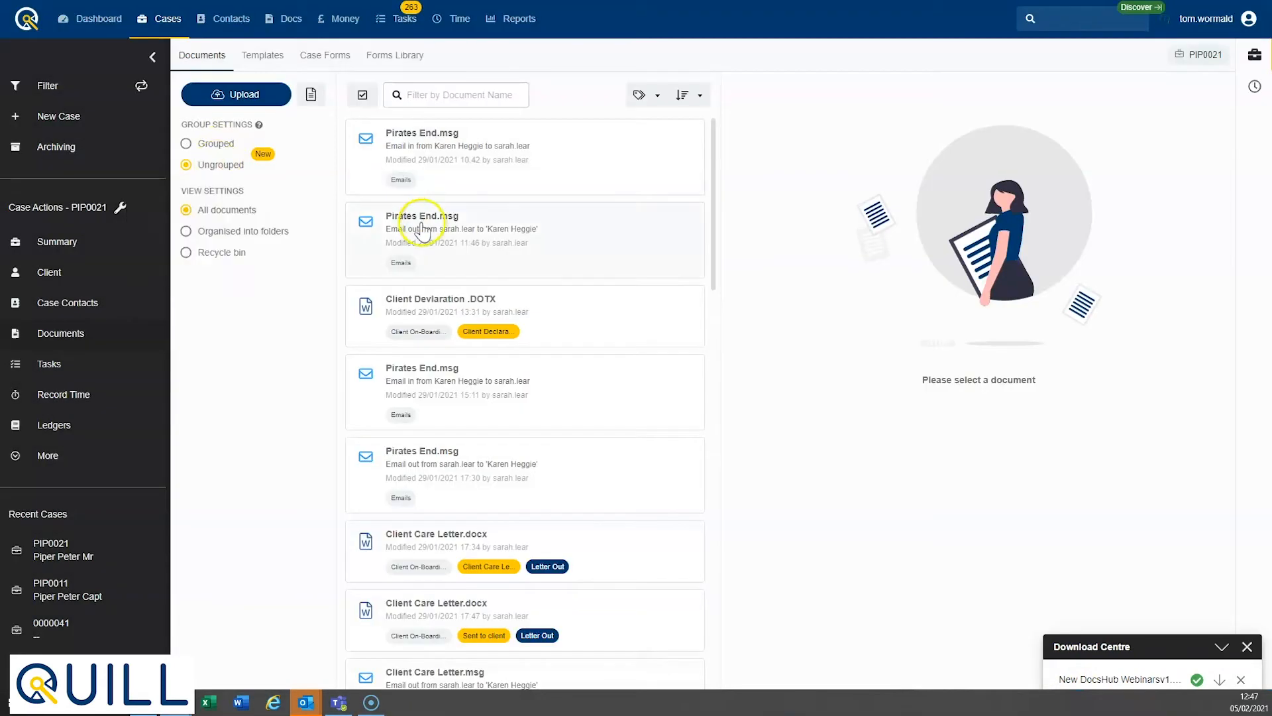
Step: Sort the case documents by name in reverse alphabetical order and preview Sample document.docx
{"action": "left_click", "coordinate": [653, 95]}
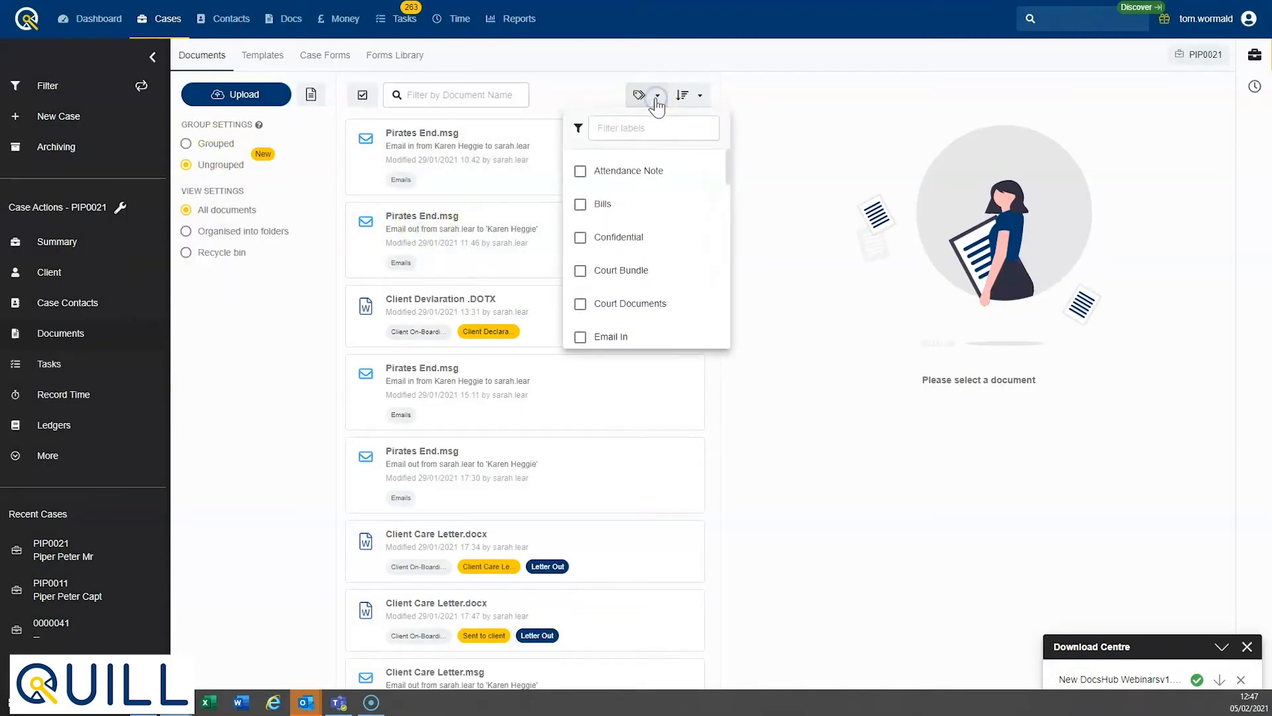
{"action": "left_click", "coordinate": [287, 191]}
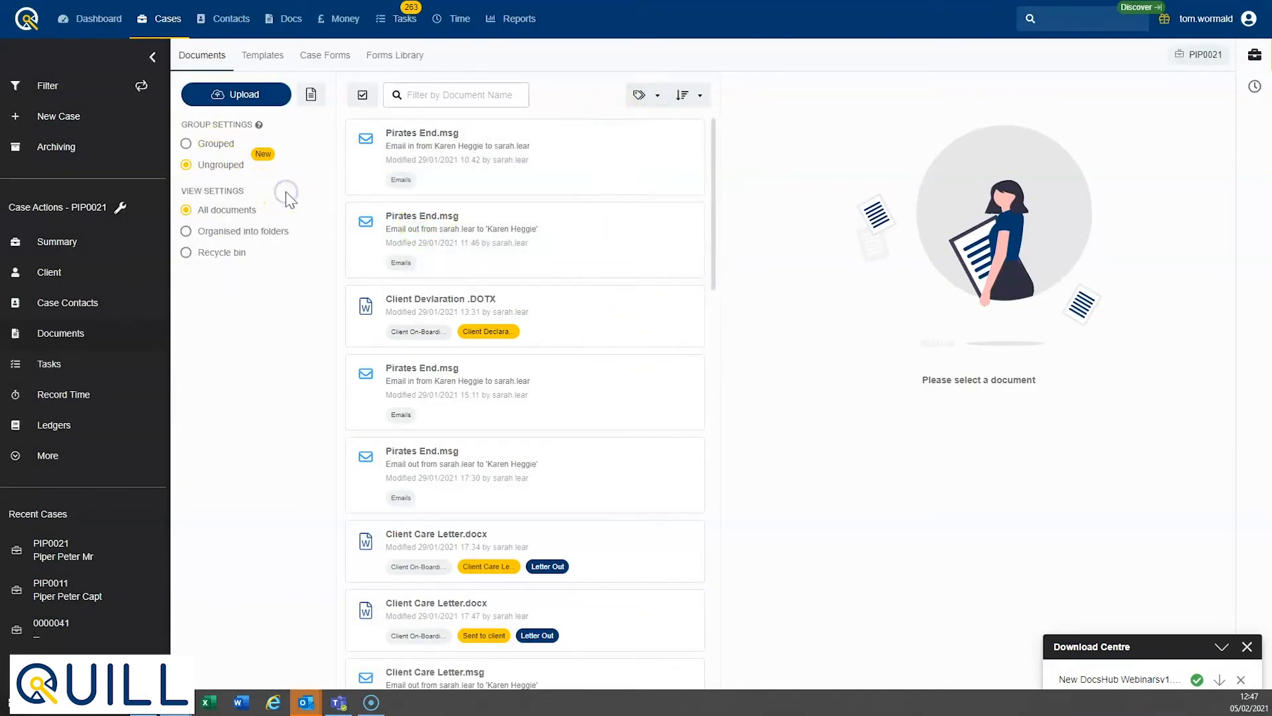
{"action": "left_click", "coordinate": [683, 95]}
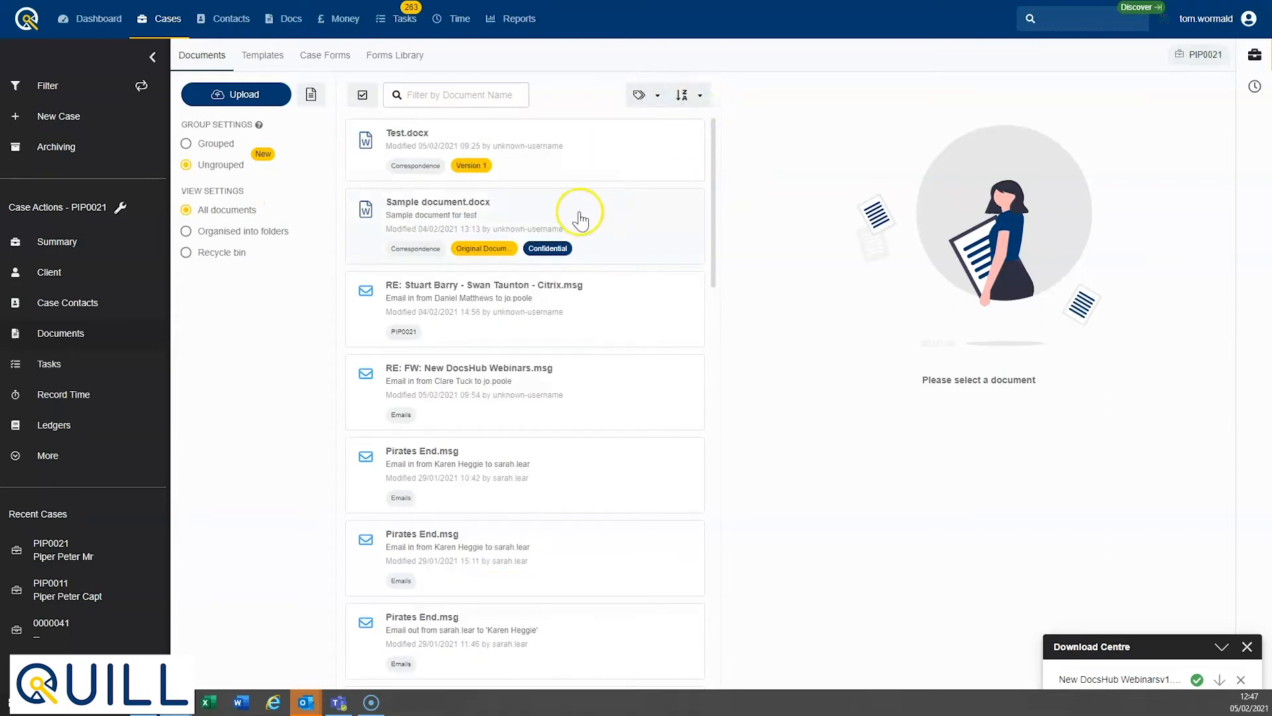
{"action": "left_click", "coordinate": [508, 203]}
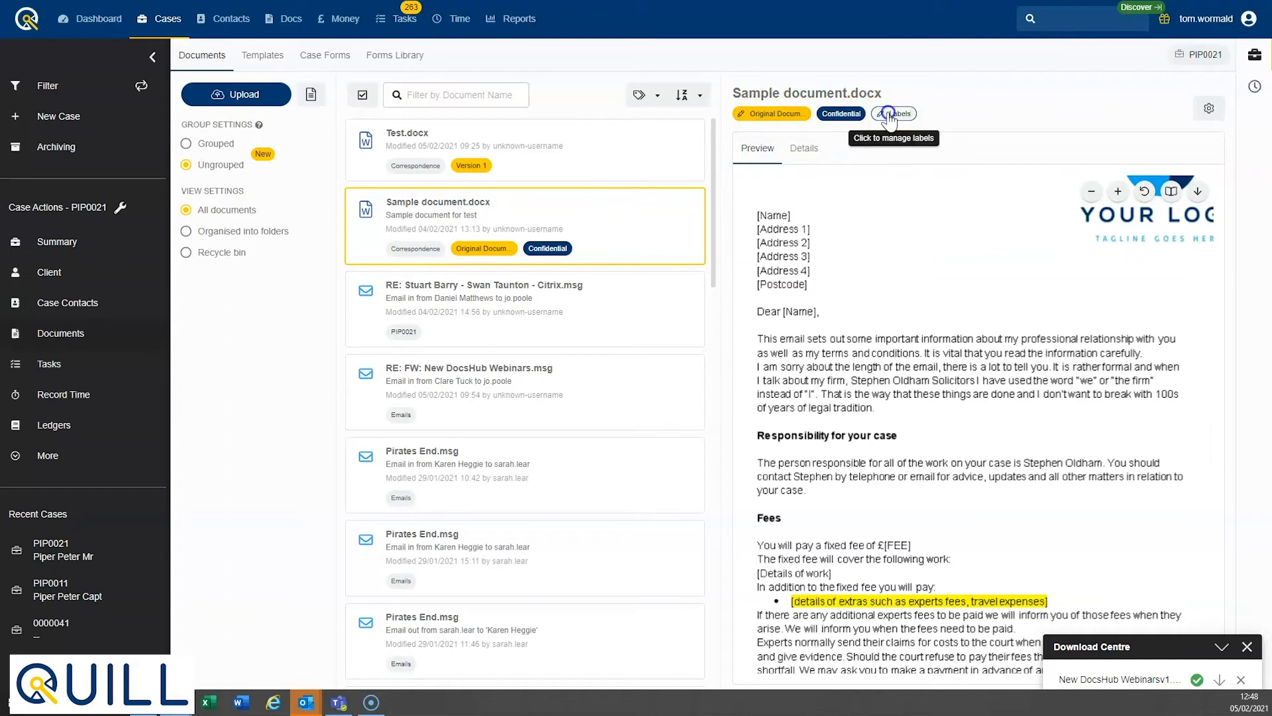
Step: Add the Court Bundle label to Sample document.docx
{"action": "left_click", "coordinate": [889, 114]}
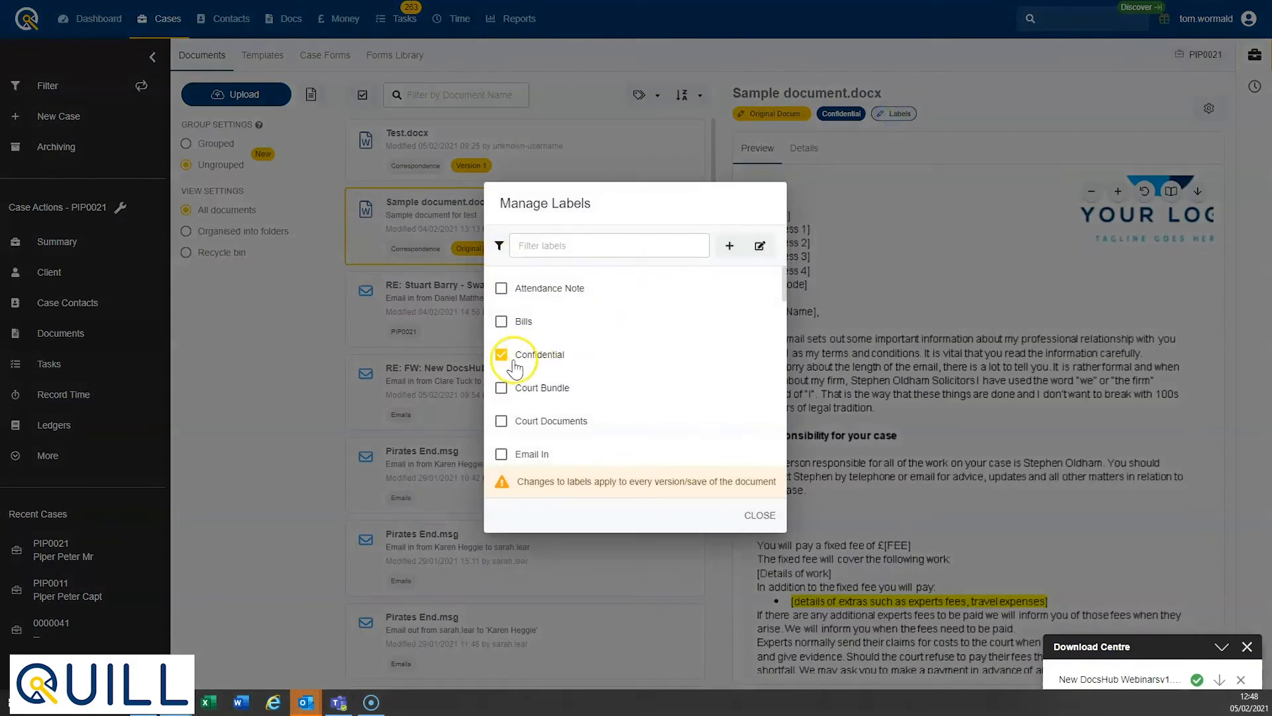
{"action": "left_click", "coordinate": [503, 389]}
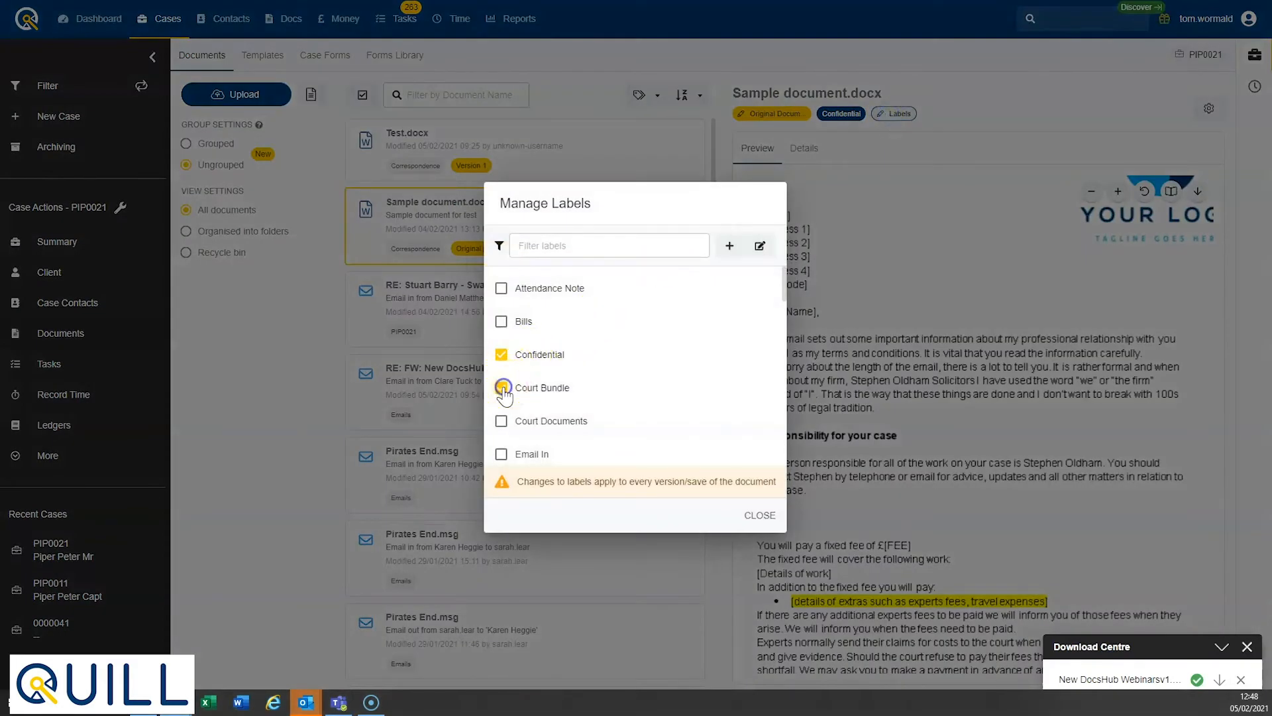
{"action": "left_click", "coordinate": [759, 517]}
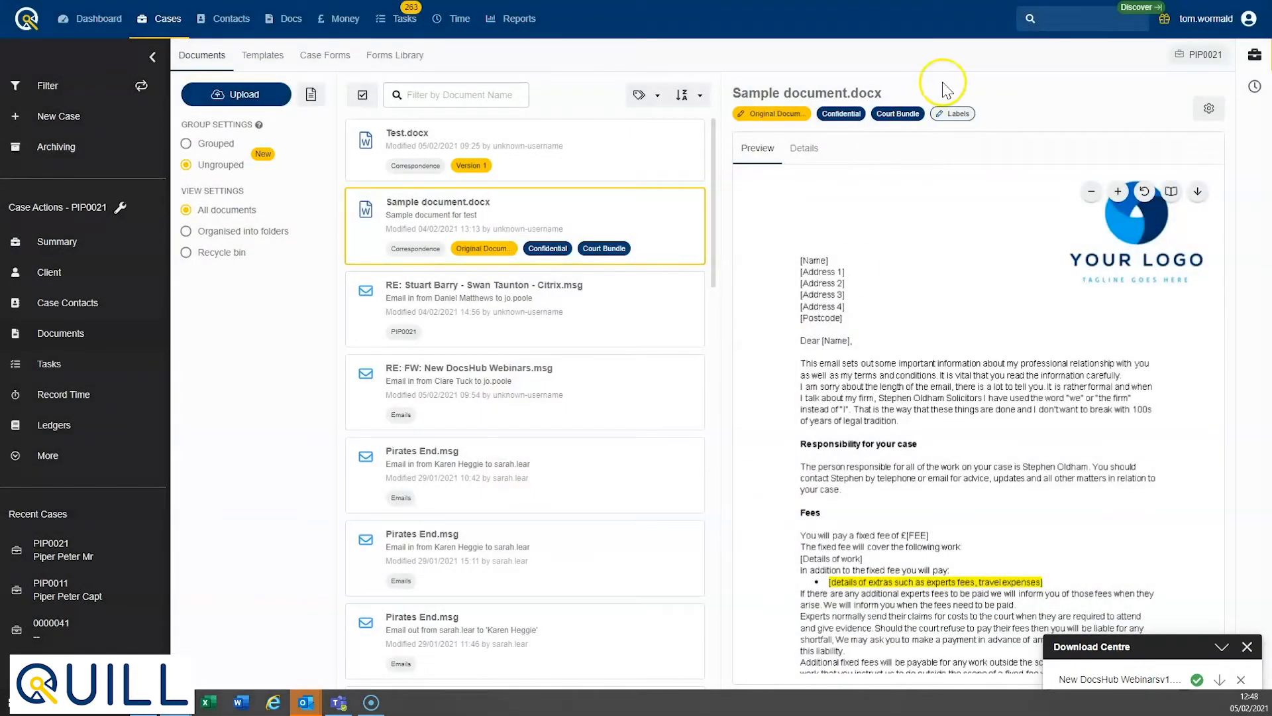
Step: Review the name and upload notes in the settings of Sample document.docx and save them
{"action": "left_click", "coordinate": [1209, 109]}
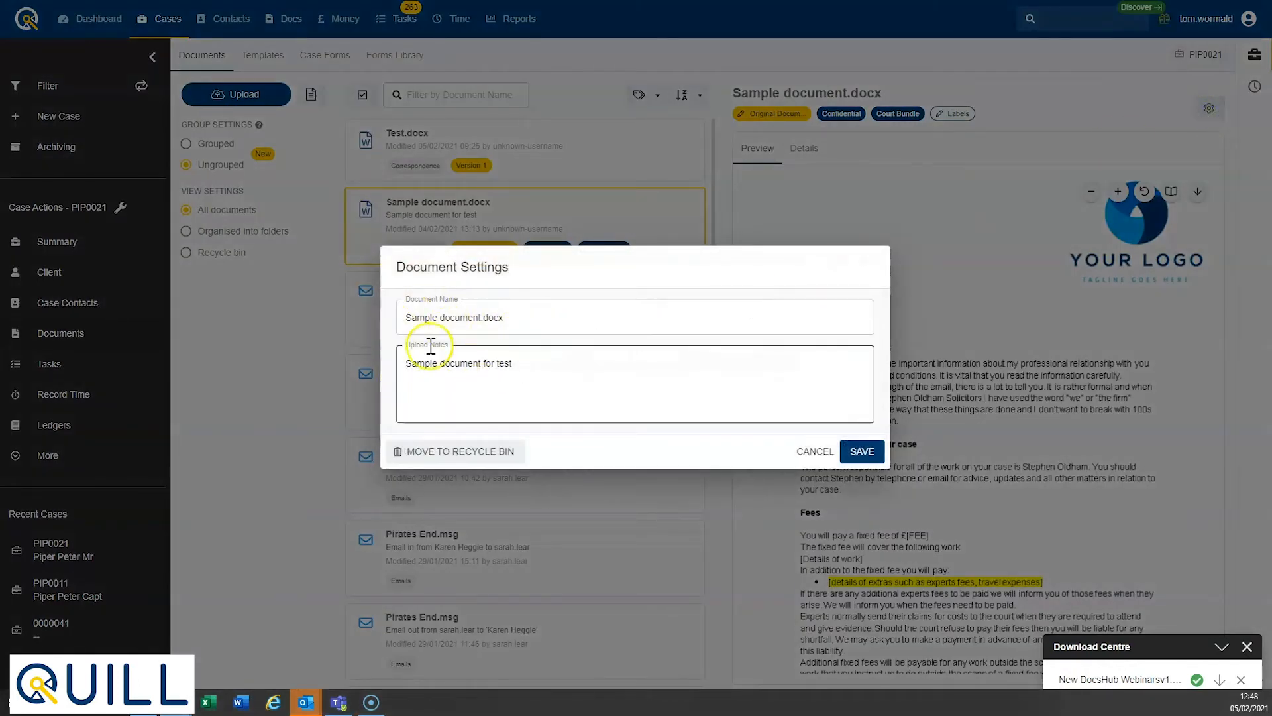
{"action": "left_click", "coordinate": [859, 452]}
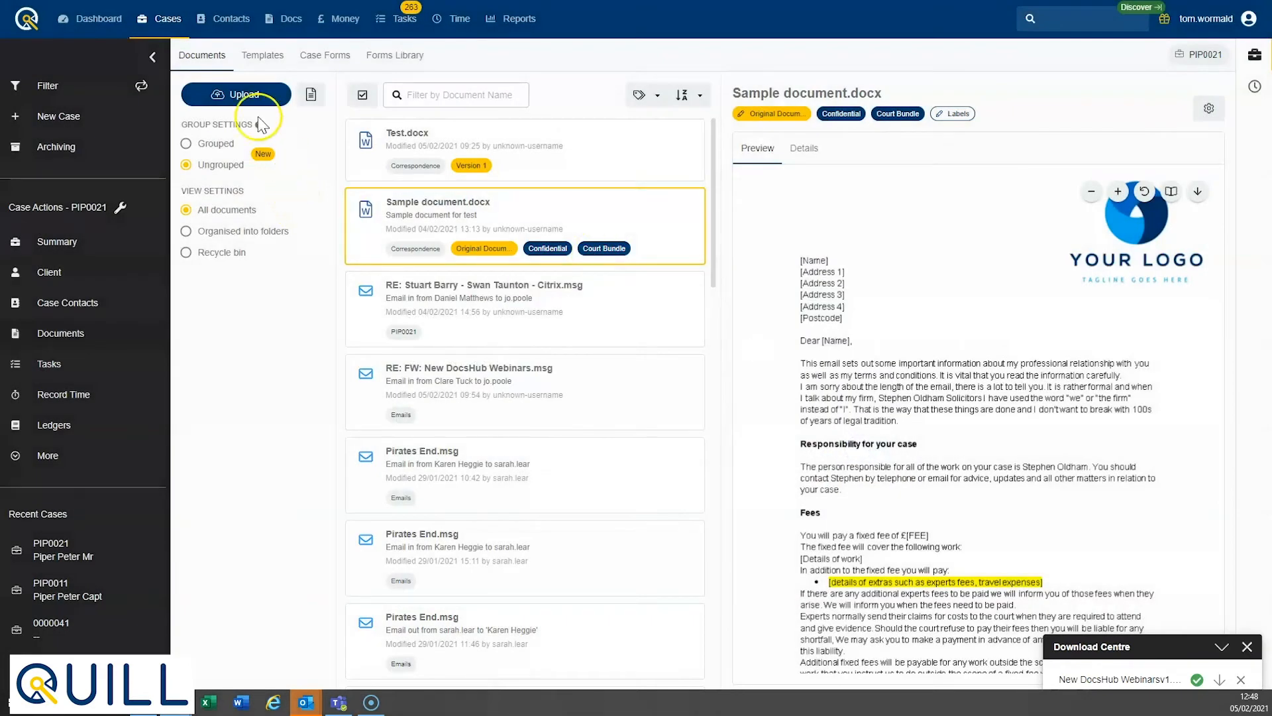
Step: Add Sample document.docx to a new upload and check its file name against the document already on the case
{"action": "left_click", "coordinate": [236, 97]}
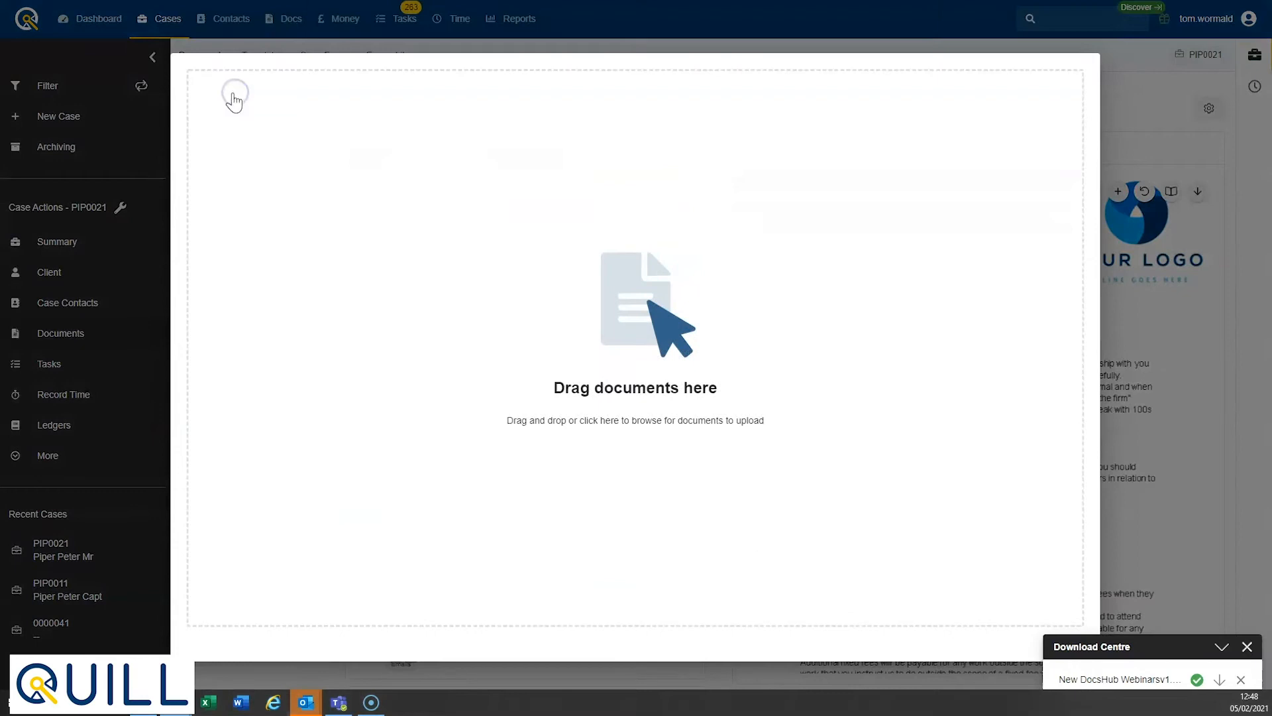
{"action": "left_click_drag", "start_coordinate": [11, 250], "coordinate": [561, 287]}
{"action": "left_click", "coordinate": [409, 192]}
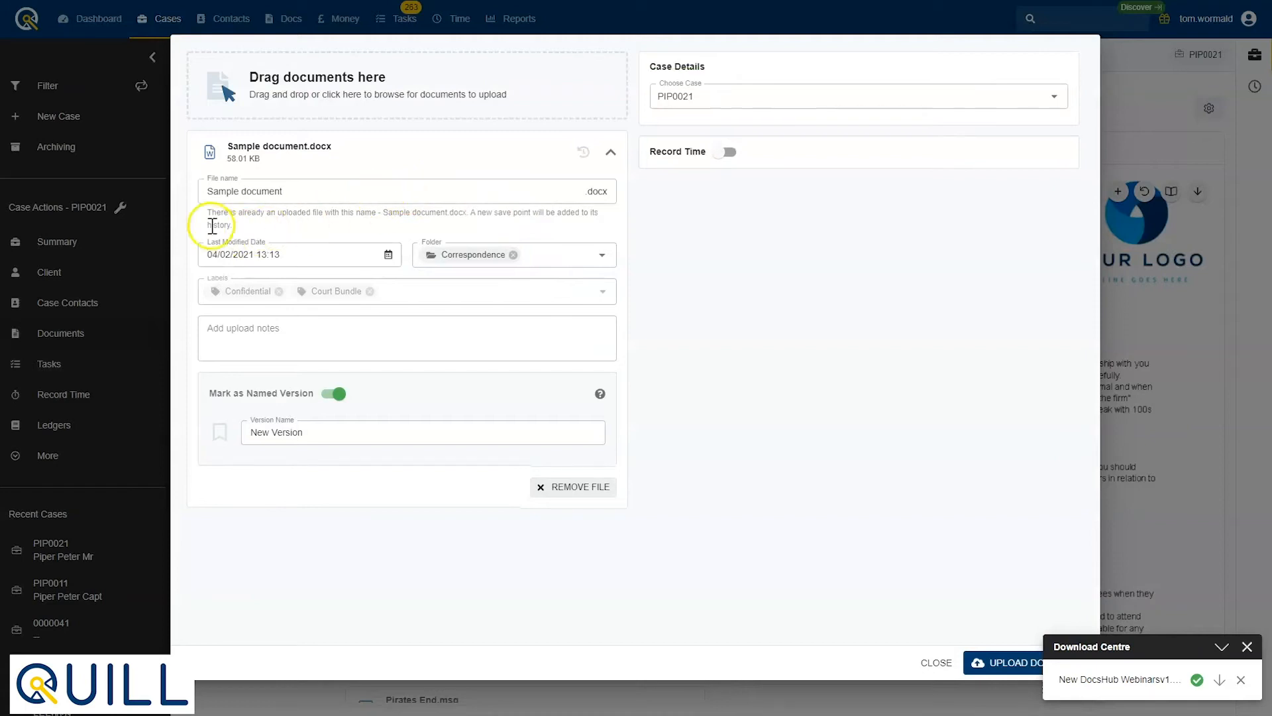
{"action": "left_click_drag", "start_coordinate": [287, 190], "coordinate": [191, 194]}
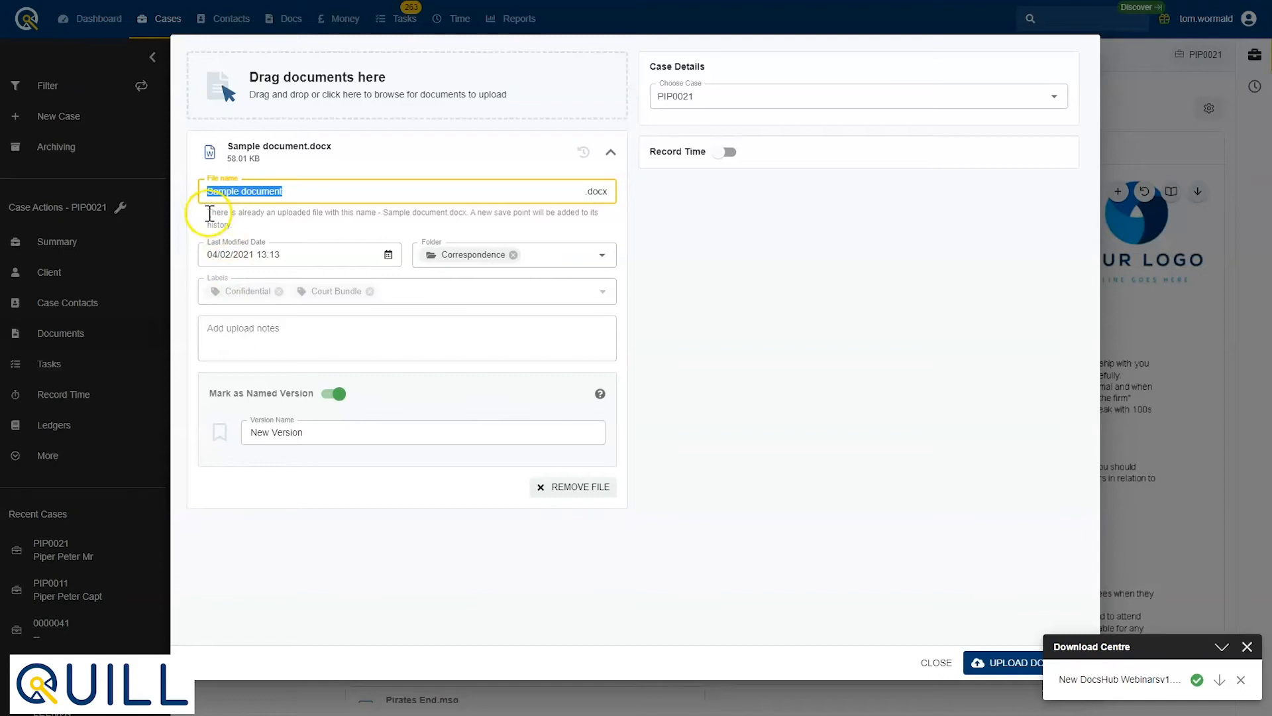
{"action": "left_click_drag", "start_coordinate": [209, 218], "coordinate": [238, 228]}
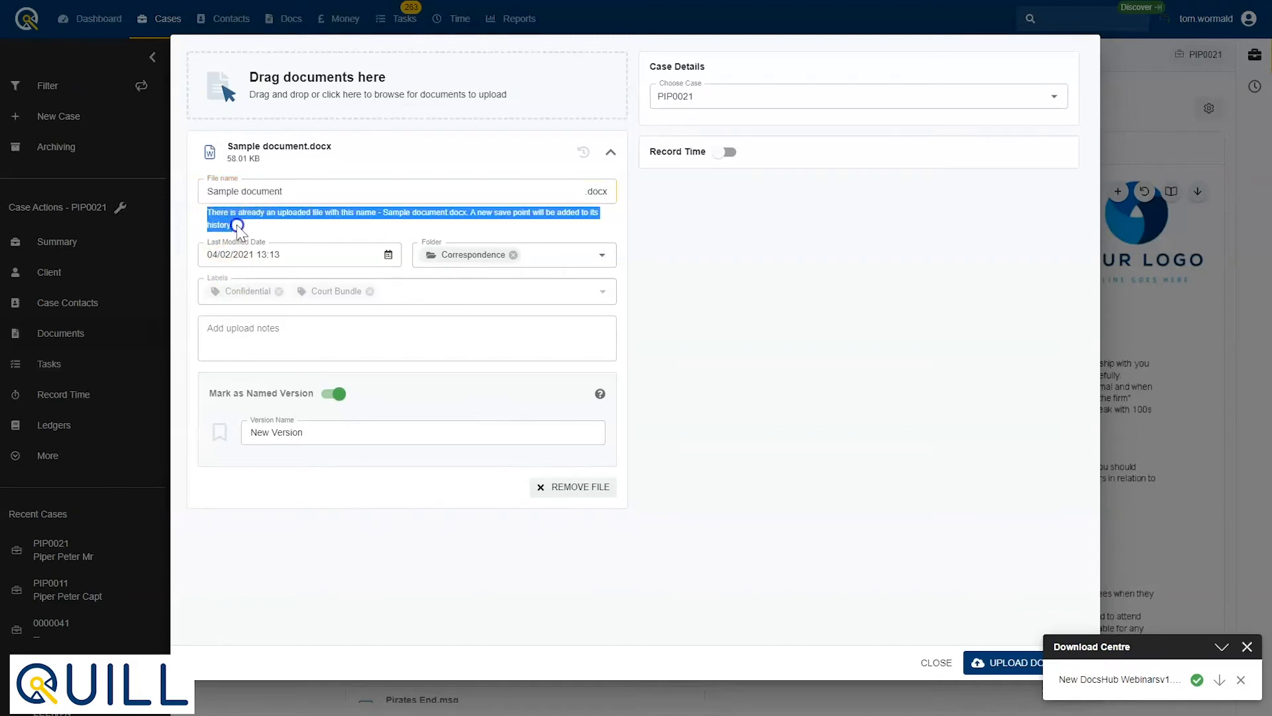
{"action": "left_click", "coordinate": [237, 225]}
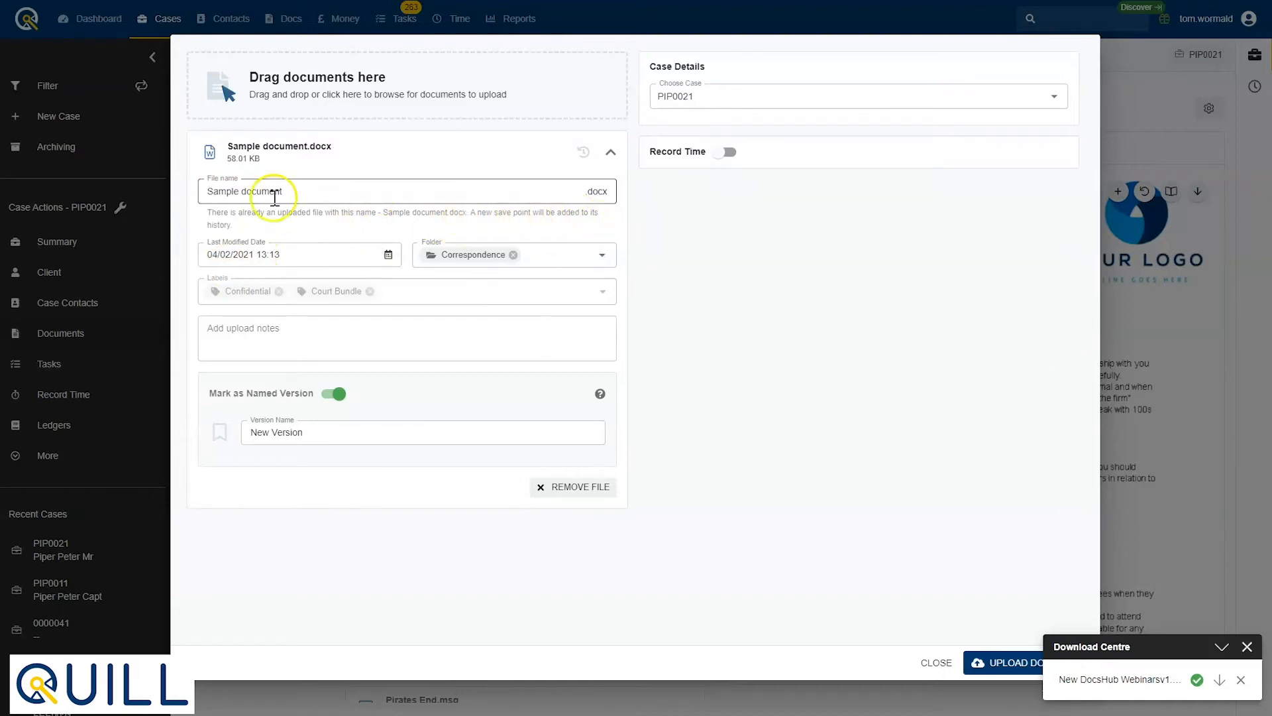
Step: Turn off the named version marking and upload Sample document.docx to case PIP0021, finishing the upload
{"action": "left_click", "coordinate": [335, 395]}
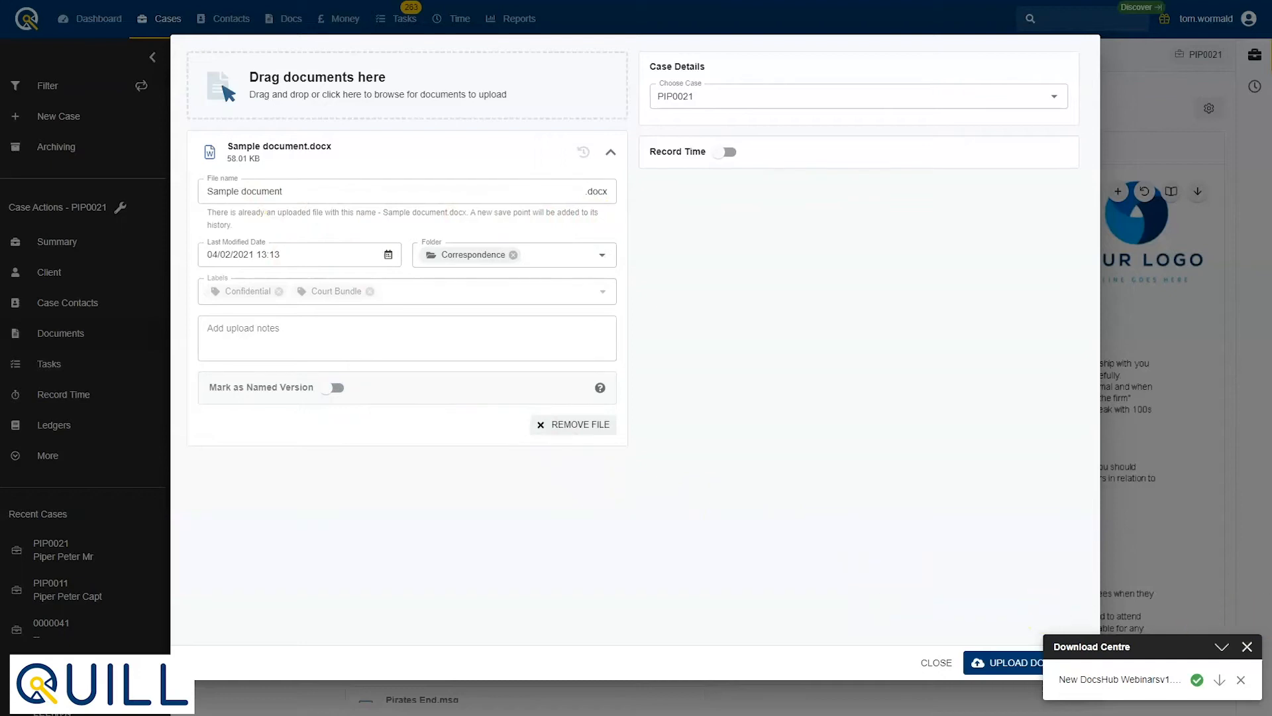
{"action": "left_click", "coordinate": [1249, 647]}
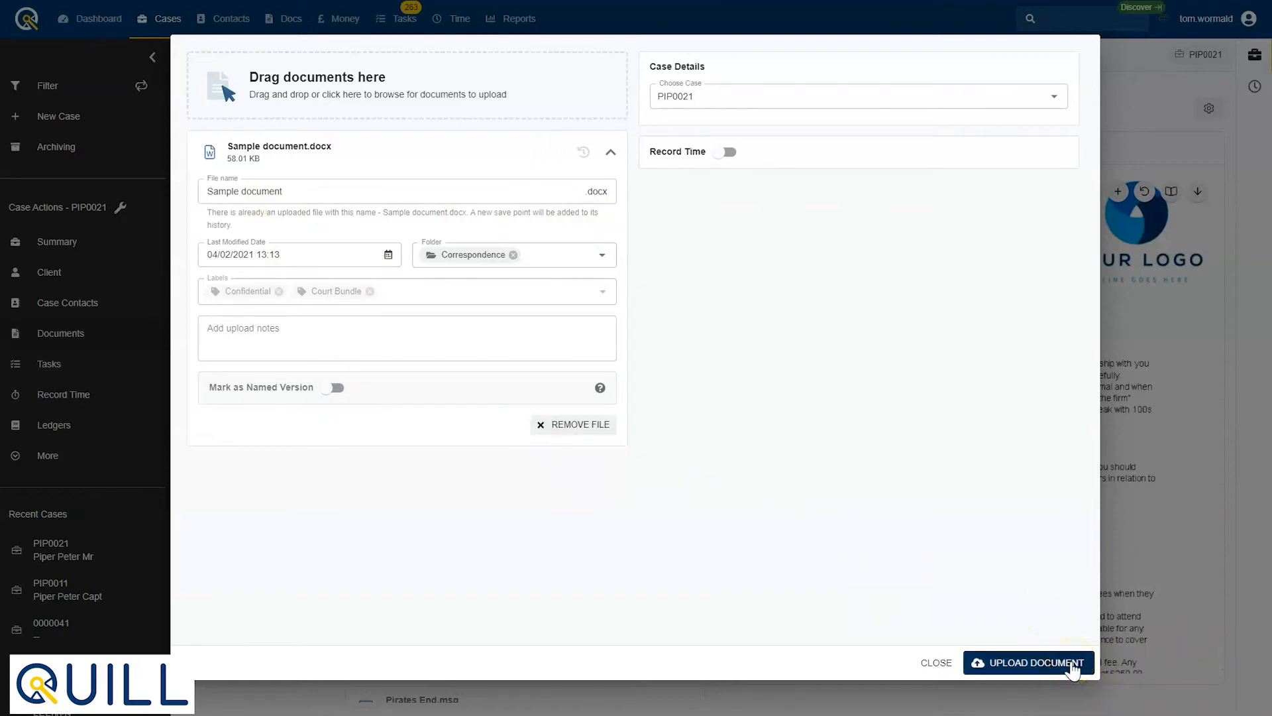
{"action": "left_click", "coordinate": [1067, 670]}
{"action": "left_click", "coordinate": [1067, 669]}
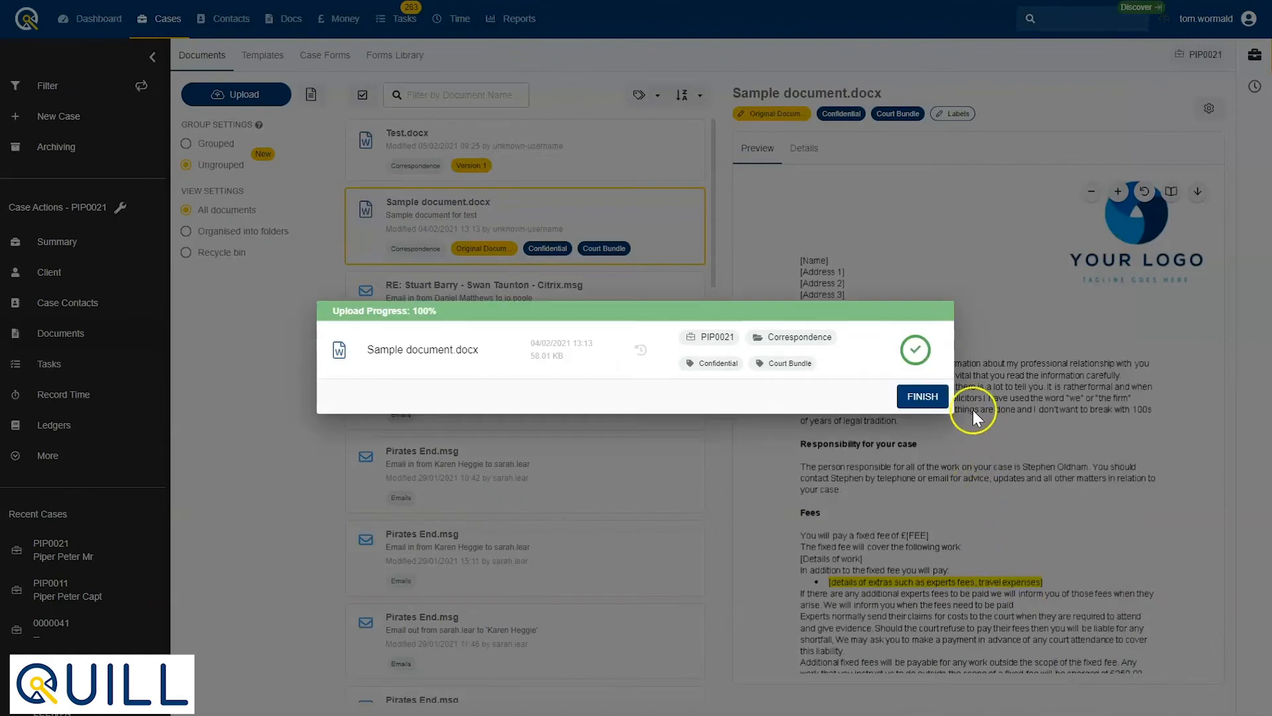
{"action": "left_click", "coordinate": [924, 397]}
Step: Group the case documents and open a save point from the version history of Sample document.docx
{"action": "left_click", "coordinate": [236, 147]}
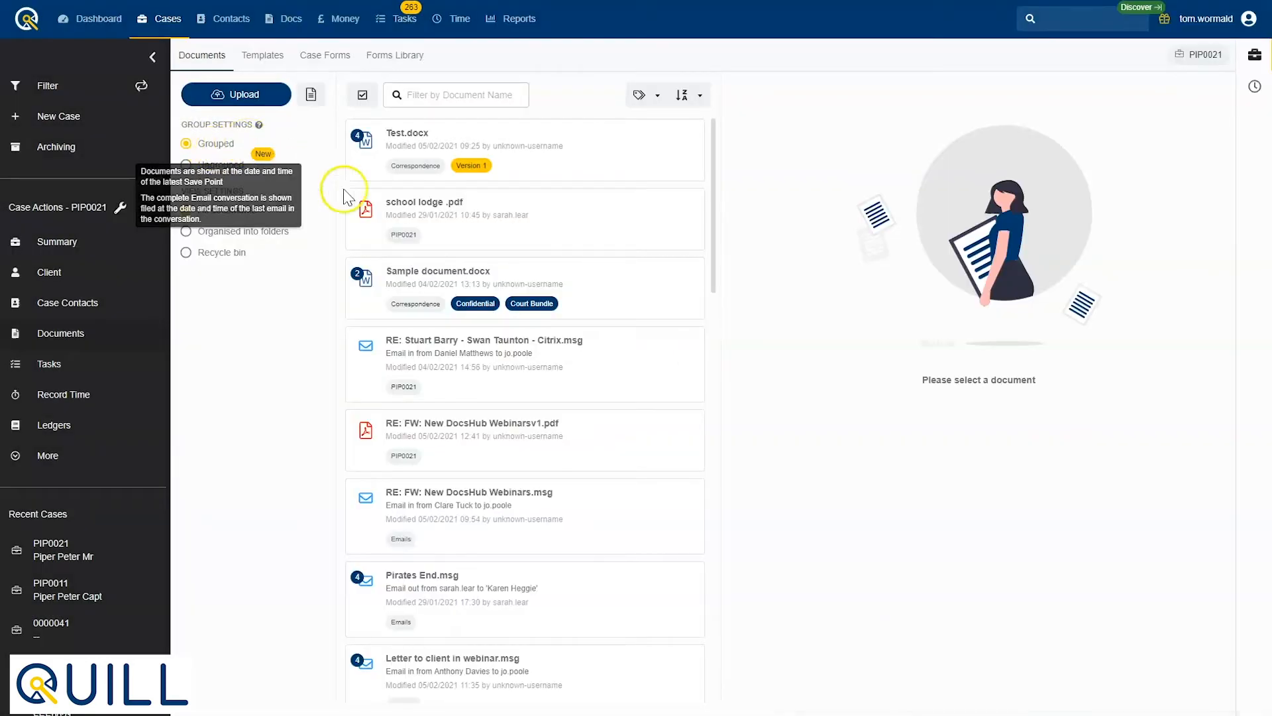
{"action": "left_click", "coordinate": [412, 277]}
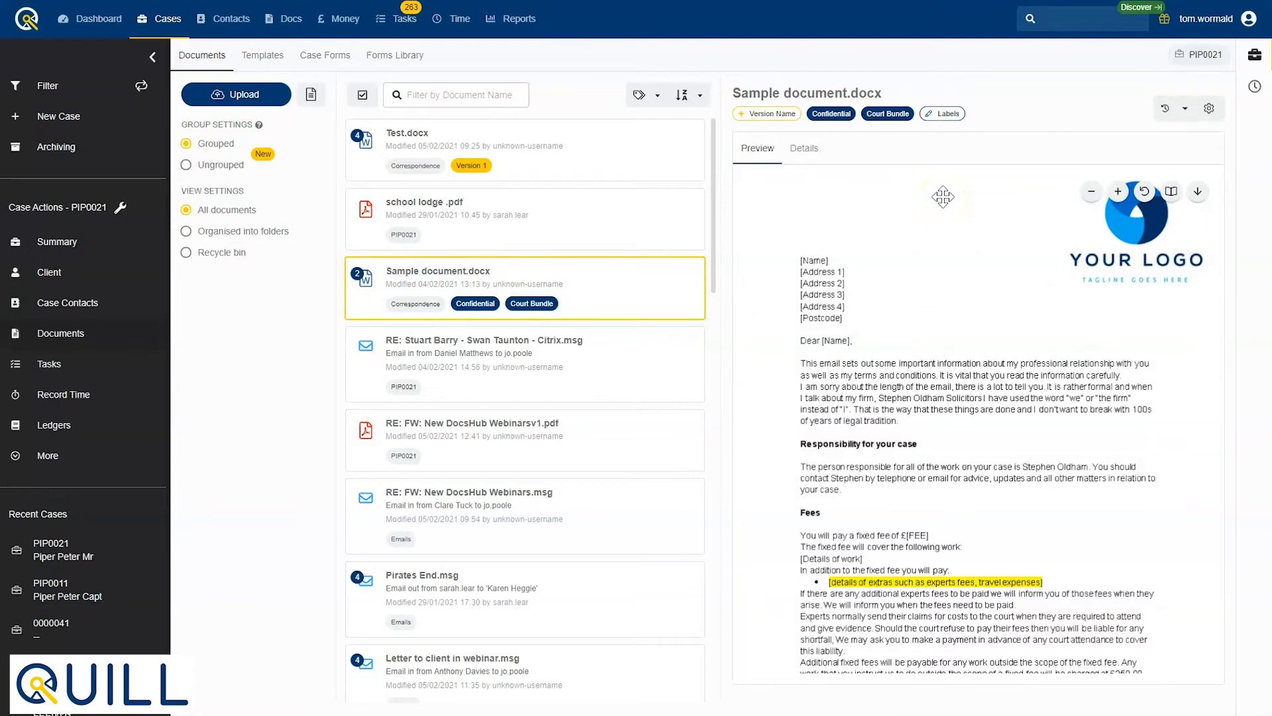
{"action": "left_click", "coordinate": [1186, 109]}
{"action": "left_click", "coordinate": [1185, 151]}
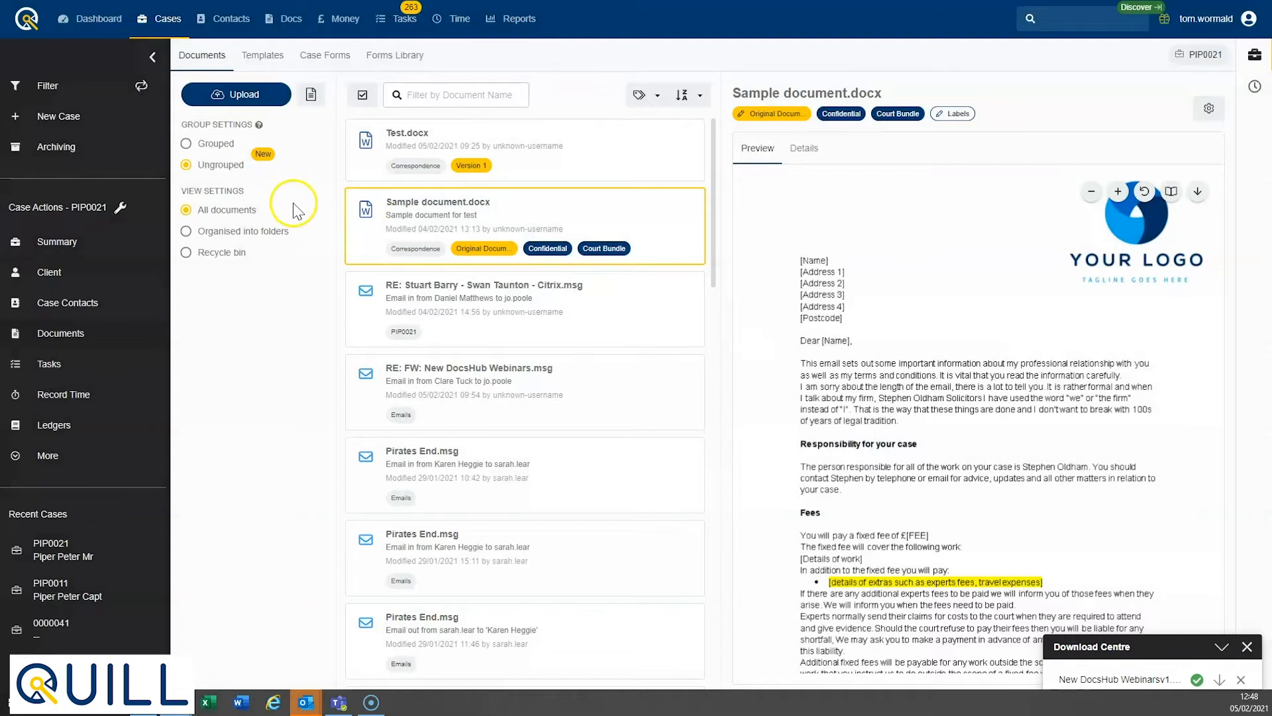
Step: Browse to the Desktop and select Sample document.docx for another upload to the case
{"action": "left_click", "coordinate": [235, 96]}
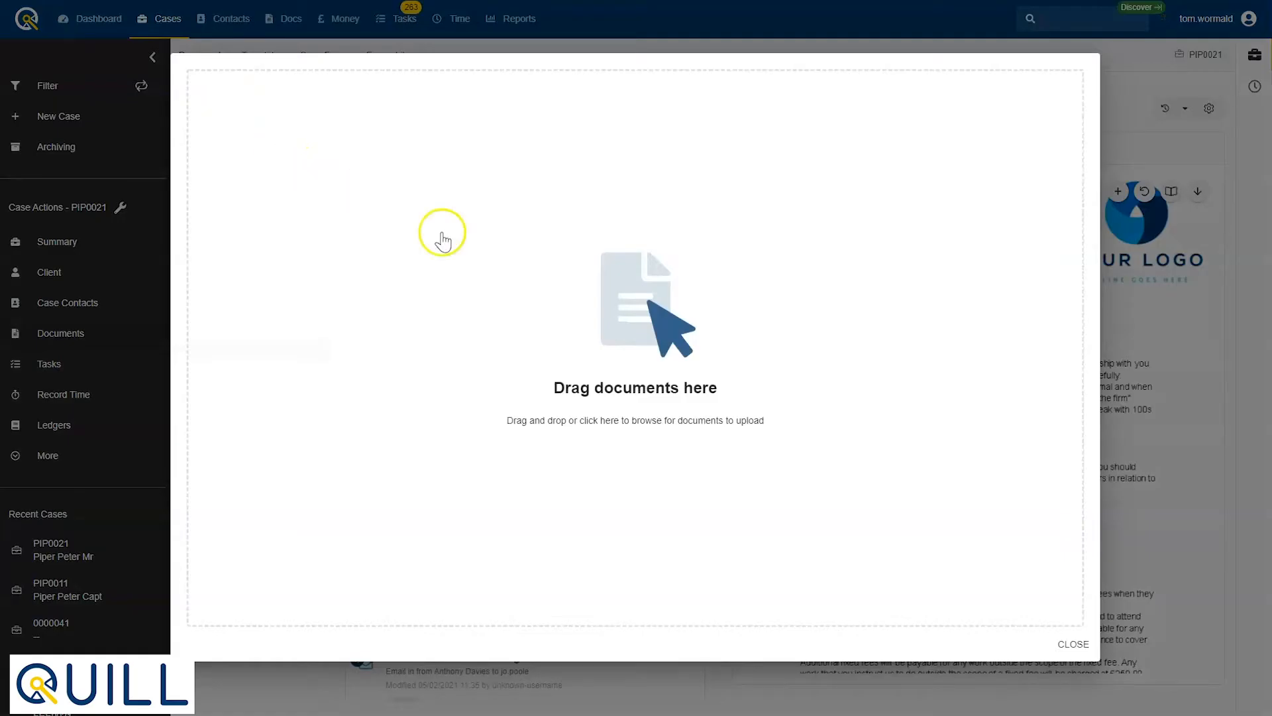
{"action": "left_click", "coordinate": [676, 286]}
{"action": "left_click", "coordinate": [282, 110]}
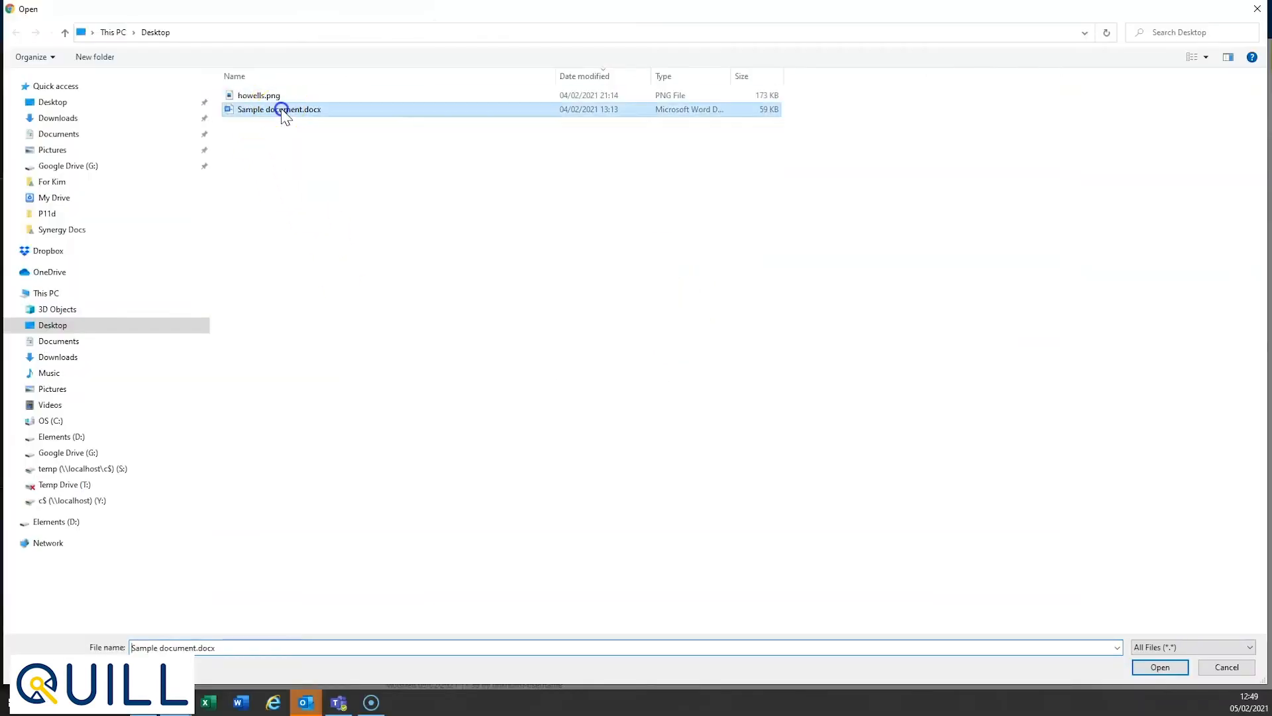
{"action": "left_click", "coordinate": [1160, 667]}
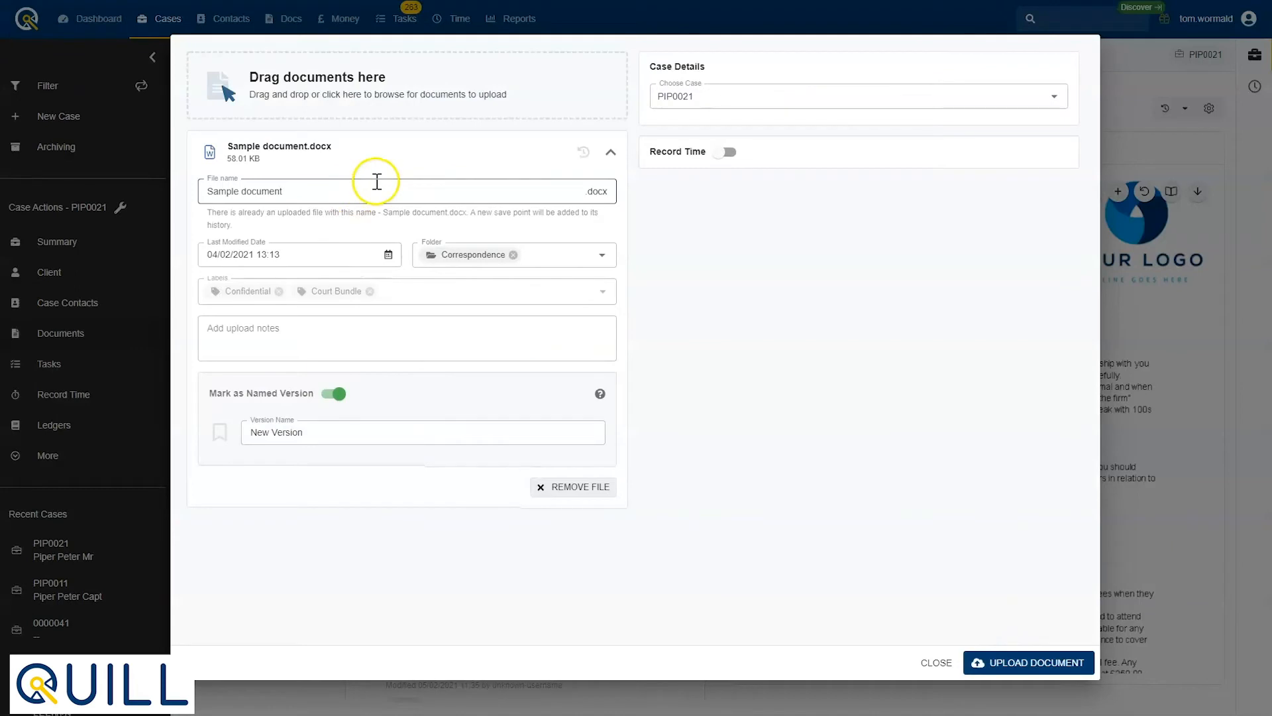
Step: Set the last modified date of the Sample document upload to the current date and time
{"action": "left_click", "coordinate": [304, 250]}
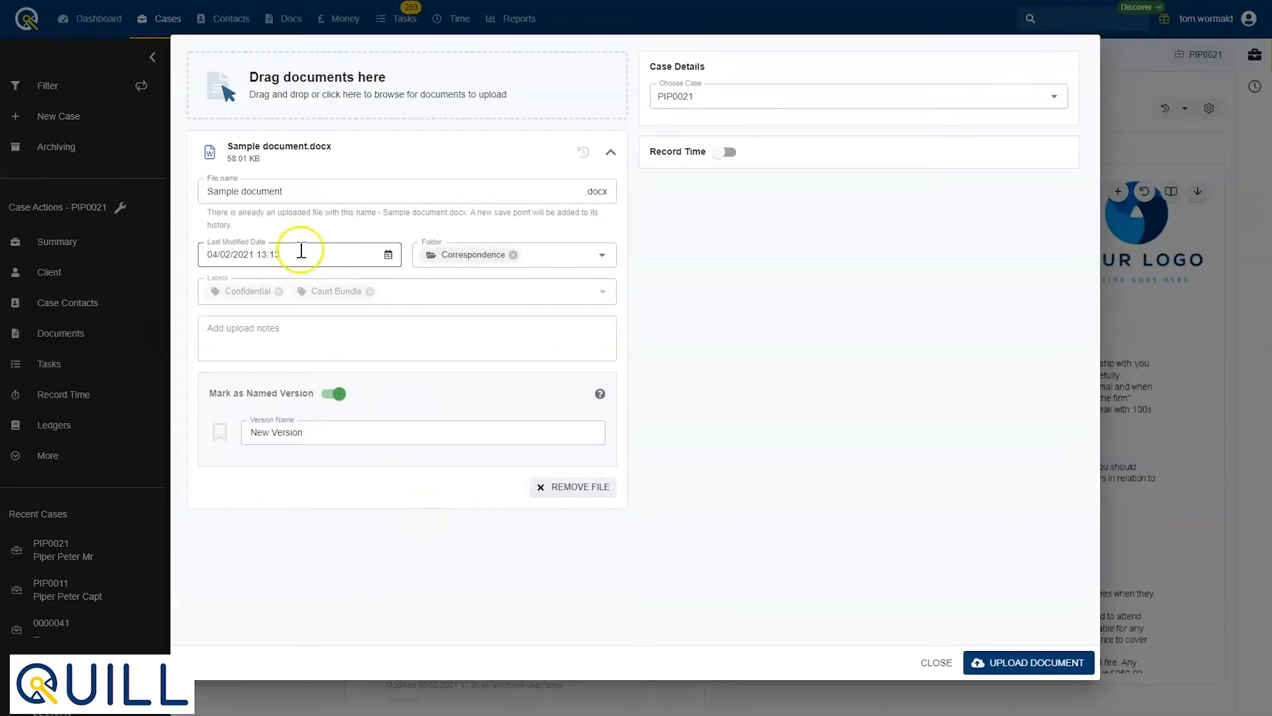
{"action": "left_click", "coordinate": [343, 399]}
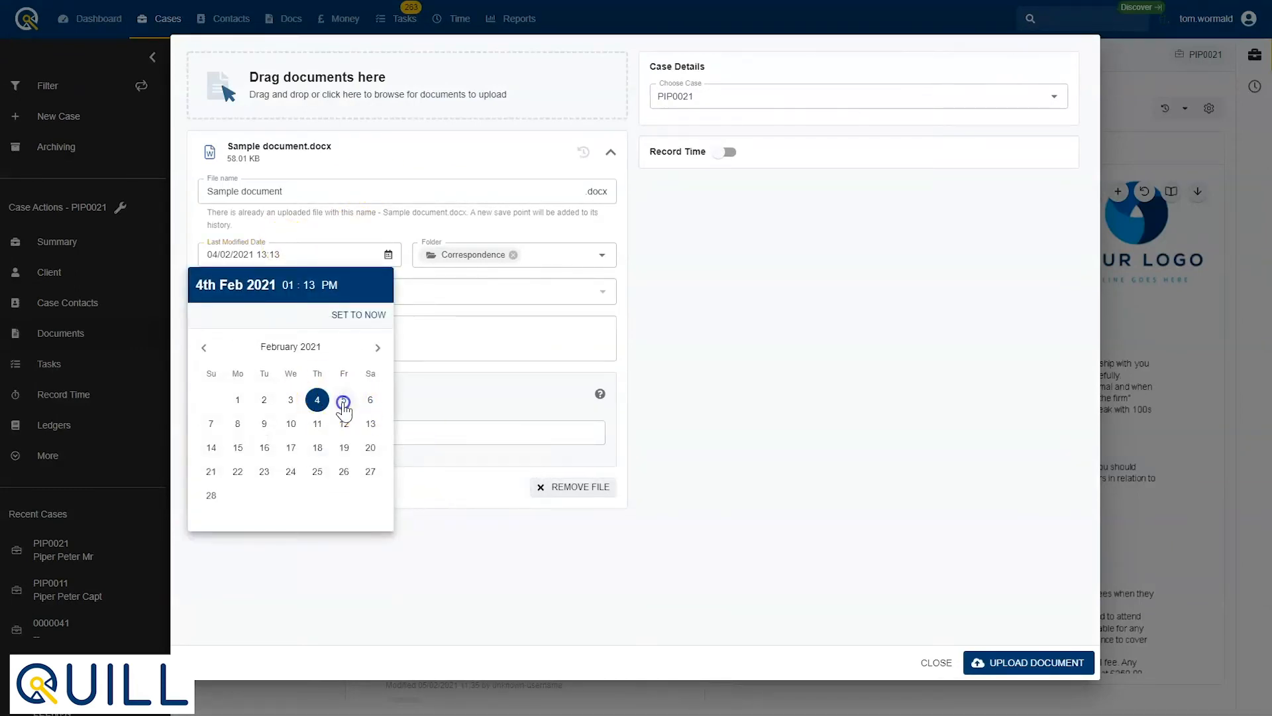
{"action": "left_click", "coordinate": [349, 399]}
{"action": "left_click", "coordinate": [361, 314]}
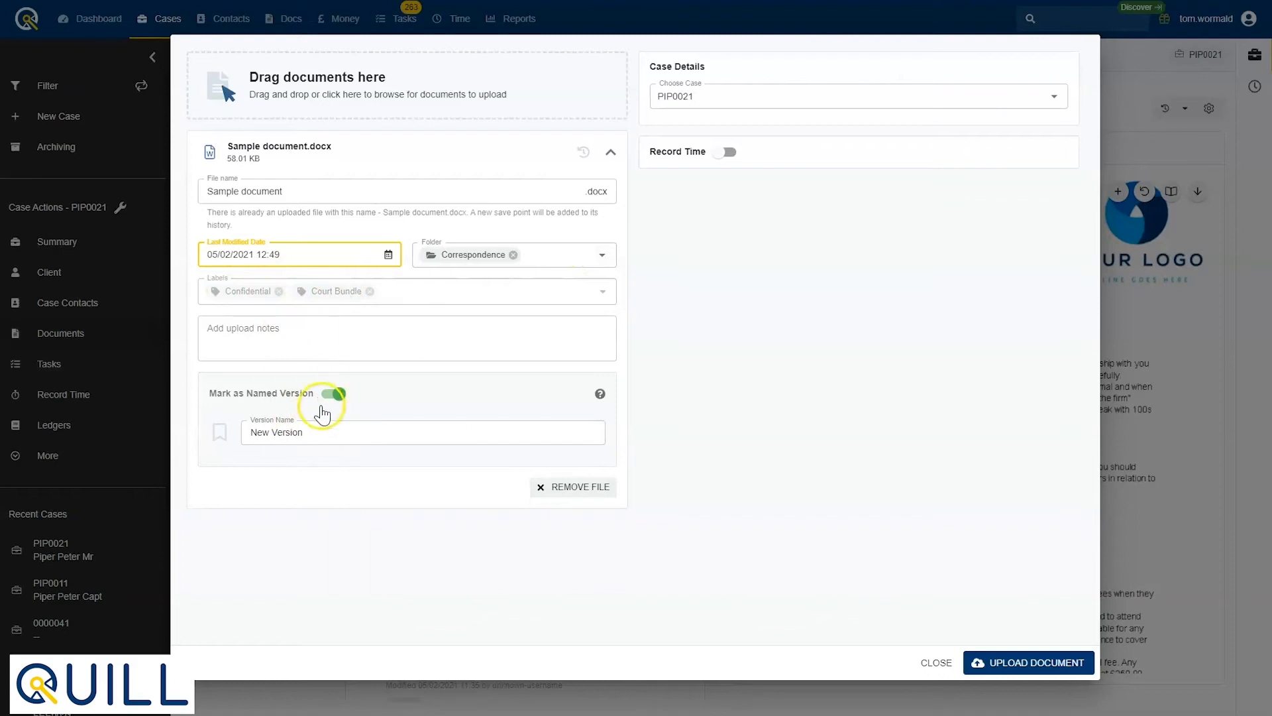
Step: Name the version of the file Final Document and upload it to the case
{"action": "left_click", "coordinate": [245, 431]}
{"action": "type", "text": "Final Document"}
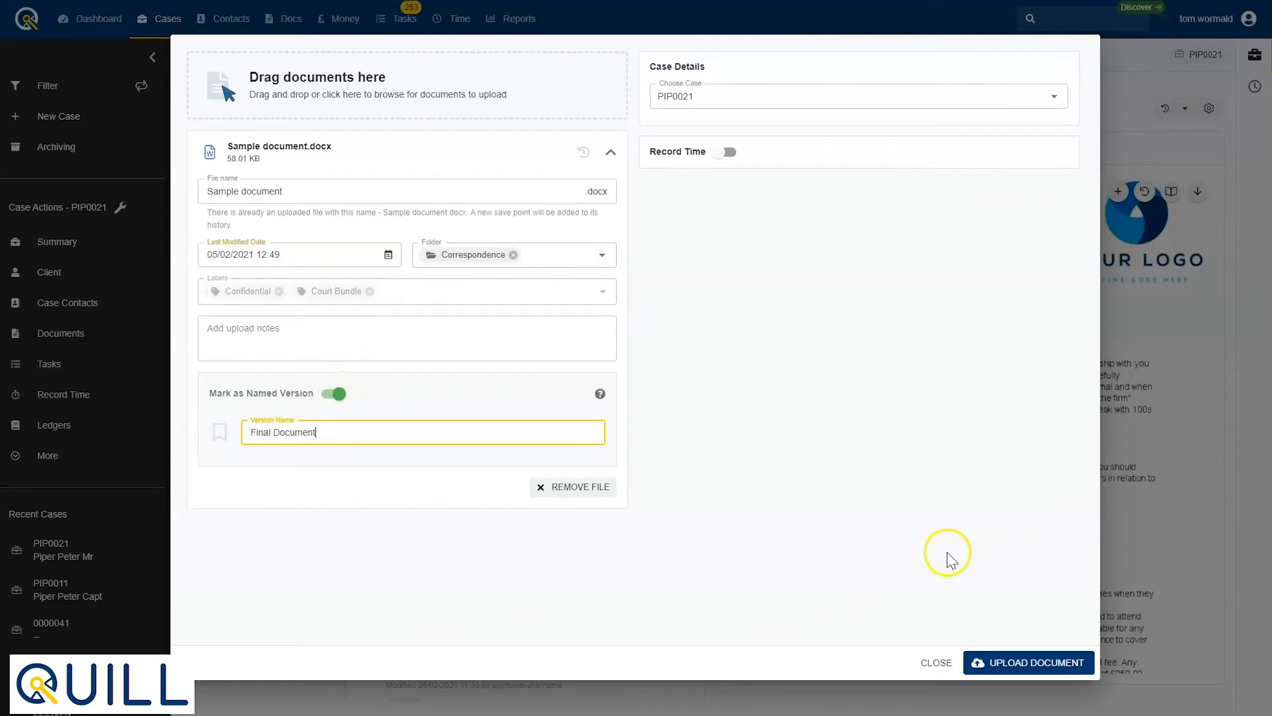
{"action": "left_click", "coordinate": [978, 663]}
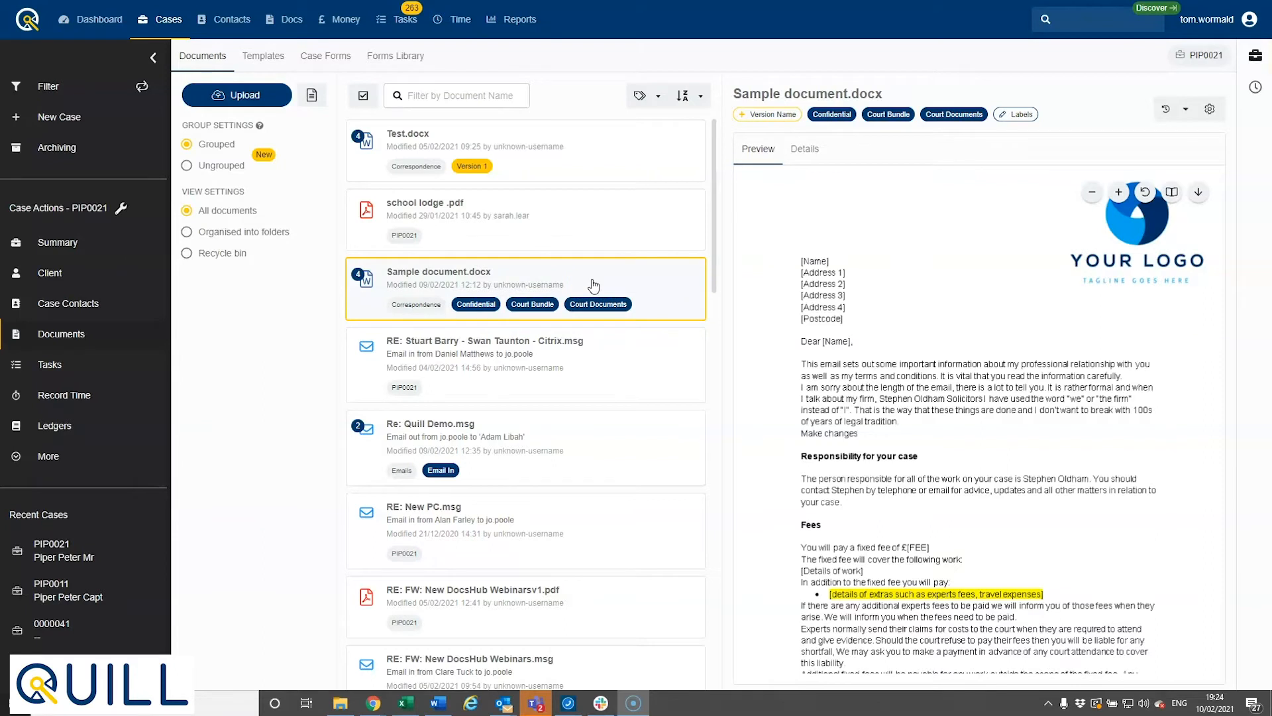
Step: Go to the document templates and open the Conveyancing folder
{"action": "left_click", "coordinate": [258, 57]}
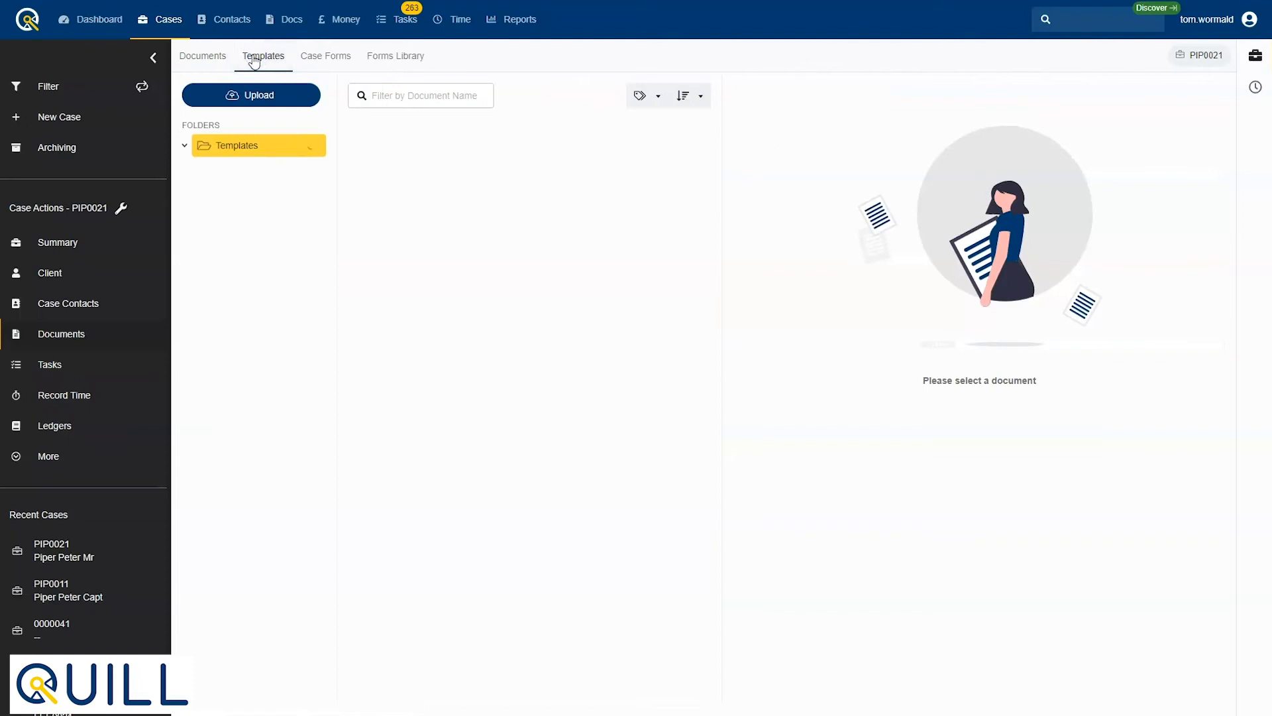
{"action": "left_click", "coordinate": [270, 158]}
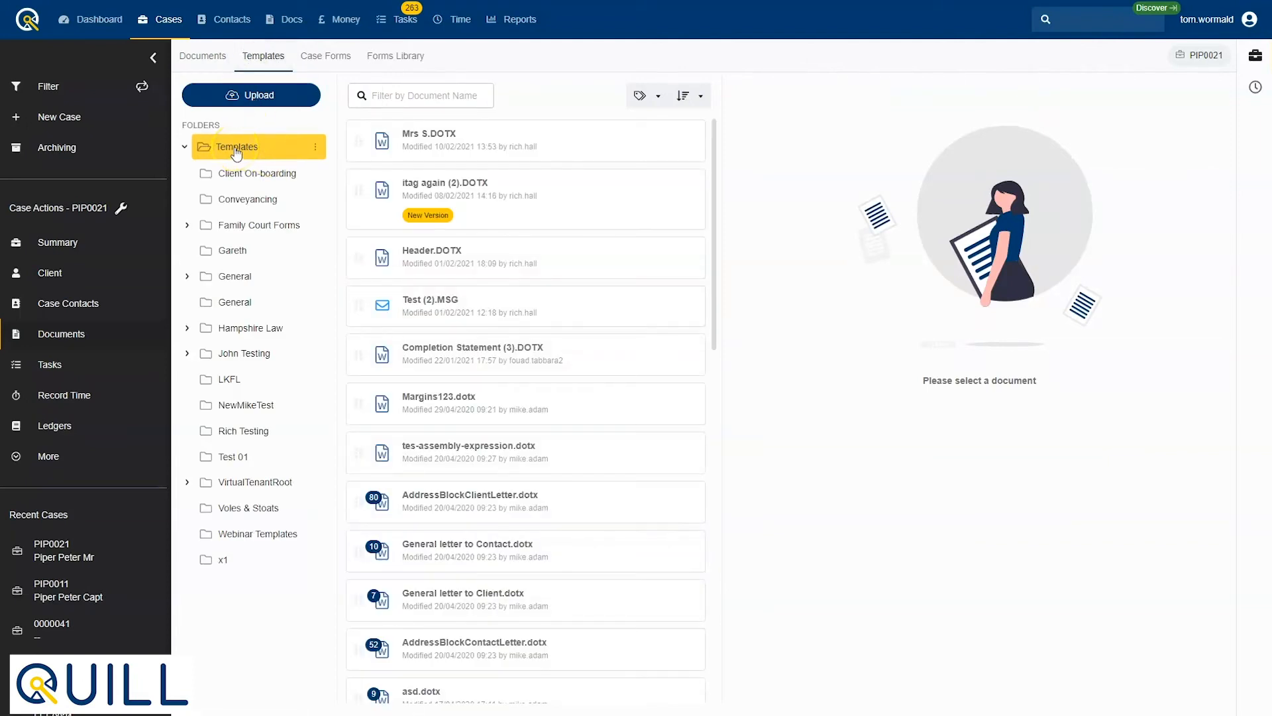
{"action": "left_click", "coordinate": [235, 151]}
{"action": "left_click", "coordinate": [248, 202]}
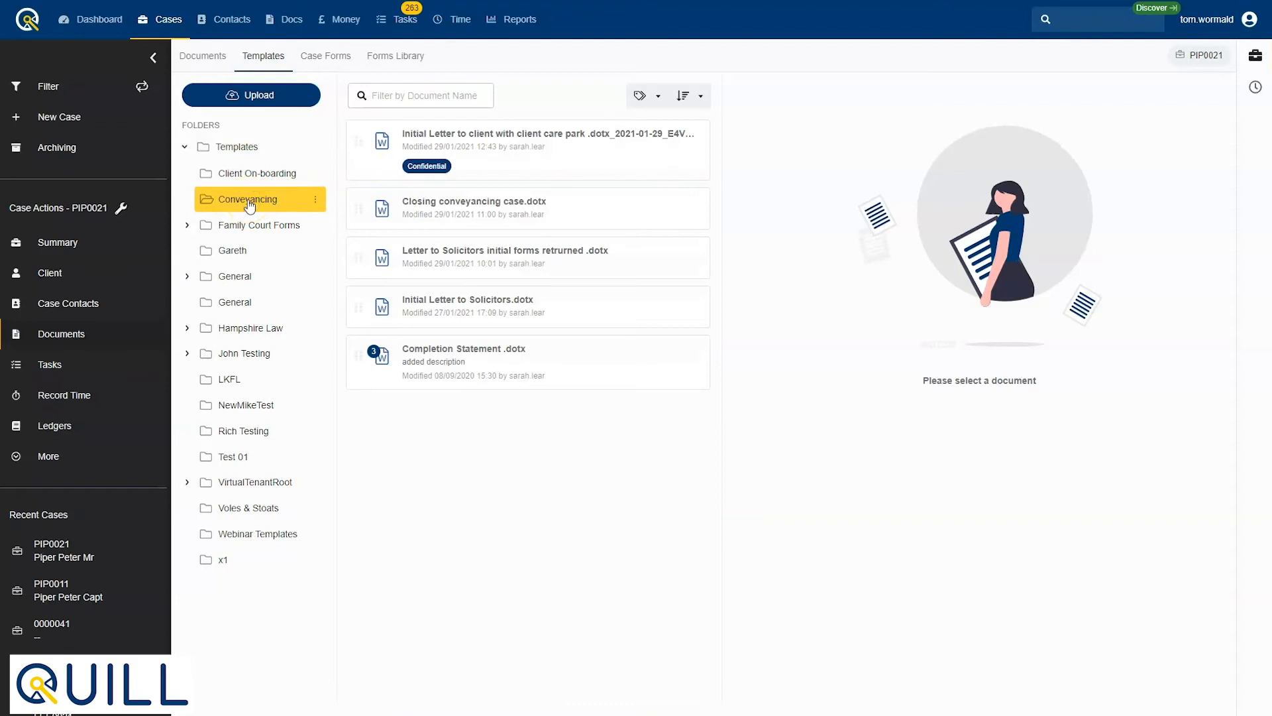
Step: Filter the Conveyancing templates by the name Client, and clear the filter
{"action": "left_click", "coordinate": [410, 95]}
{"action": "type", "text": "C"}
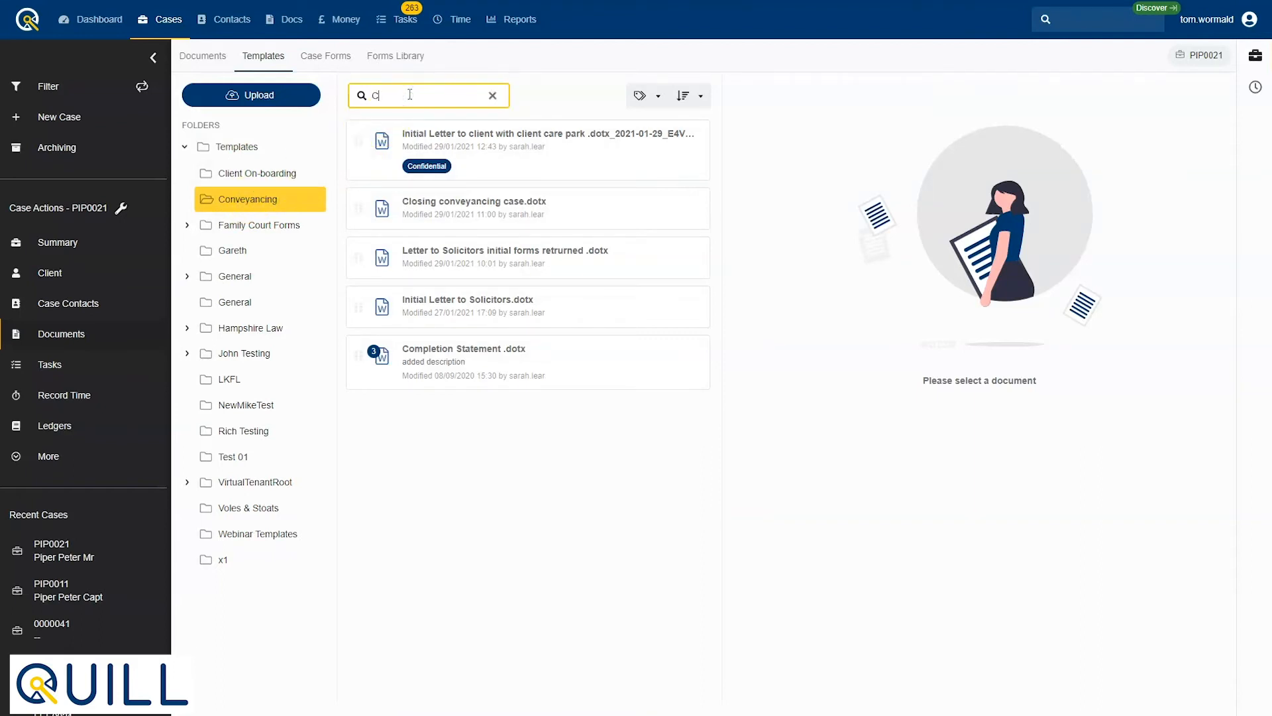
{"action": "type", "text": "lient"}
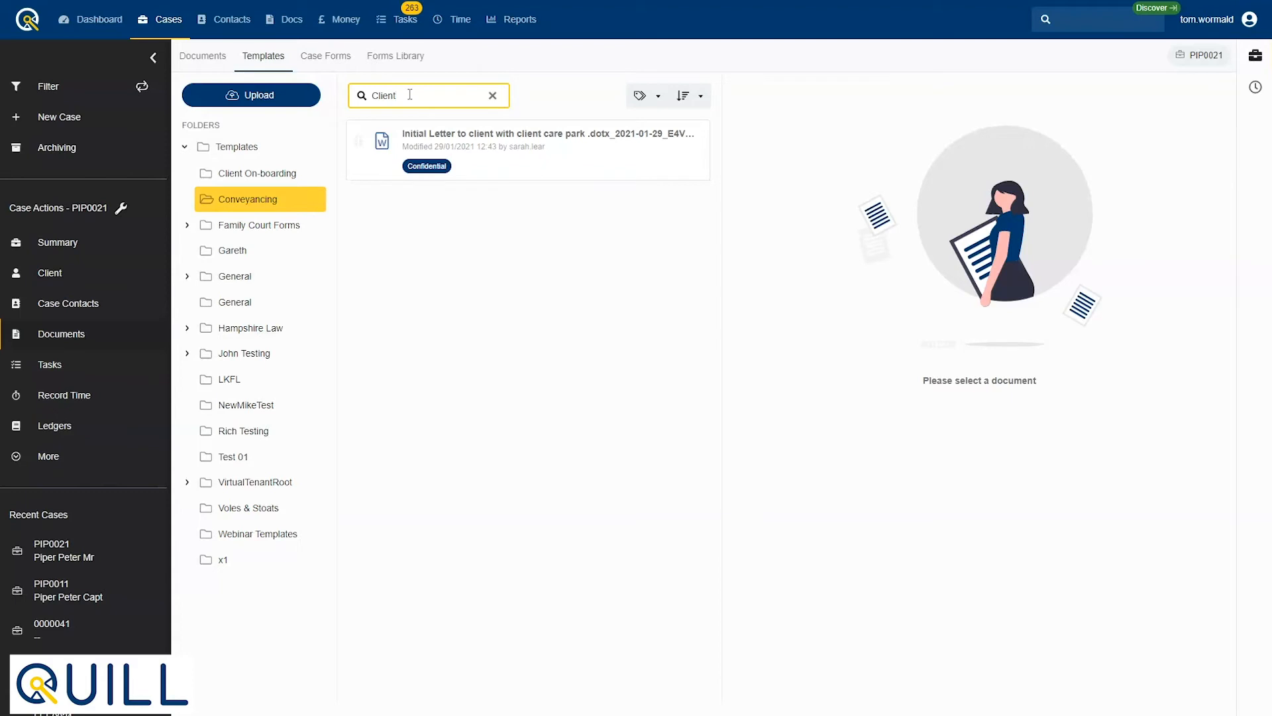
{"action": "key", "text": "BackSpace"}
{"action": "key", "text": "BackSpace"}
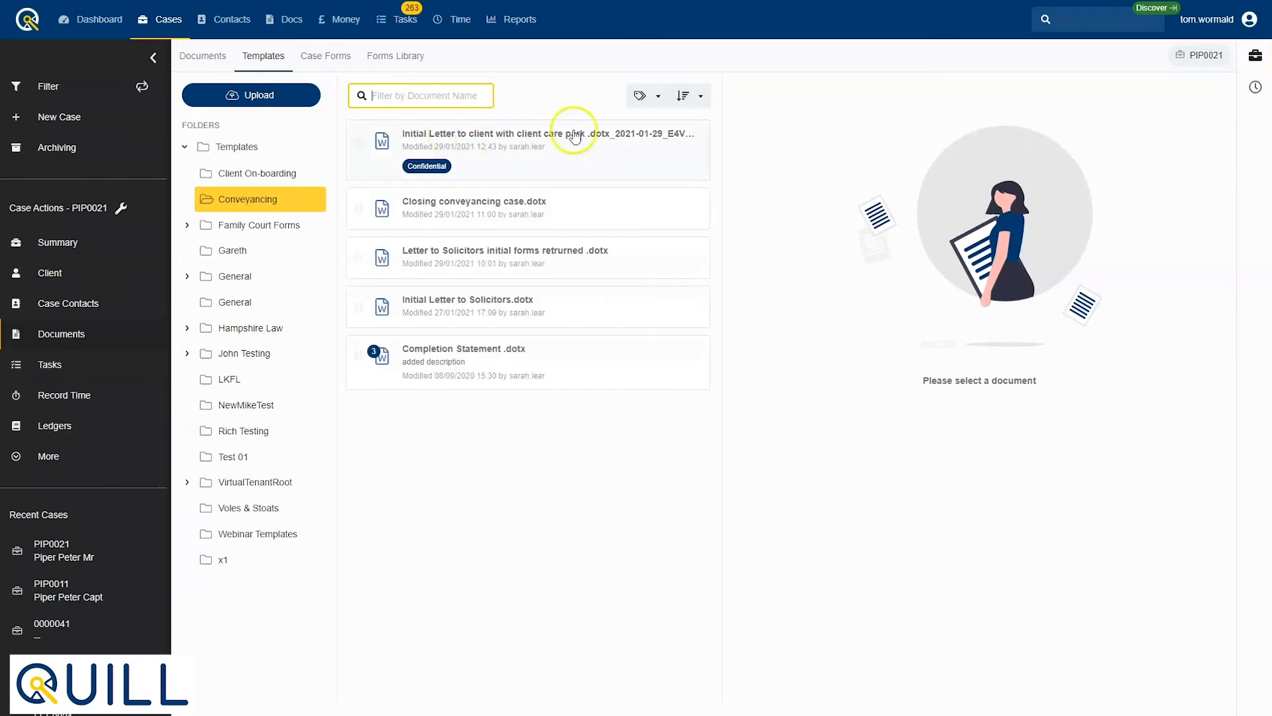
Step: Look over the label filters and sort options available for the Conveyancing templates
{"action": "left_click", "coordinate": [659, 96]}
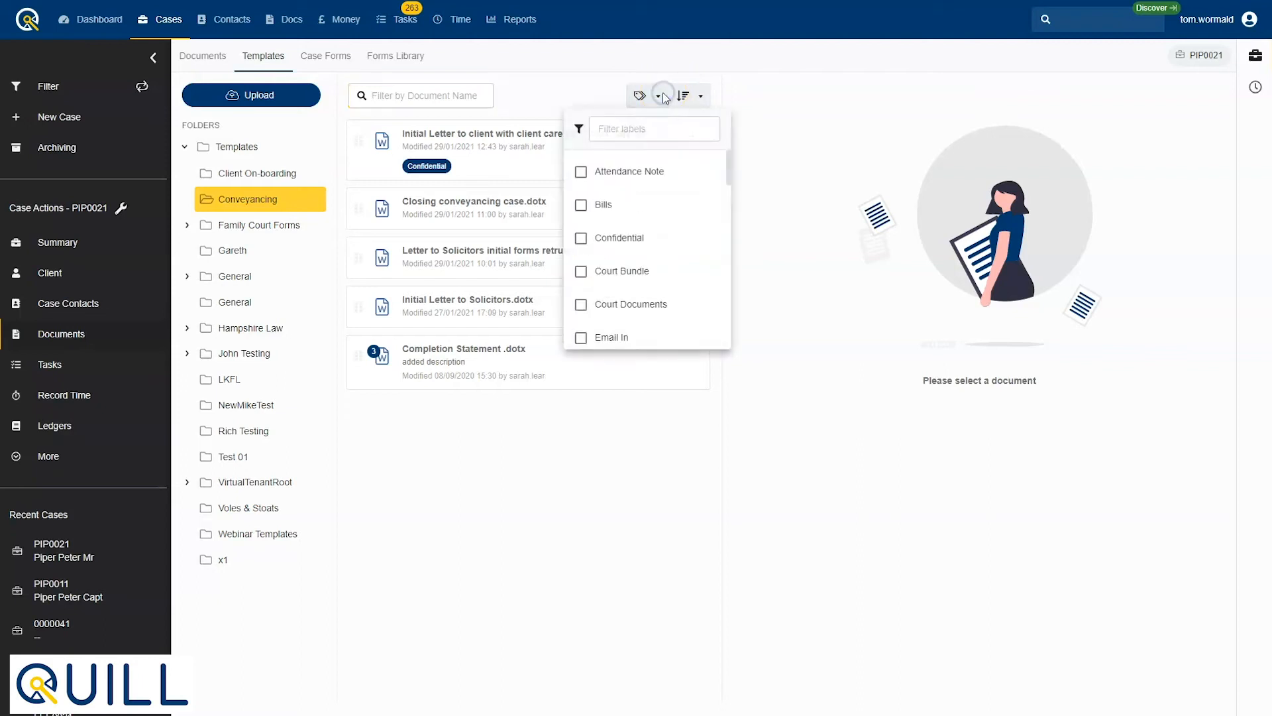
{"action": "left_click", "coordinate": [702, 97]}
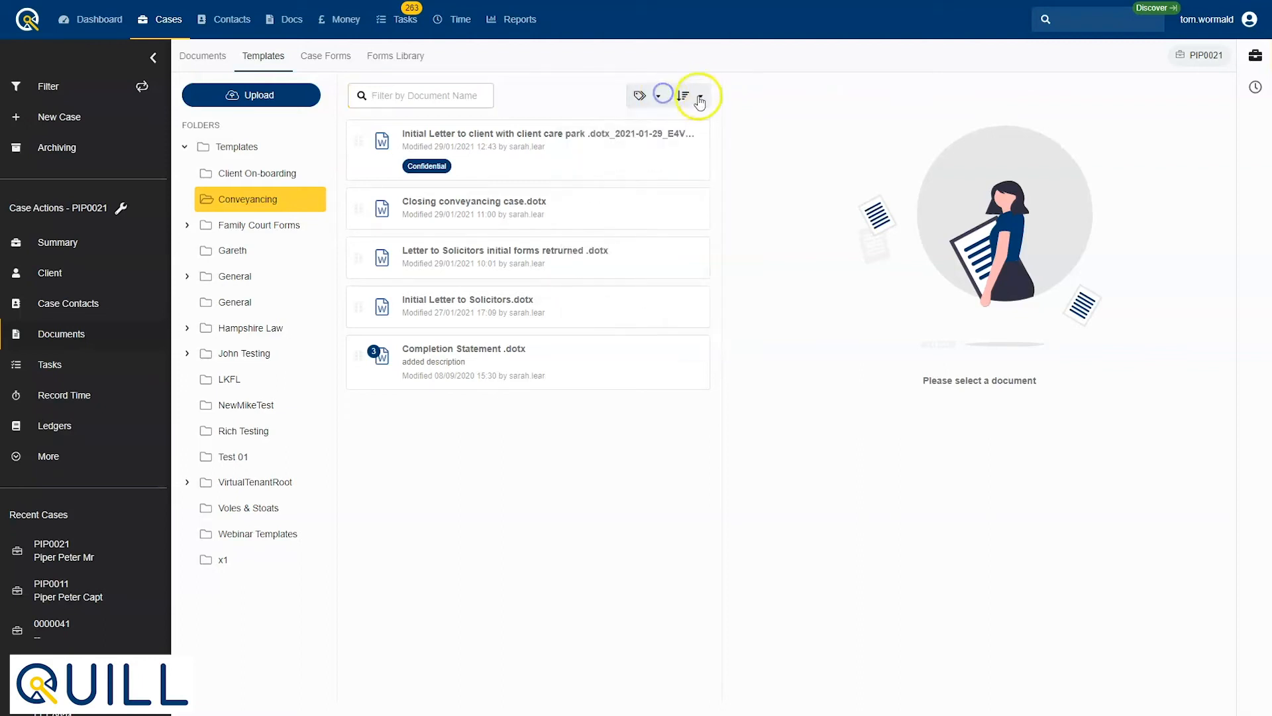
{"action": "left_click", "coordinate": [701, 95]}
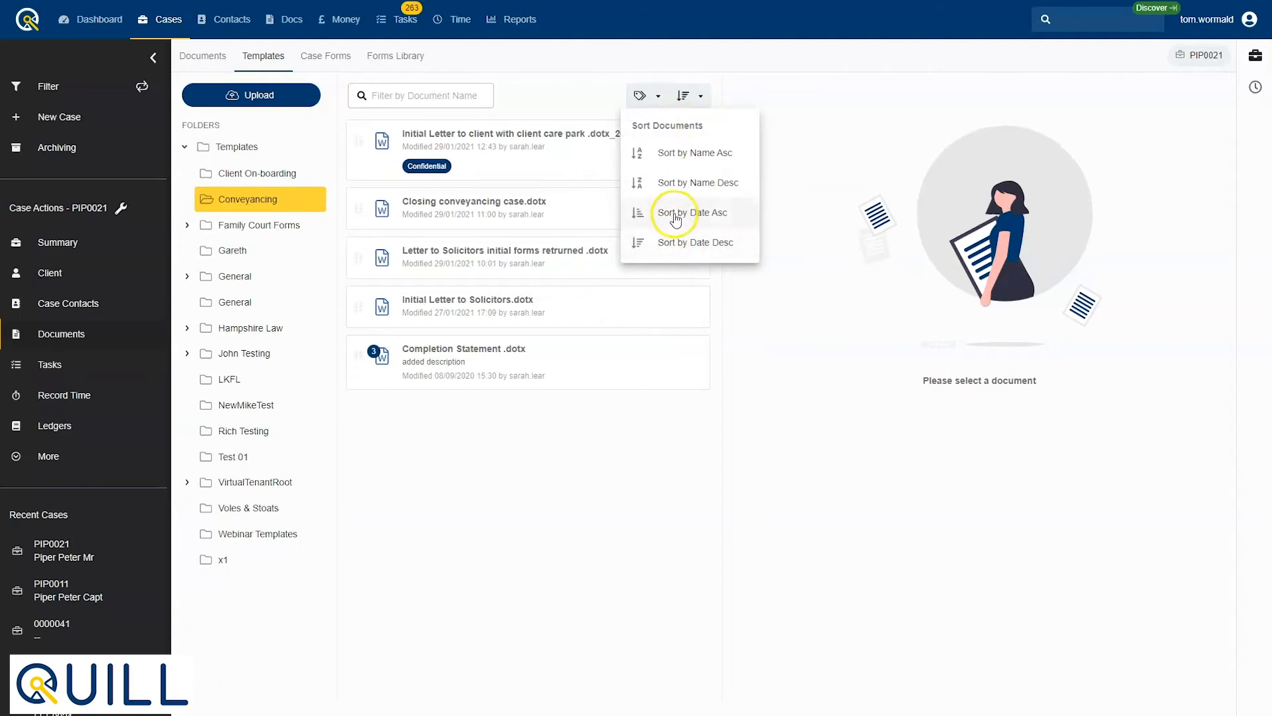
{"action": "left_click", "coordinate": [573, 93]}
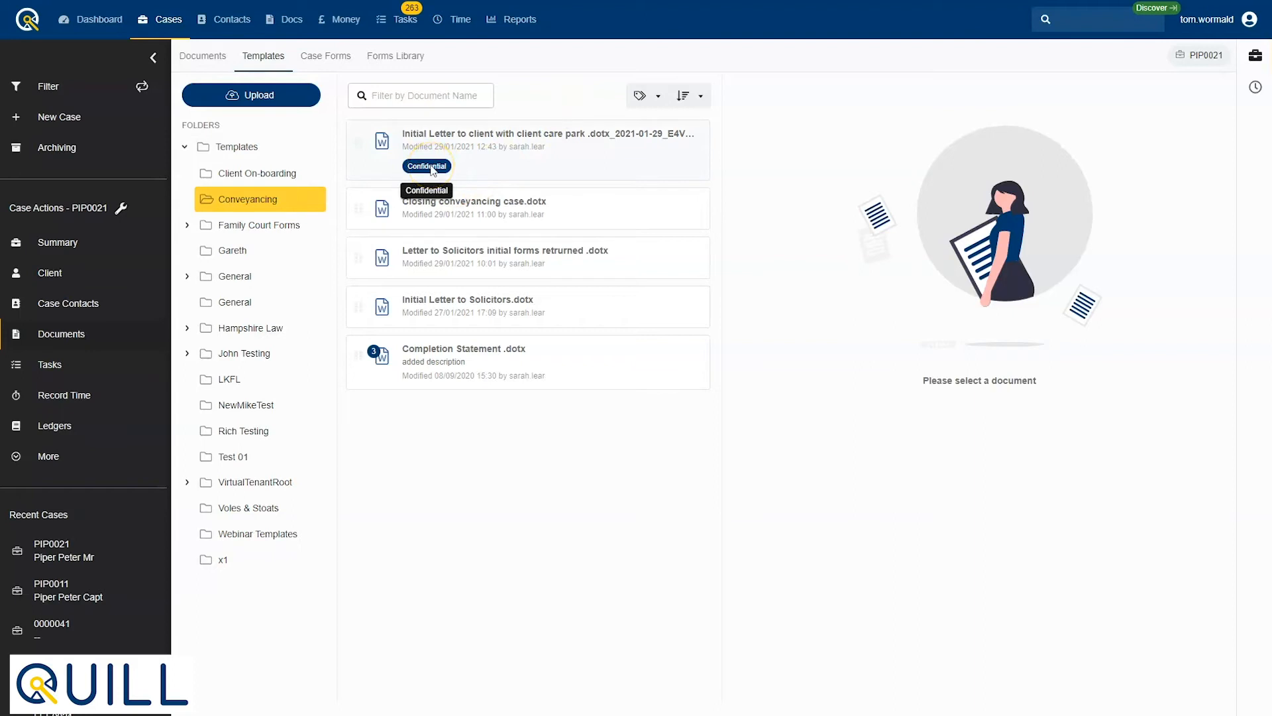
Step: Read the Initial Letter to client template in full-screen view, move on to Closing conveyancing case.dotx, and close the view
{"action": "left_click", "coordinate": [517, 170]}
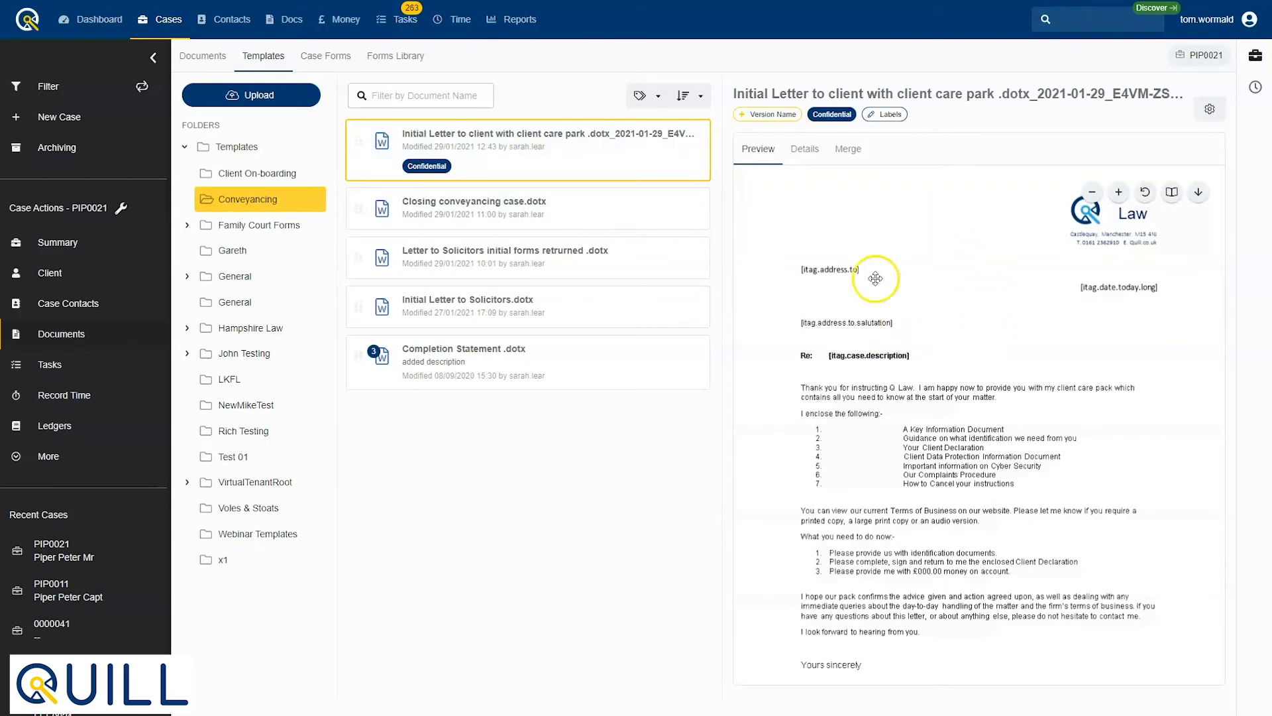
{"action": "left_click", "coordinate": [1172, 193]}
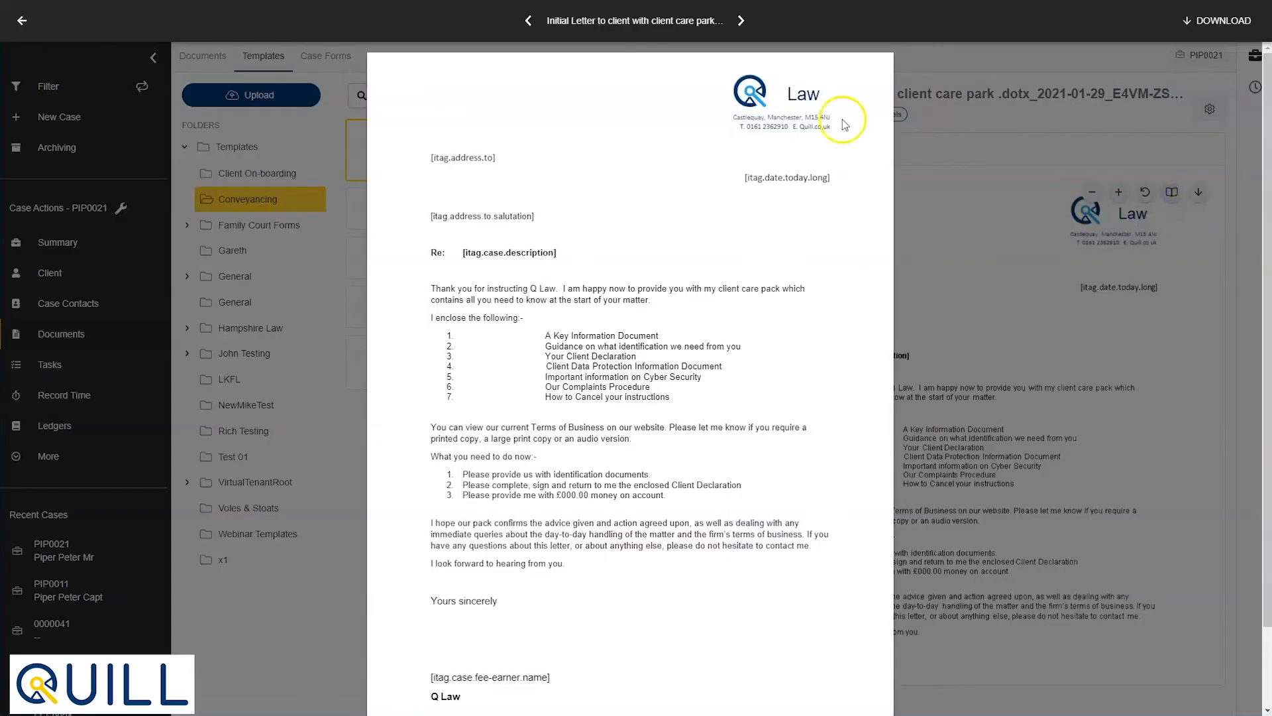
{"action": "left_click", "coordinate": [739, 22]}
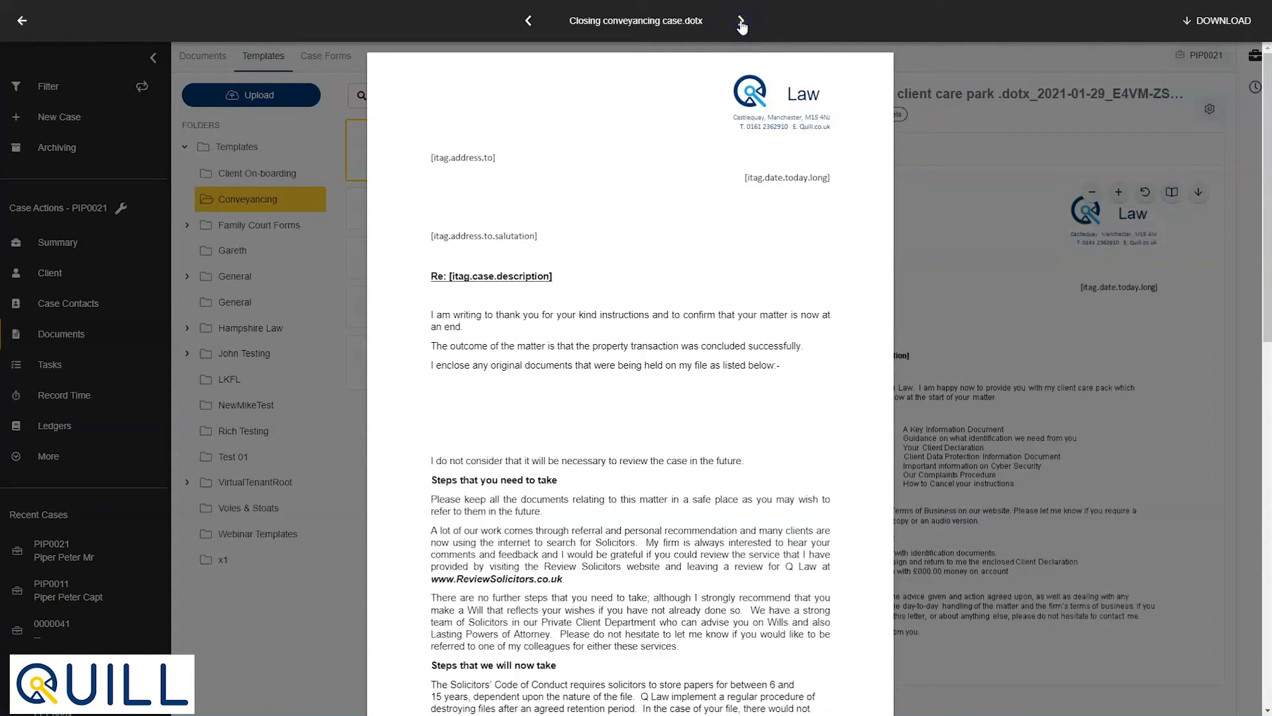
{"action": "left_click", "coordinate": [937, 292]}
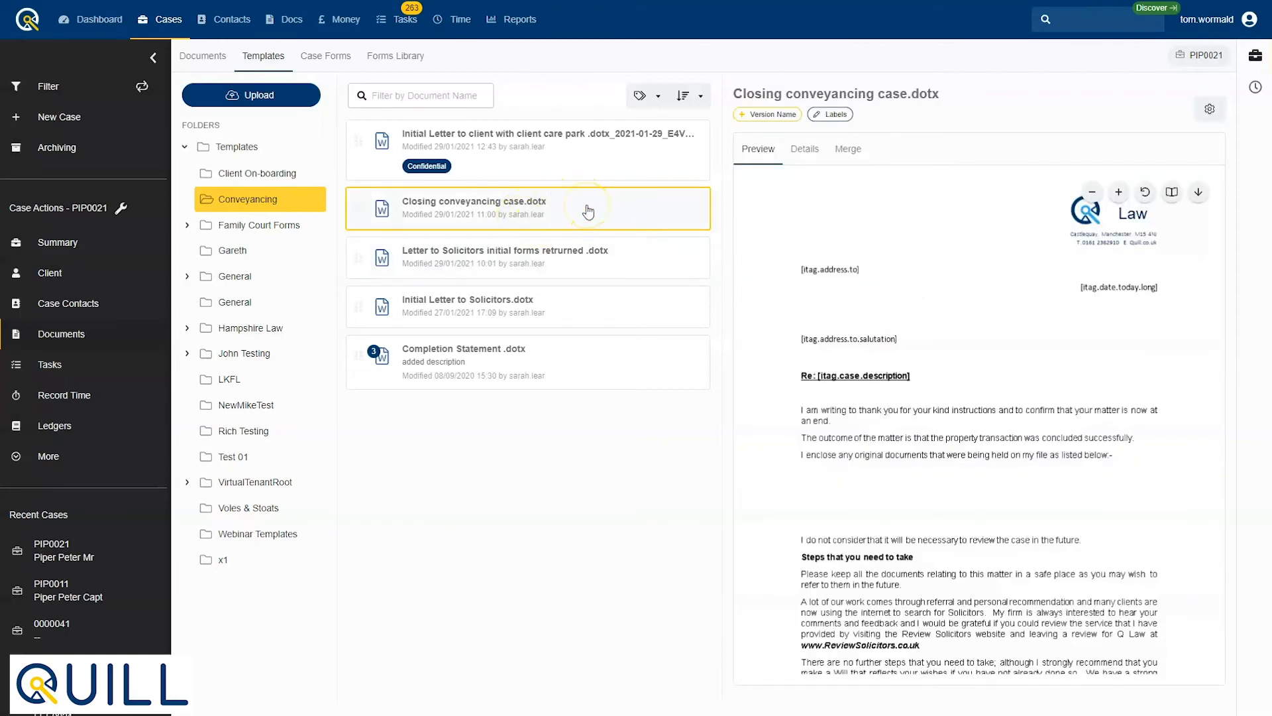
Step: Select the Initial Letter to client template again and show its document details
{"action": "left_click", "coordinate": [599, 163]}
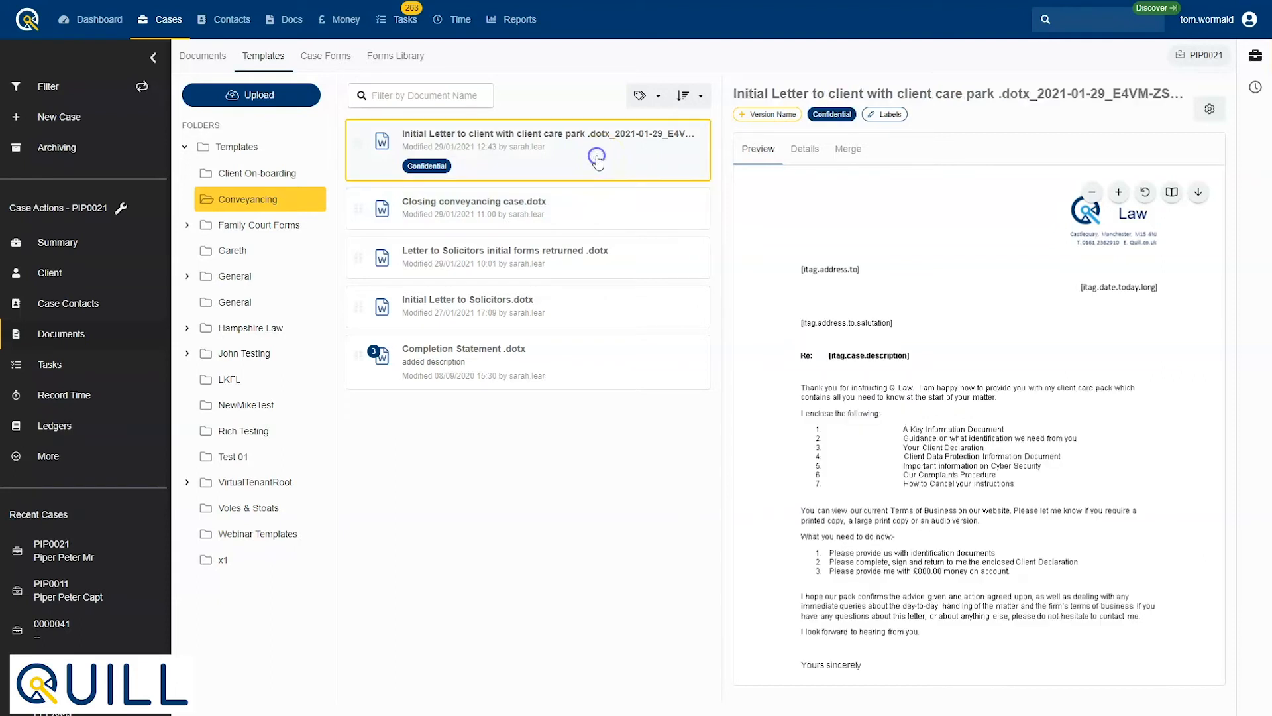
{"action": "left_click", "coordinate": [805, 152]}
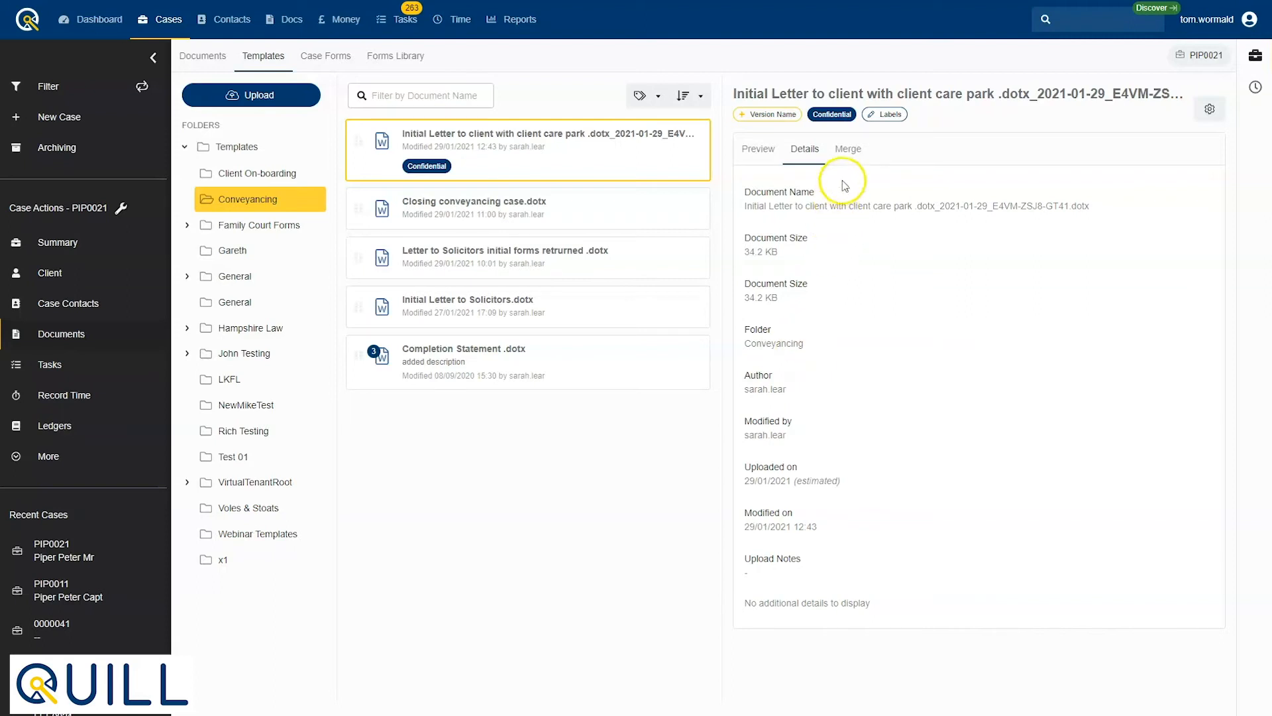
Step: Merge the selected Initial Letter to client template with the case's client as the contact
{"action": "left_click", "coordinate": [845, 154]}
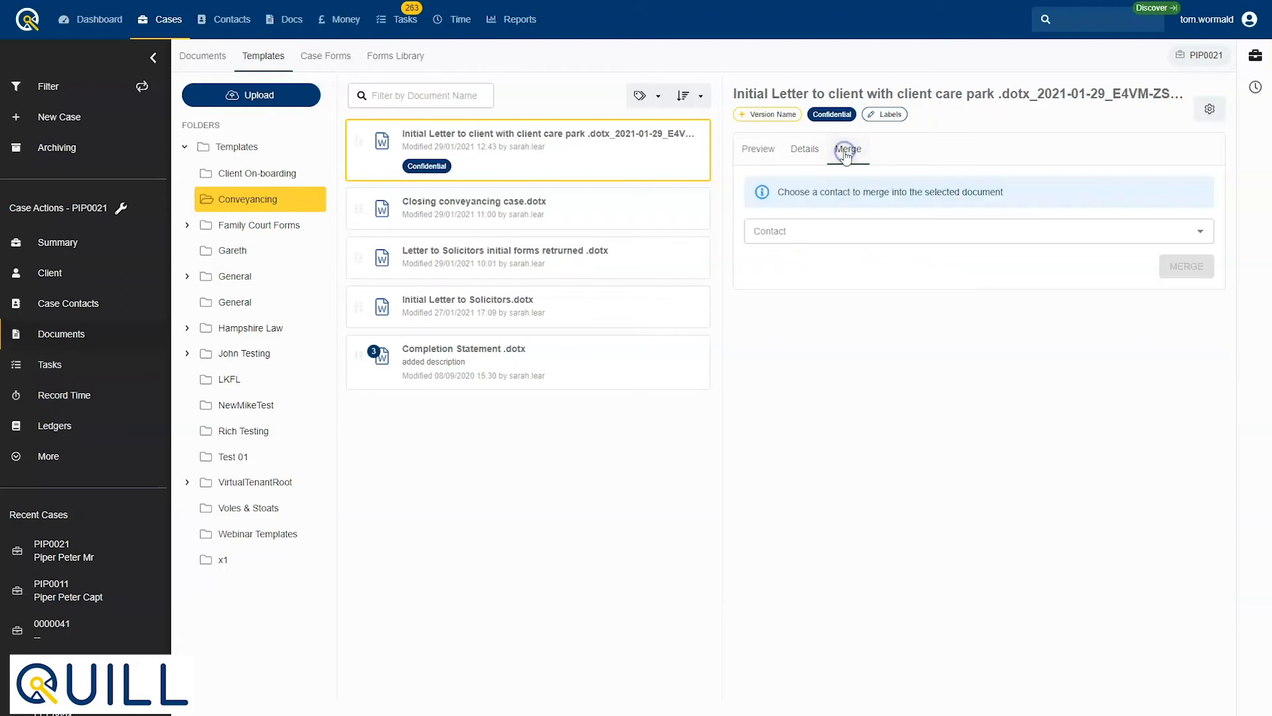
{"action": "left_click", "coordinate": [1202, 233]}
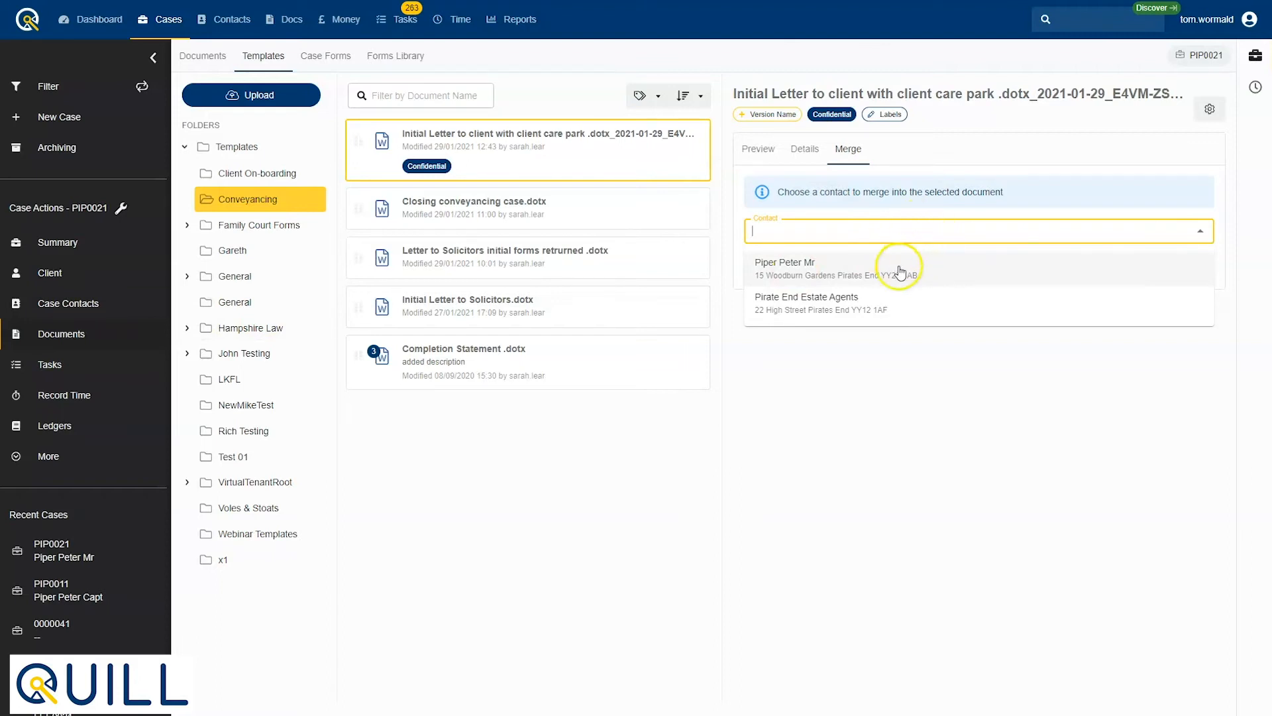
{"action": "left_click", "coordinate": [851, 271]}
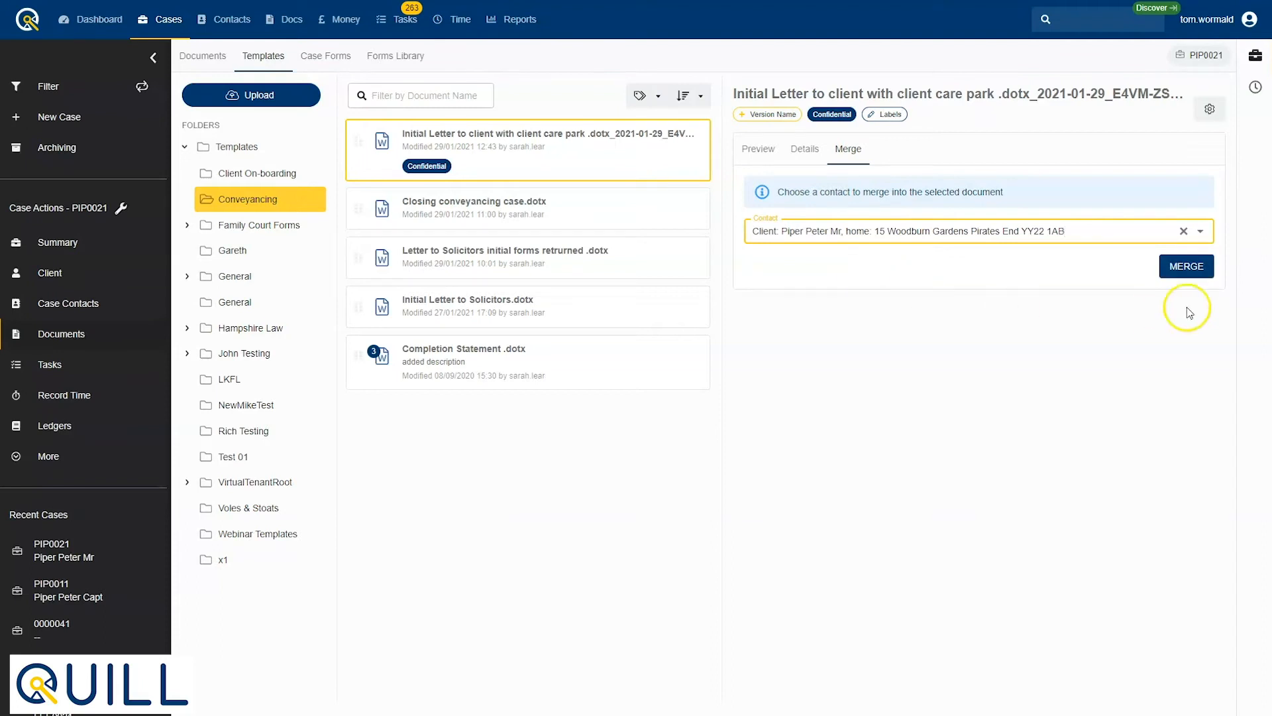
{"action": "left_click", "coordinate": [1195, 273]}
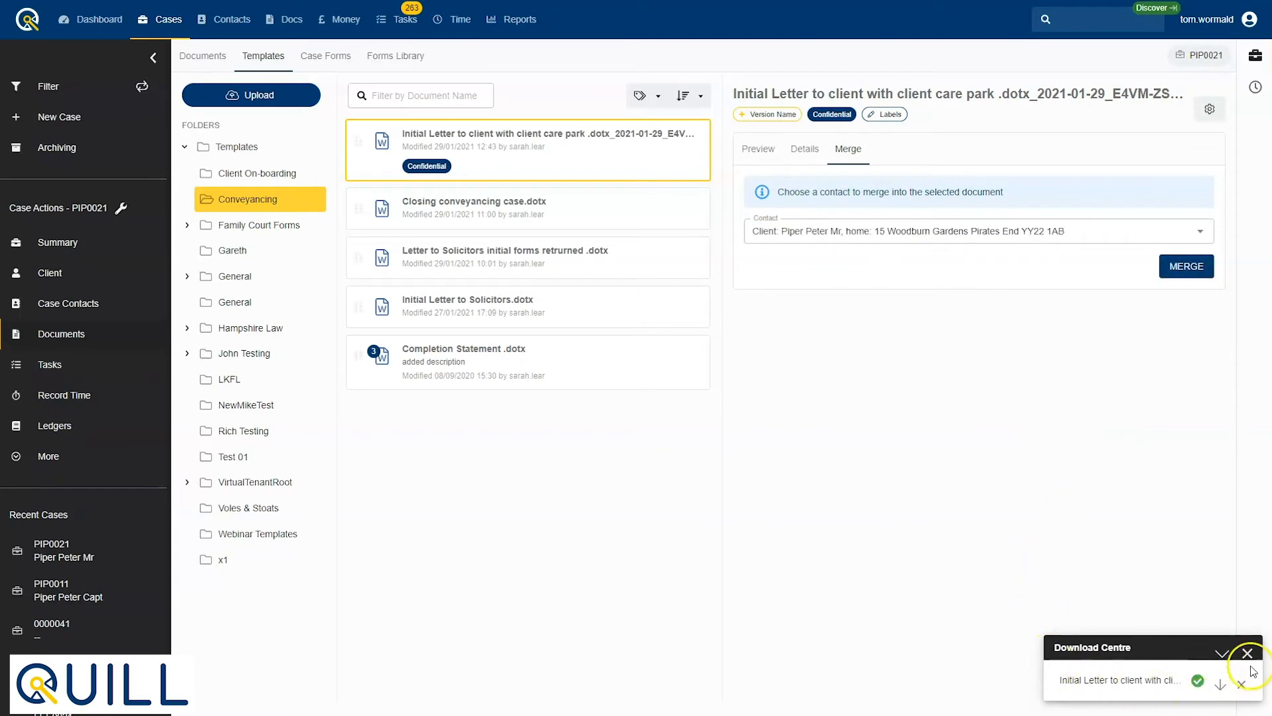
Step: Open the merged letter in Word, enable editing, and add the text "Amend" on the empty line below the Re: heading
{"action": "left_click", "coordinate": [1173, 679]}
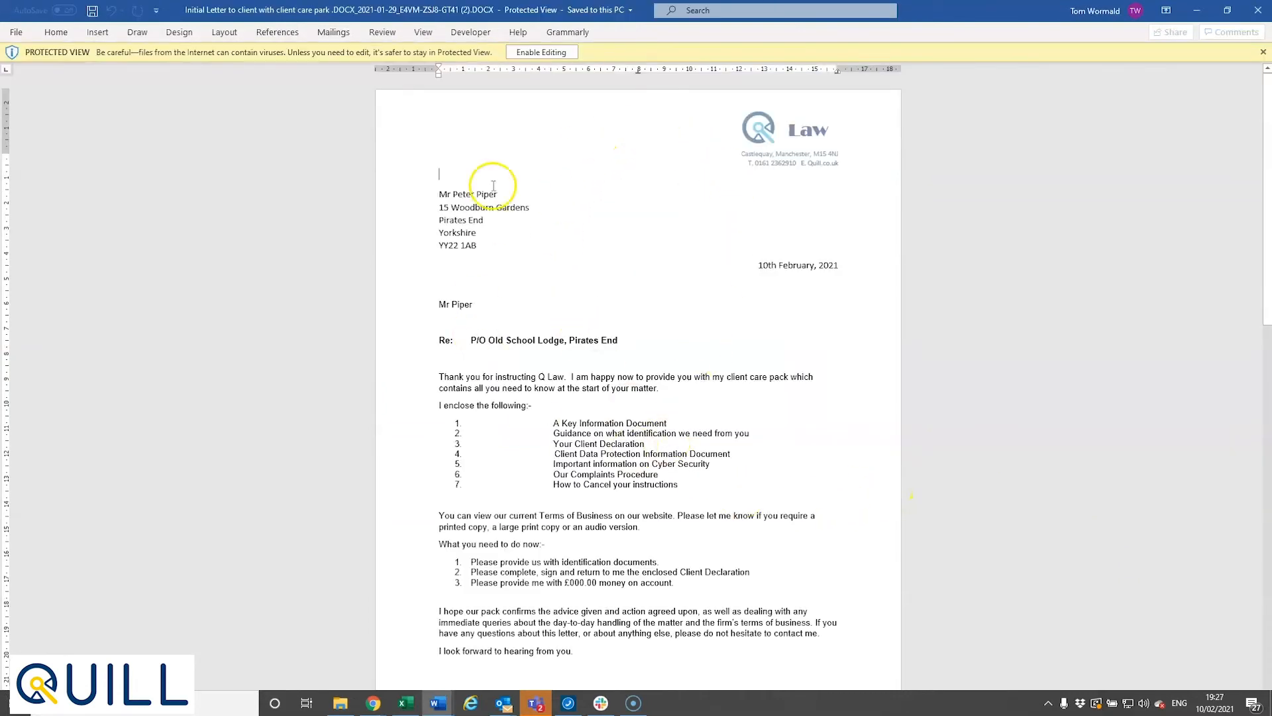
{"action": "left_click", "coordinate": [542, 53]}
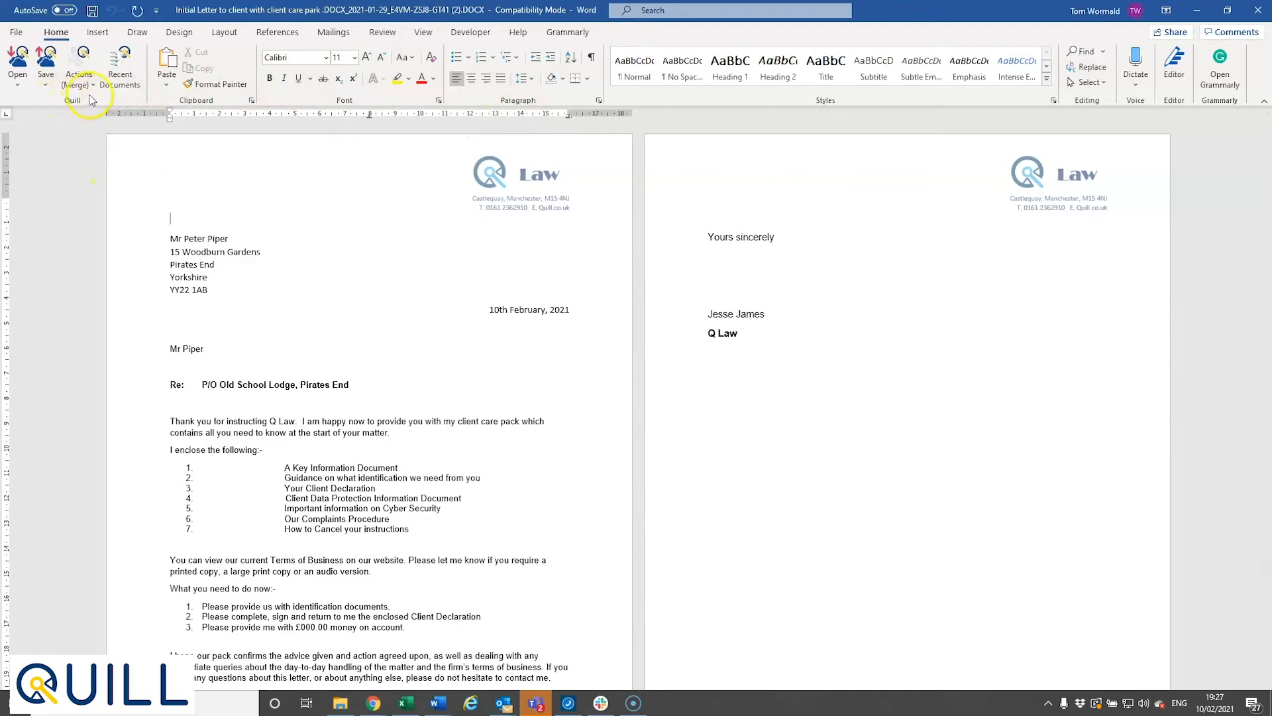
{"action": "left_click", "coordinate": [183, 405]}
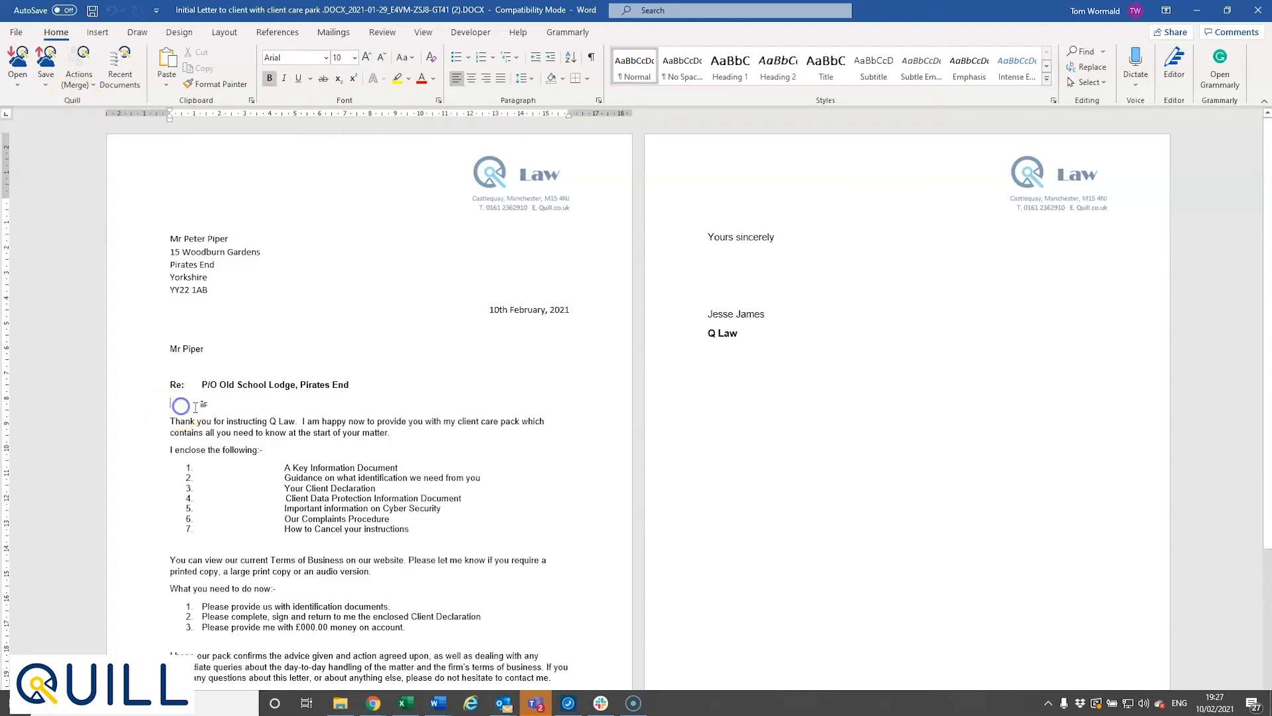
{"action": "type", "text": "Amend"}
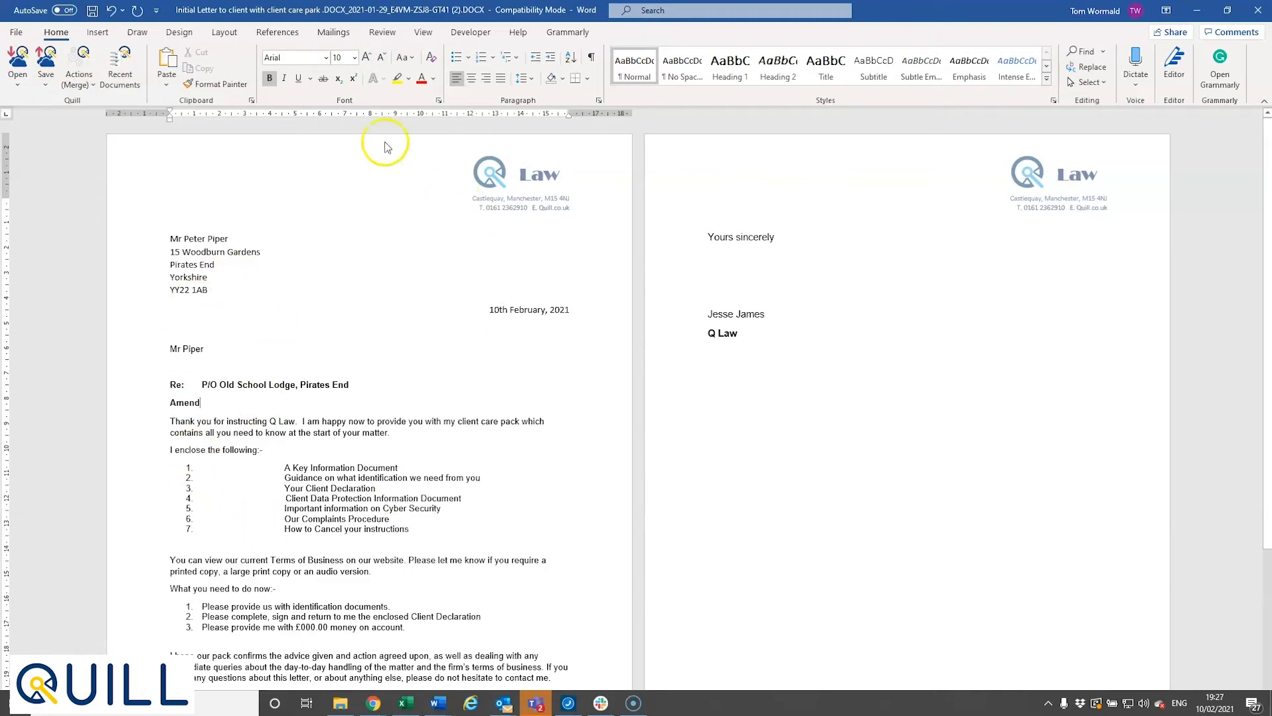
Step: Start saving the letter to Quill with the subject "Client Care Letter" and the Correspondence folder
{"action": "left_click", "coordinate": [44, 89]}
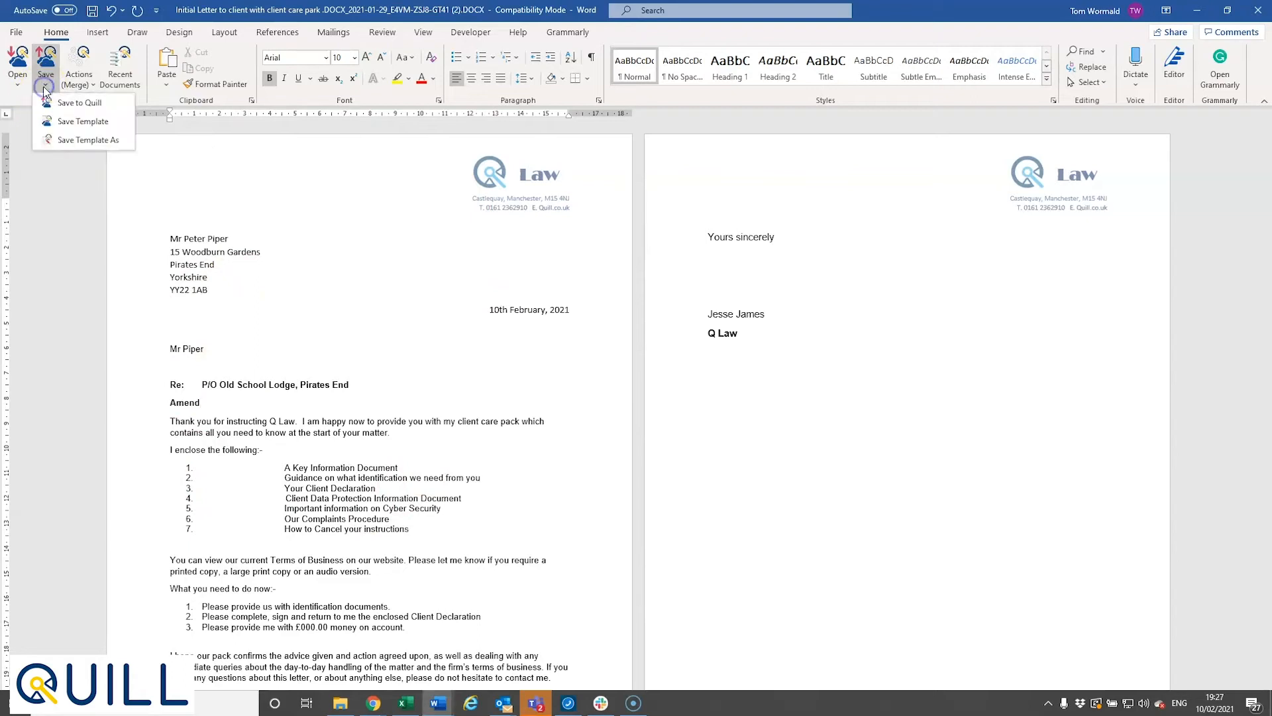
{"action": "left_click", "coordinate": [56, 102]}
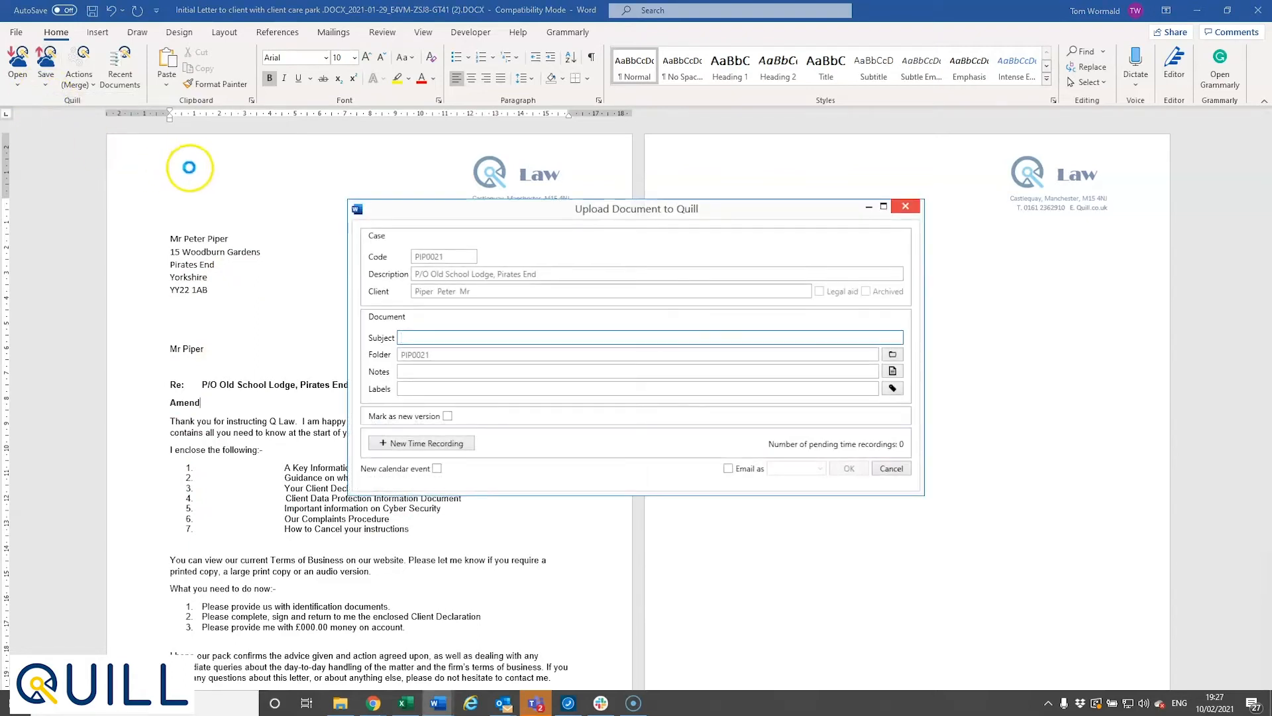
{"action": "double_click", "coordinate": [455, 256]}
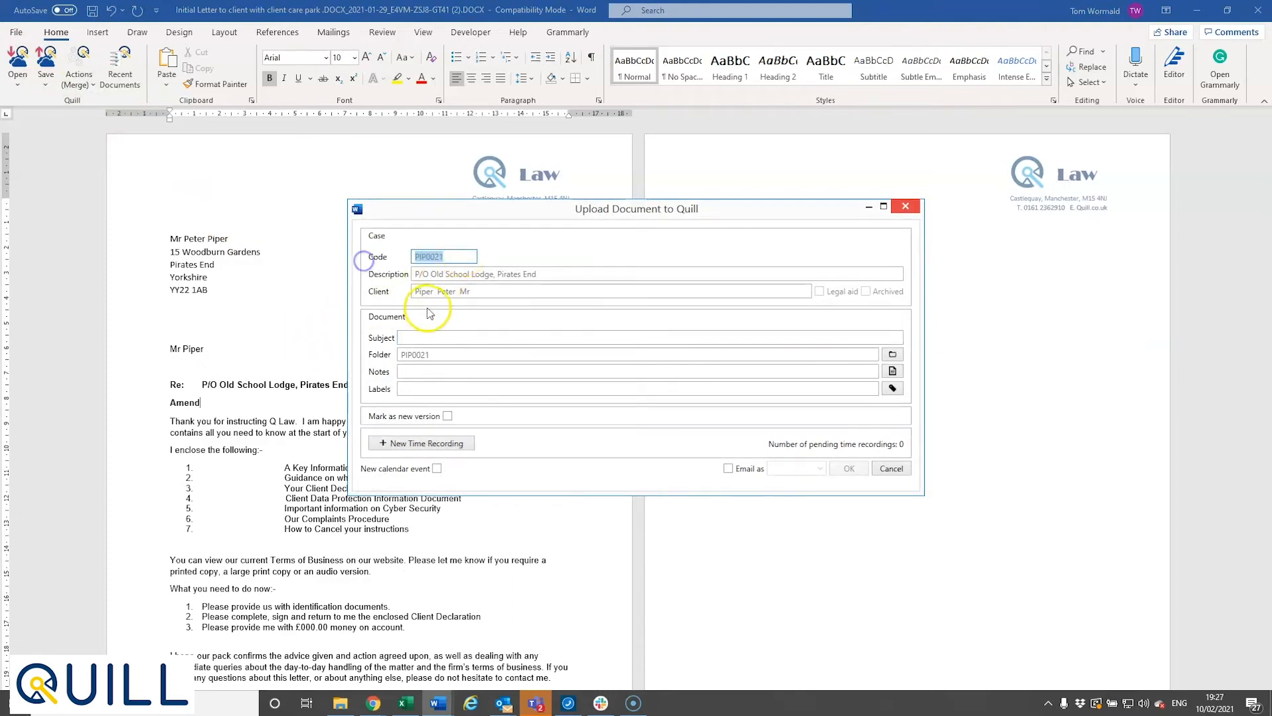
{"action": "left_click", "coordinate": [474, 337]}
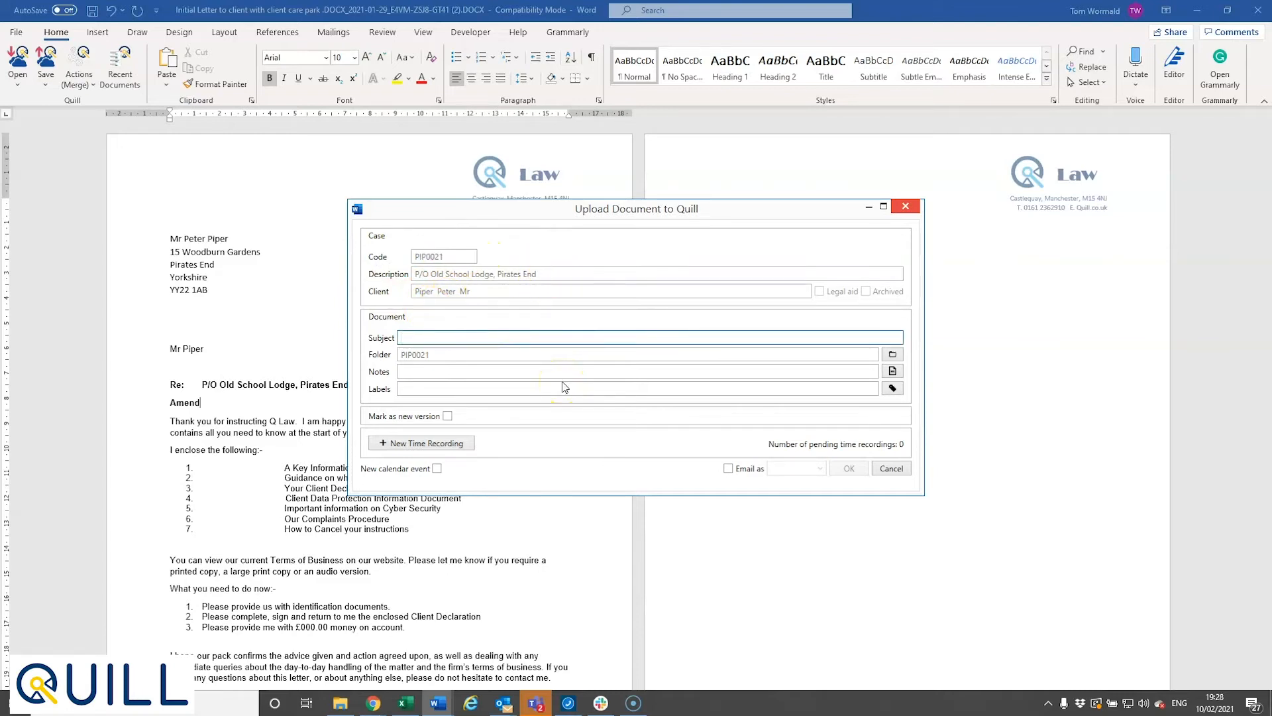
{"action": "type", "text": "Client Care Letter"}
{"action": "left_click", "coordinate": [893, 354]}
{"action": "left_click", "coordinate": [616, 276]}
{"action": "left_click", "coordinate": [660, 482]}
Step: Filter the labels by "Letter" and assign the Letter Out label to the document being uploaded
{"action": "left_click", "coordinate": [892, 389]}
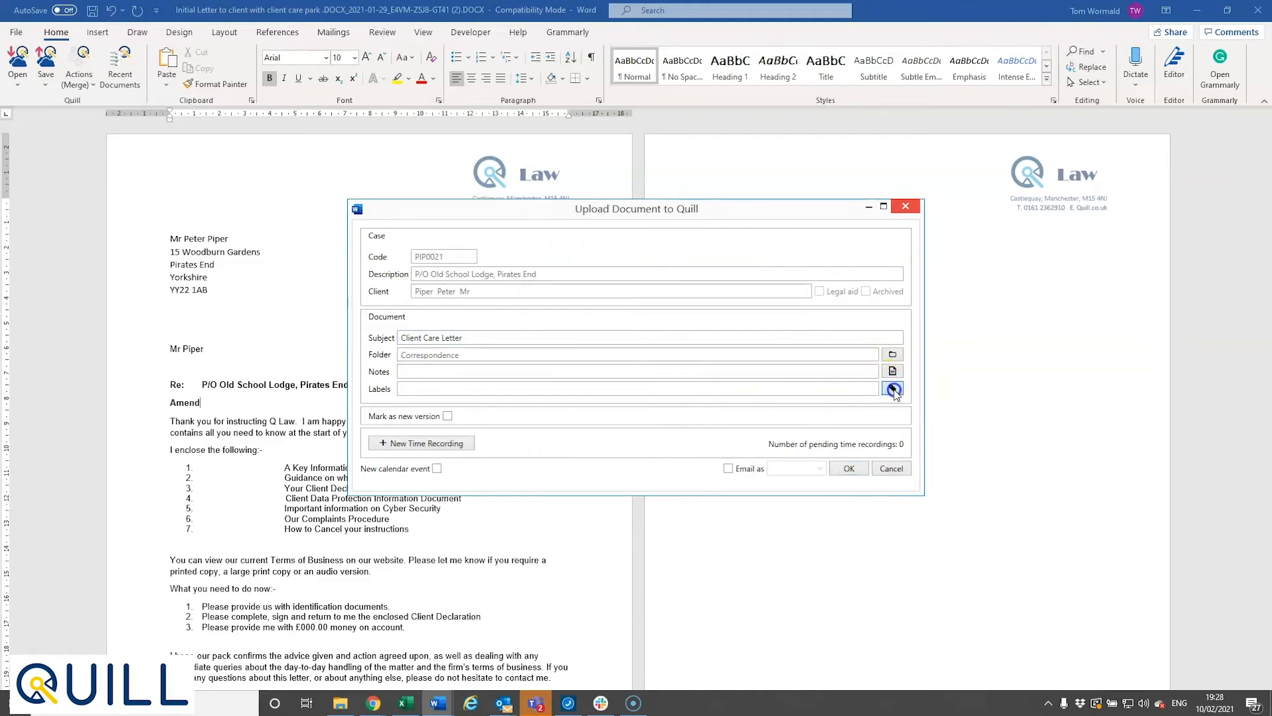
{"action": "type", "text": "Letter"}
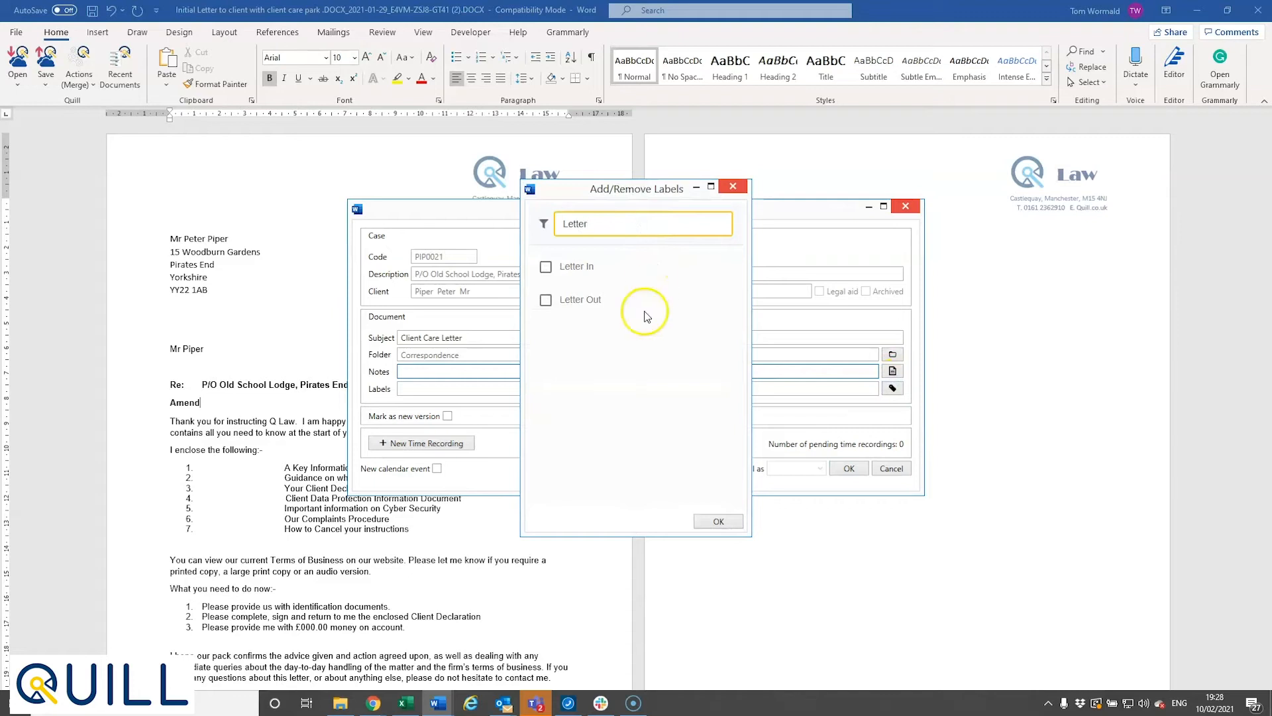
{"action": "left_click", "coordinate": [588, 299]}
{"action": "left_click", "coordinate": [718, 521]}
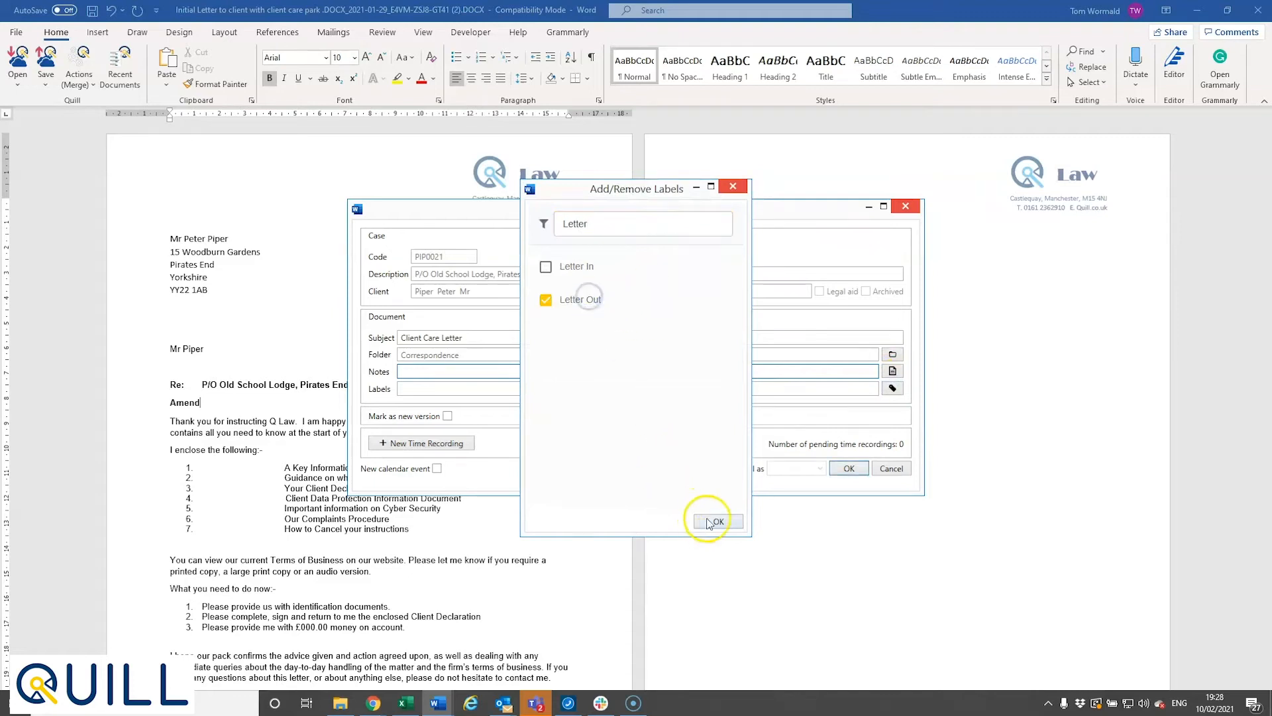
Step: Mark the uploaded document as a new version and name it "Version 1"
{"action": "left_click", "coordinate": [447, 416]}
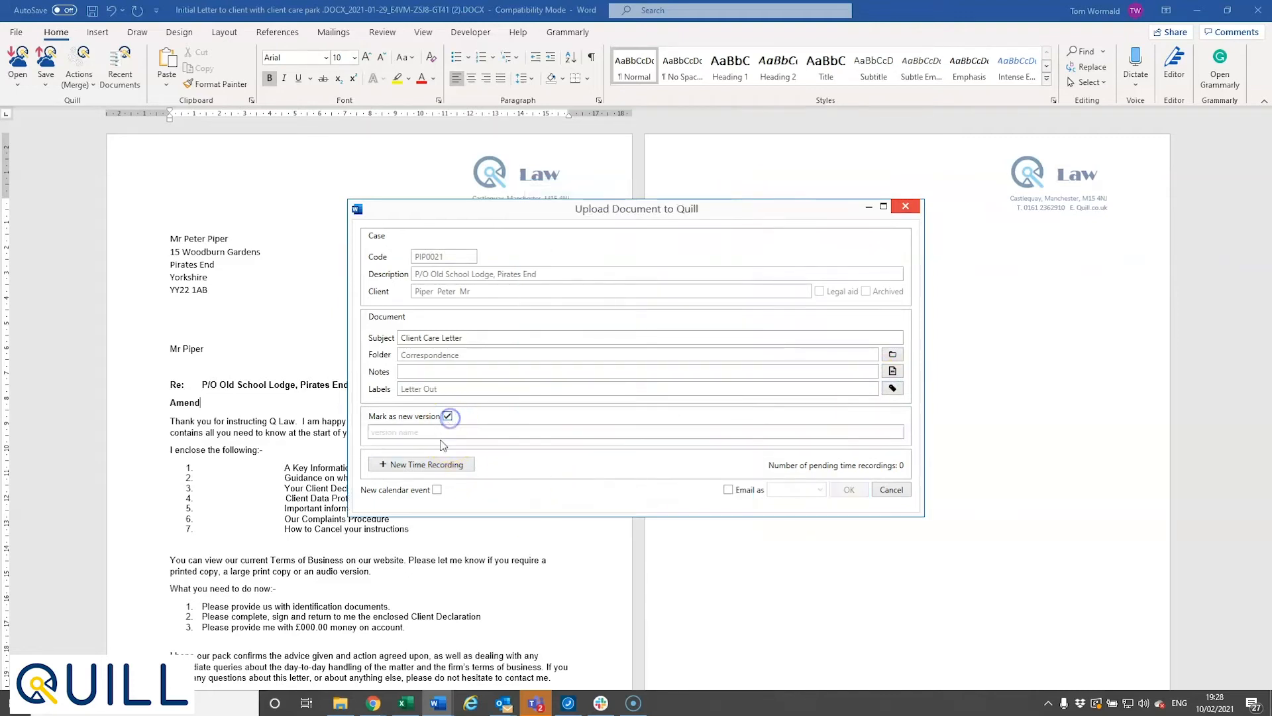
{"action": "left_click", "coordinate": [440, 431]}
{"action": "type", "text": "Version 1"}
{"action": "left_click", "coordinate": [449, 428]}
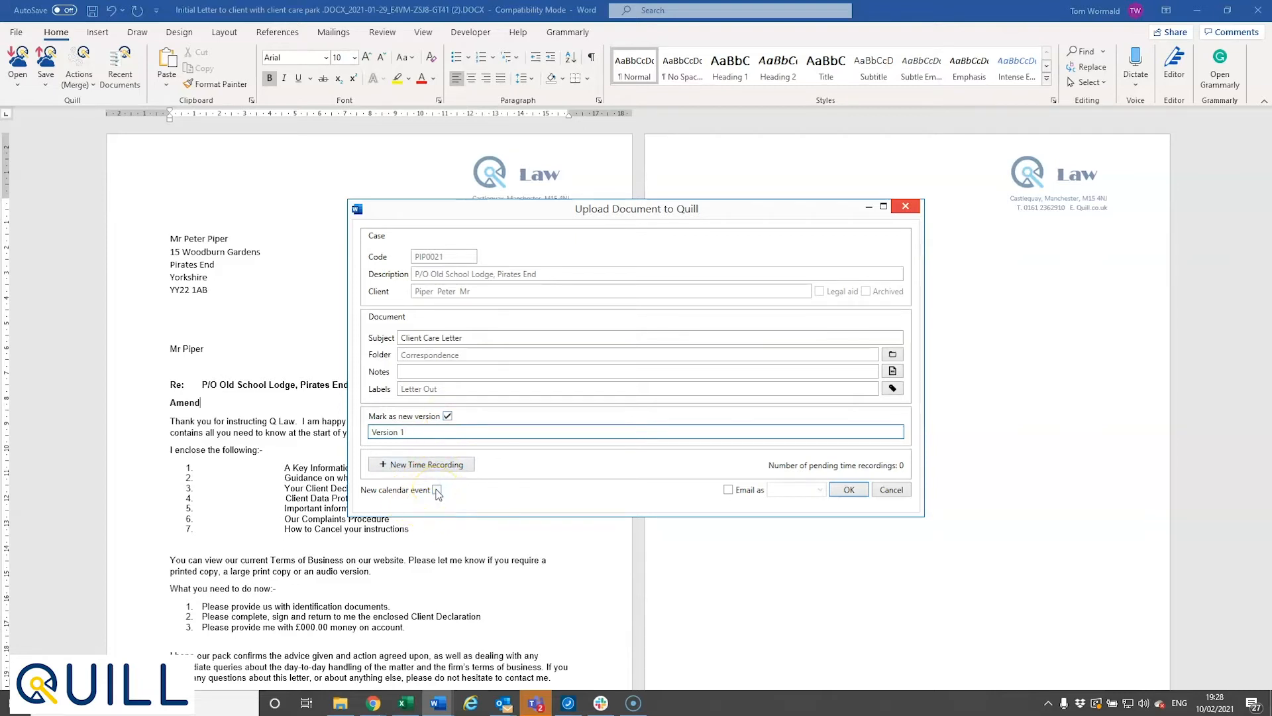
Step: Add two blank time recordings to the upload and close the Record Time window
{"action": "left_click", "coordinate": [421, 466]}
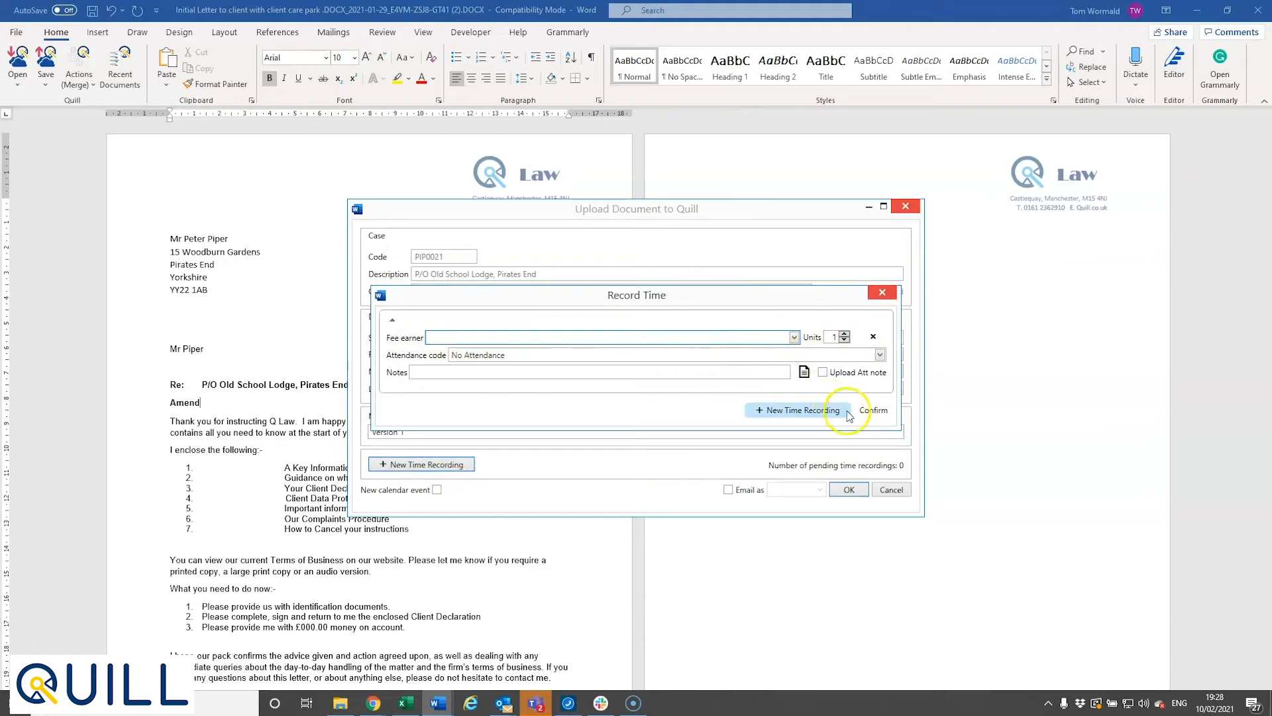
{"action": "left_click", "coordinate": [786, 411]}
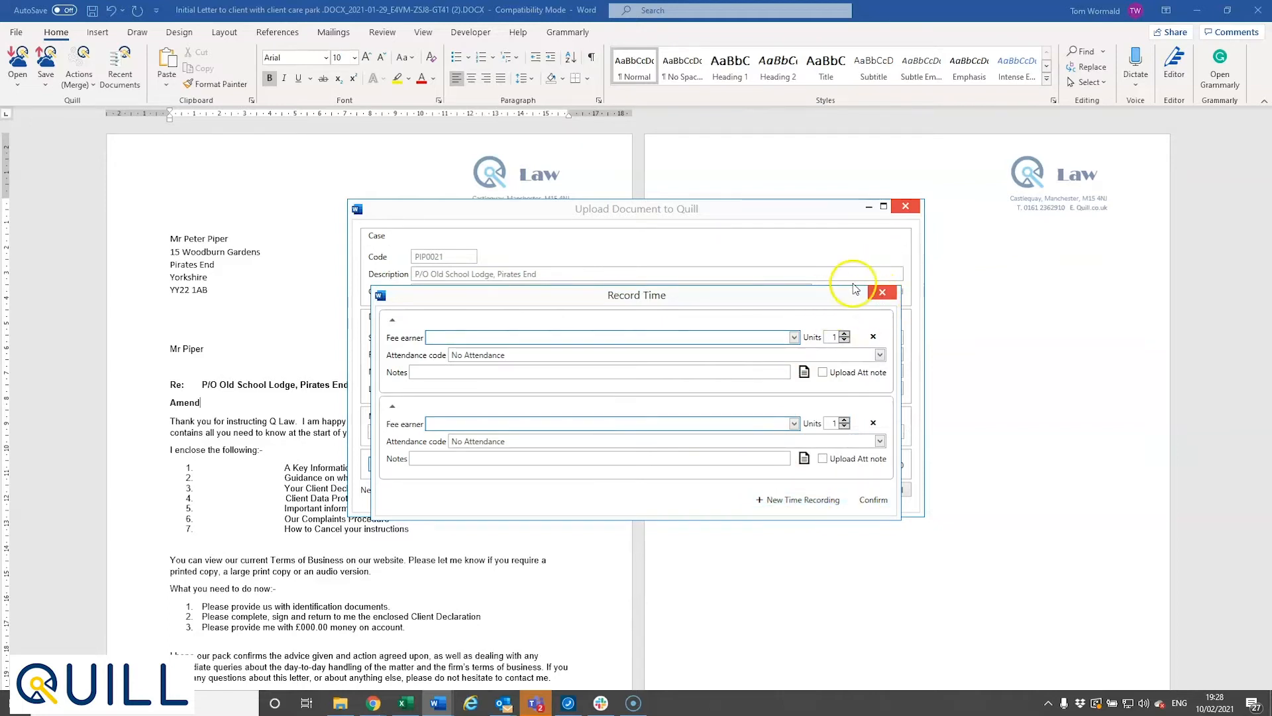
{"action": "left_click", "coordinate": [881, 294]}
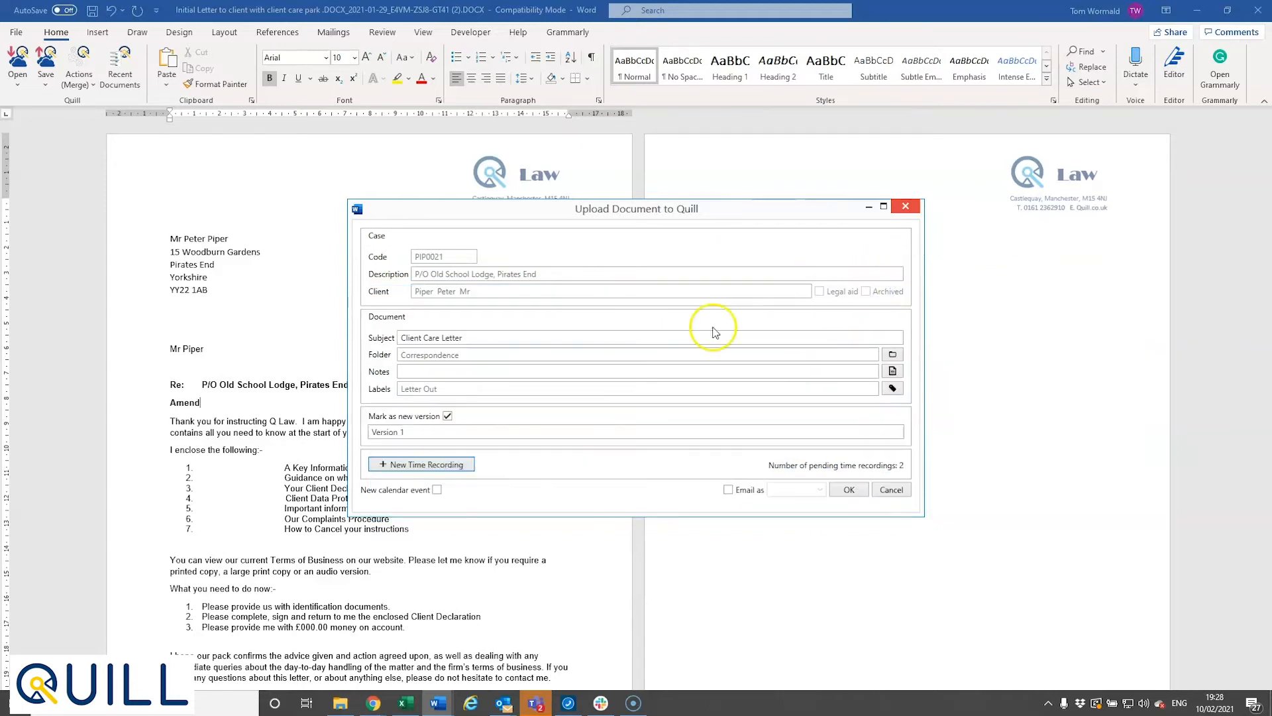
Step: Set the letter to be emailed as a PDF and confirm the upload to Quill
{"action": "left_click", "coordinate": [728, 489]}
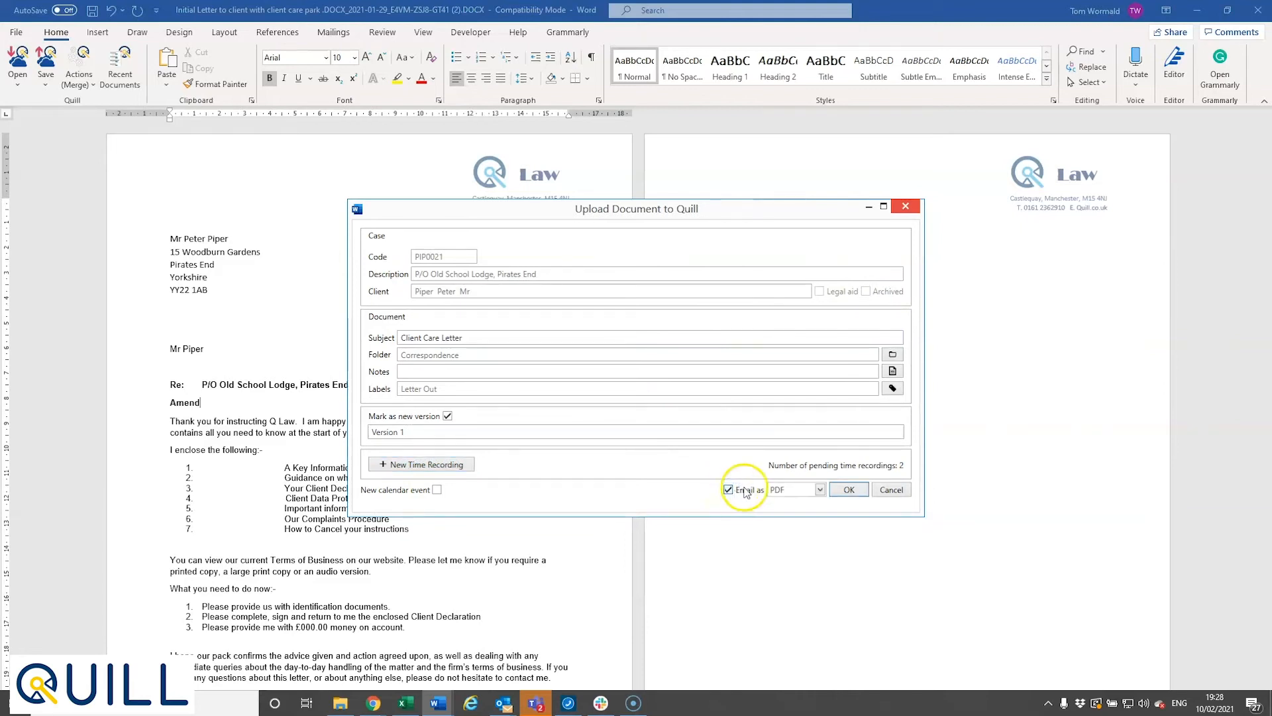
{"action": "left_click", "coordinate": [820, 490]}
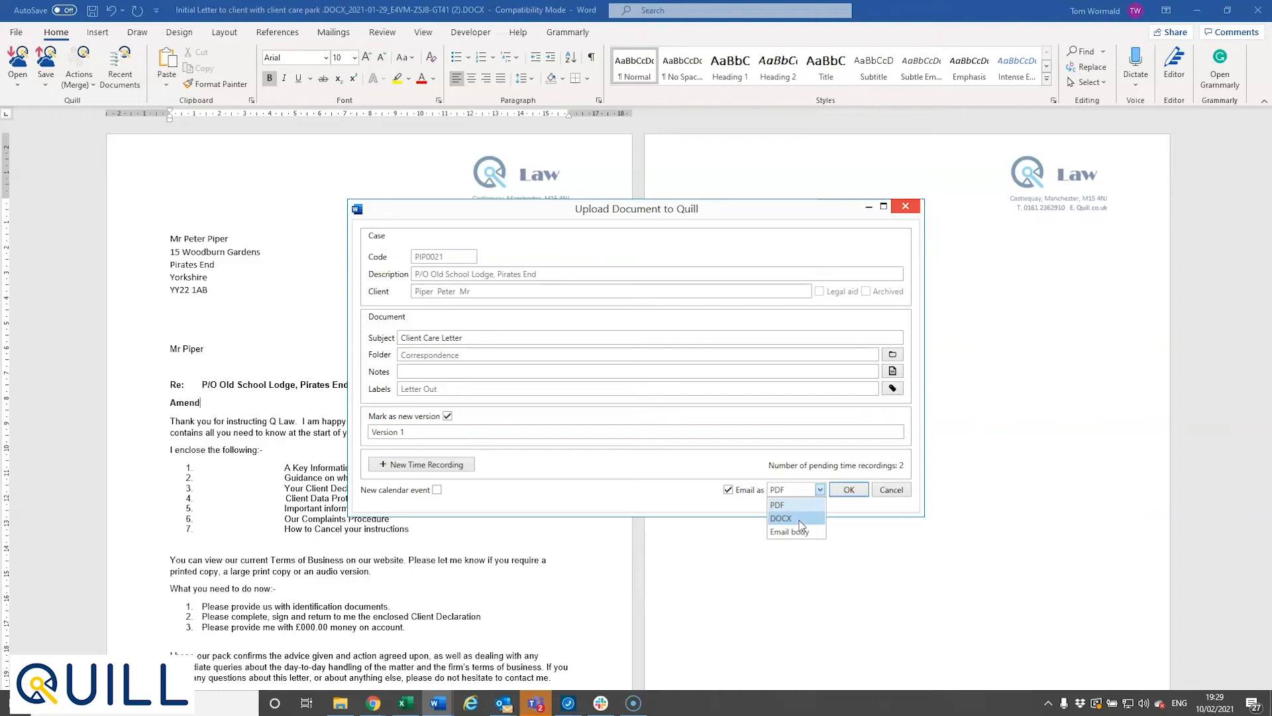
{"action": "left_click", "coordinate": [795, 508]}
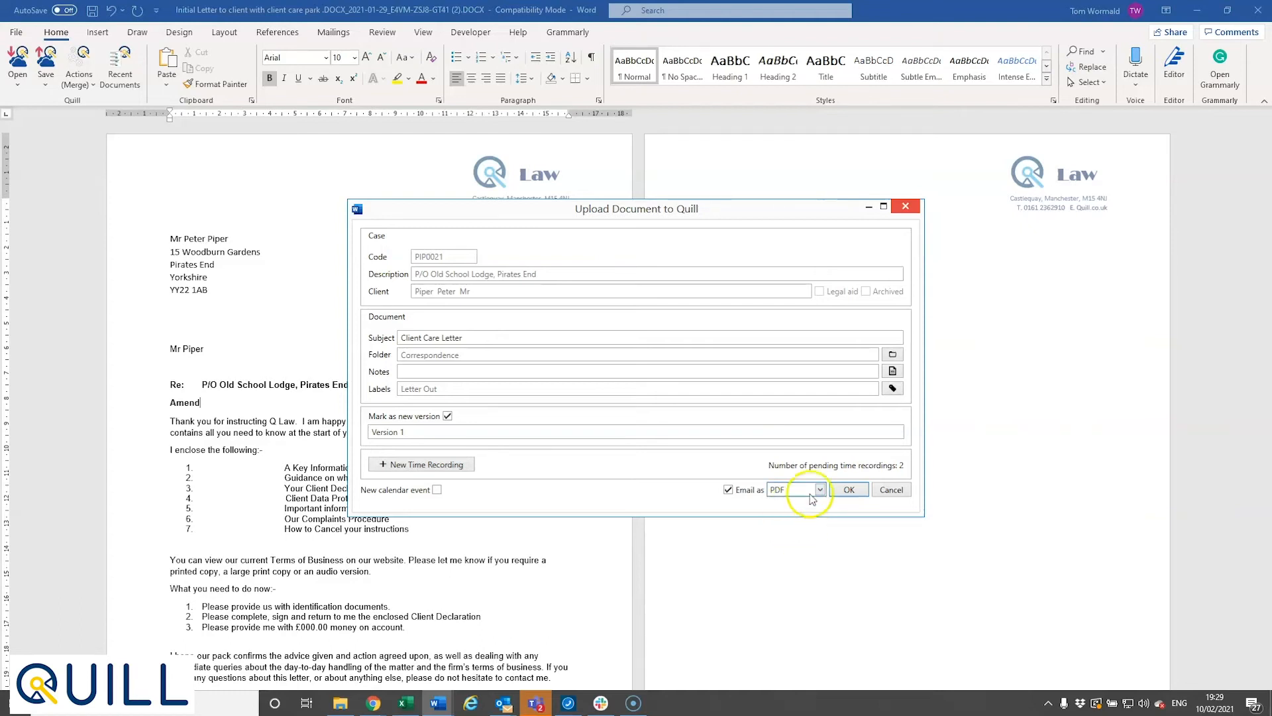
{"action": "left_click", "coordinate": [850, 490]}
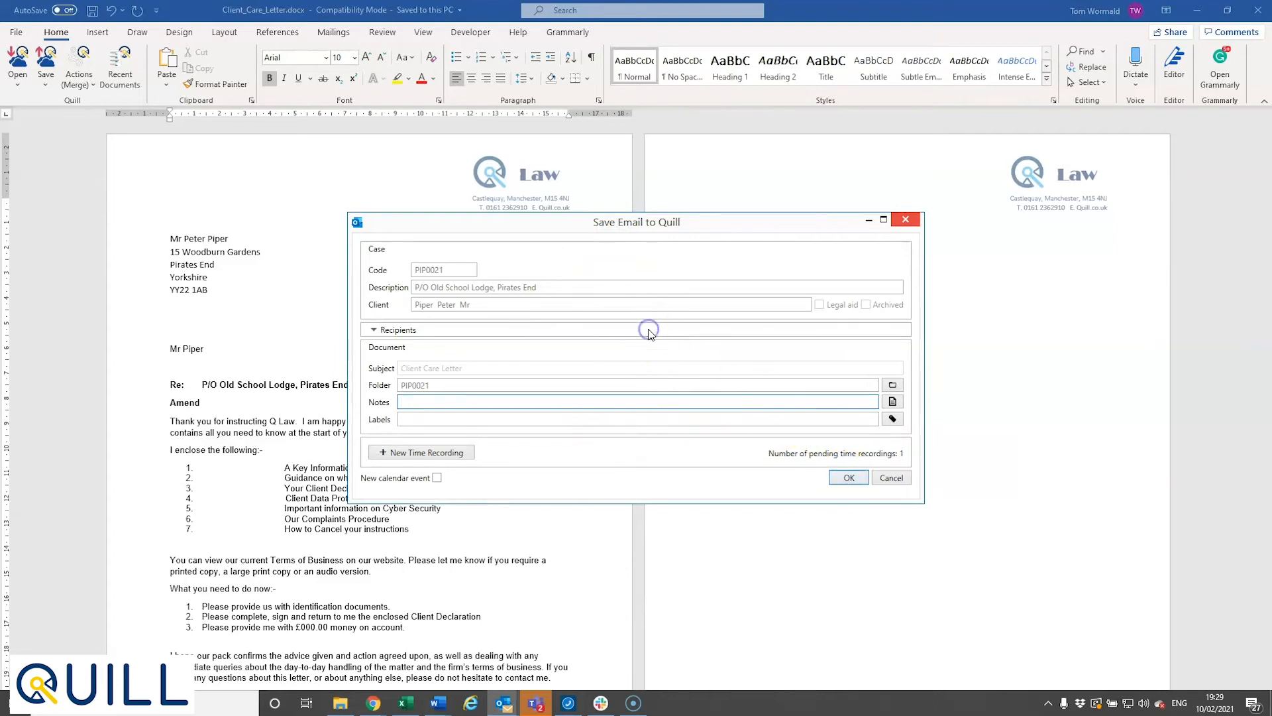
Step: Set the client as the To recipient and the first estate agent contact as Cc, and confirm saving the email to Quill
{"action": "left_click", "coordinate": [373, 330]}
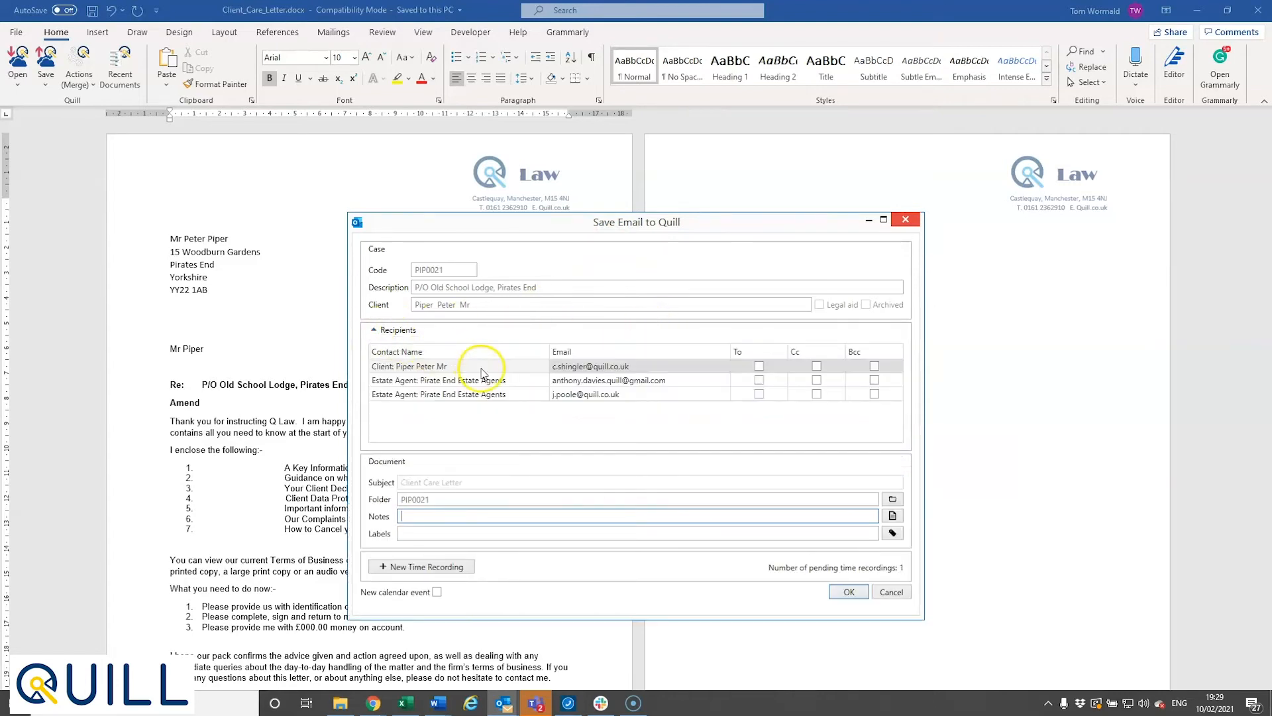
{"action": "left_click", "coordinate": [759, 367]}
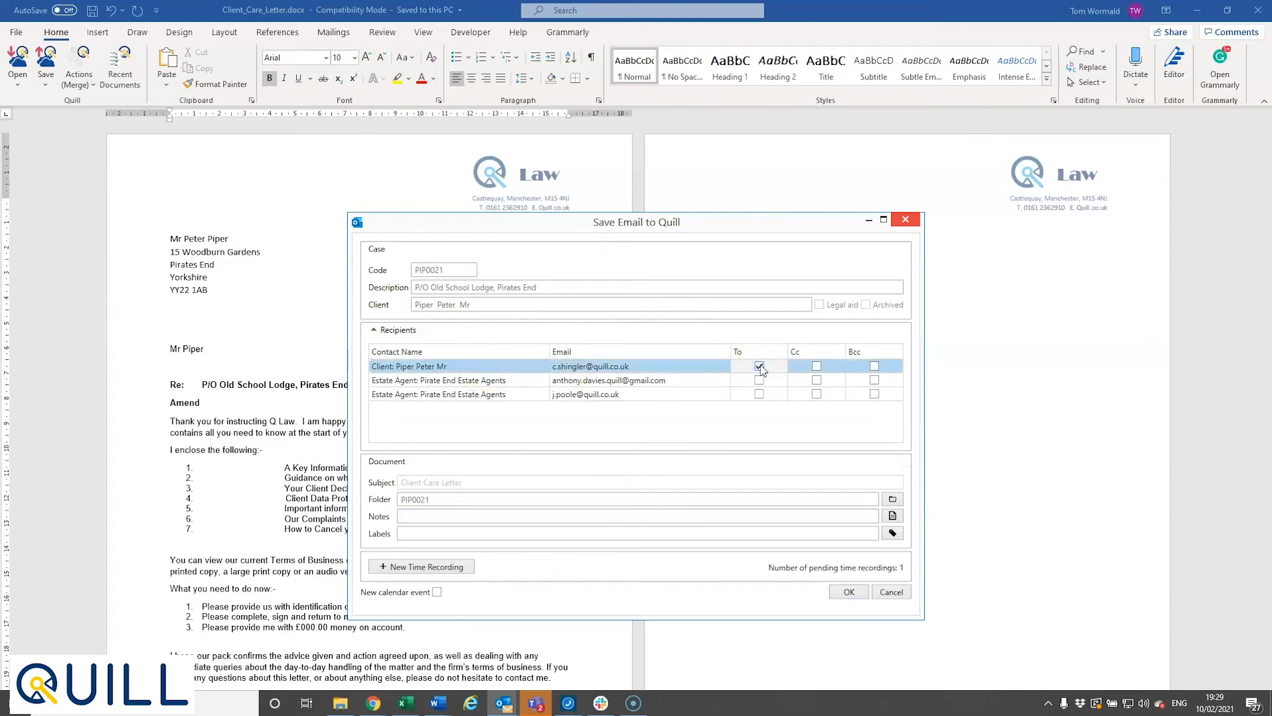
{"action": "left_click", "coordinate": [817, 381]}
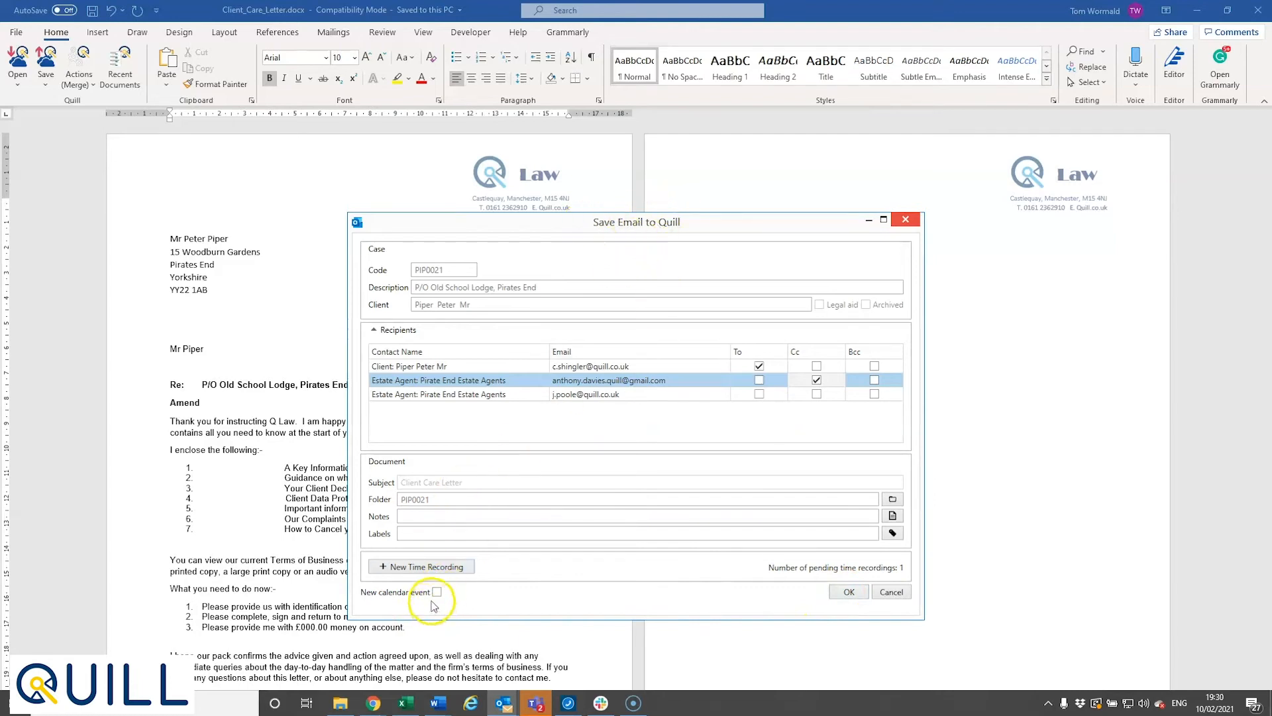
{"action": "left_click", "coordinate": [848, 592]}
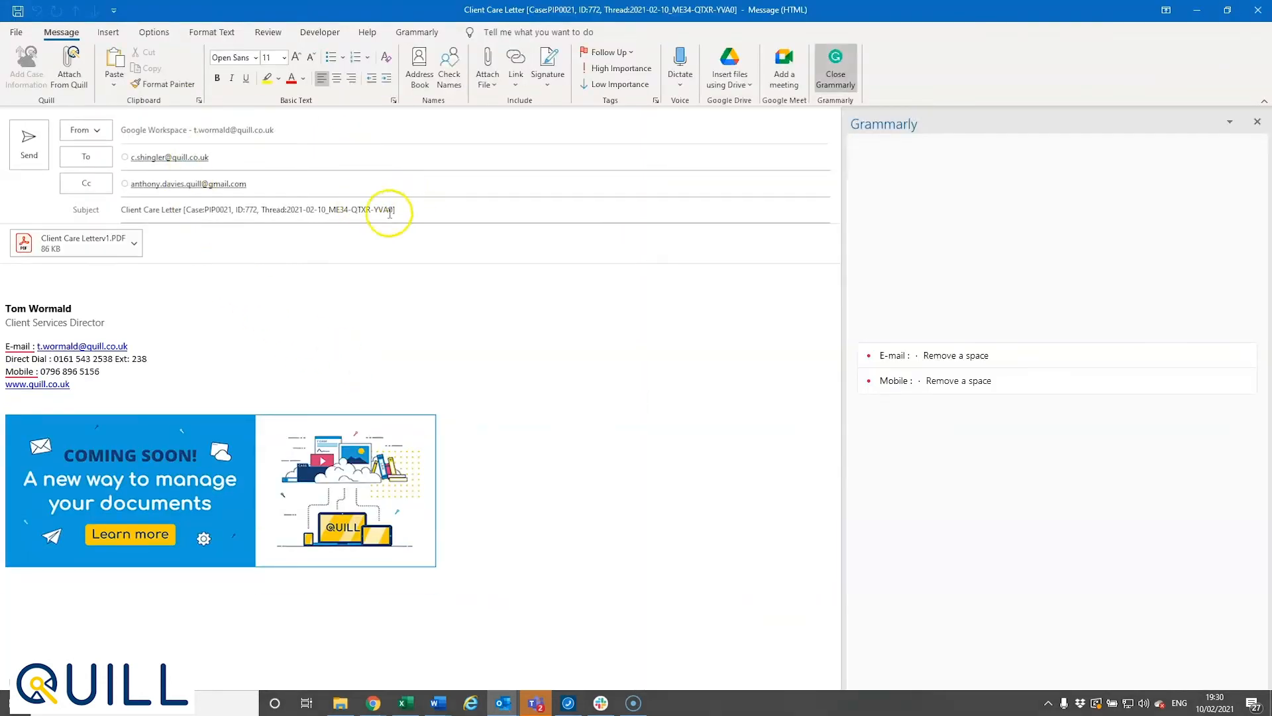
Step: Write "Please find attached letter." above the signature in the email body and send the email
{"action": "left_click", "coordinate": [61, 279]}
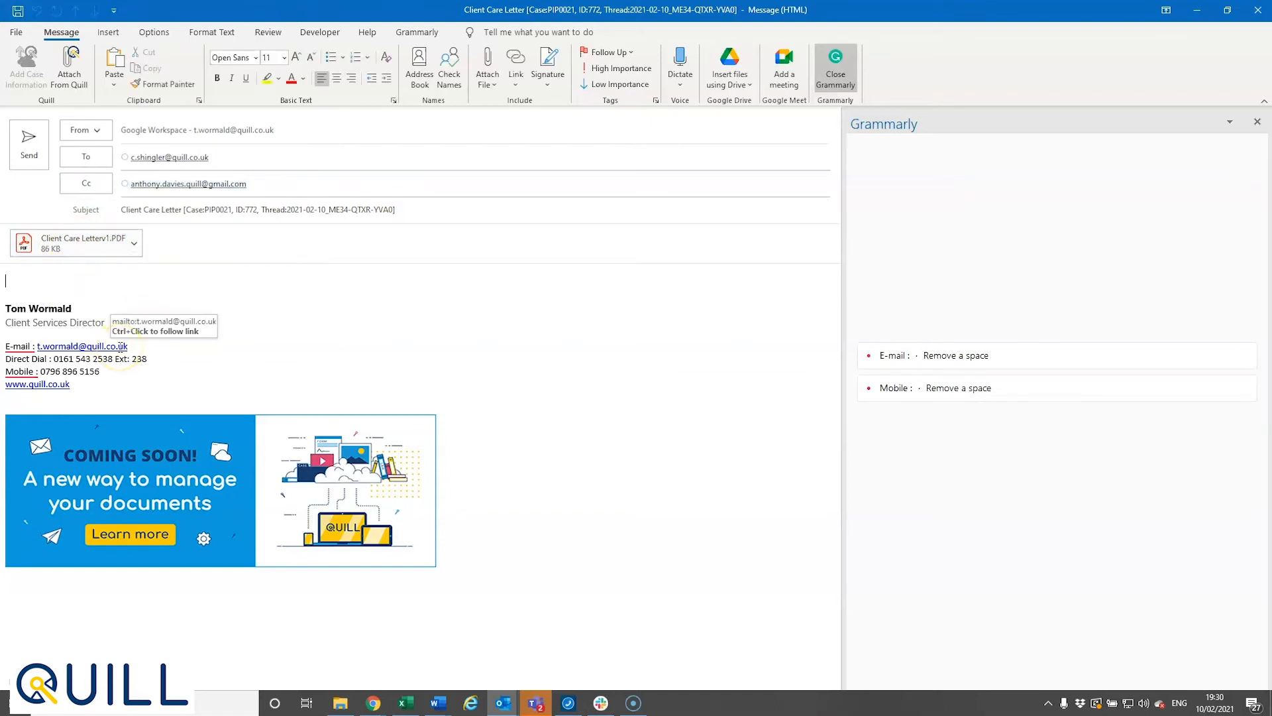
{"action": "type", "text": "Please find attached letter."}
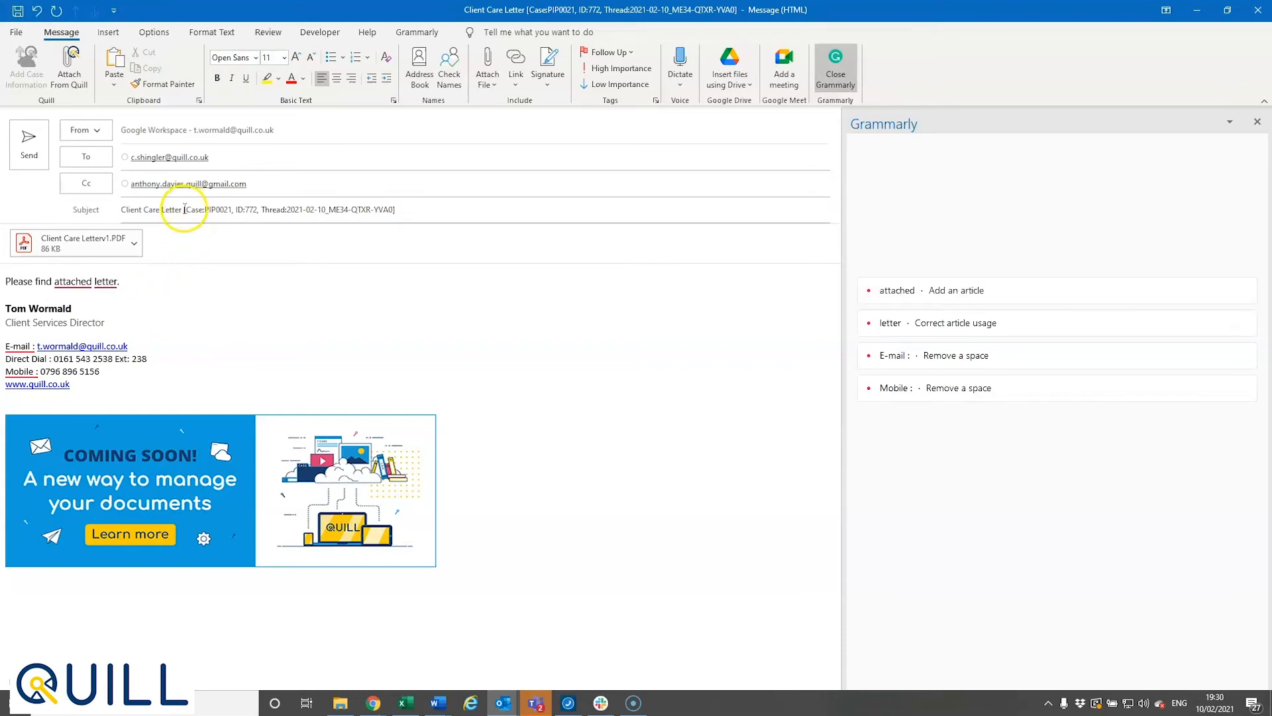
{"action": "left_click", "coordinate": [183, 210]}
{"action": "left_click_drag", "start_coordinate": [182, 211], "coordinate": [405, 210]}
{"action": "left_click", "coordinate": [215, 210]}
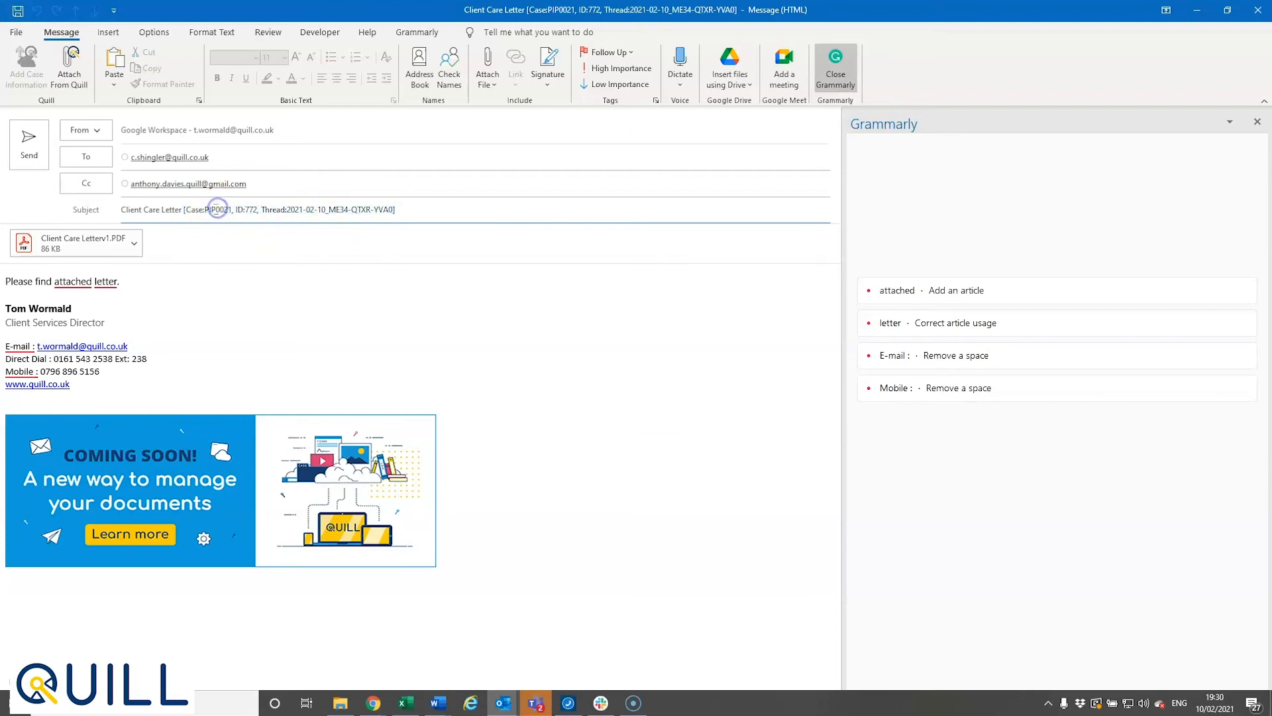
{"action": "left_click_drag", "start_coordinate": [235, 209], "coordinate": [400, 218]}
{"action": "left_click", "coordinate": [404, 208]}
{"action": "left_click", "coordinate": [31, 149]}
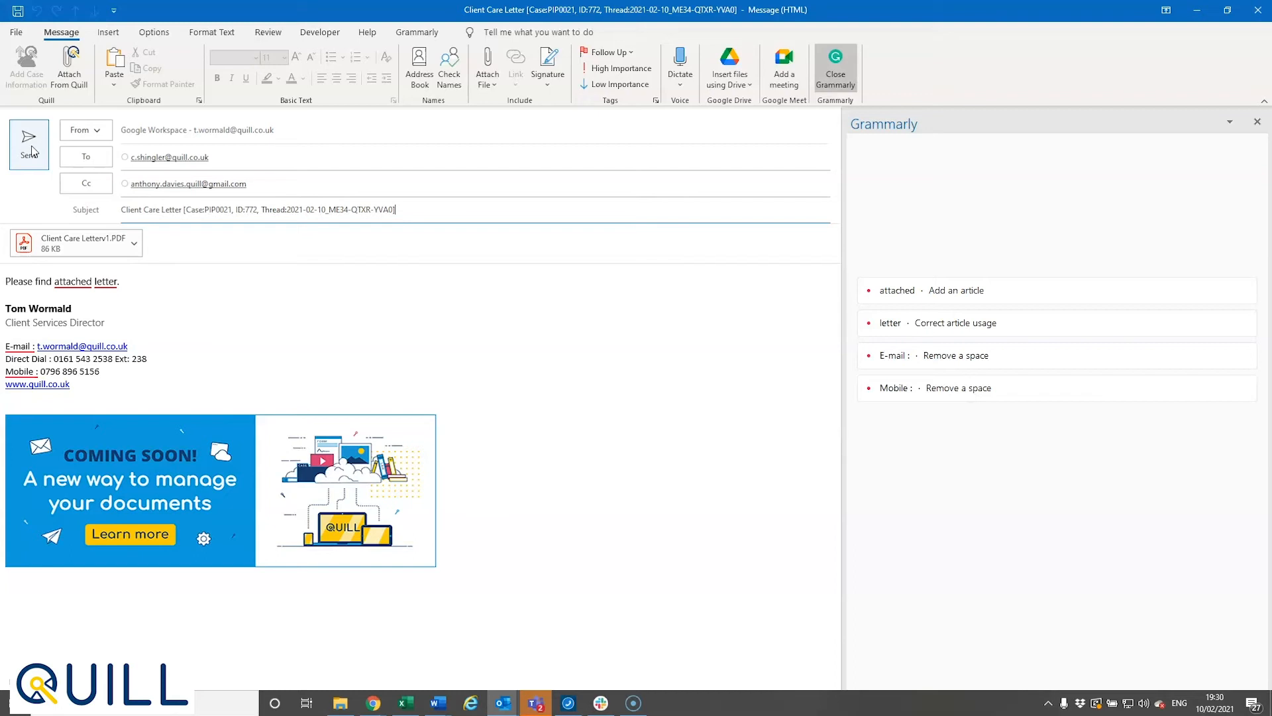
{"action": "left_click", "coordinate": [29, 147]}
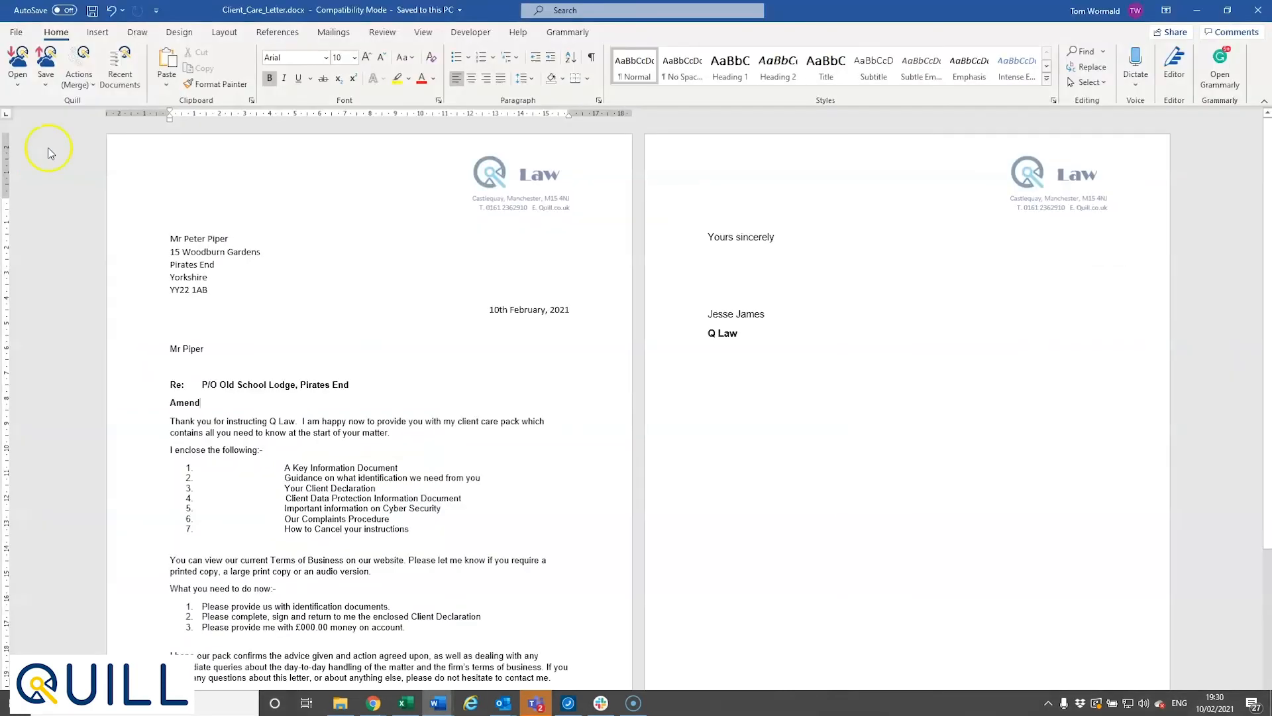
Step: Minimize Word to return to Quill and show the case's documents
{"action": "left_click", "coordinate": [1201, 13]}
{"action": "left_click", "coordinate": [1201, 14]}
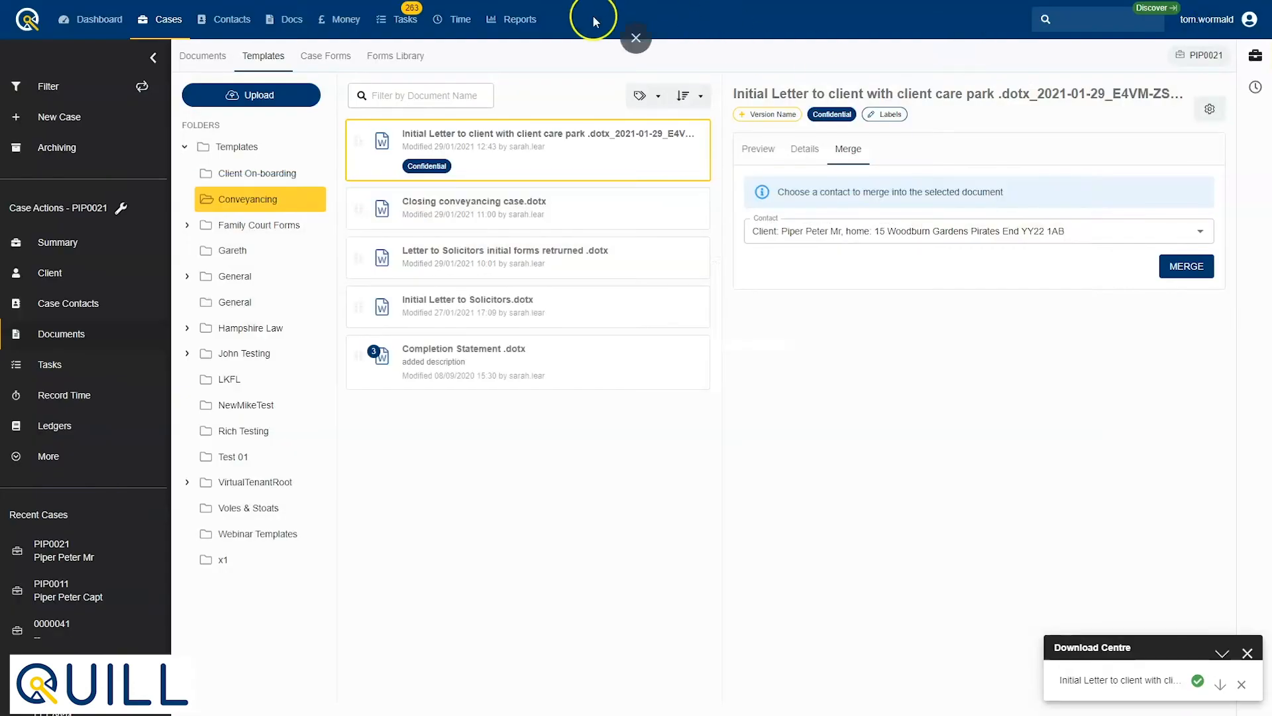
{"action": "left_click", "coordinate": [203, 56]}
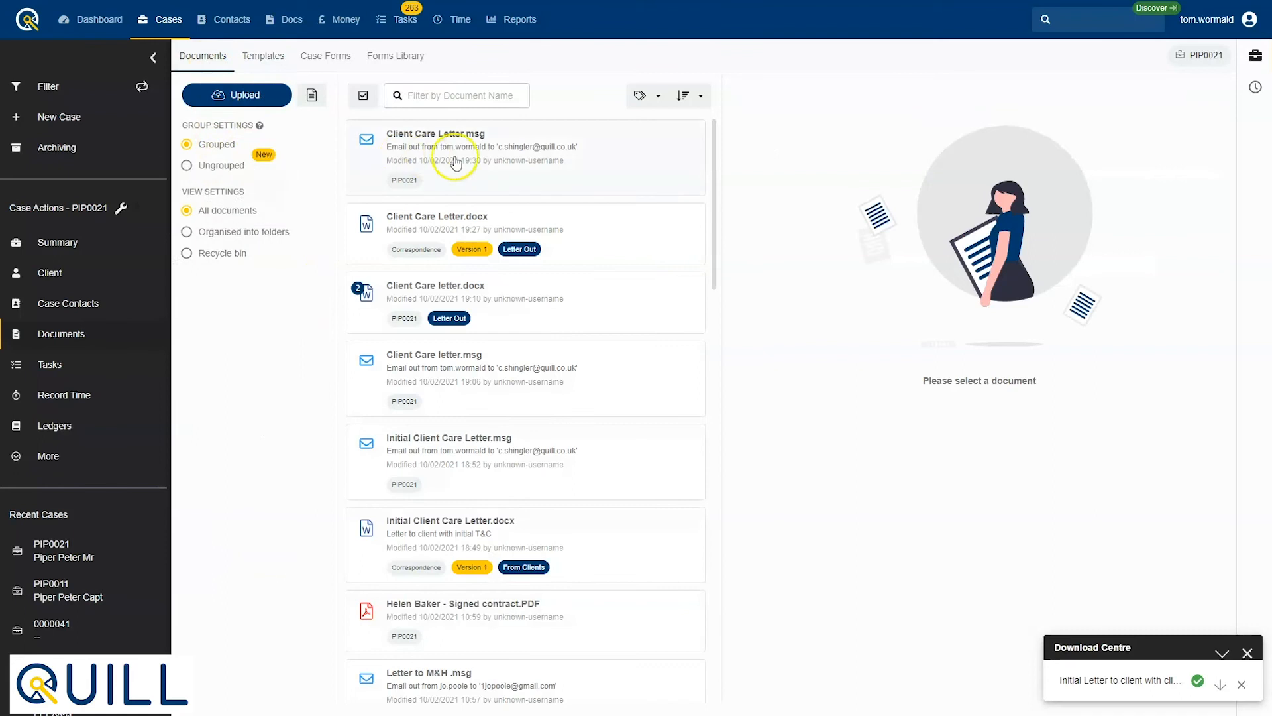
Step: Preview the sent Client Care Letter.msg email in the case's document list
{"action": "left_click", "coordinate": [497, 154]}
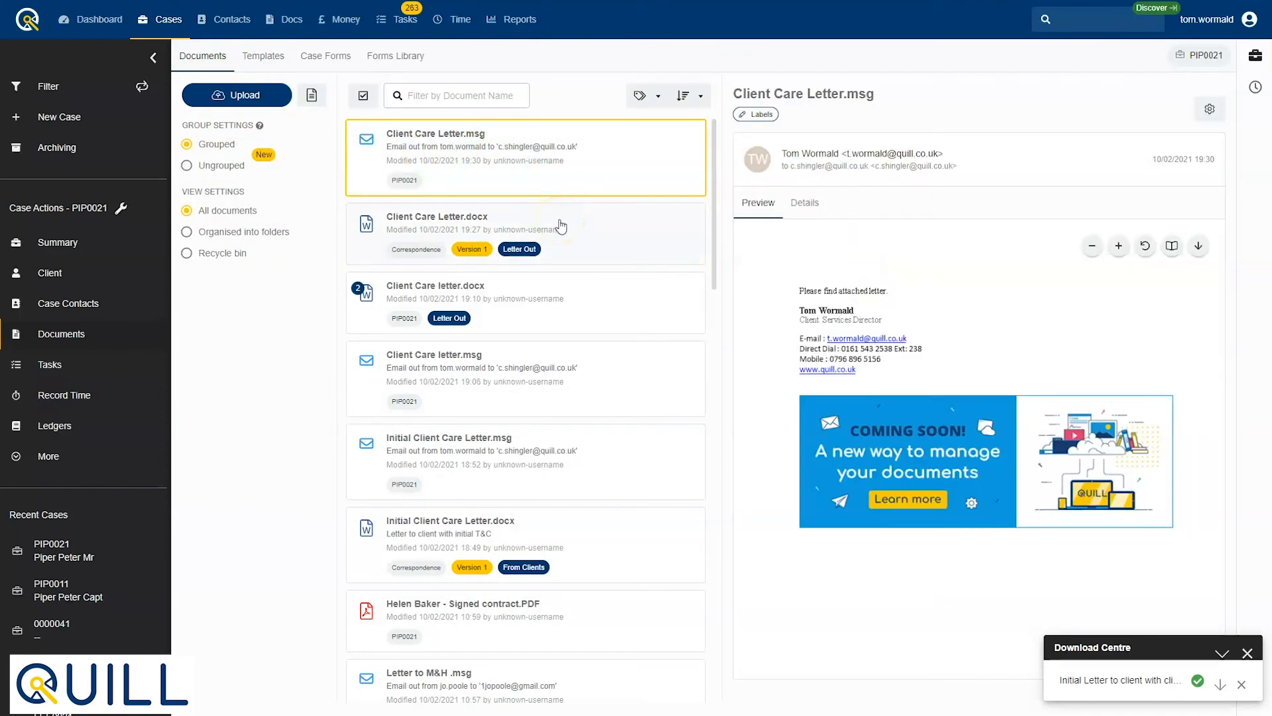
{"action": "left_click", "coordinate": [561, 226]}
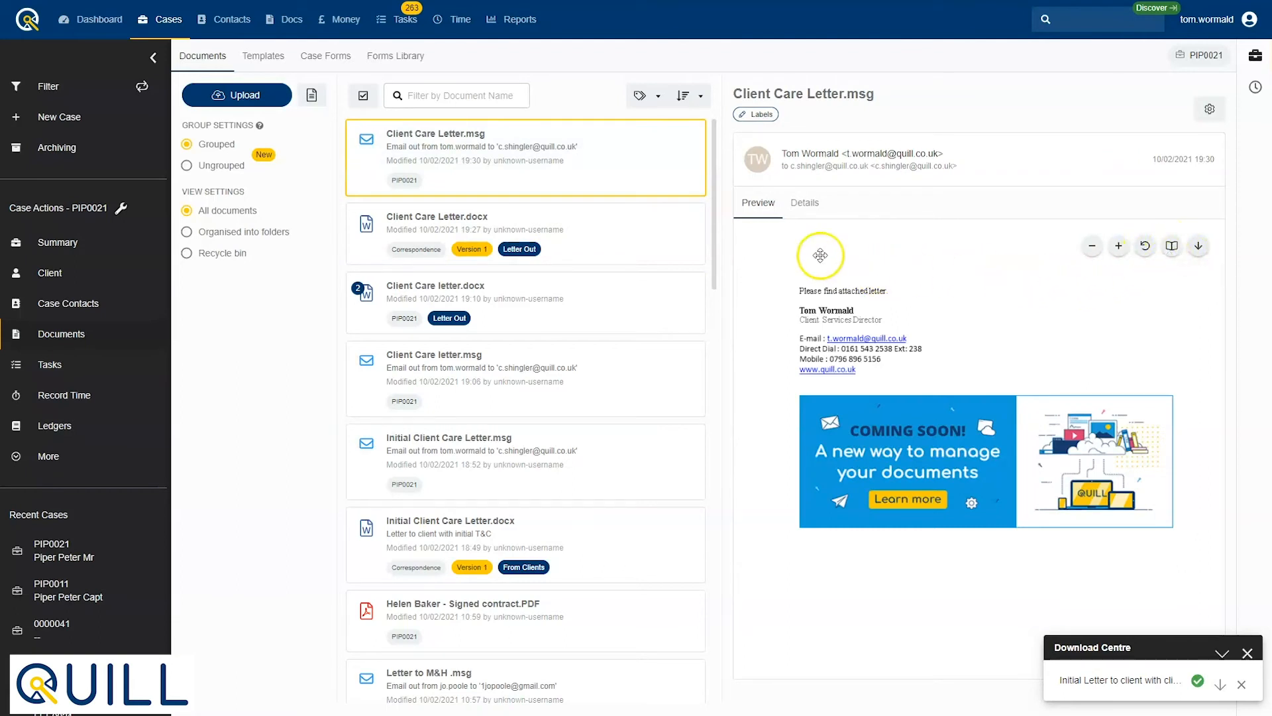
Step: Look through the case's Templates, Case Forms and Forms Library, and return to its Documents
{"action": "left_click", "coordinate": [261, 57]}
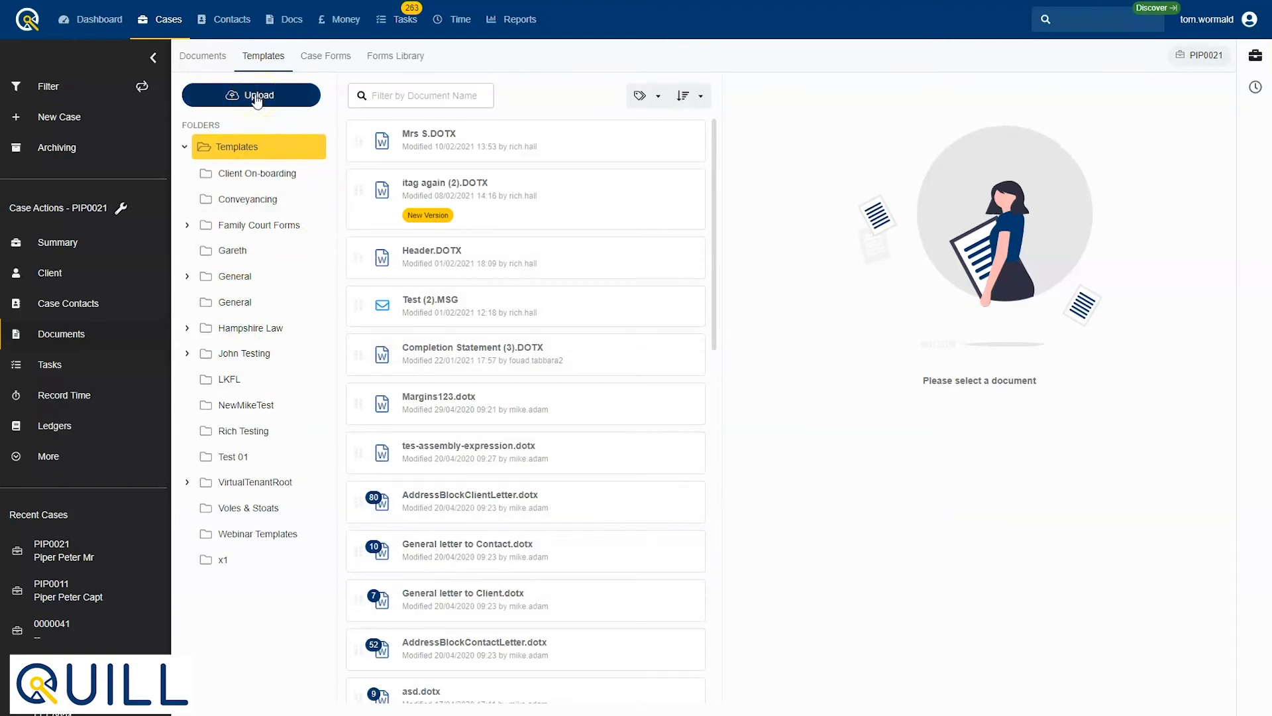
{"action": "left_click", "coordinate": [326, 58]}
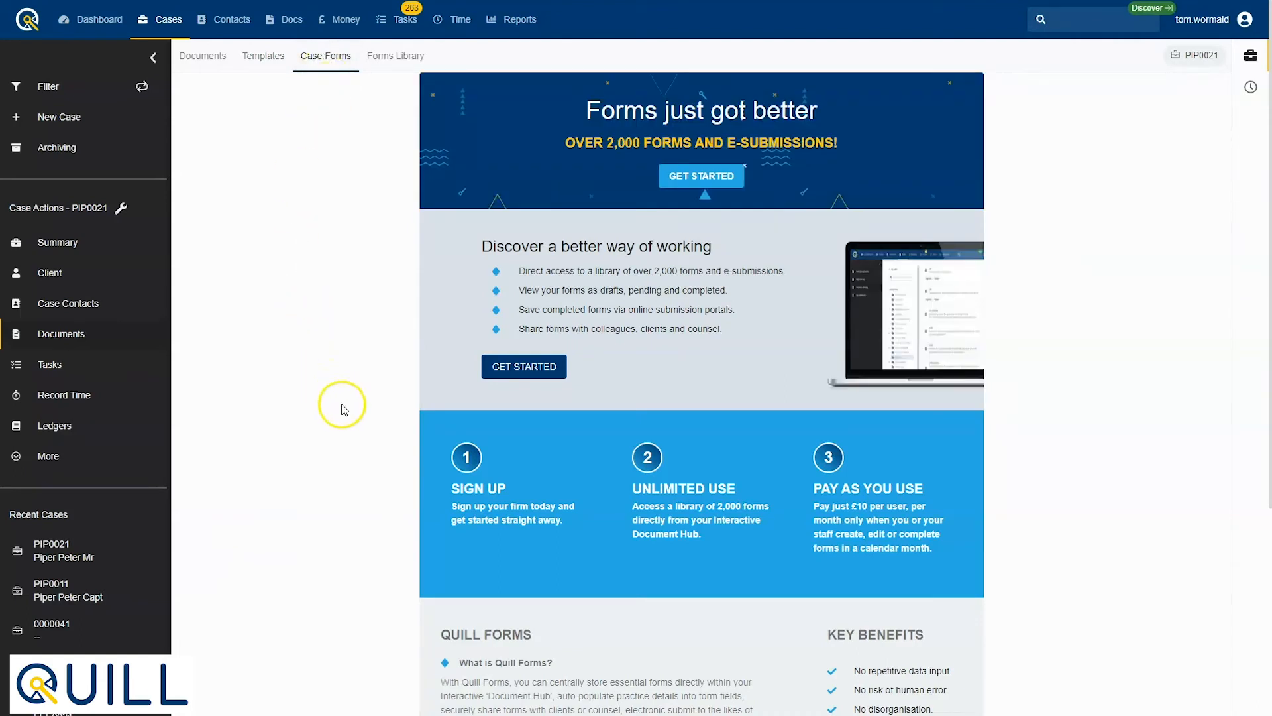
{"action": "left_click", "coordinate": [391, 60]}
{"action": "left_click", "coordinate": [204, 57]}
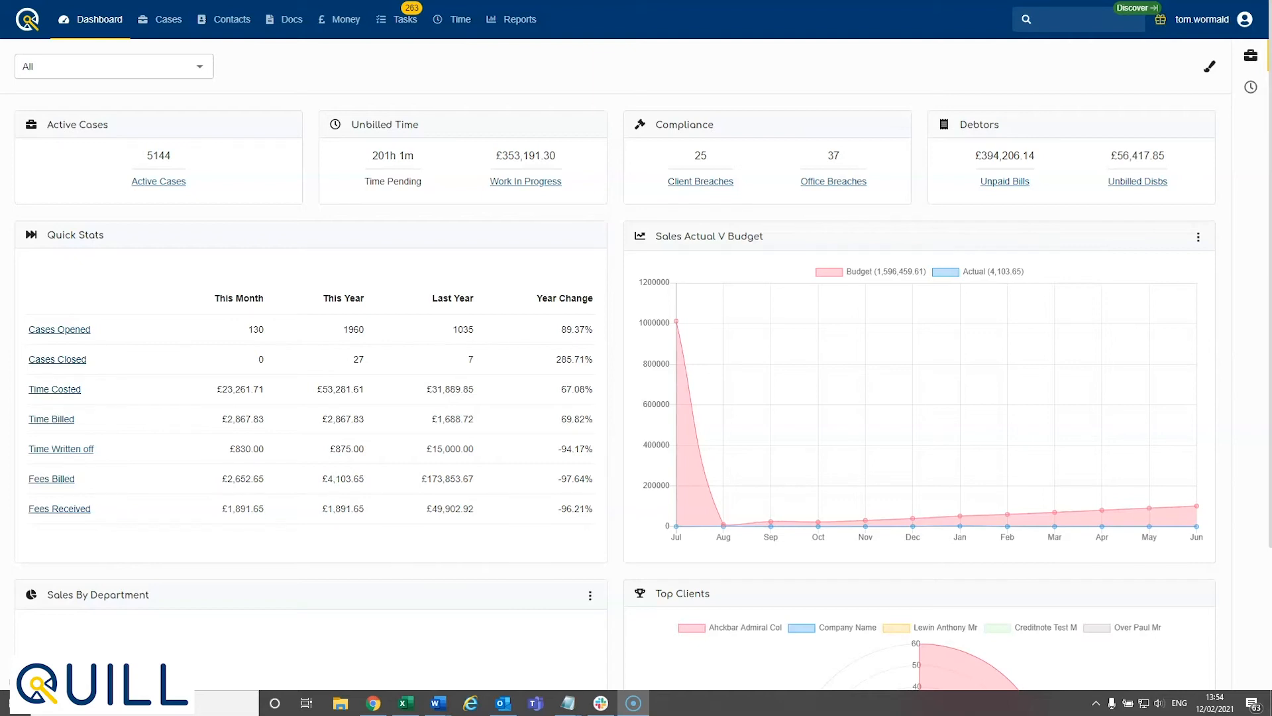
Step: Find the Windows Apps downloads in Quill's tools, download qSync for Windows, and dismiss the browser's download bar
{"action": "left_click", "coordinate": [1245, 19]}
{"action": "left_click", "coordinate": [1136, 111]}
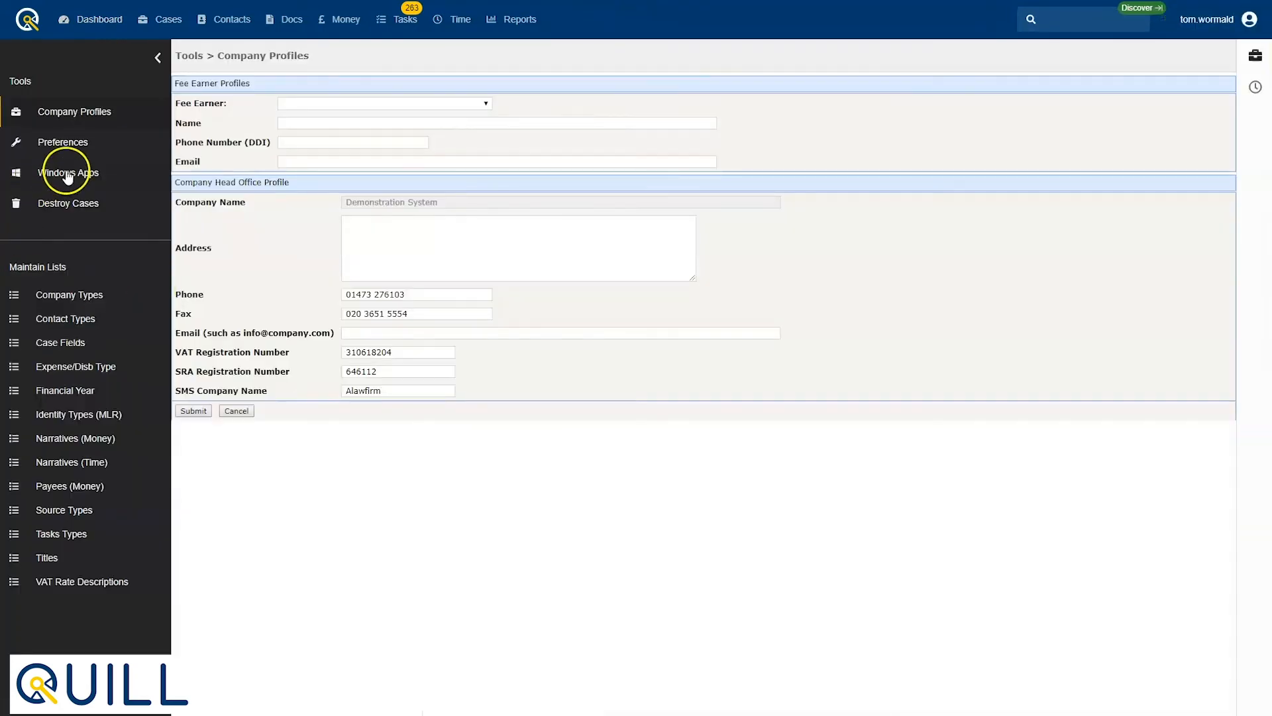
{"action": "left_click", "coordinate": [66, 170]}
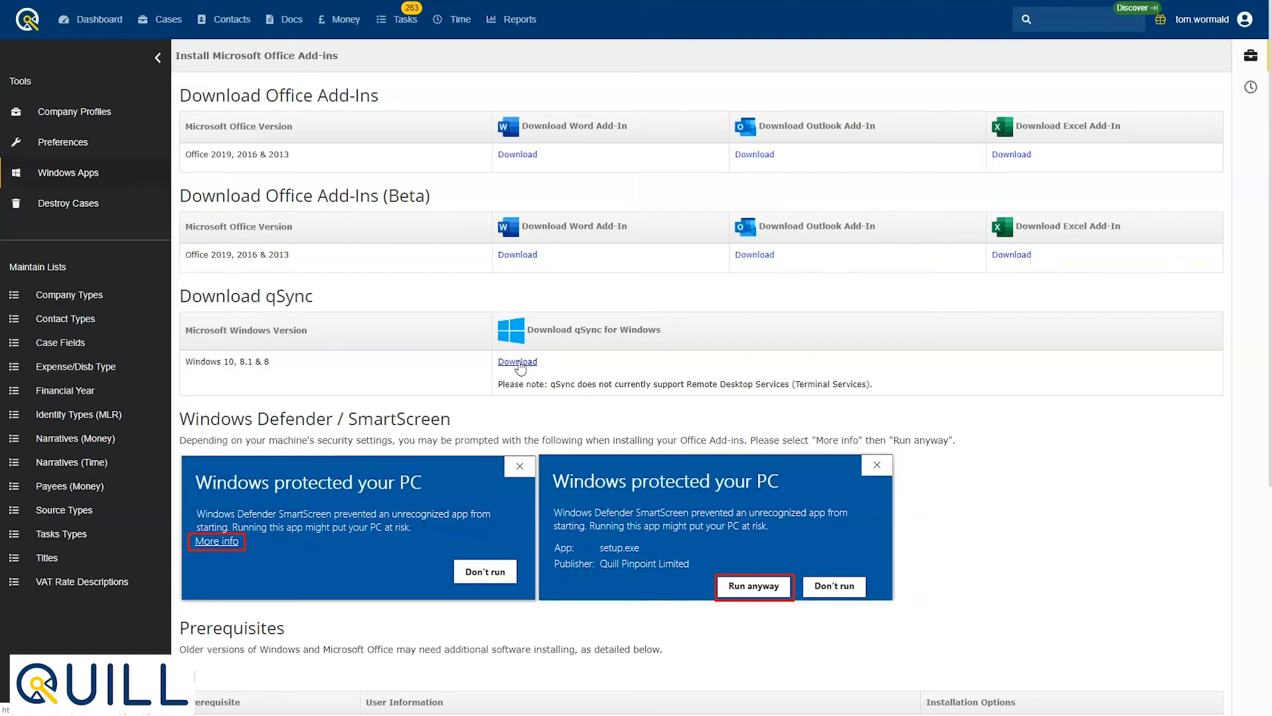
{"action": "left_click", "coordinate": [518, 363]}
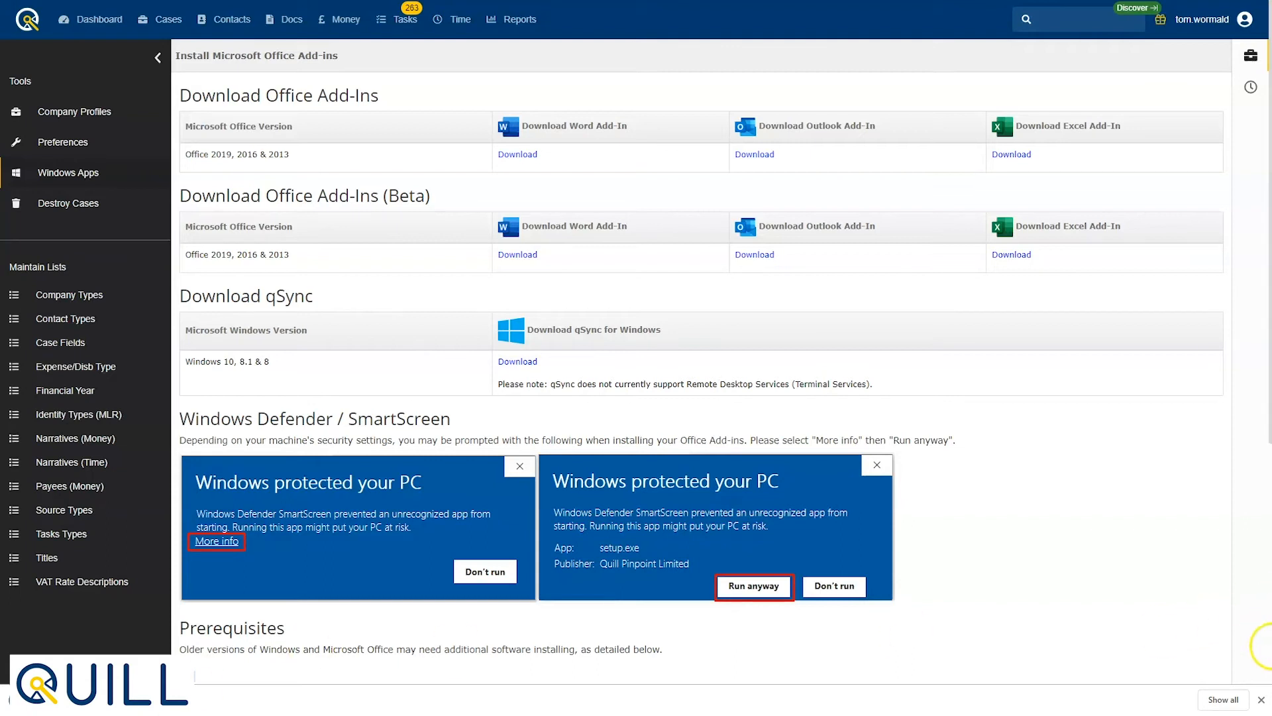
{"action": "left_click", "coordinate": [1263, 703]}
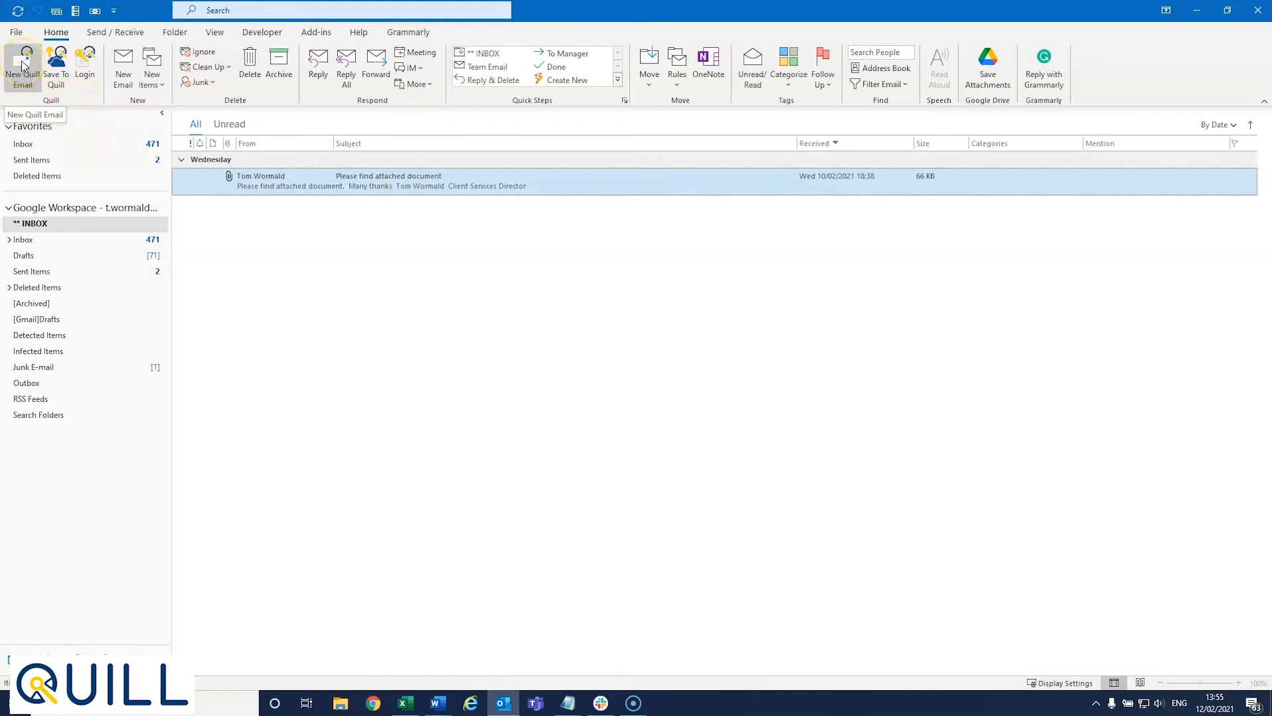
Step: Start a new Quill email in Outlook and assign it to the first case among the recent cases
{"action": "left_click", "coordinate": [55, 64]}
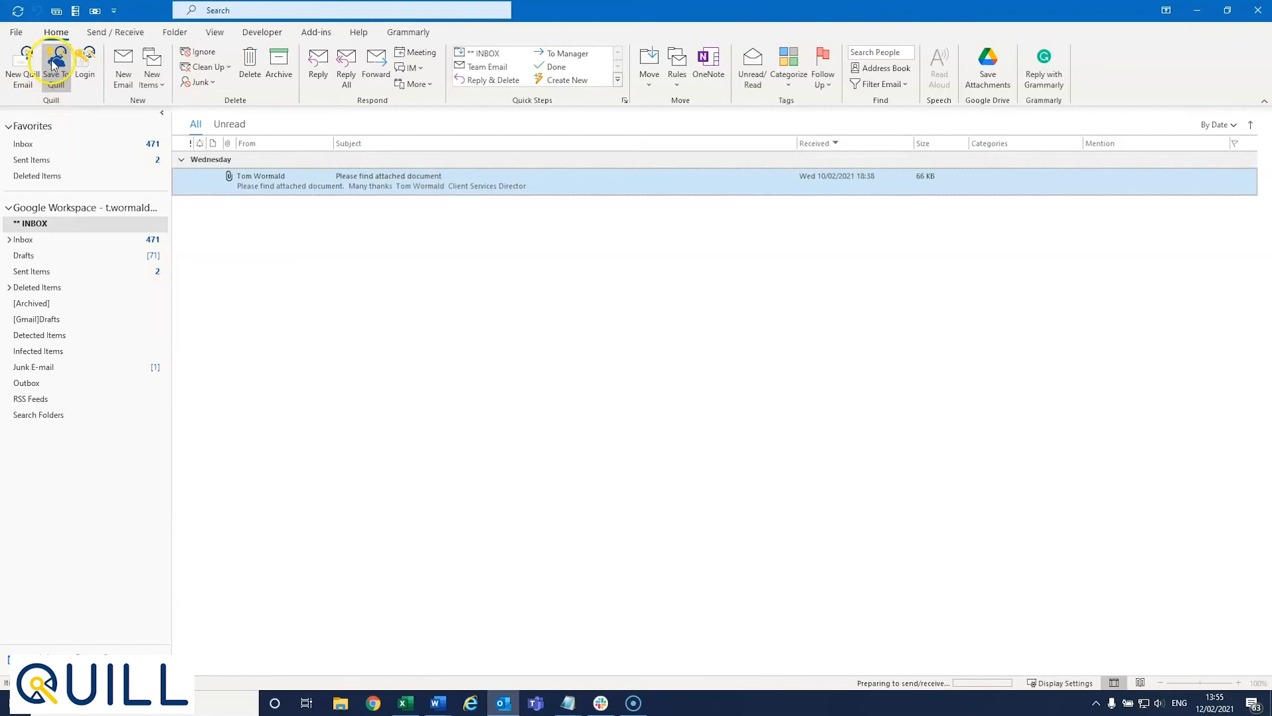
{"action": "left_click", "coordinate": [85, 63]}
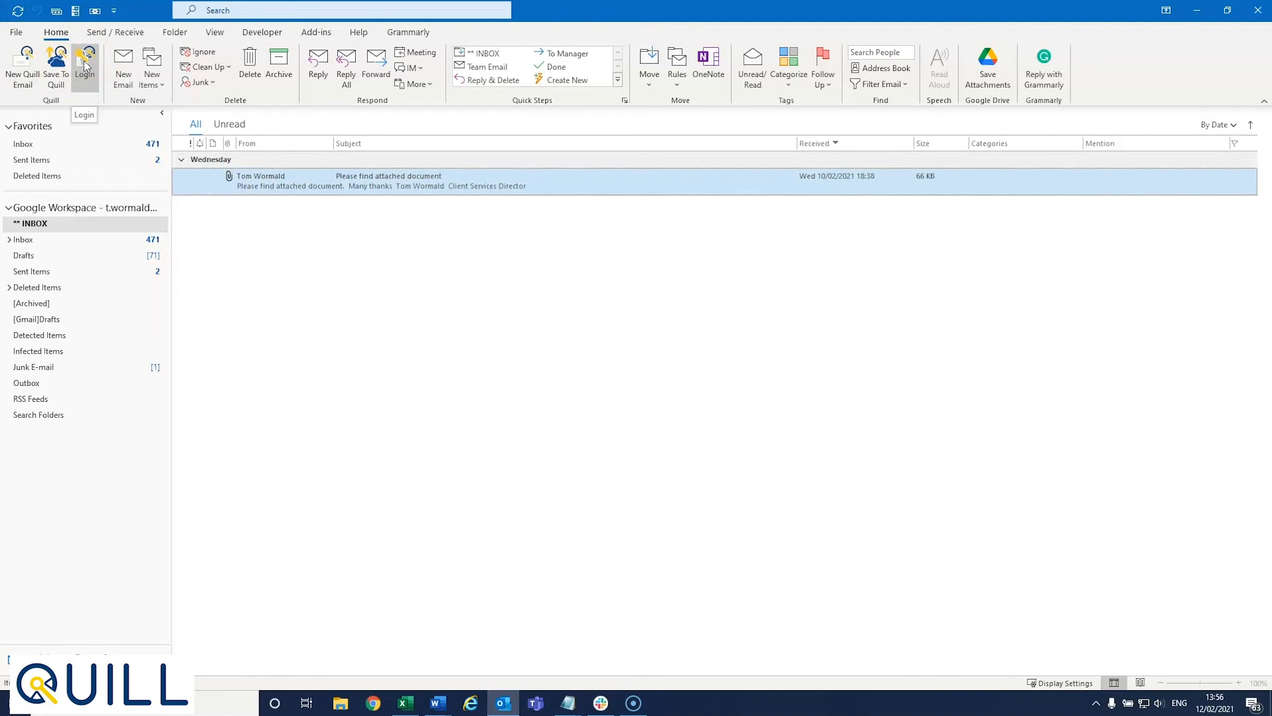
{"action": "left_click", "coordinate": [32, 69]}
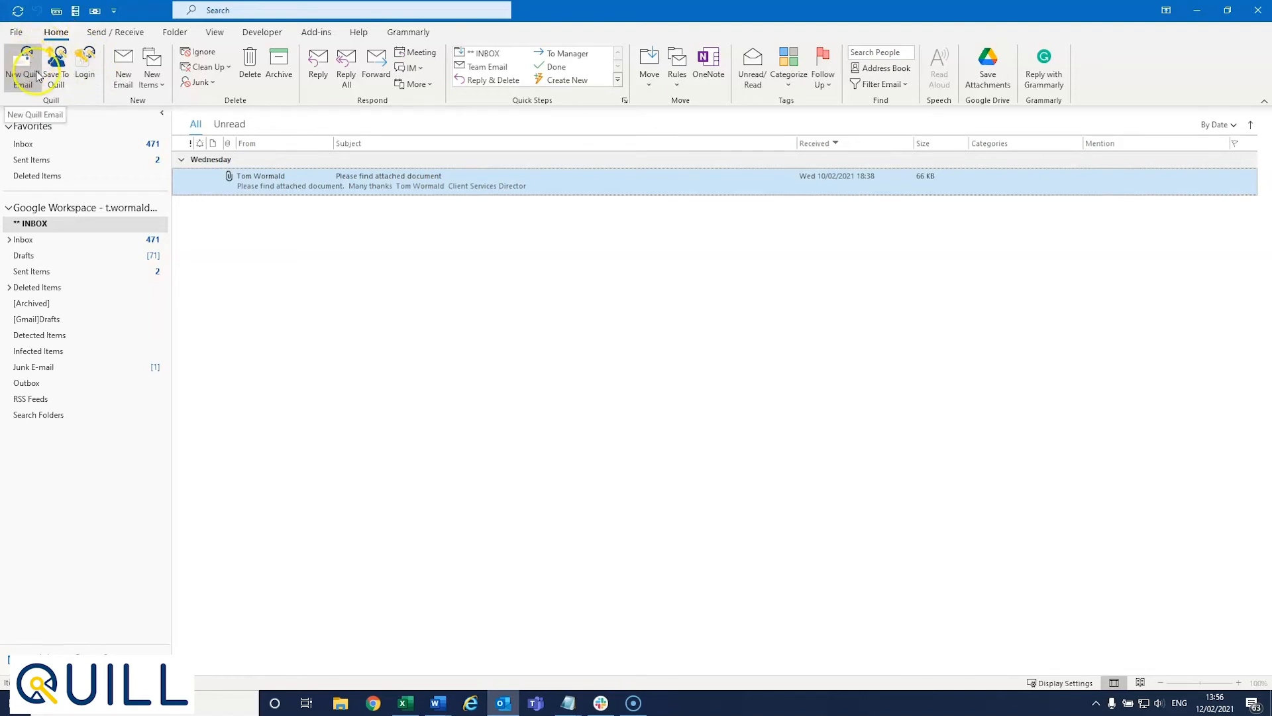
{"action": "left_click", "coordinate": [25, 70]}
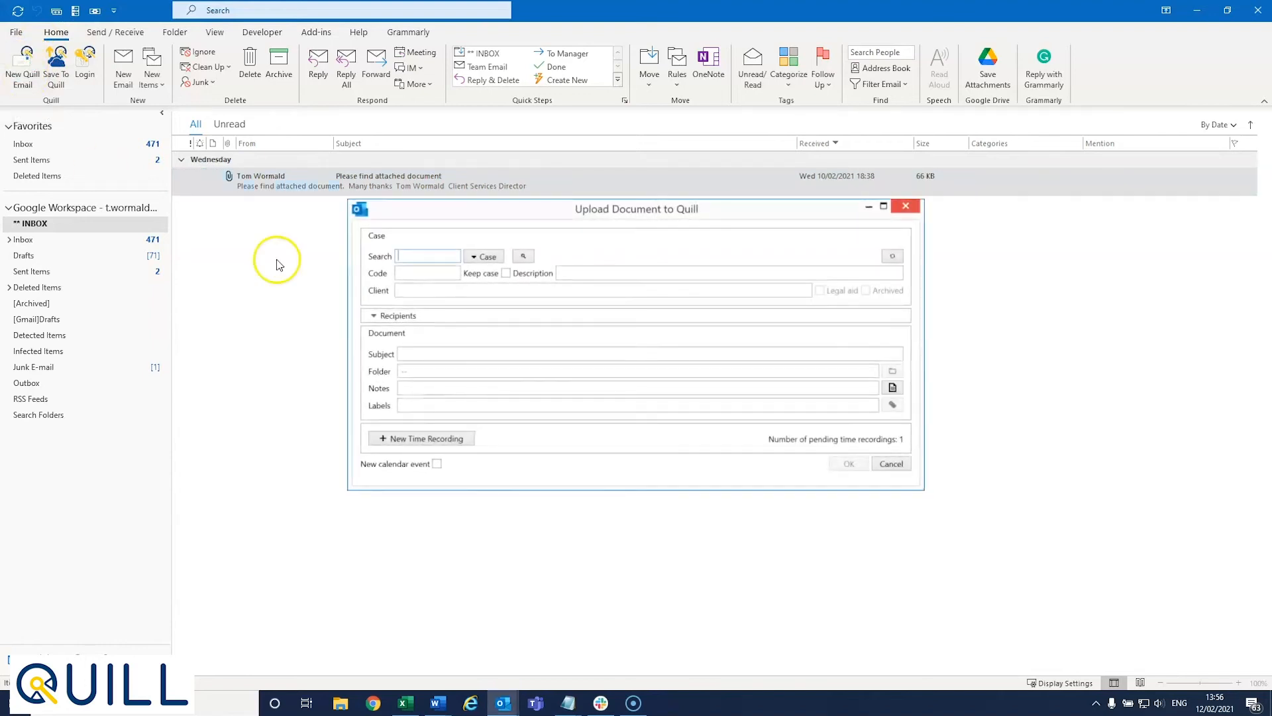
{"action": "left_click", "coordinate": [419, 254]}
{"action": "left_click", "coordinate": [486, 257]}
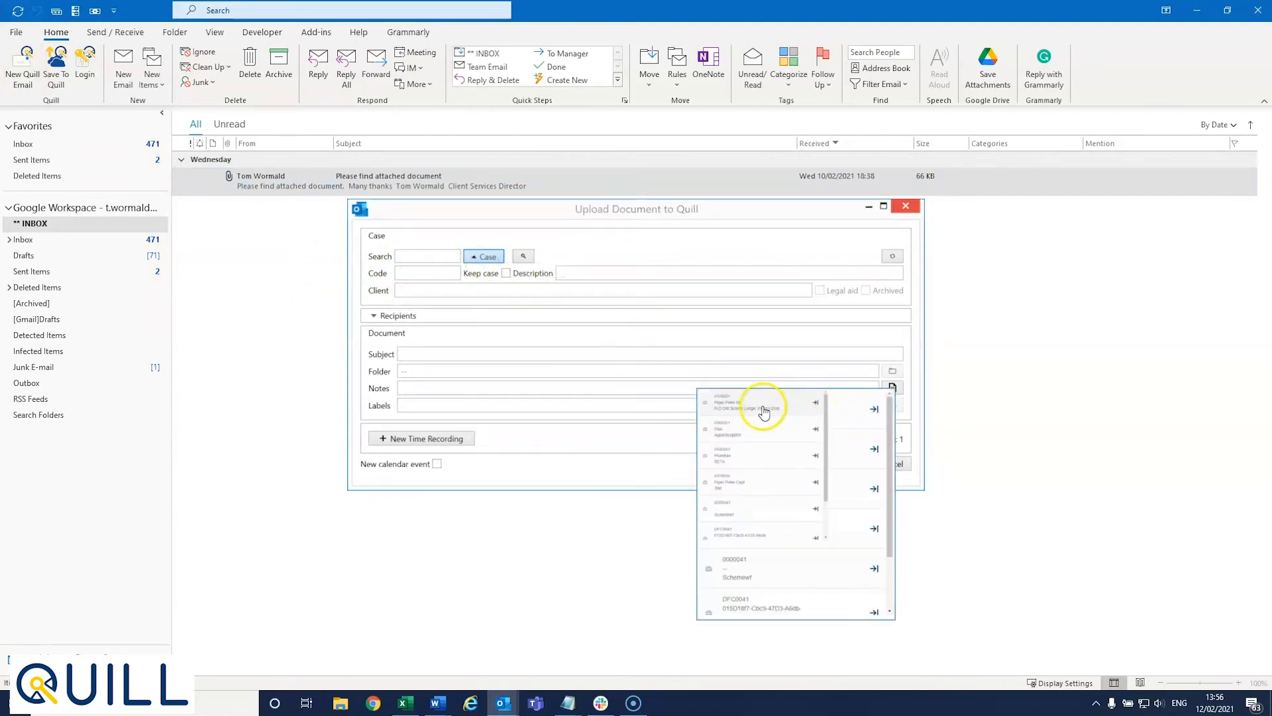
{"action": "left_click", "coordinate": [763, 405]}
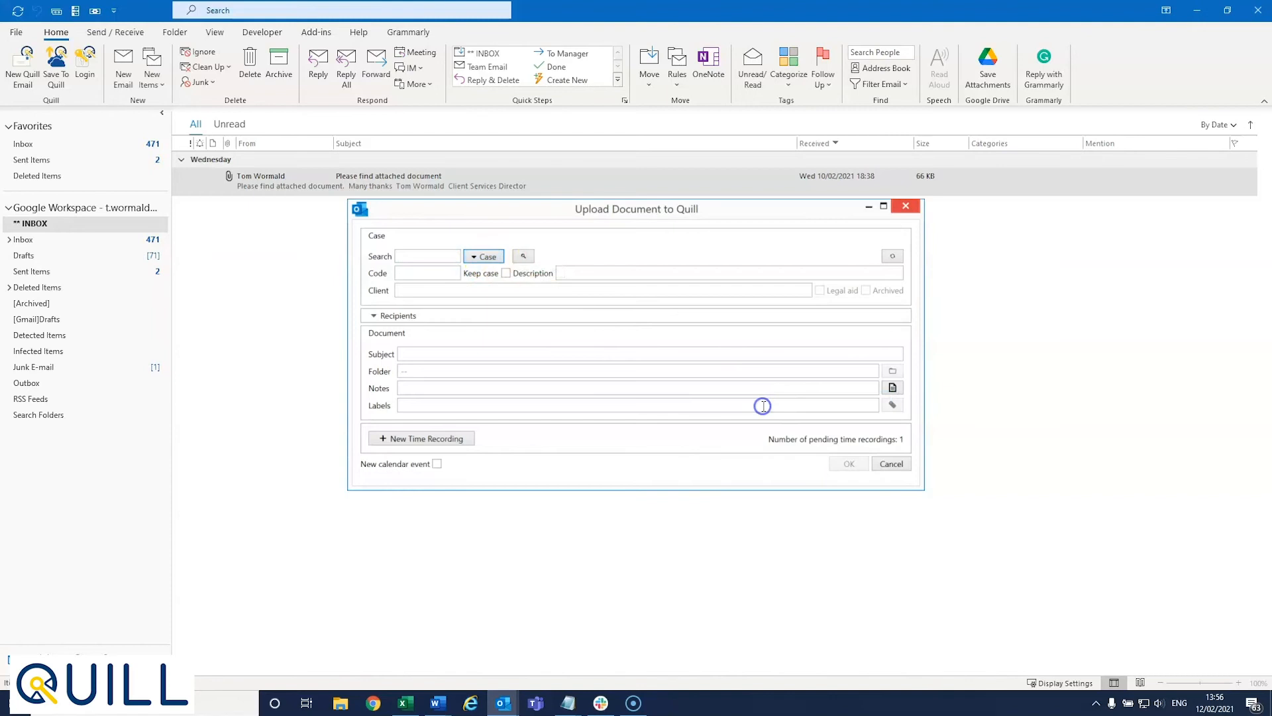
Step: Search the cases by Client Name containing the client's surname and assign the first matching case to the email
{"action": "left_click", "coordinate": [523, 257]}
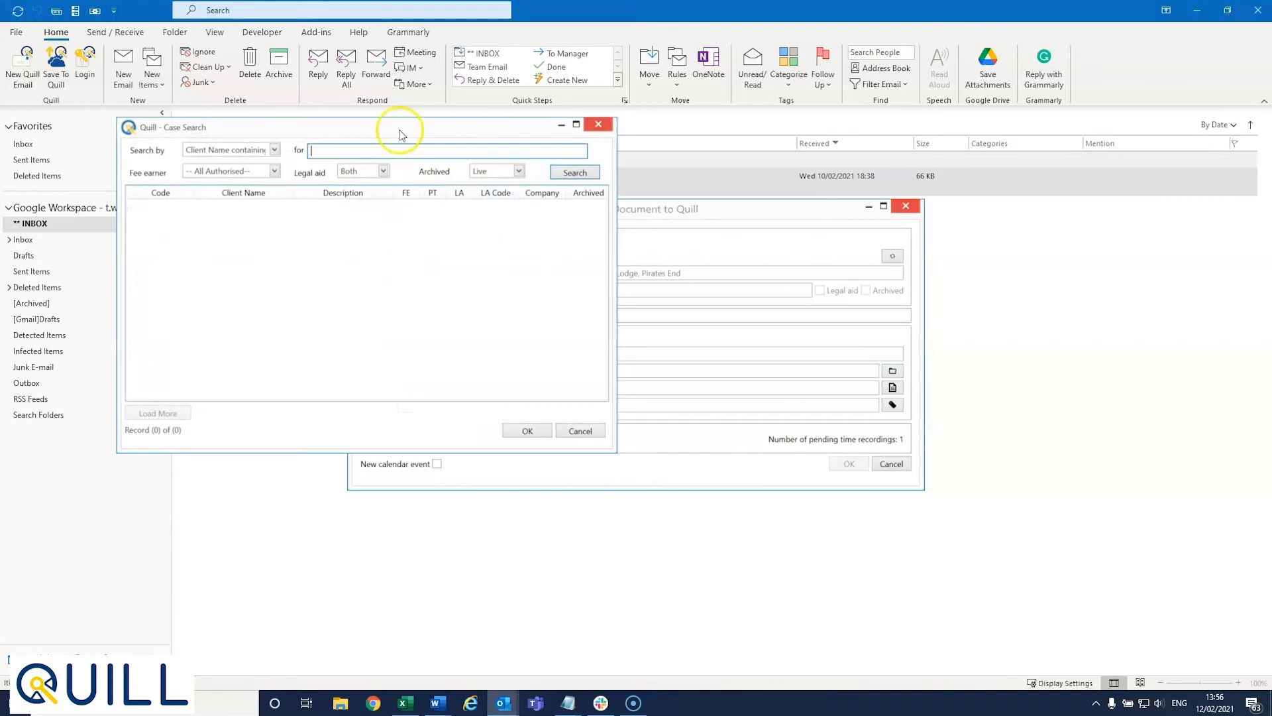
{"action": "left_click", "coordinate": [275, 151]}
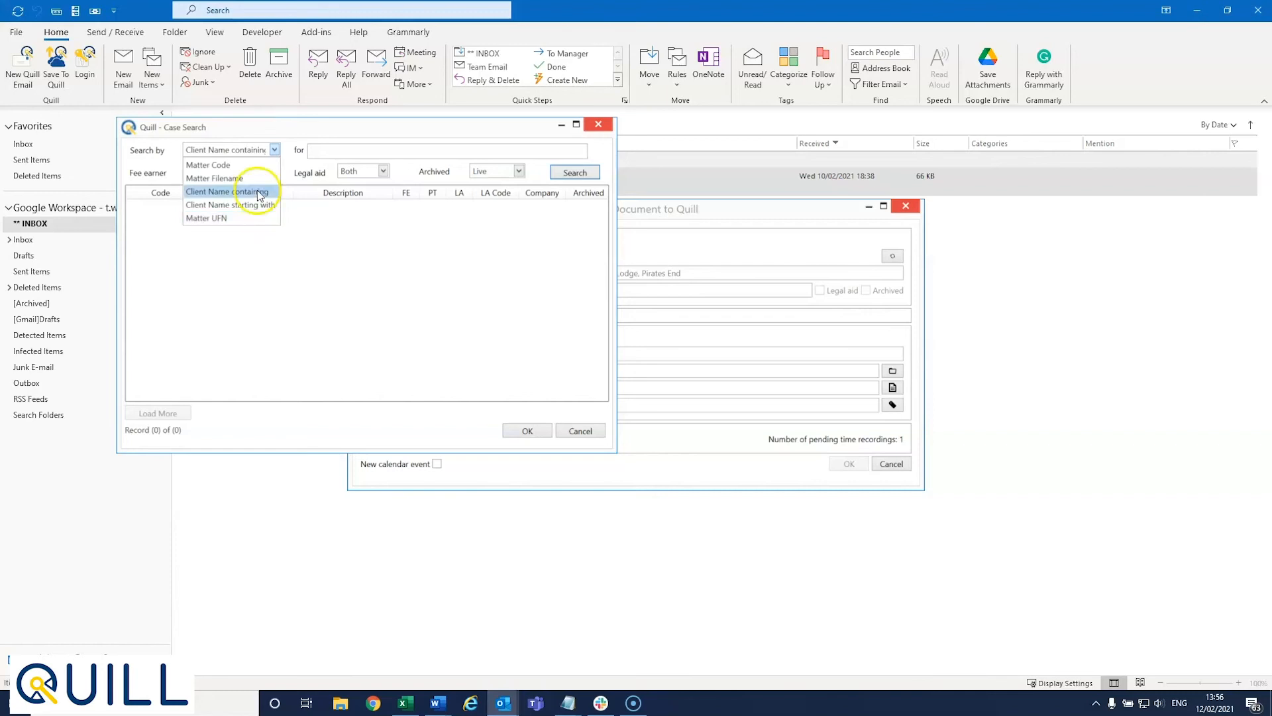
{"action": "left_click", "coordinate": [258, 192]}
{"action": "left_click", "coordinate": [351, 149]}
{"action": "type", "text": "Piper"}
{"action": "key", "text": "Return"}
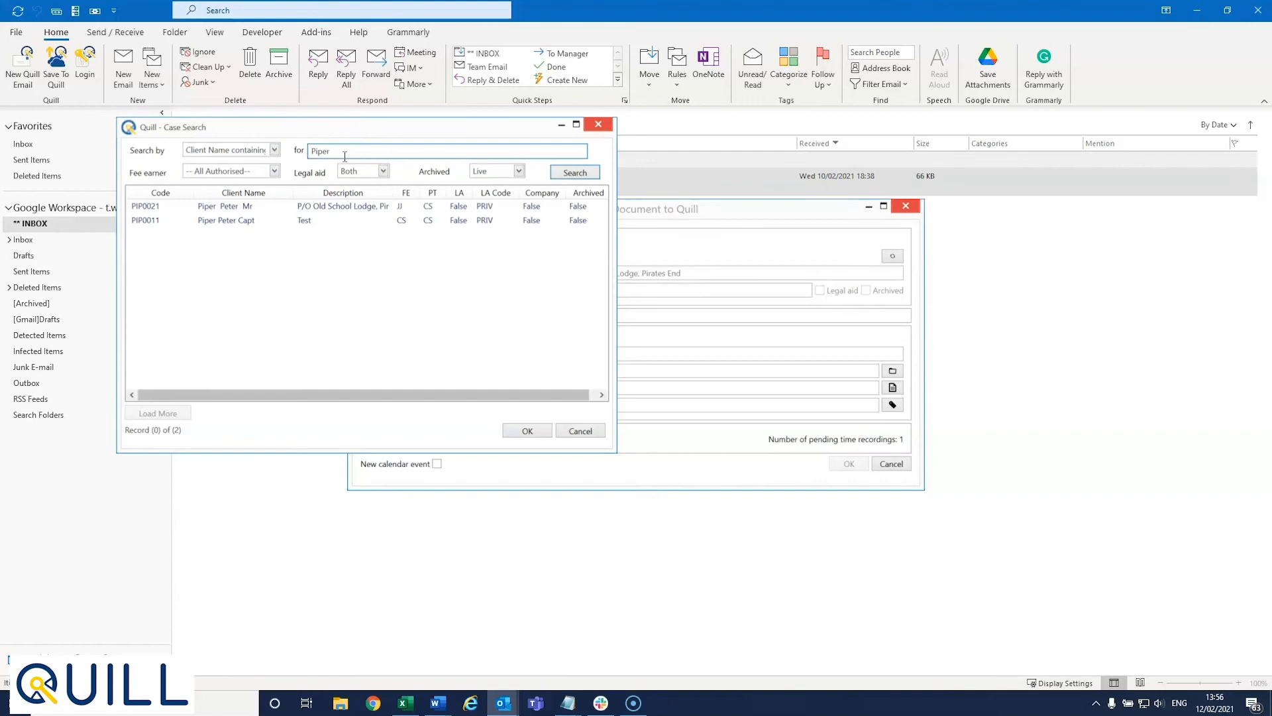
{"action": "left_click", "coordinate": [325, 207]}
{"action": "left_click", "coordinate": [524, 432]}
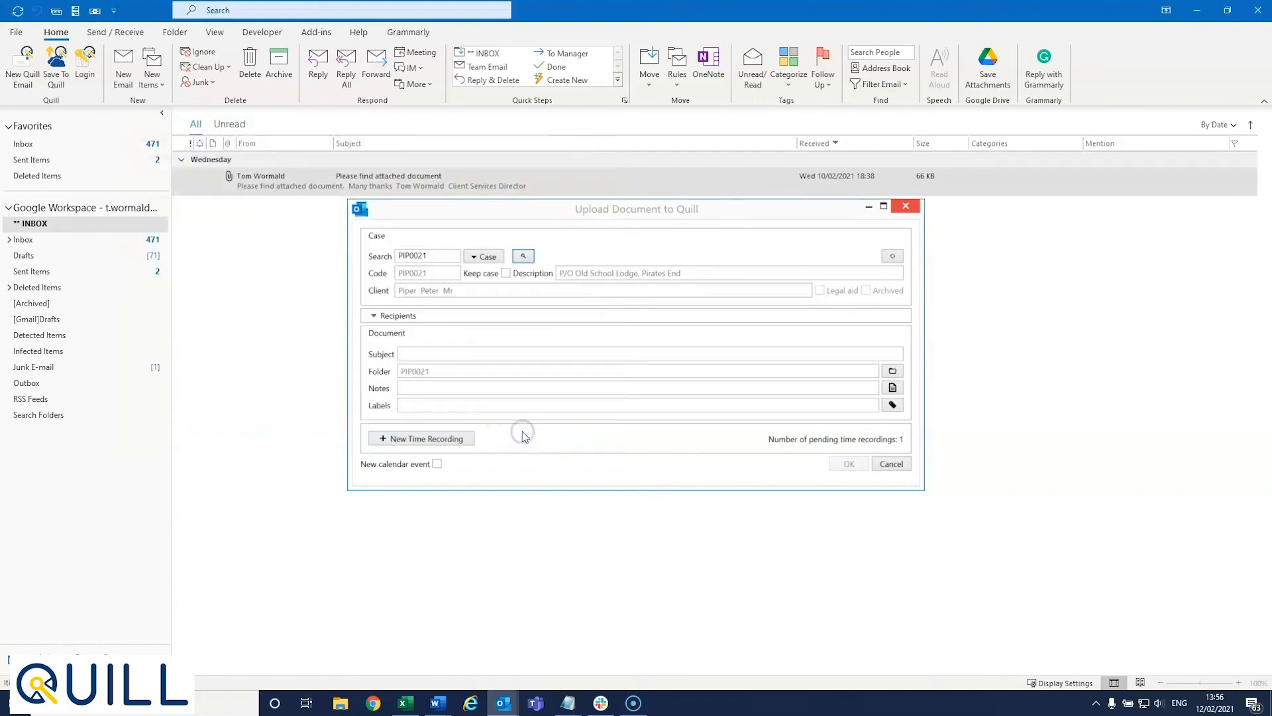
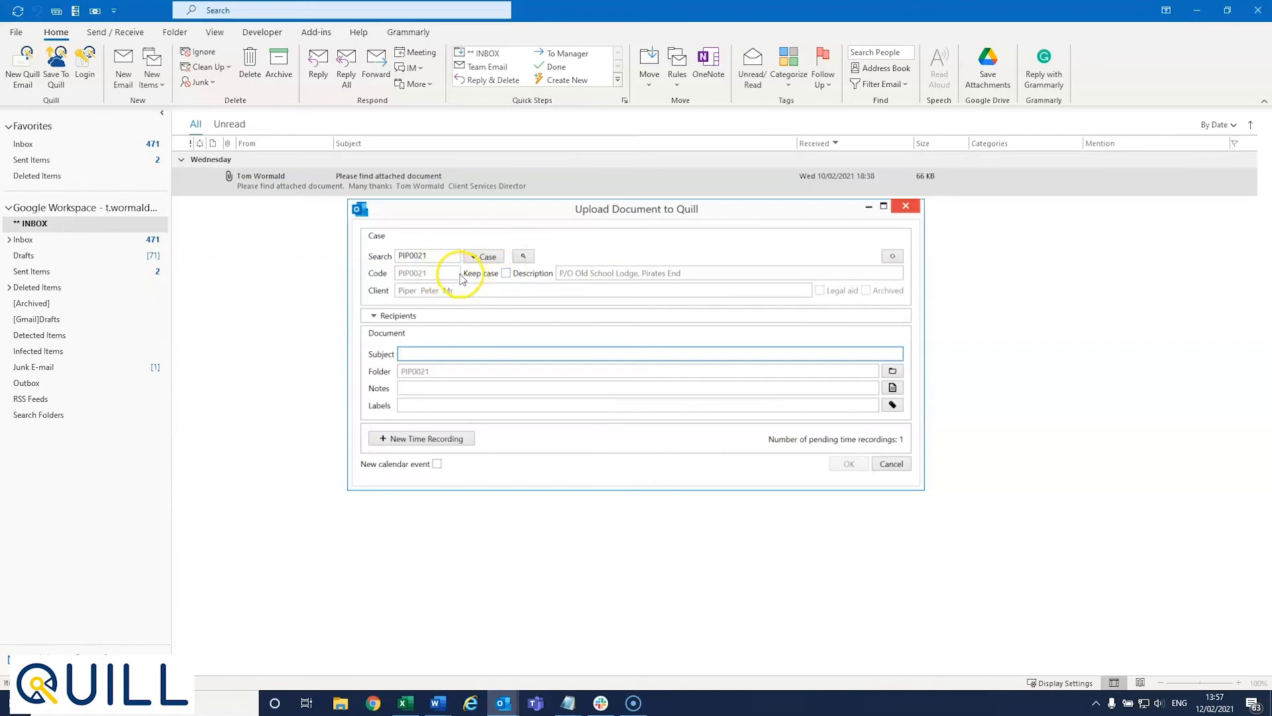
Step: Show the case recipients, set the client as To, and try Cc for the estate agent contacts before clearing it
{"action": "left_click", "coordinate": [375, 317]}
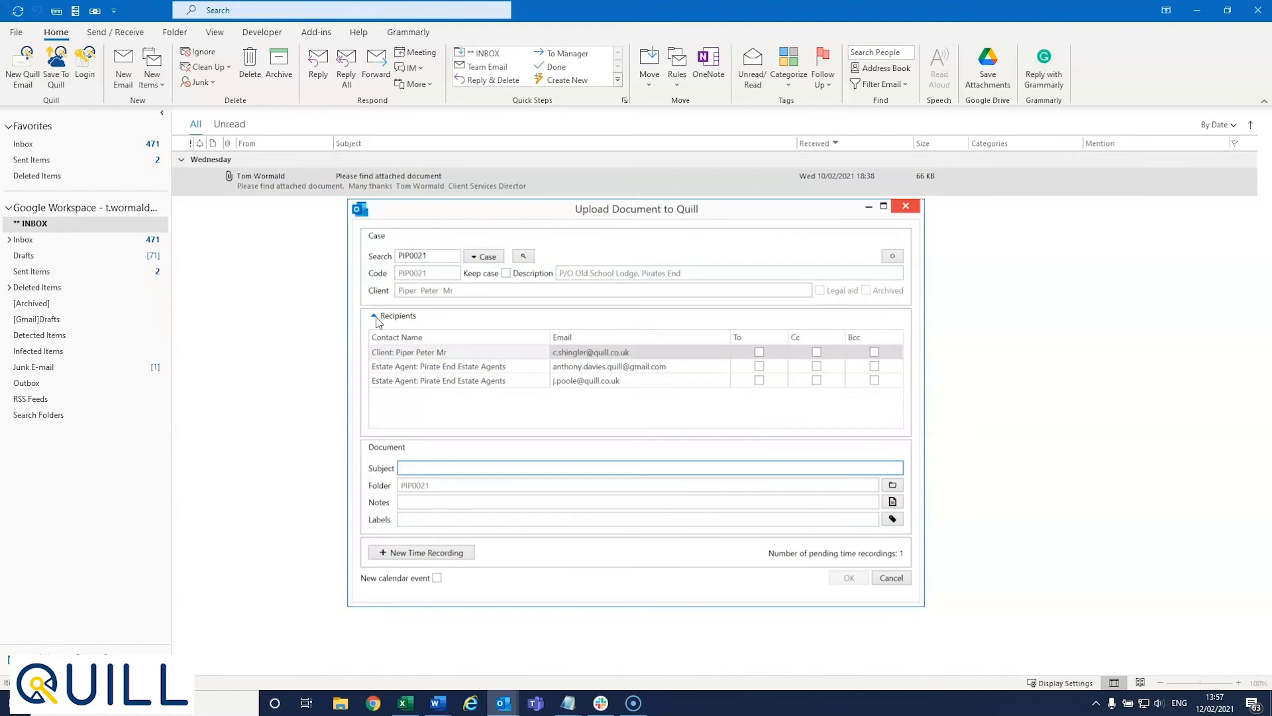
{"action": "left_click", "coordinate": [762, 351]}
{"action": "left_click", "coordinate": [759, 351]}
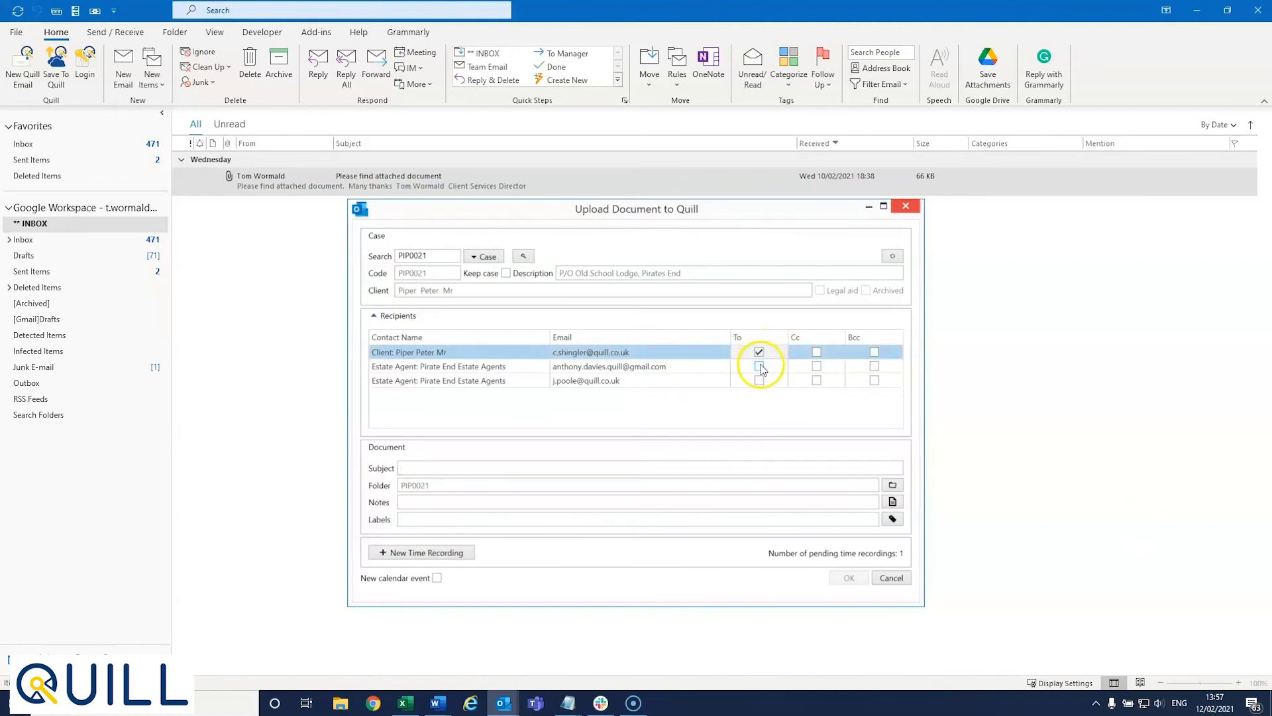
{"action": "left_click", "coordinate": [816, 367]}
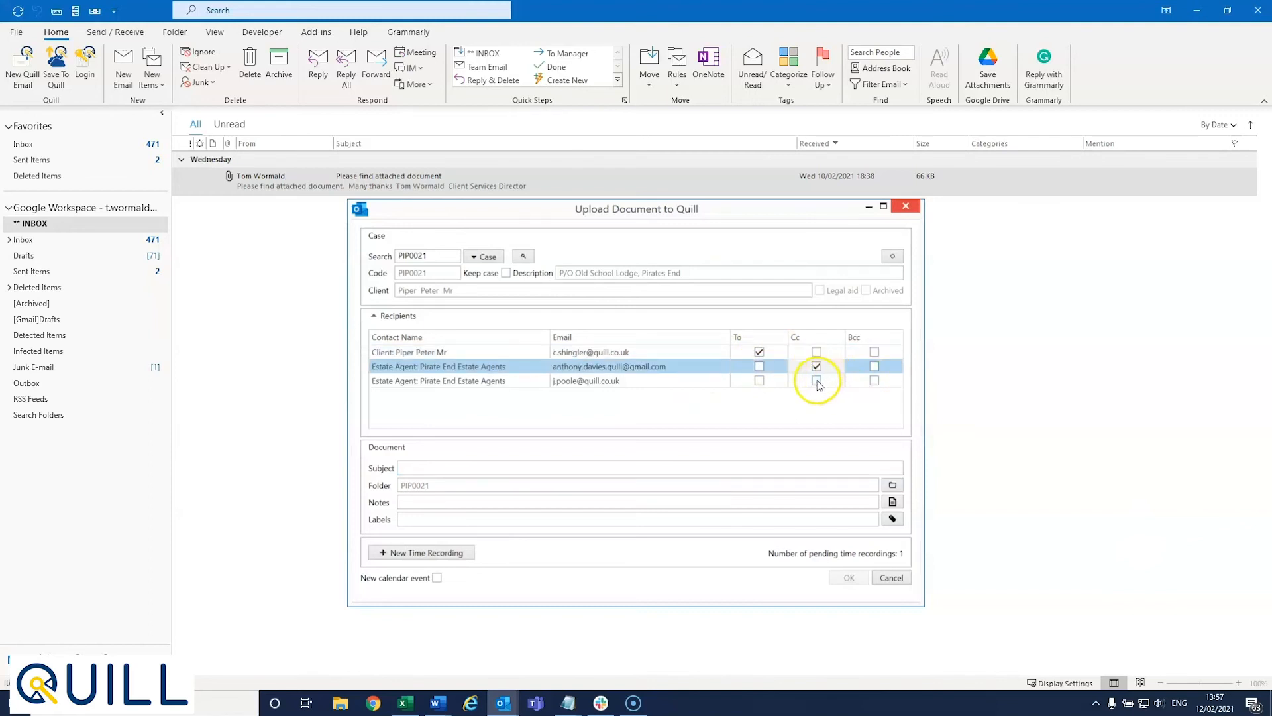
{"action": "left_click", "coordinate": [817, 381]}
{"action": "left_click", "coordinate": [876, 381]}
Step: Set the email subject to "E-mail containing copy documents" and choose the Emails folder for saving it
{"action": "left_click", "coordinate": [477, 467]}
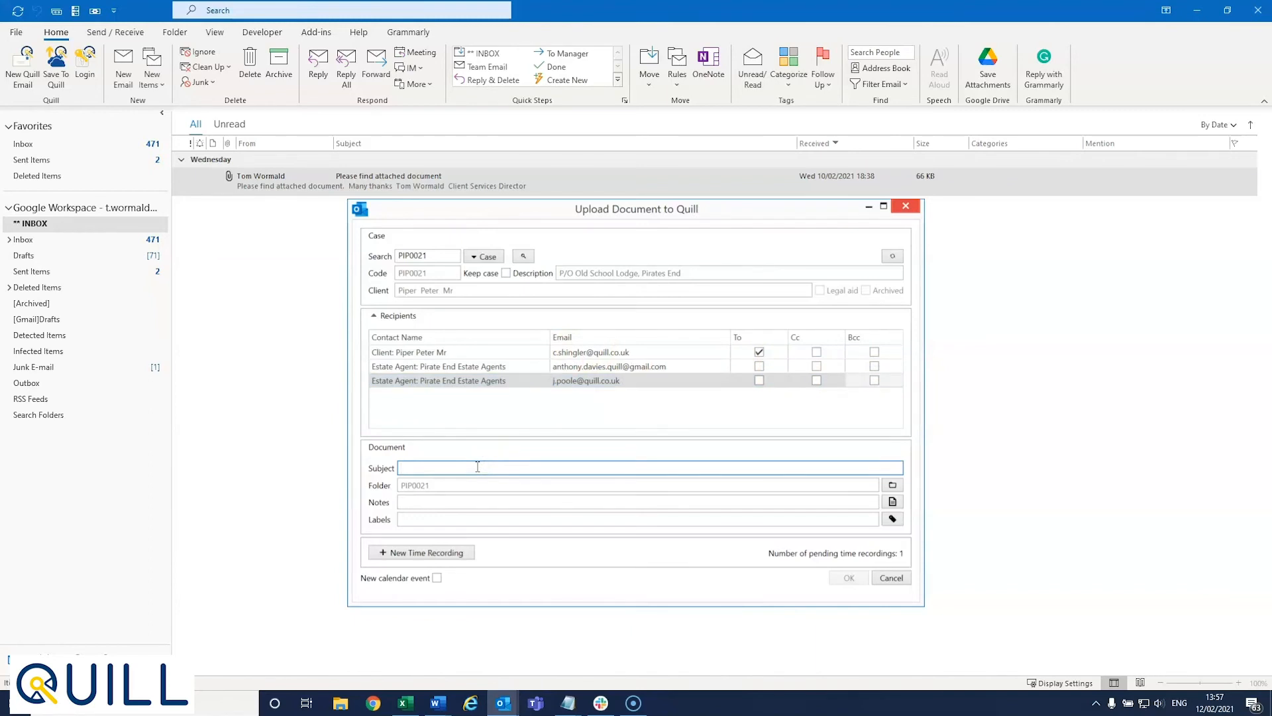
{"action": "type", "text": "E-mail containing copy documents"}
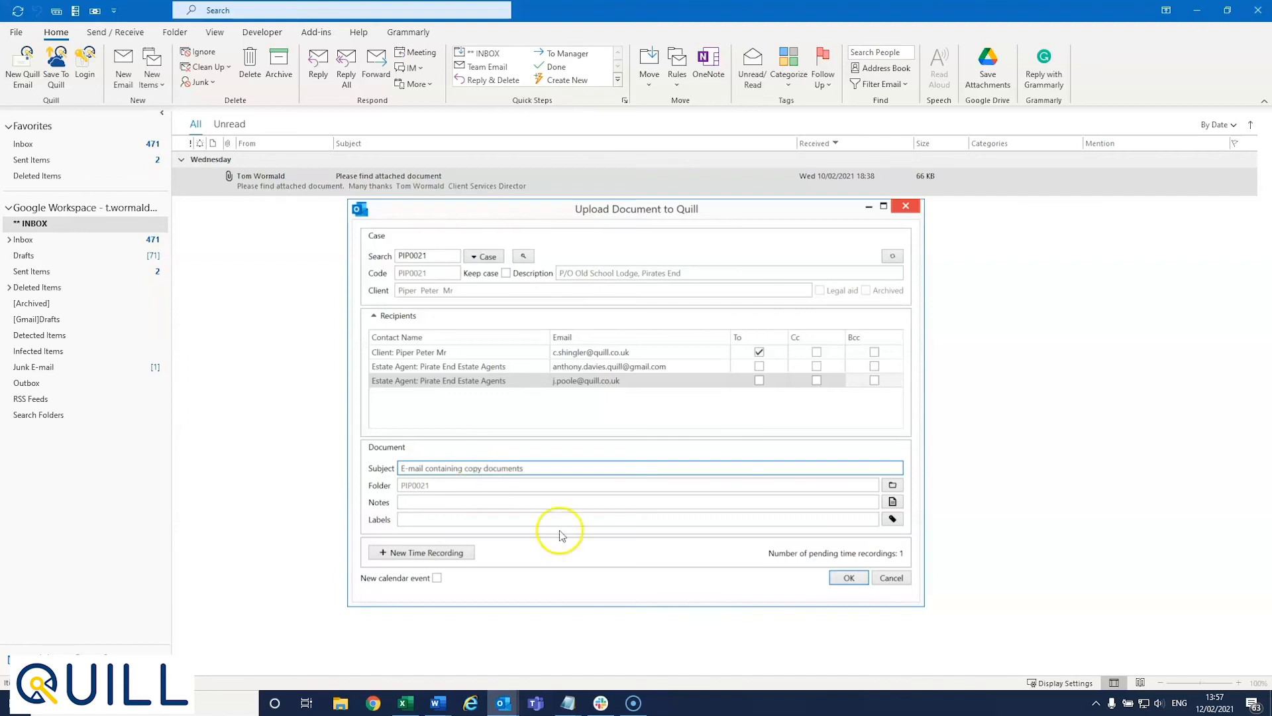
{"action": "left_click", "coordinate": [892, 485]}
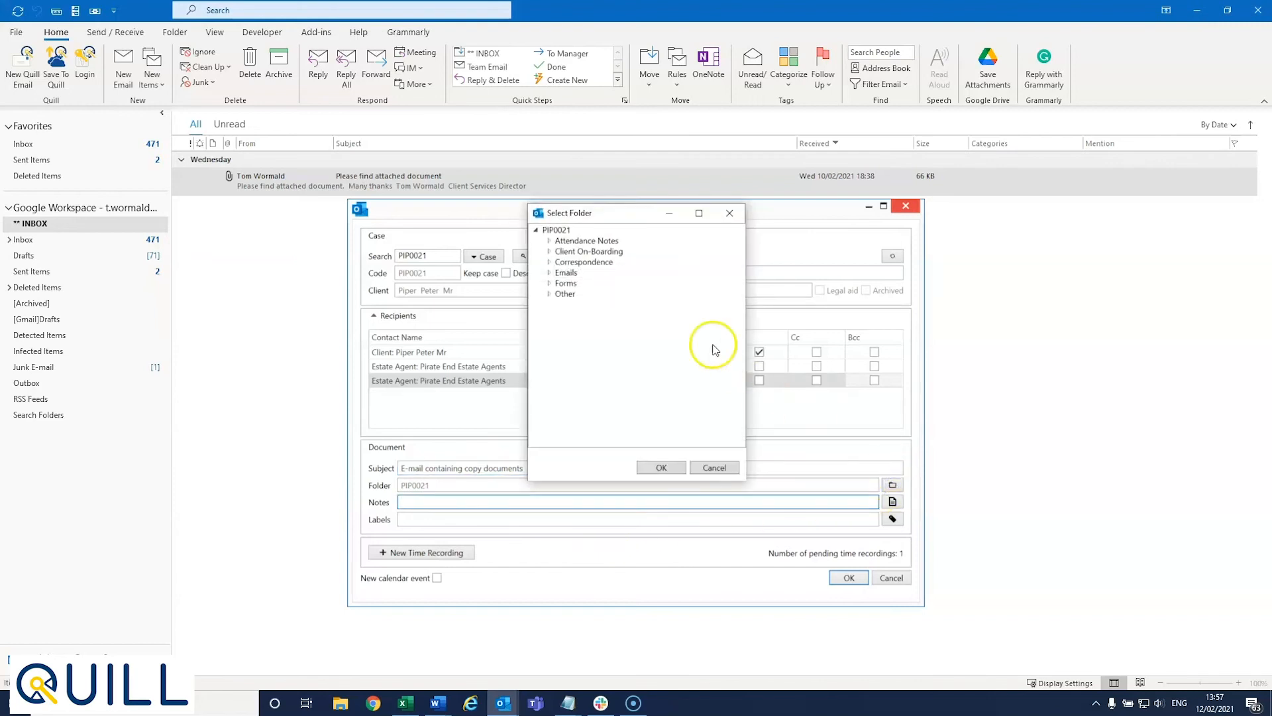
{"action": "left_click", "coordinate": [585, 263]}
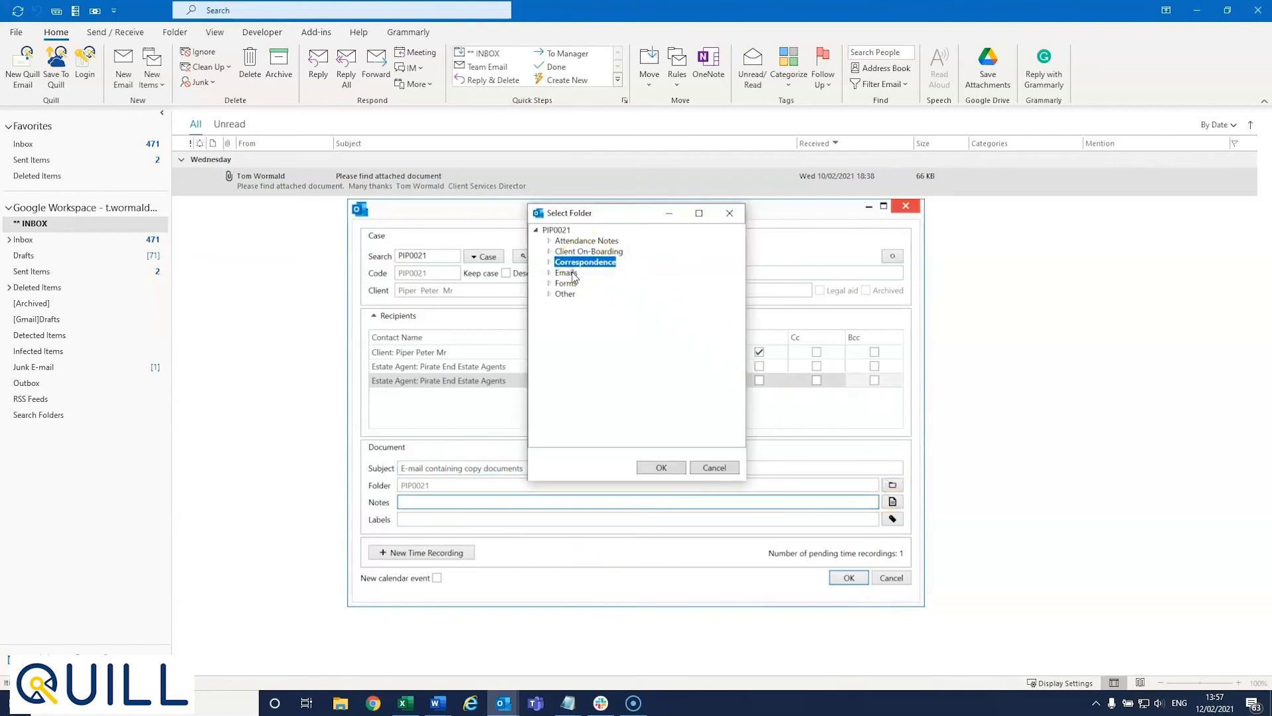
{"action": "left_click", "coordinate": [572, 274]}
{"action": "left_click", "coordinate": [660, 467]}
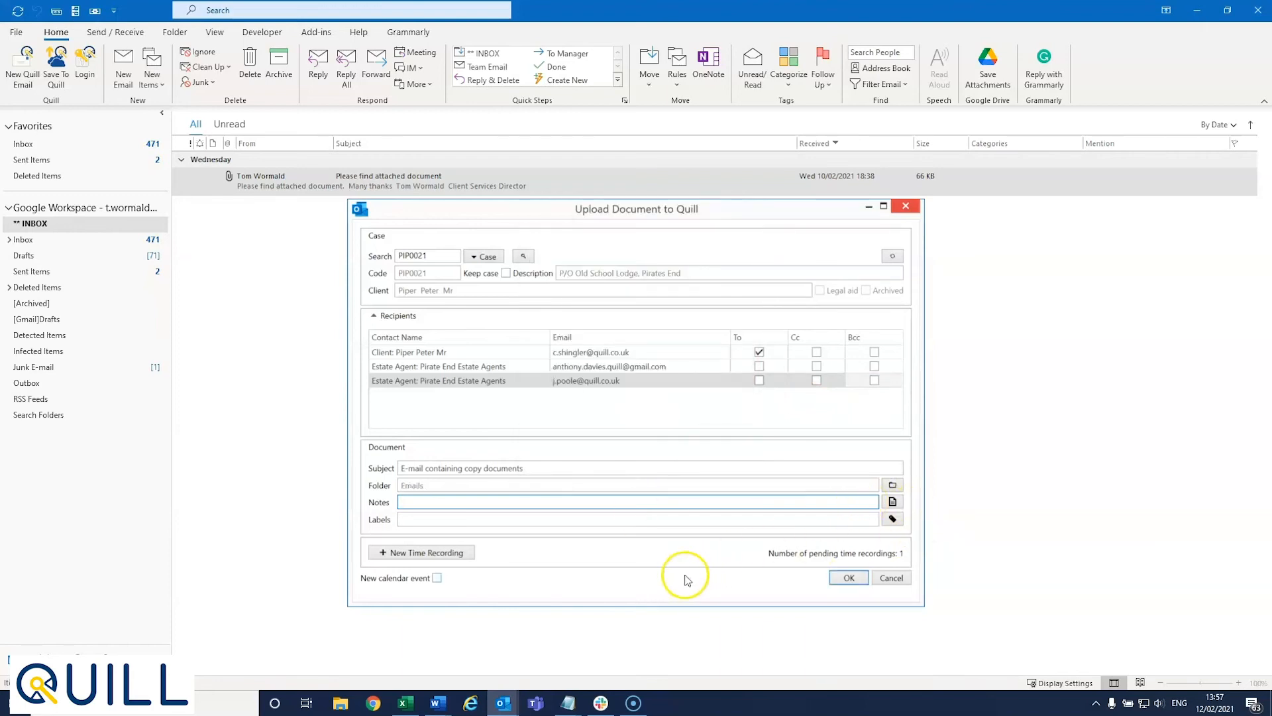
Step: Enter the note "E-mail sending copy documents as requested", and open the label choices and close them without adding a label
{"action": "type", "text": "E-mail sending ciopy docu"}
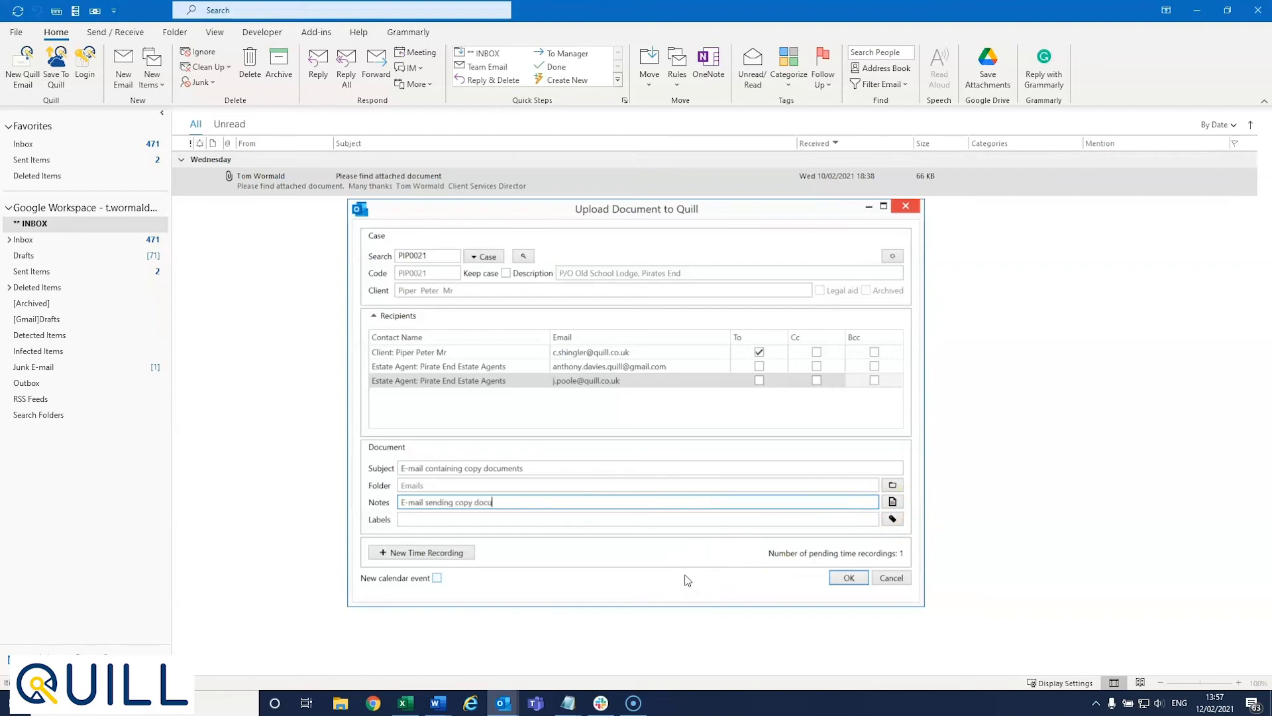
{"action": "type", "text": "sted"}
{"action": "left_click", "coordinate": [892, 518]}
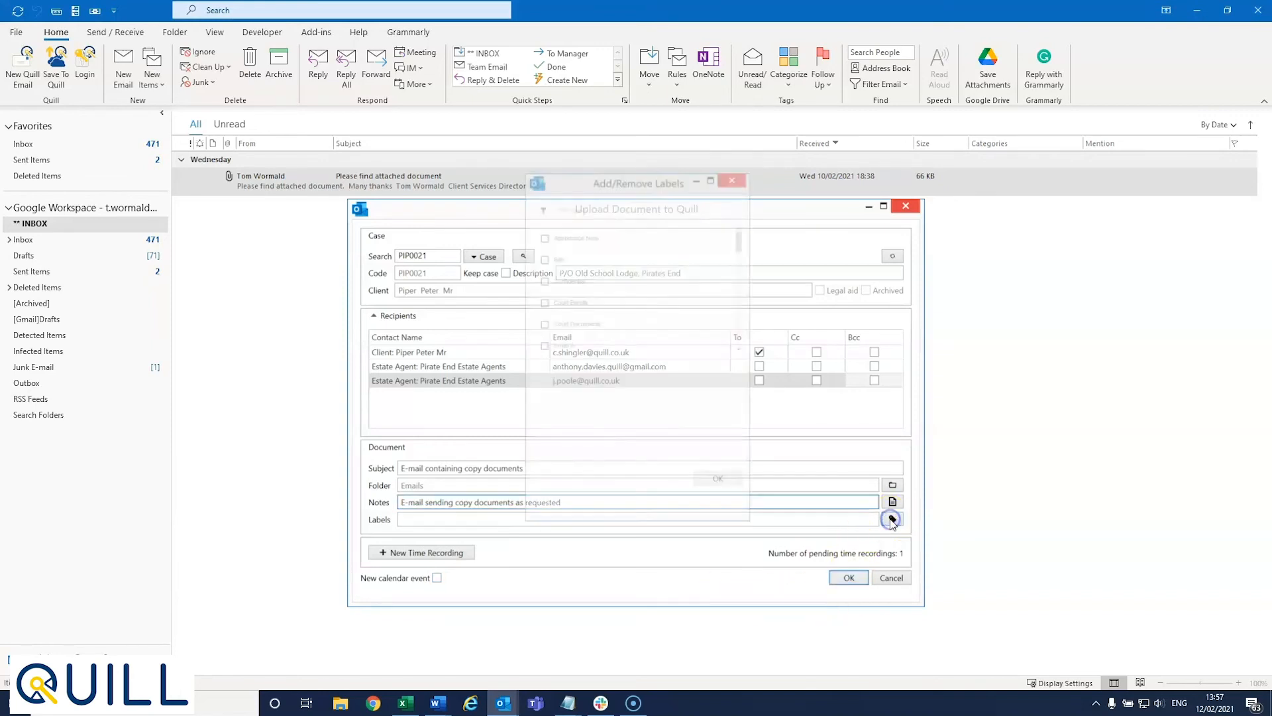
{"action": "left_click", "coordinate": [733, 173]}
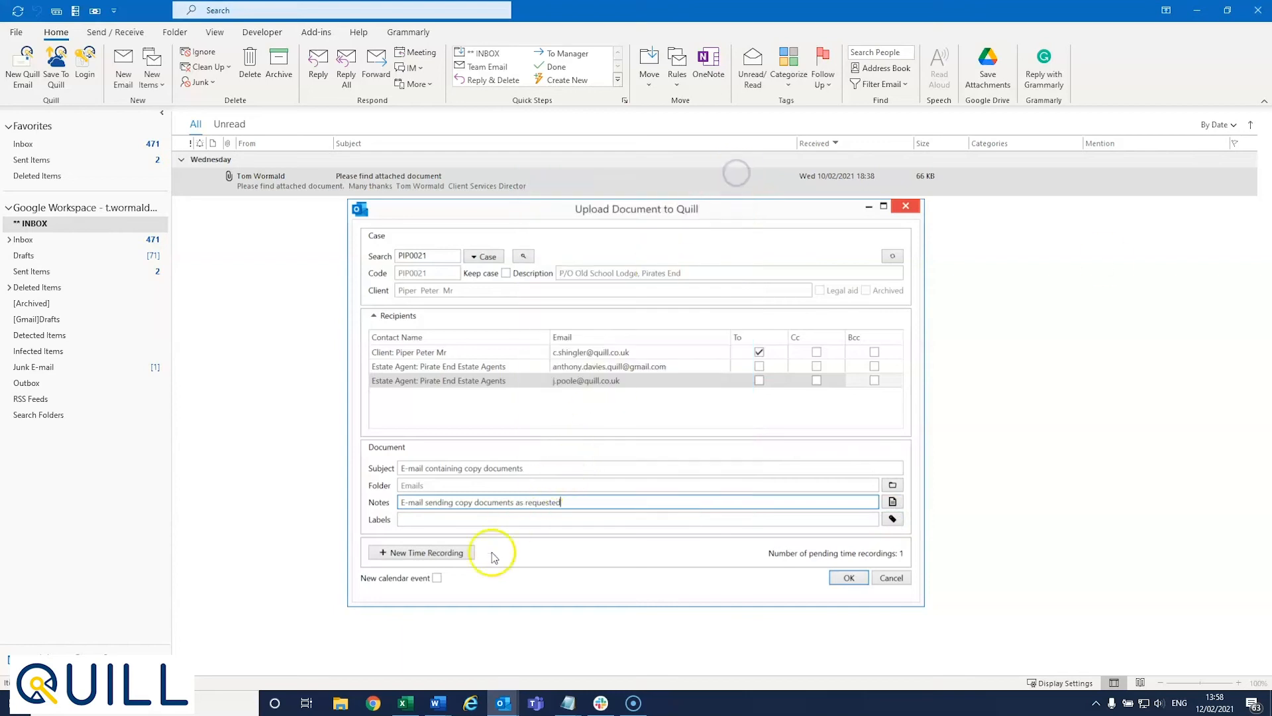
Step: Open time recording for the email, add two further blank time entries, and close the time recording window
{"action": "left_click", "coordinate": [435, 554]}
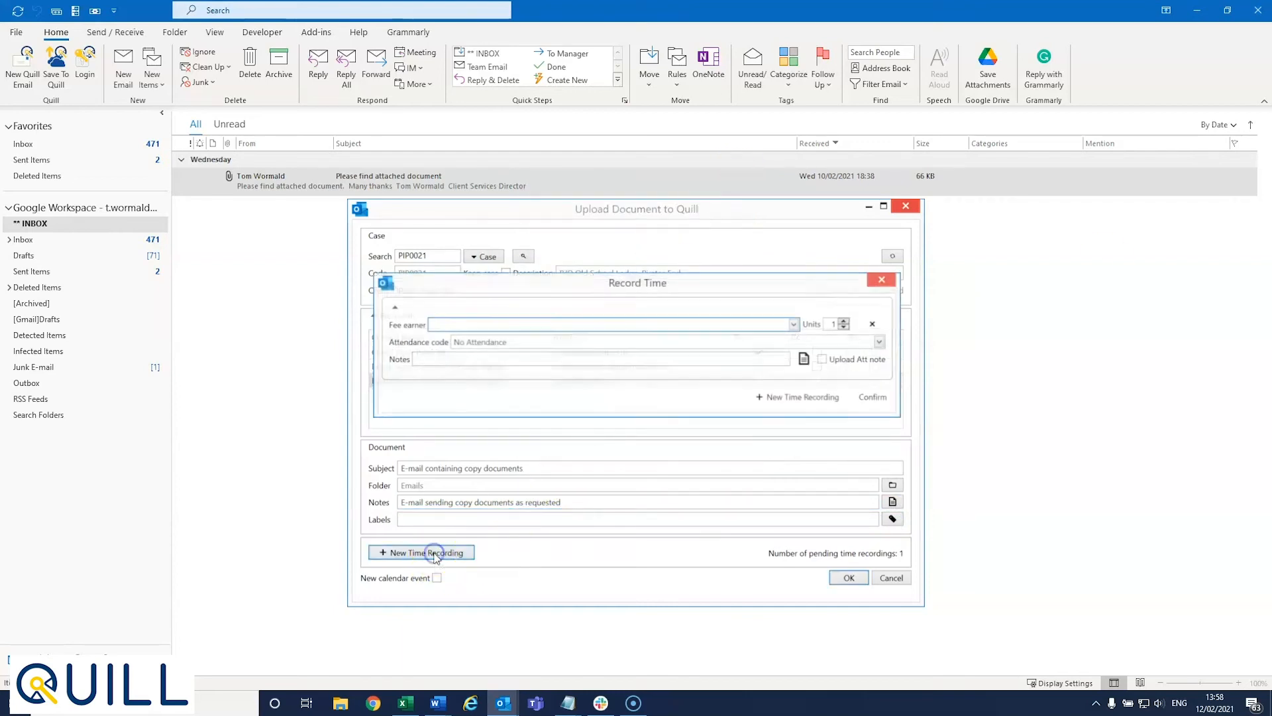
{"action": "left_click", "coordinate": [798, 399]}
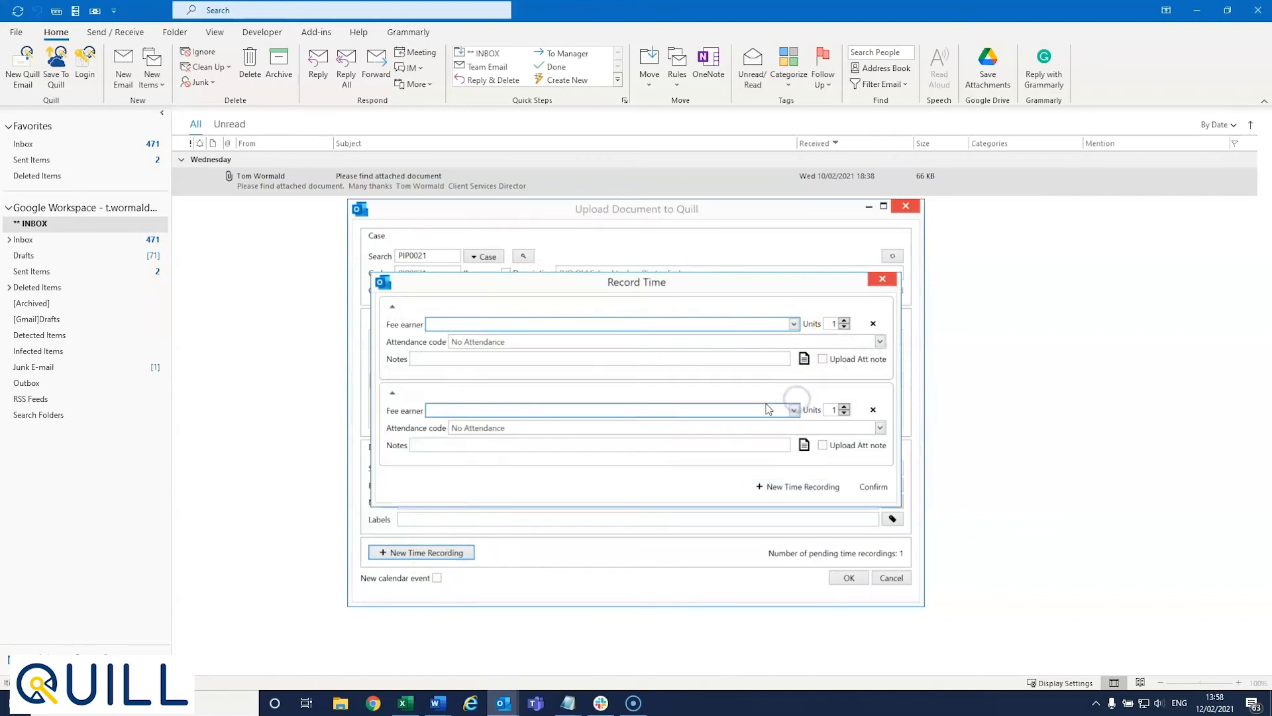
{"action": "left_click", "coordinate": [795, 487]}
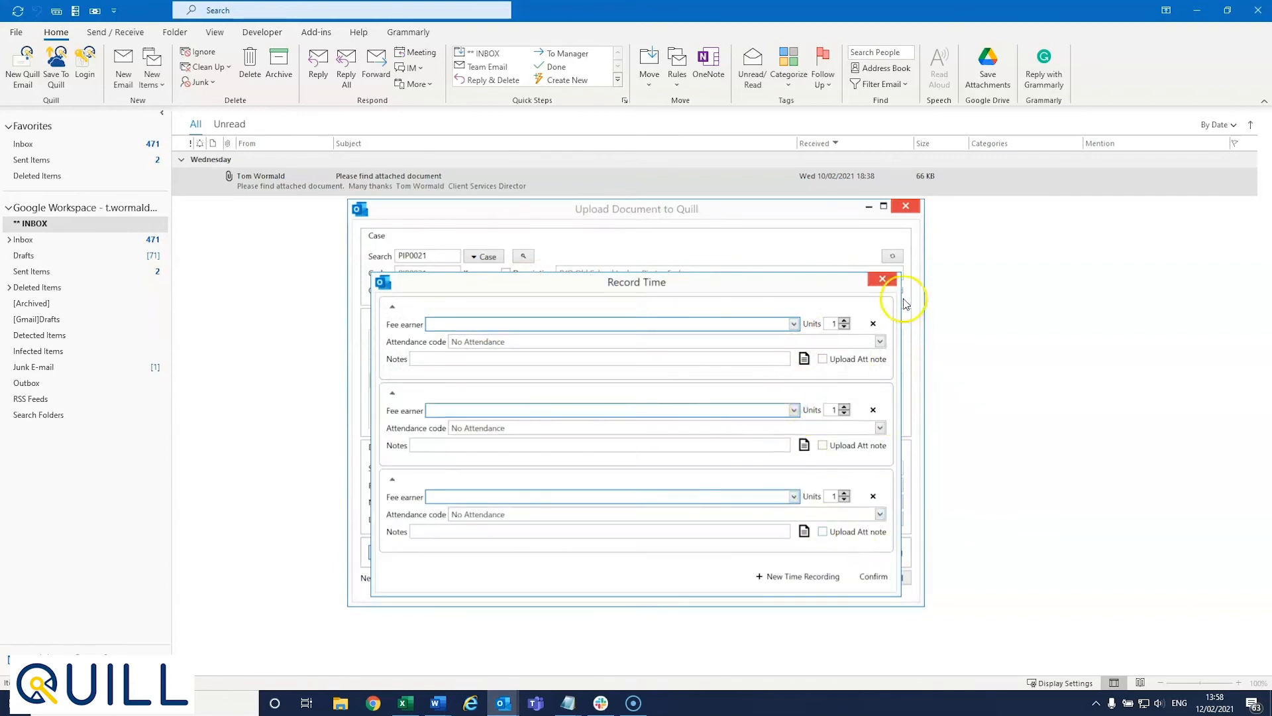
{"action": "left_click", "coordinate": [883, 281]}
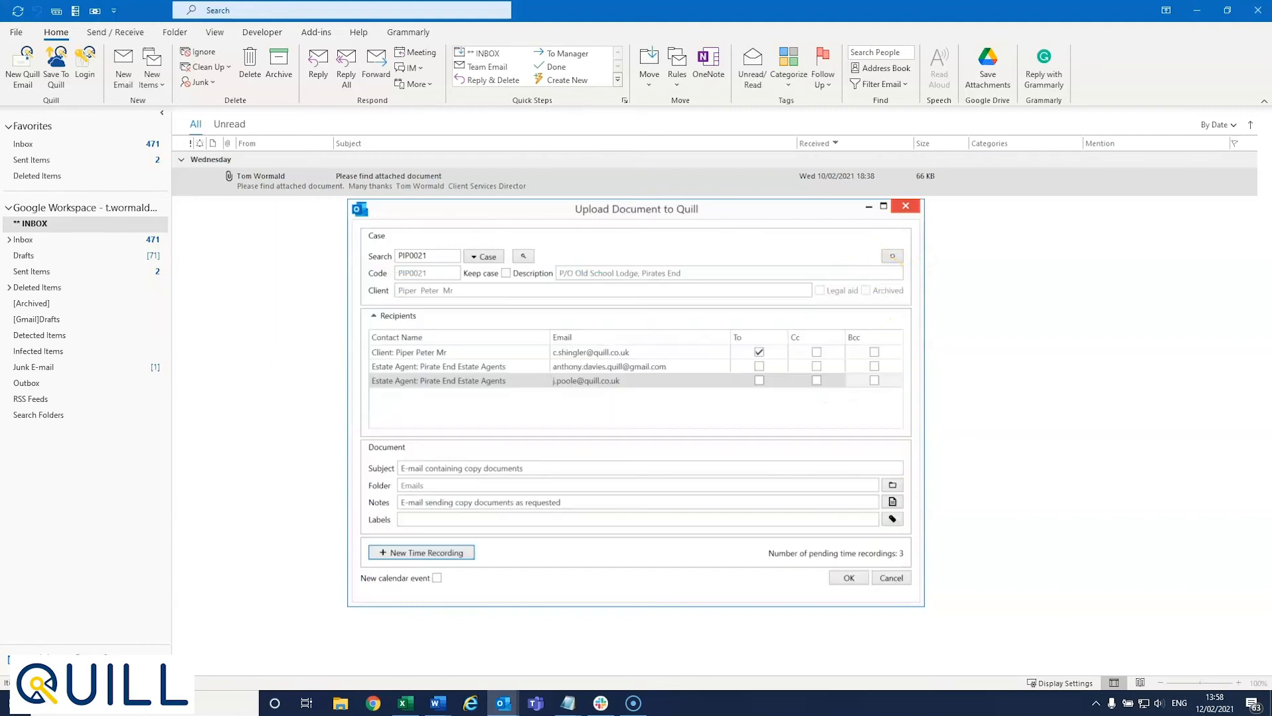
Step: Try the new calendar event option, turn it off again, and create the case email with the entered details
{"action": "left_click", "coordinate": [437, 579]}
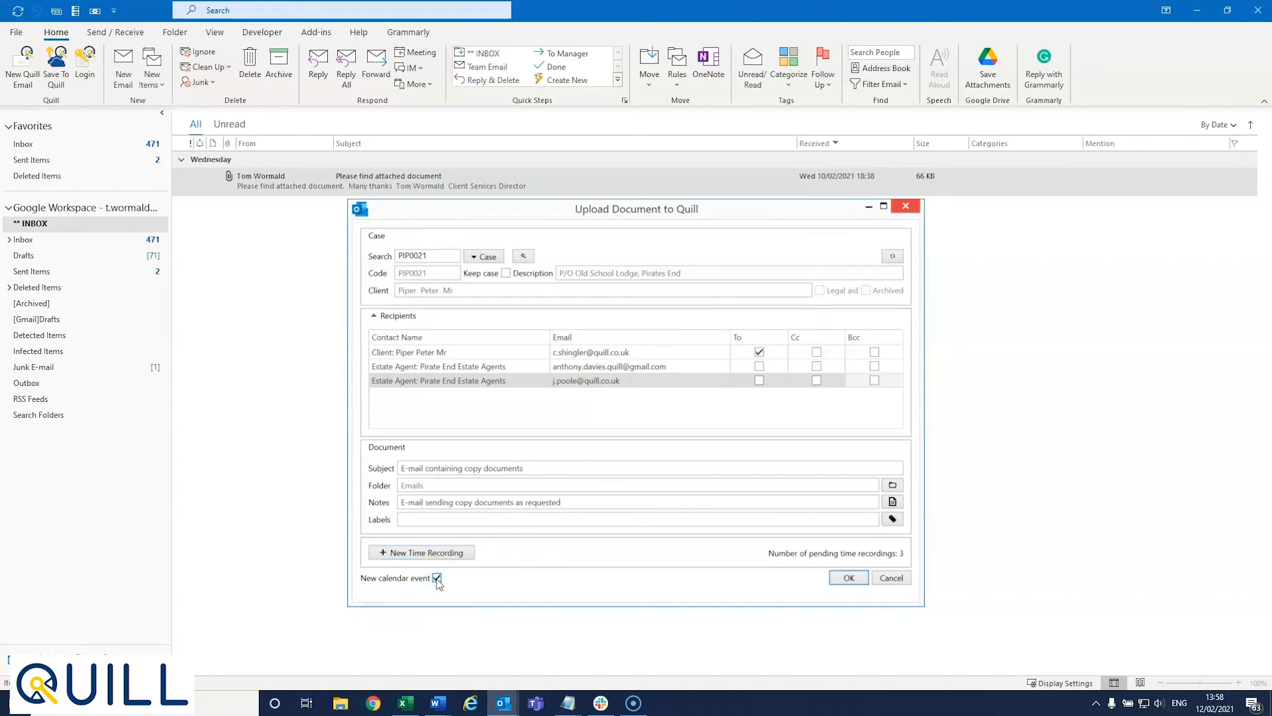
{"action": "left_click", "coordinate": [436, 579]}
{"action": "left_click", "coordinate": [848, 578]}
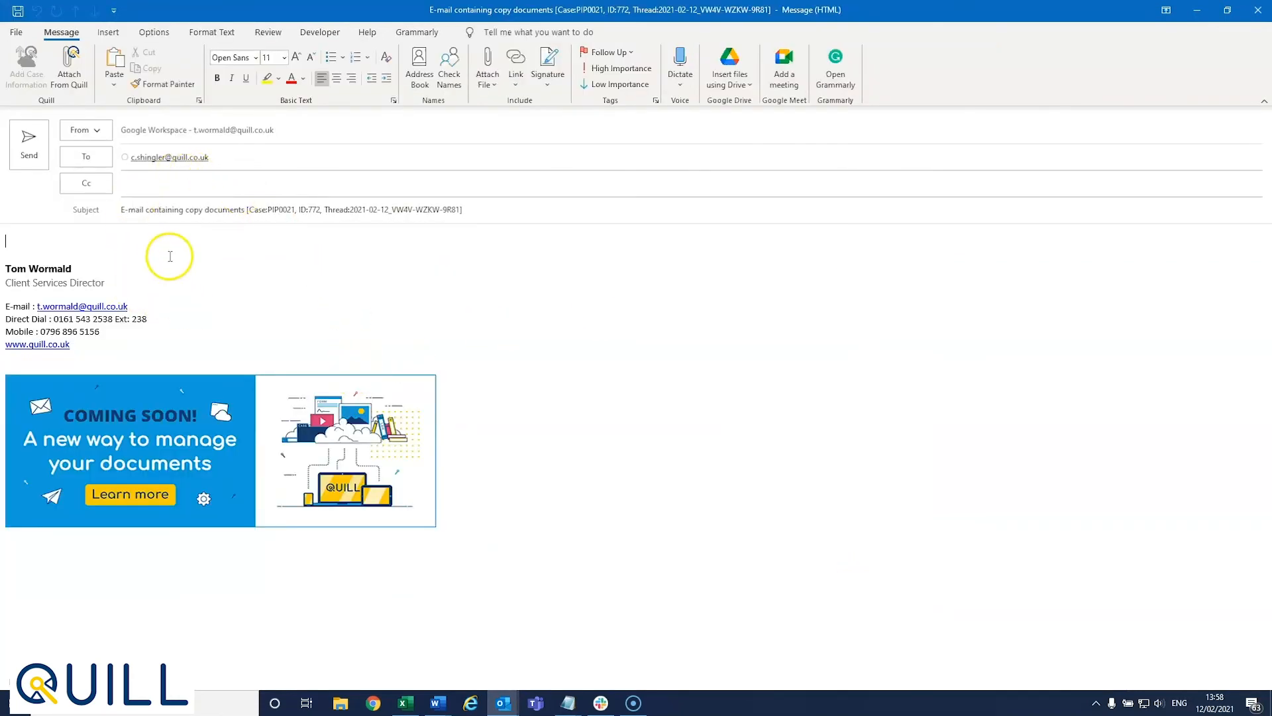
Step: Examine the email's subject line, highlighting the descriptive text and the bracketed case, ID and thread references
{"action": "left_click", "coordinate": [245, 209]}
{"action": "left_click_drag", "start_coordinate": [244, 209], "coordinate": [117, 200]}
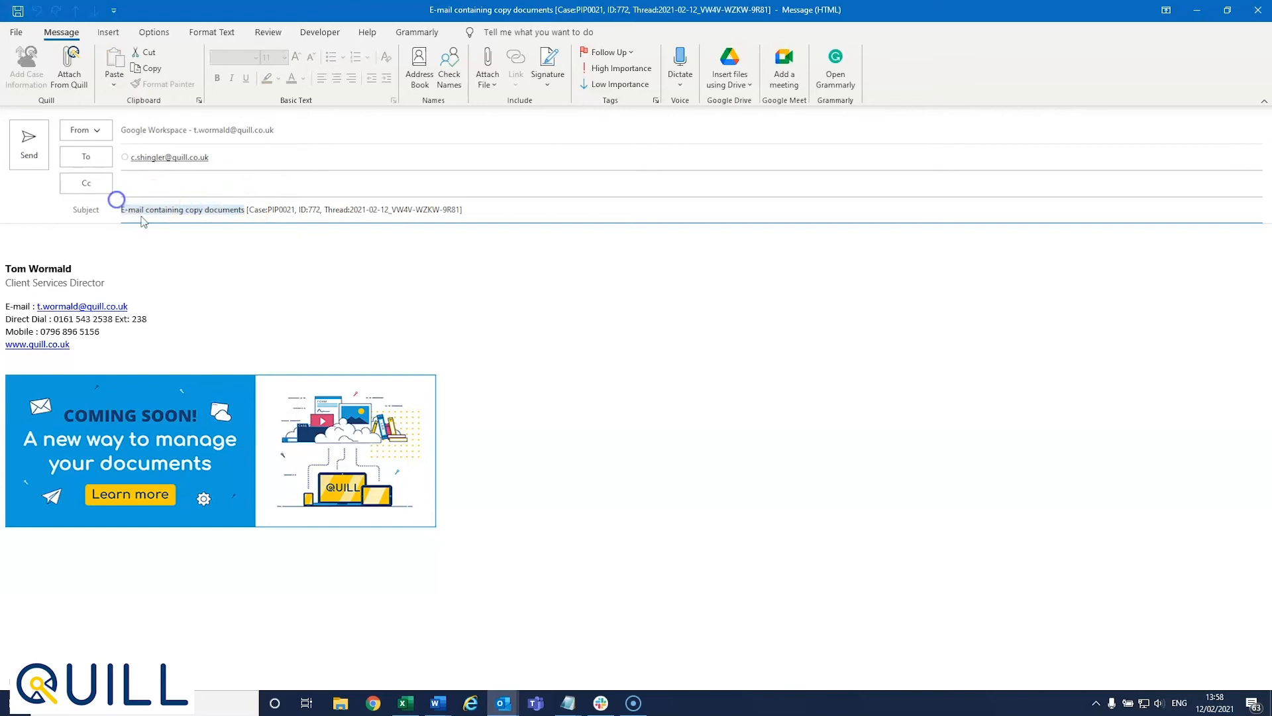
{"action": "left_click", "coordinate": [278, 209]}
{"action": "left_click_drag", "start_coordinate": [268, 209], "coordinate": [471, 213]}
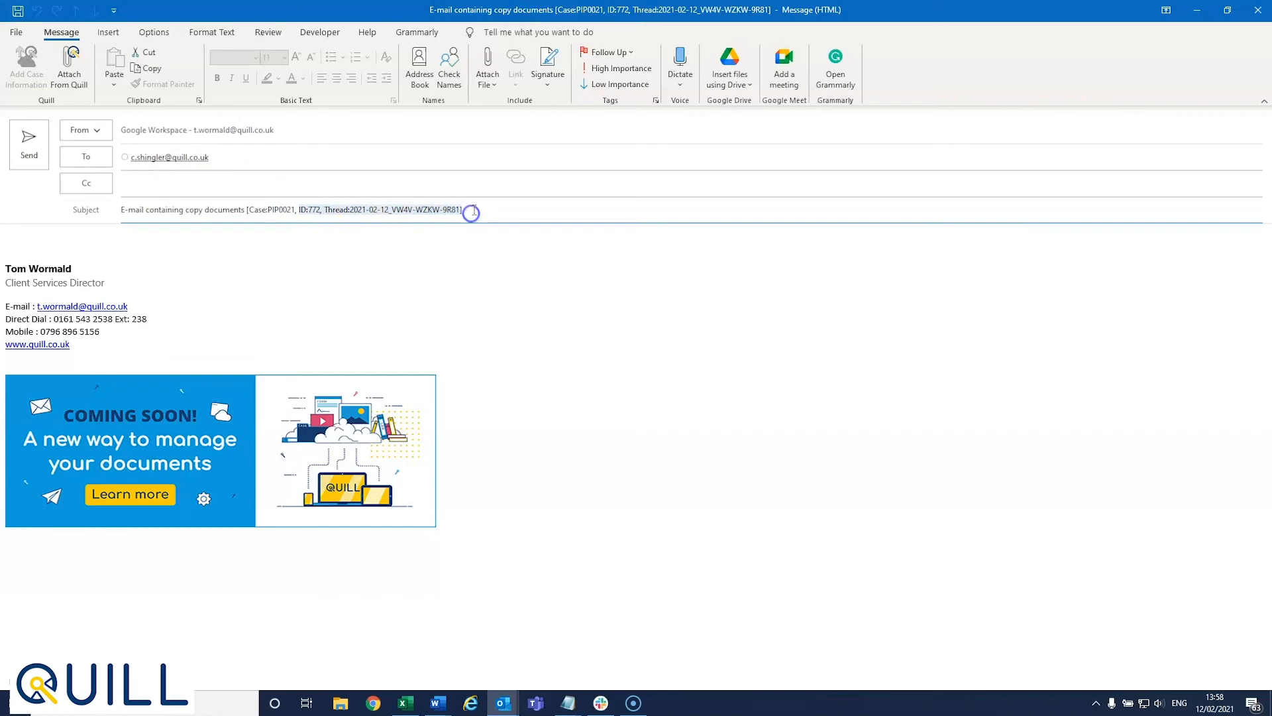
{"action": "left_click", "coordinate": [474, 210]}
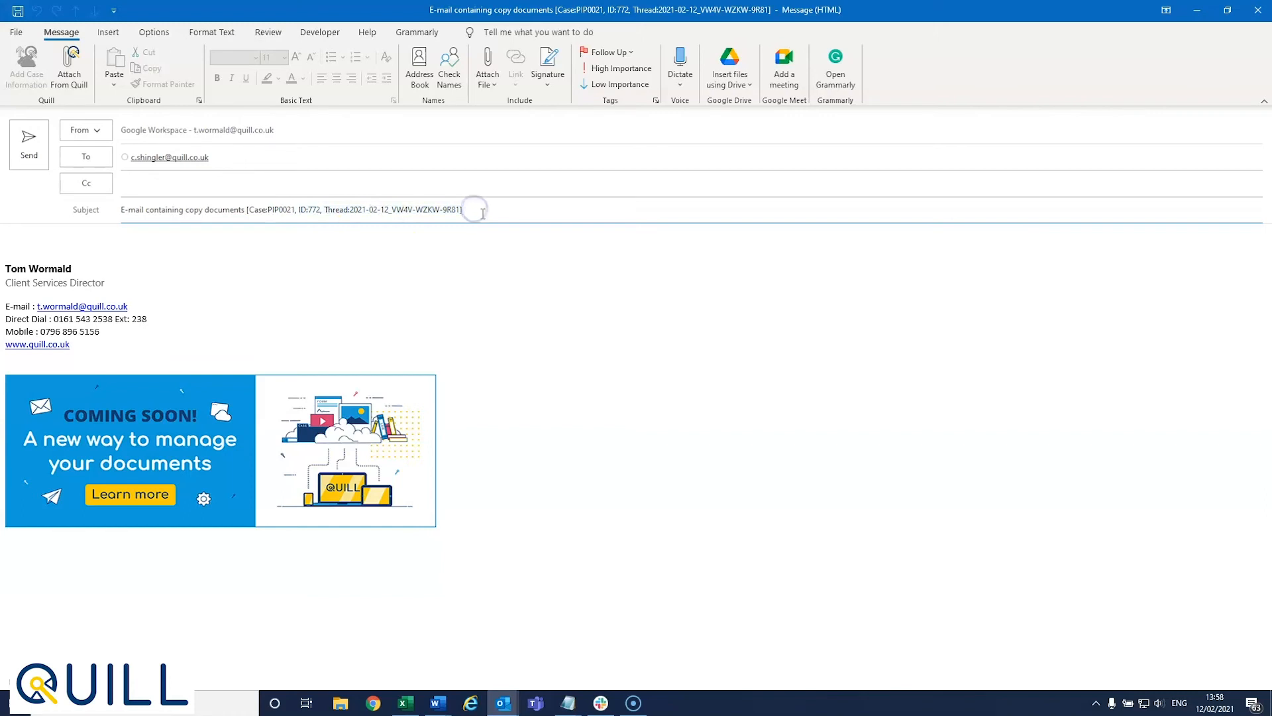
{"action": "left_click_drag", "start_coordinate": [473, 210], "coordinate": [245, 213]}
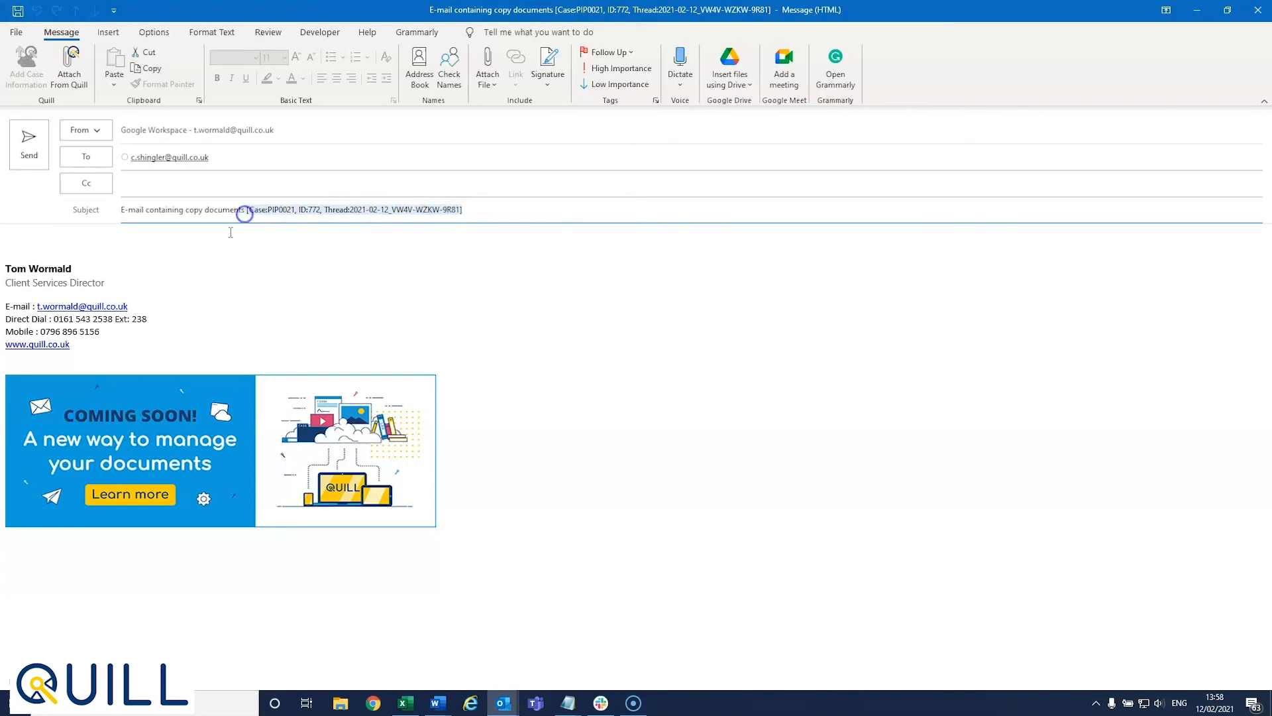
Step: Write the email body with a greeting, "Please find attached missing case documents as requested.", "Many thanks" and the sender's first name
{"action": "left_click", "coordinate": [80, 238]}
{"action": "type", "text": "Dear Chris,"}
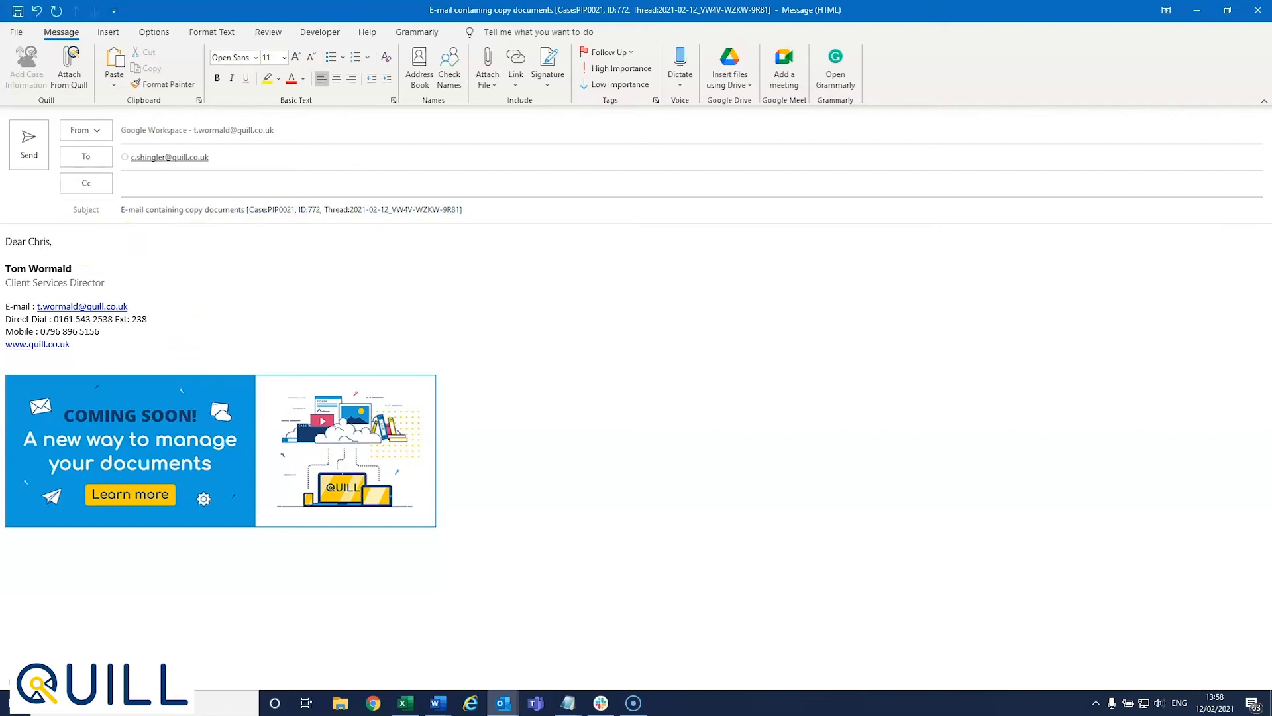
{"action": "key", "text": "Return"}
{"action": "type", "text": "Pl"}
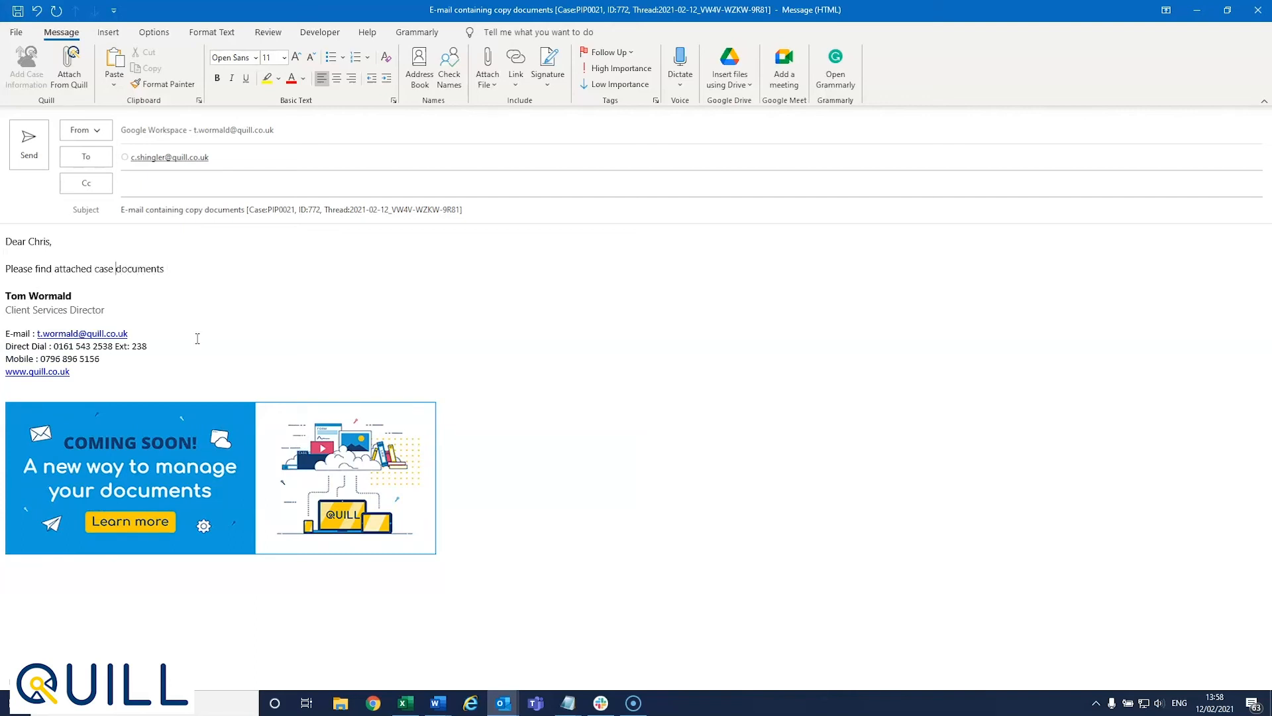
{"action": "type", "text": "missing"}
{"action": "key", "text": "End"}
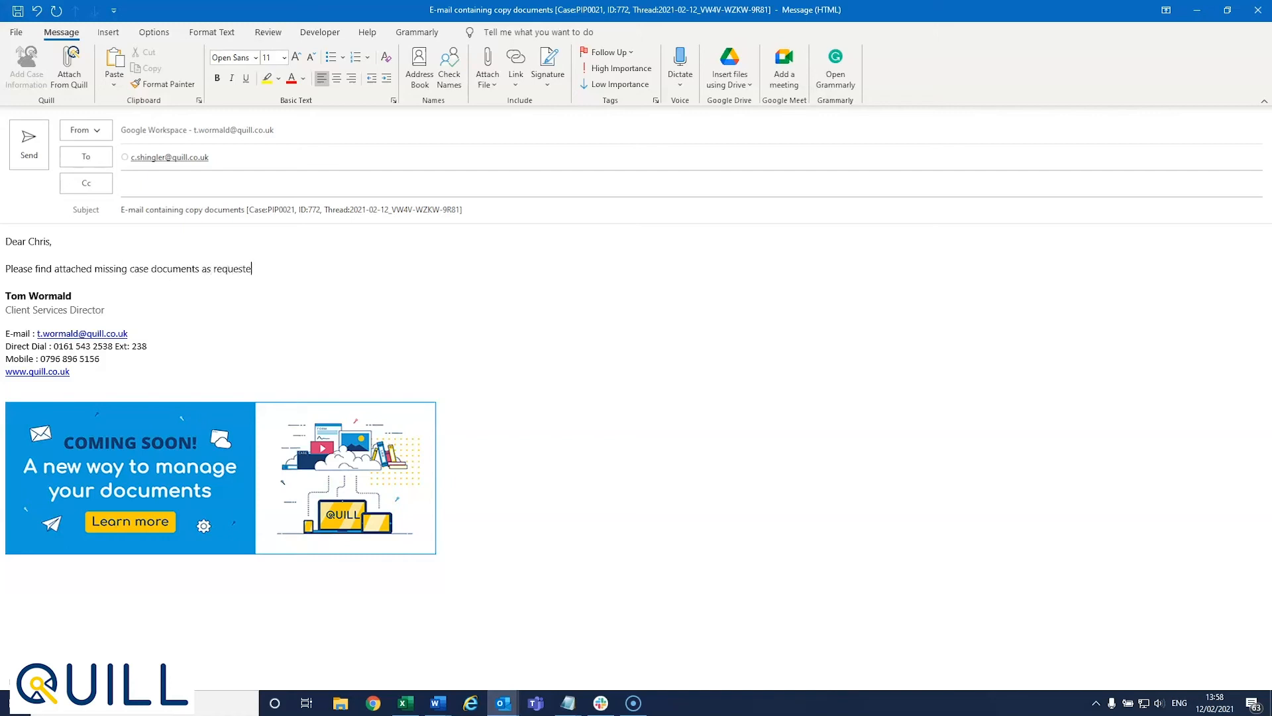
{"action": "key", "text": "Return"}
{"action": "type", "text": "Many thanks"}
{"action": "key", "text": "Return"}
{"action": "type", "text": "Tom"}
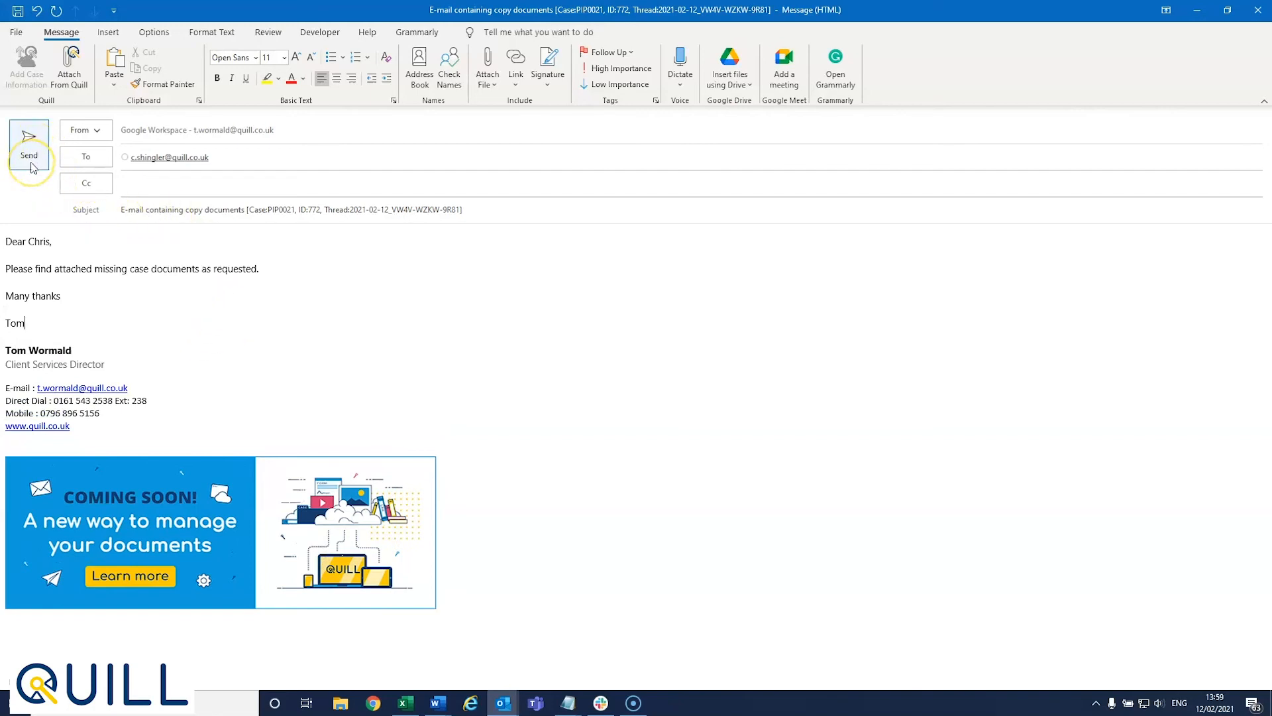
Step: Attach Client Care letter.docx and the signed contract PDF from the case's Quill documents, and send the email
{"action": "left_click", "coordinate": [70, 79]}
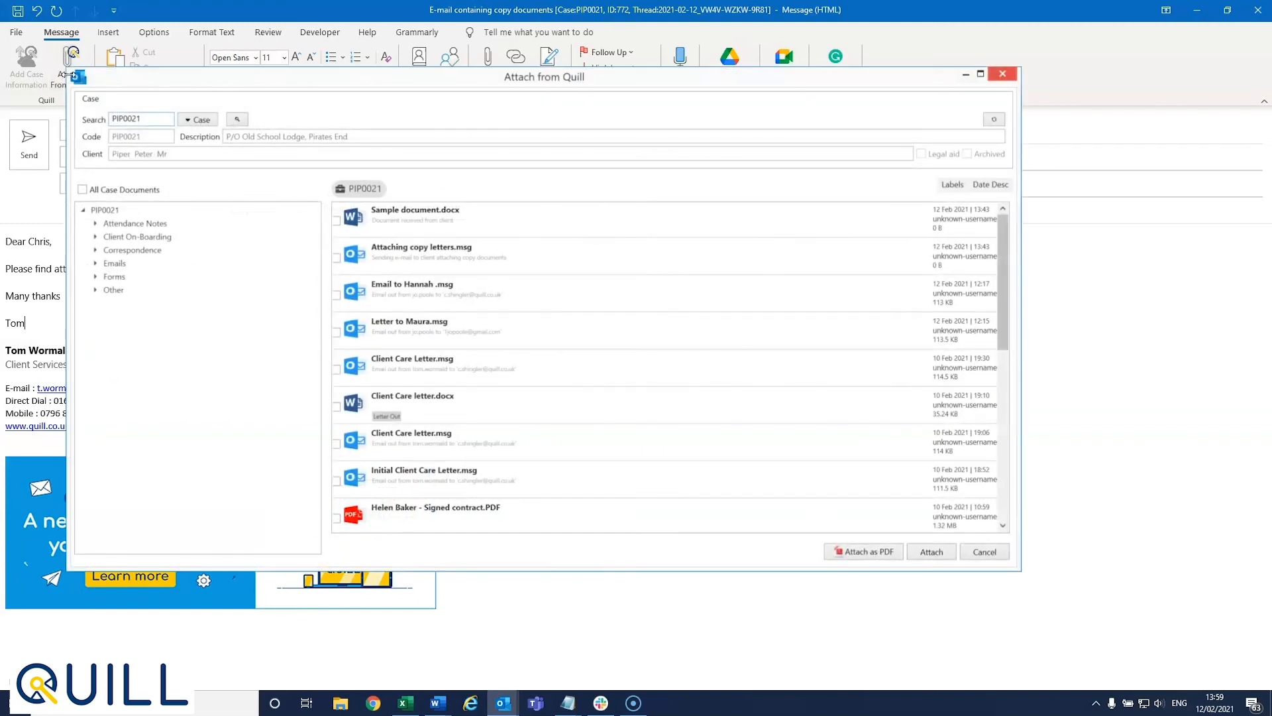
{"action": "left_click", "coordinate": [360, 431]}
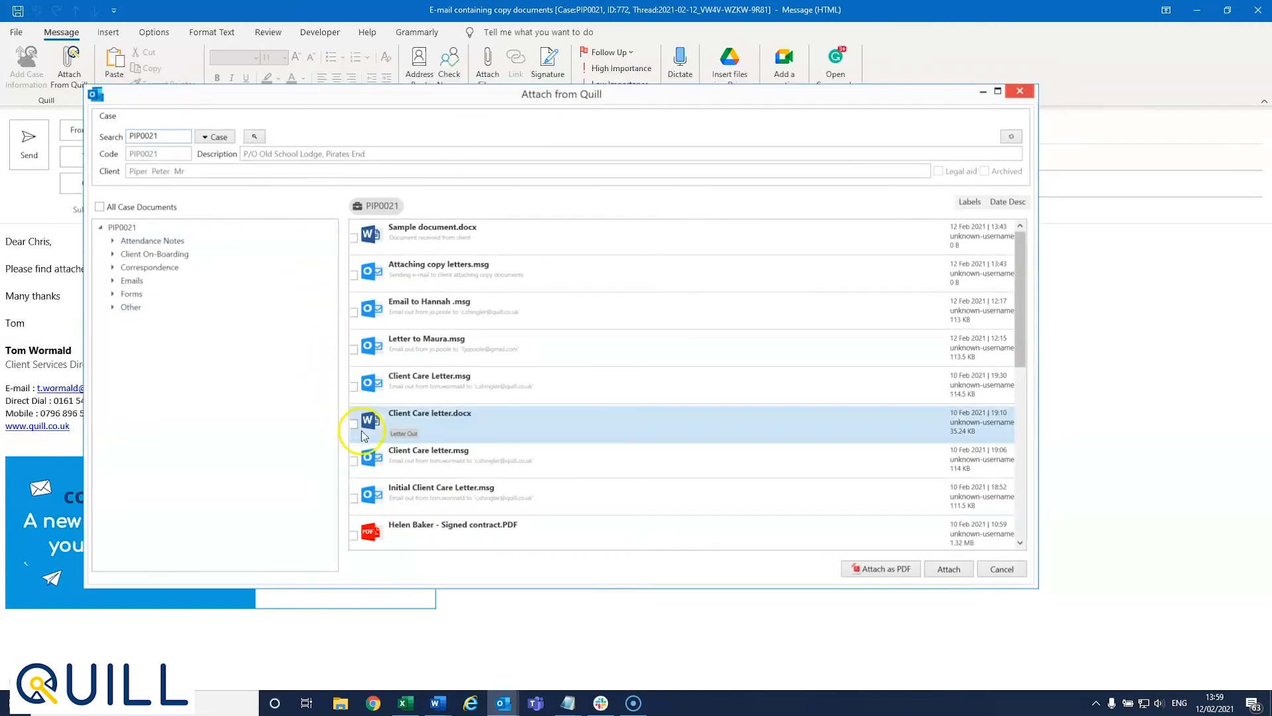
{"action": "left_click", "coordinate": [354, 426]}
{"action": "left_click", "coordinate": [358, 535]}
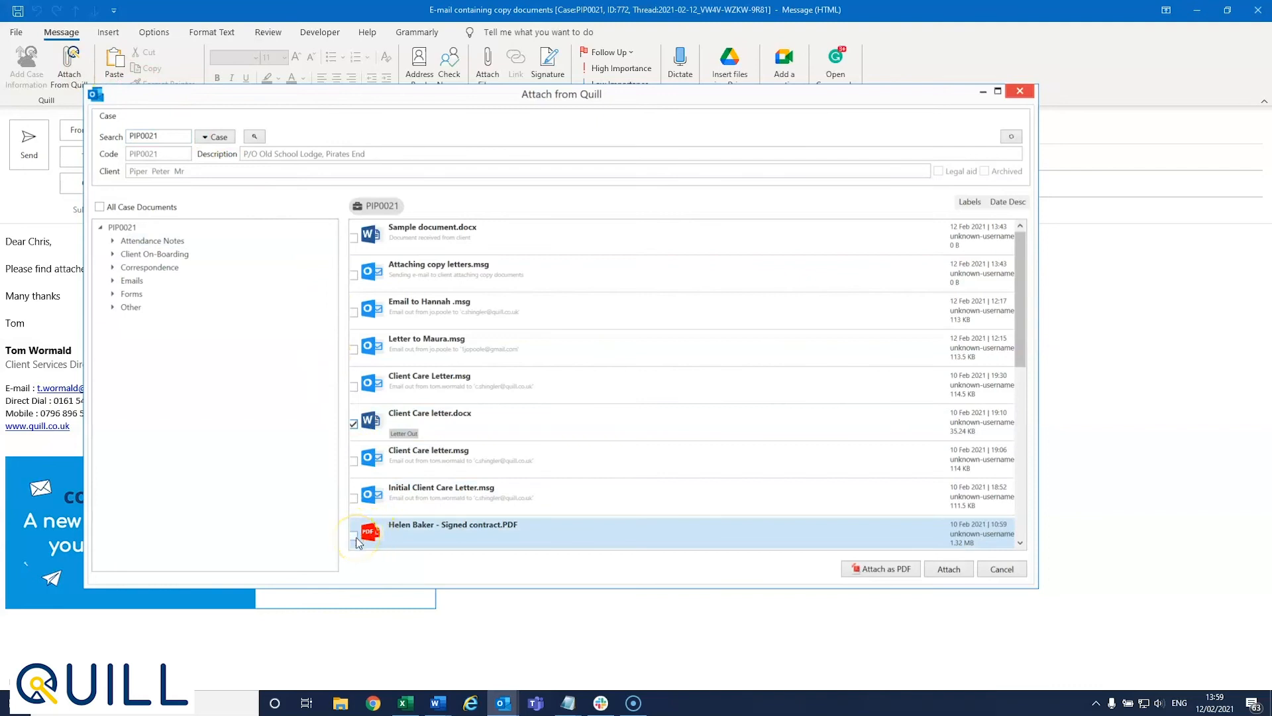
{"action": "scroll", "coordinate": [356, 537], "scroll_direction": "down", "scroll_amount": 1}
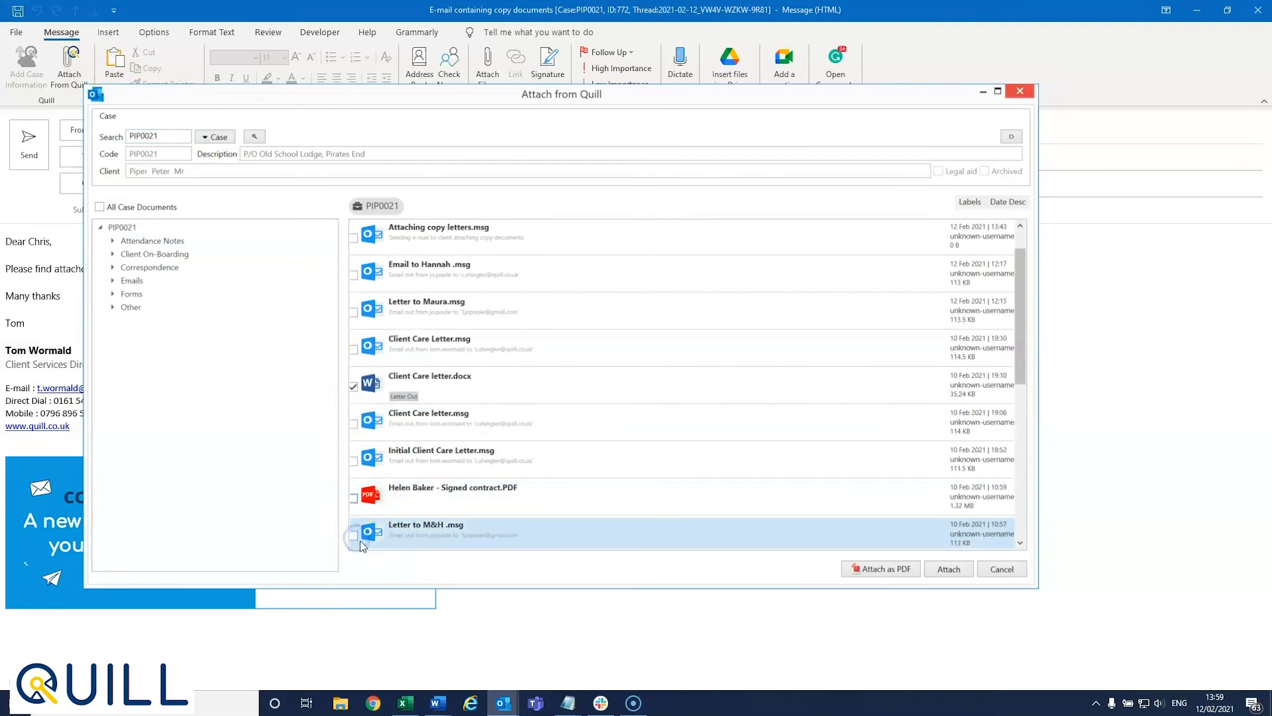
{"action": "left_click", "coordinate": [352, 506]}
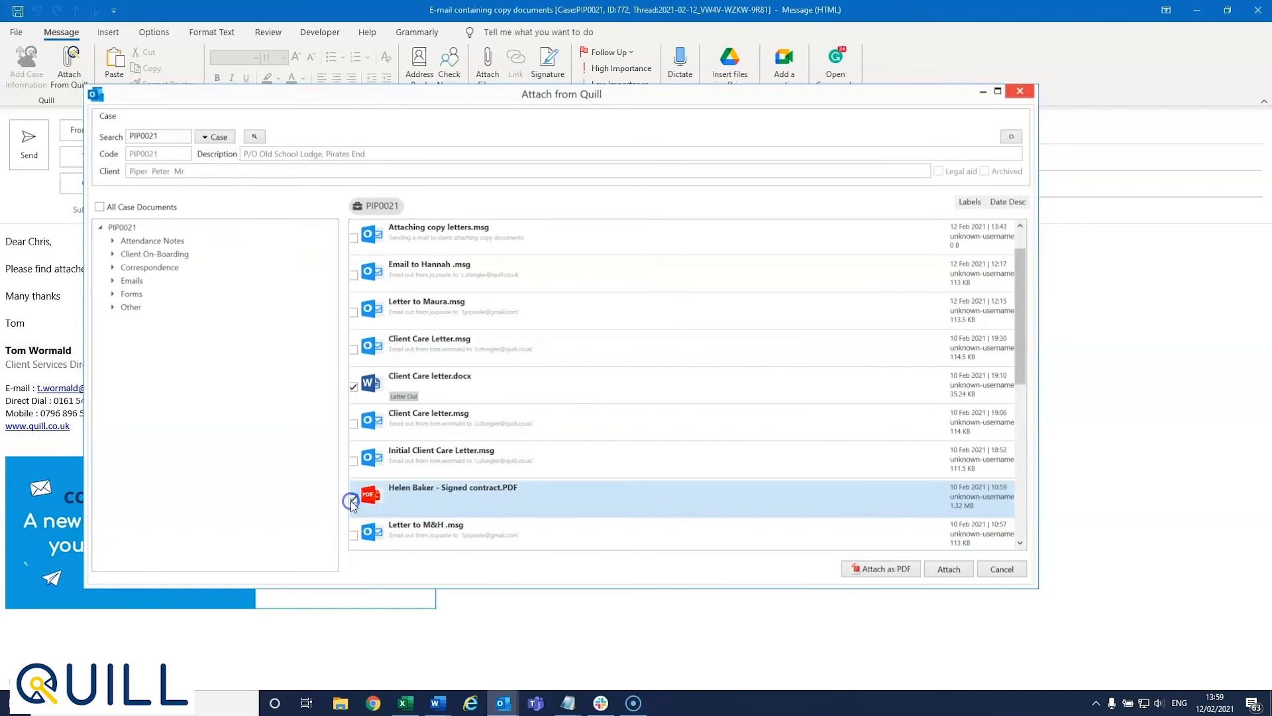
{"action": "left_click", "coordinate": [352, 499]}
{"action": "left_click", "coordinate": [946, 571]}
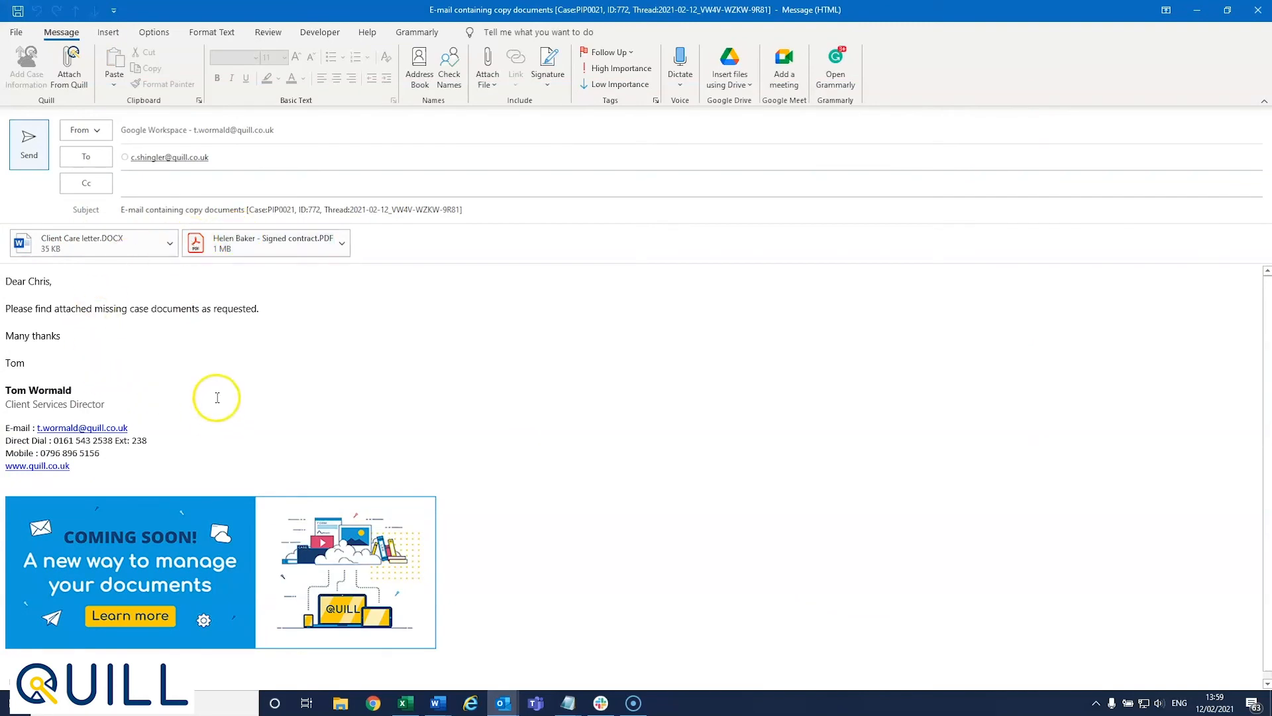
{"action": "left_click", "coordinate": [28, 143]}
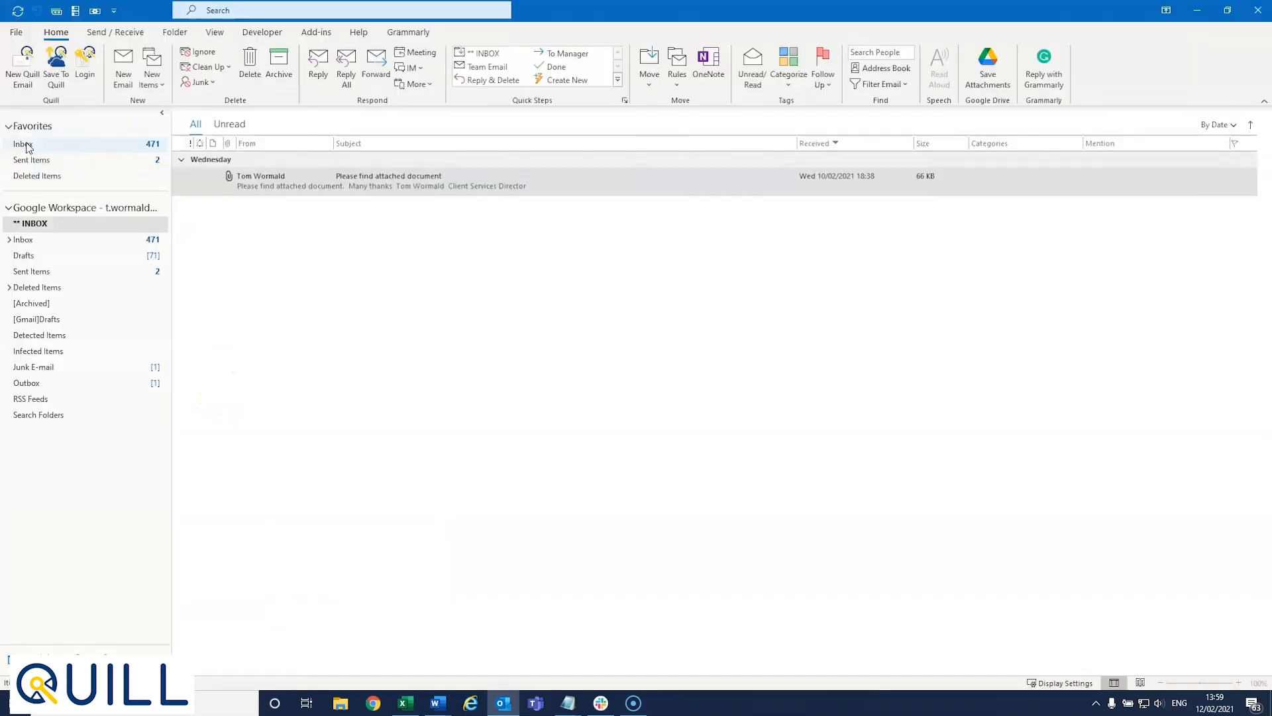
Step: Save the received email "Please find attached document" to the first listed case in Quill
{"action": "right_click", "coordinate": [314, 184]}
{"action": "left_click", "coordinate": [363, 519]}
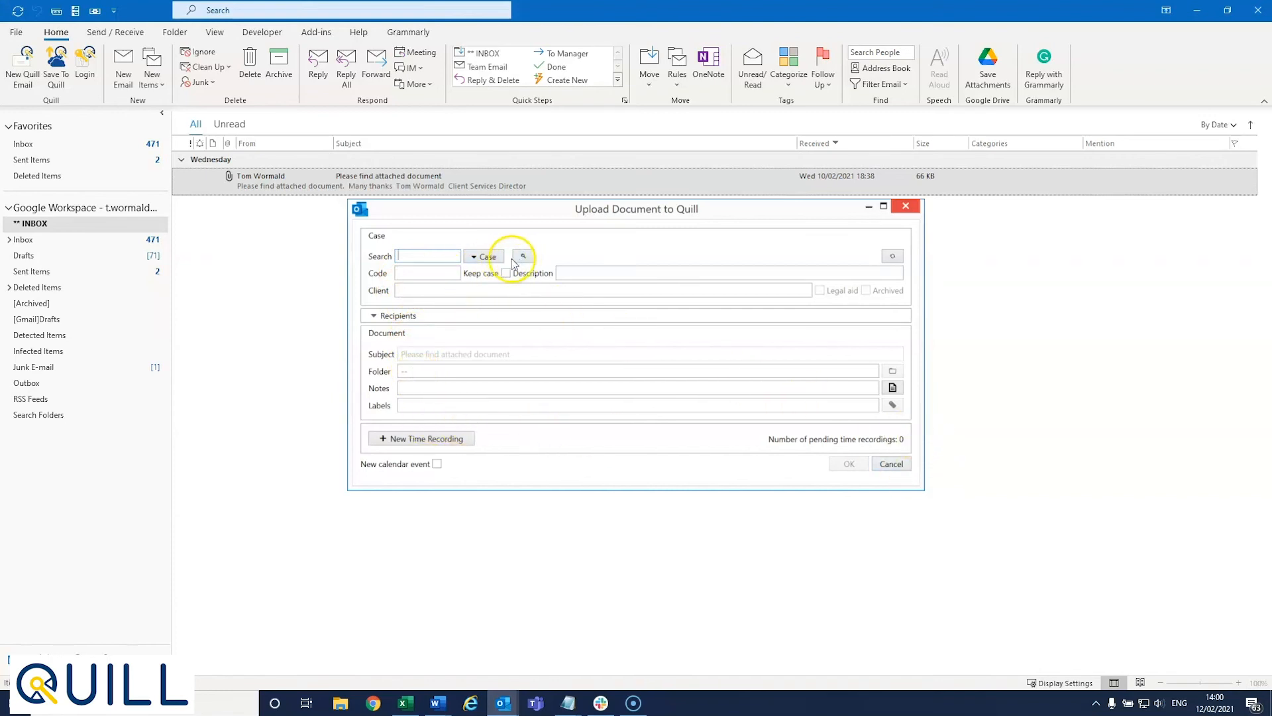
{"action": "left_click", "coordinate": [489, 257]}
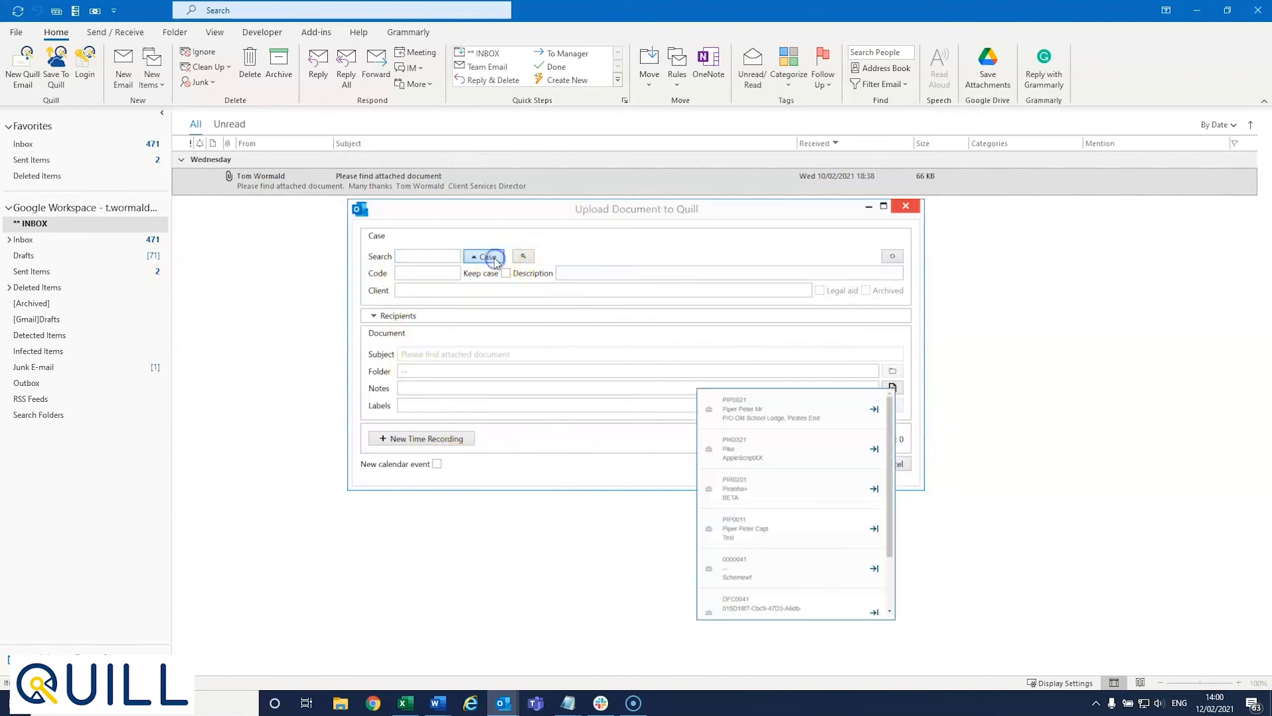
{"action": "left_click", "coordinate": [739, 413]}
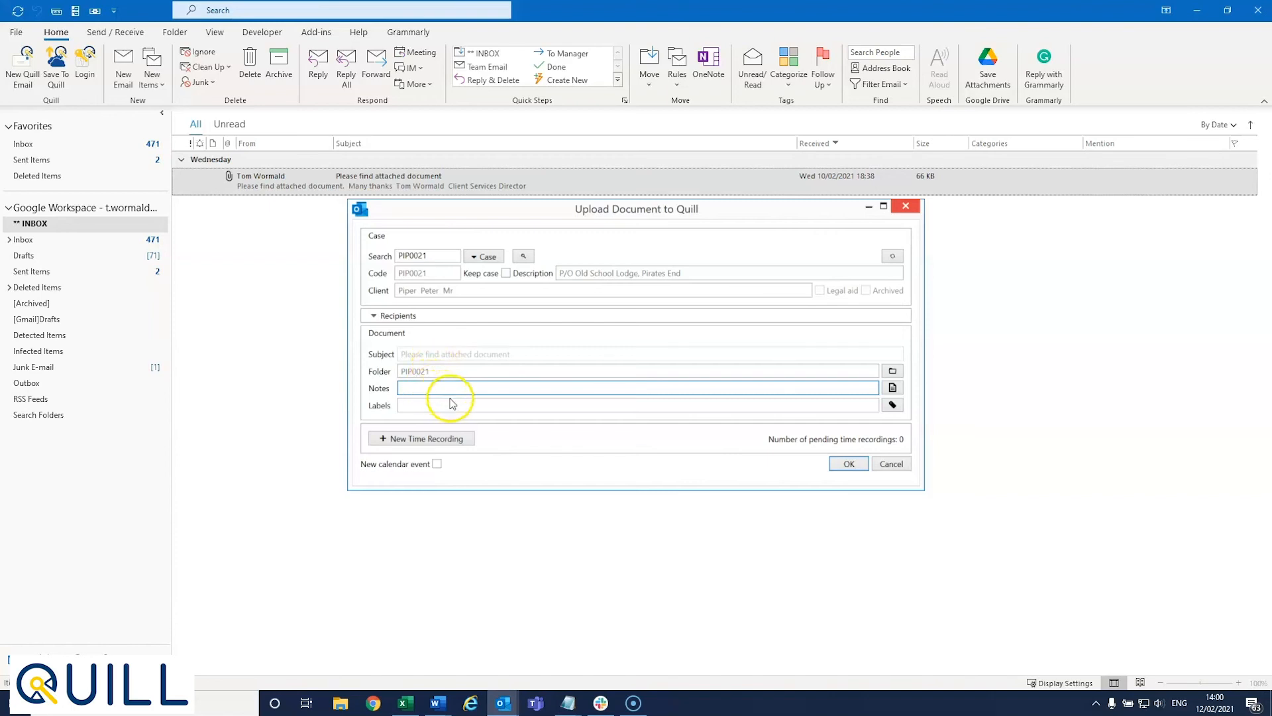
{"action": "left_click", "coordinate": [850, 465]}
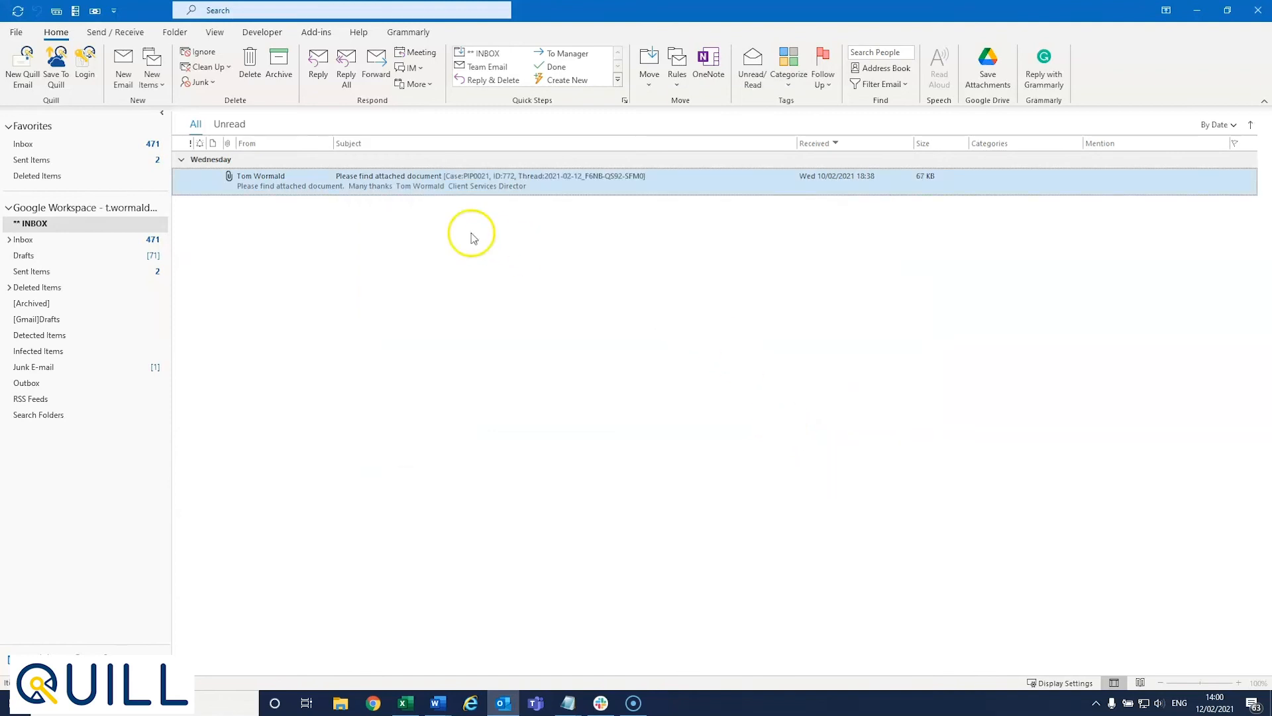
Step: Save the received email's attachment, Sample document, to the same case in Quill
{"action": "right_click", "coordinate": [391, 177]}
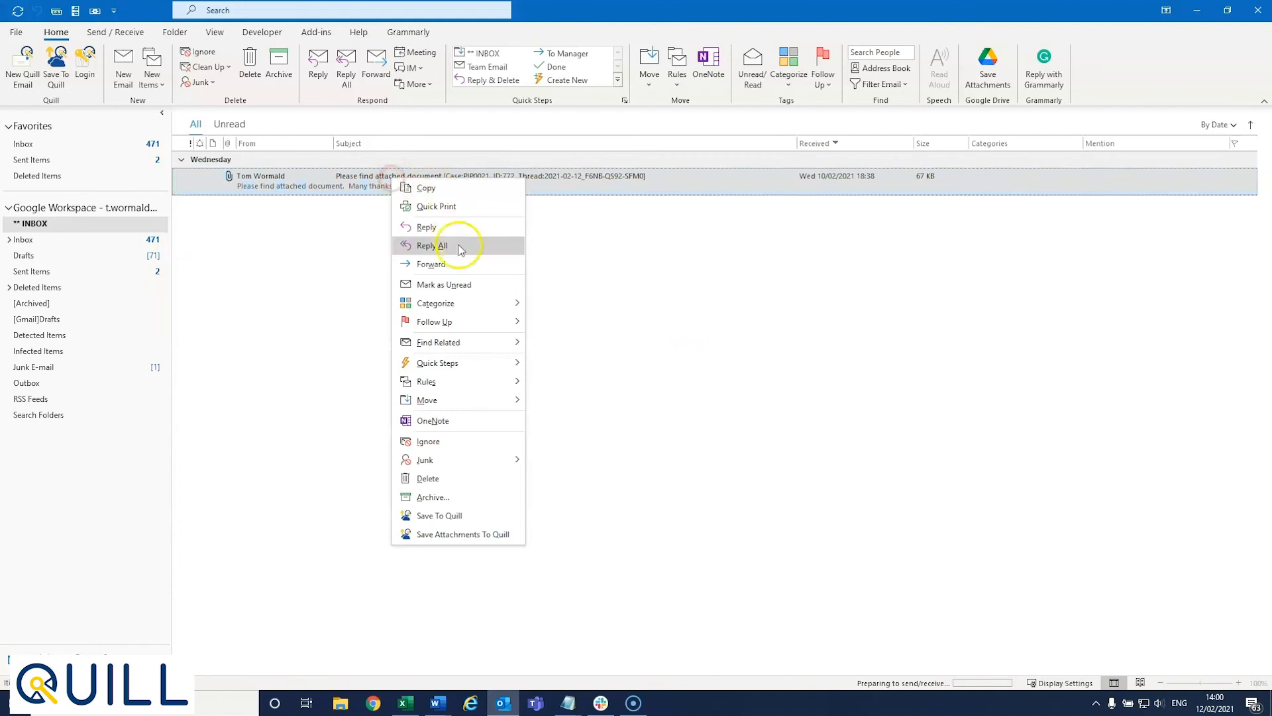
{"action": "left_click", "coordinate": [437, 534]}
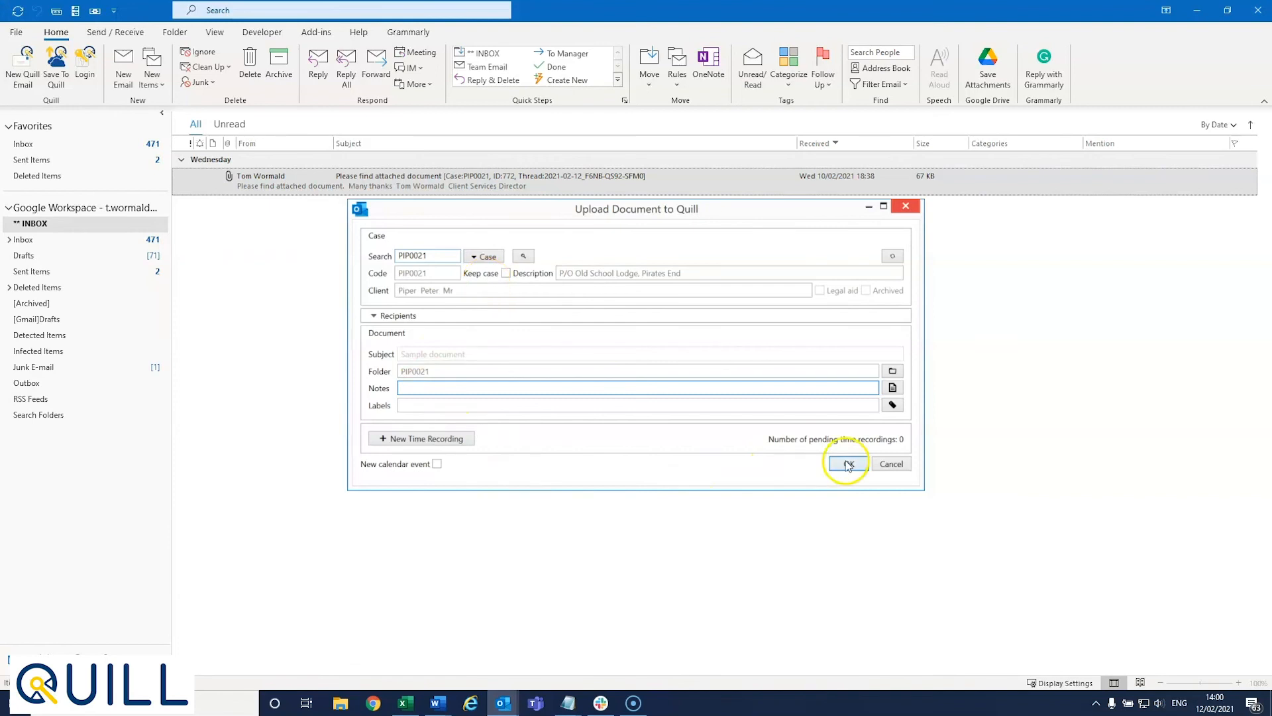
{"action": "left_click", "coordinate": [849, 464]}
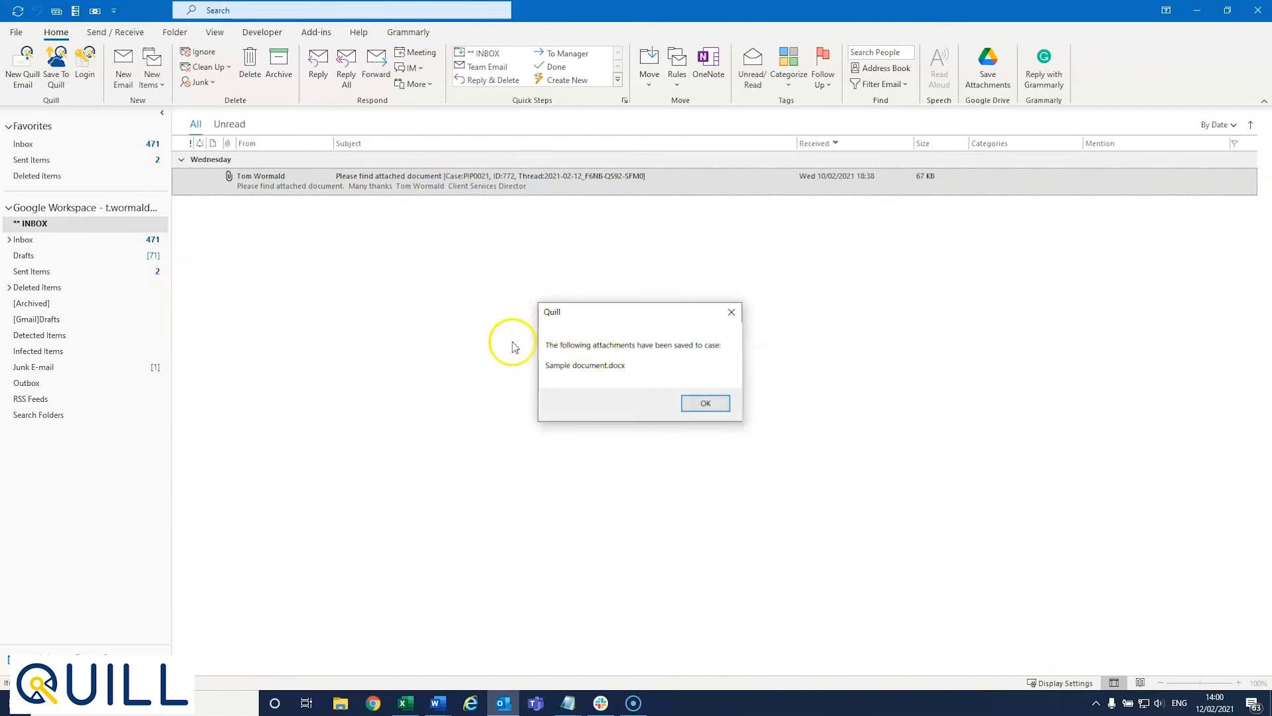
{"action": "left_click", "coordinate": [705, 404]}
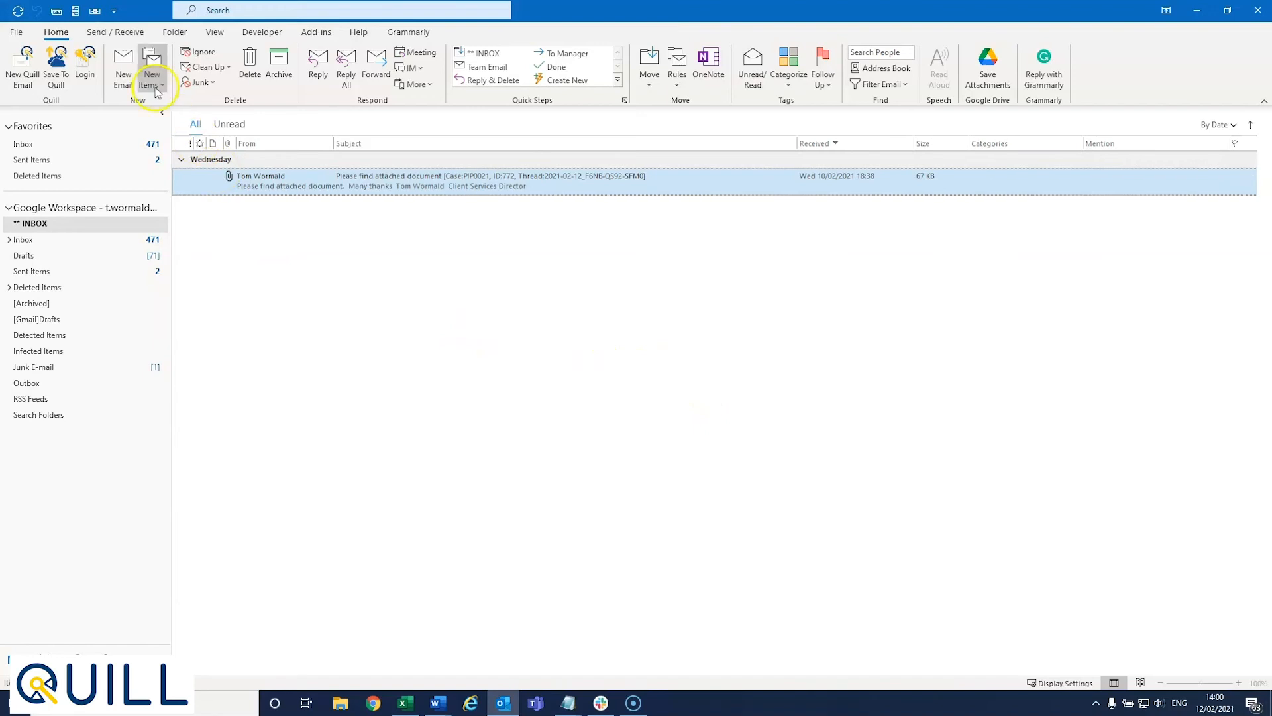
Step: In the Quill add-in options, try automatic time entries for incoming emails with their work type and units, and turn them off again
{"action": "left_click", "coordinate": [17, 34]}
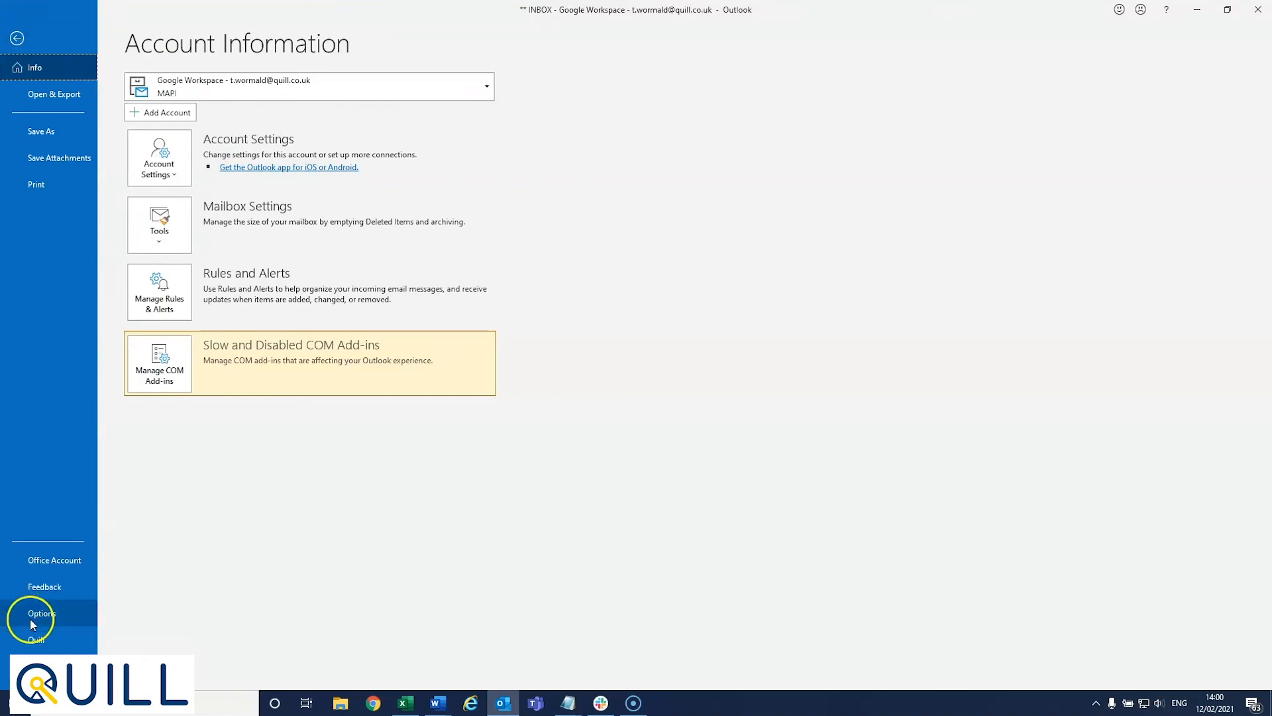
{"action": "left_click", "coordinate": [37, 641]}
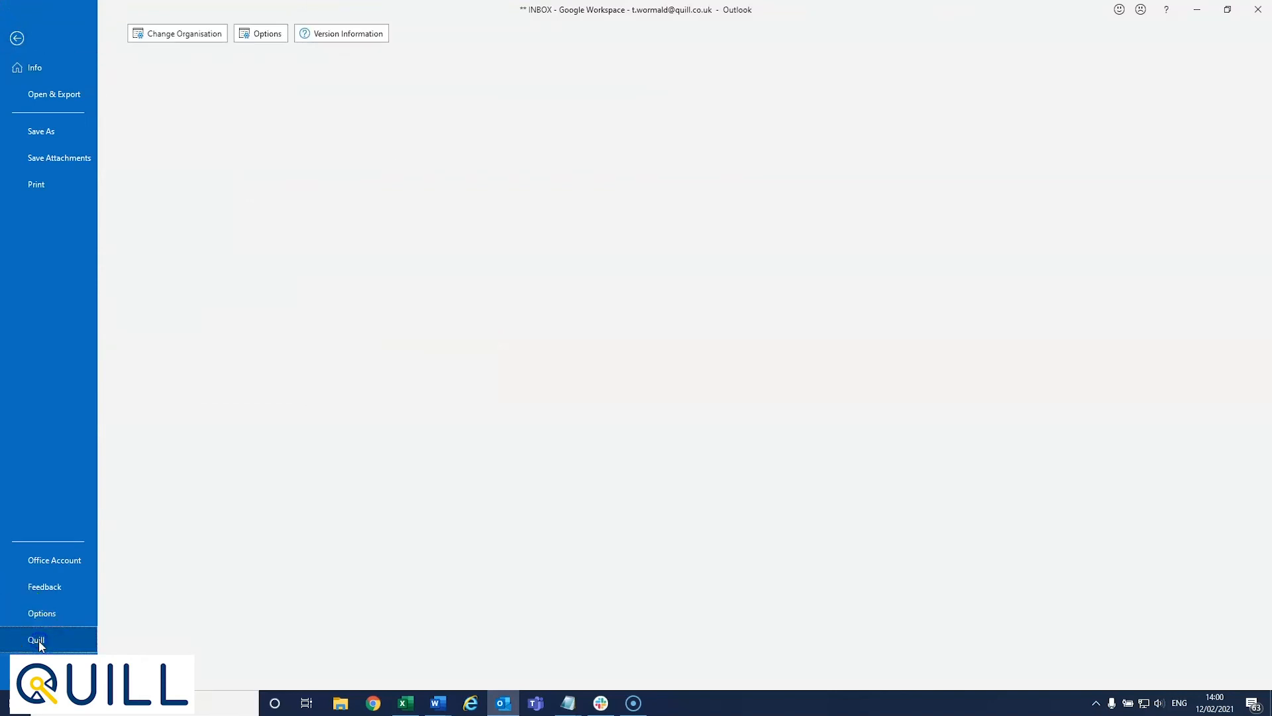
{"action": "left_click", "coordinate": [262, 34]}
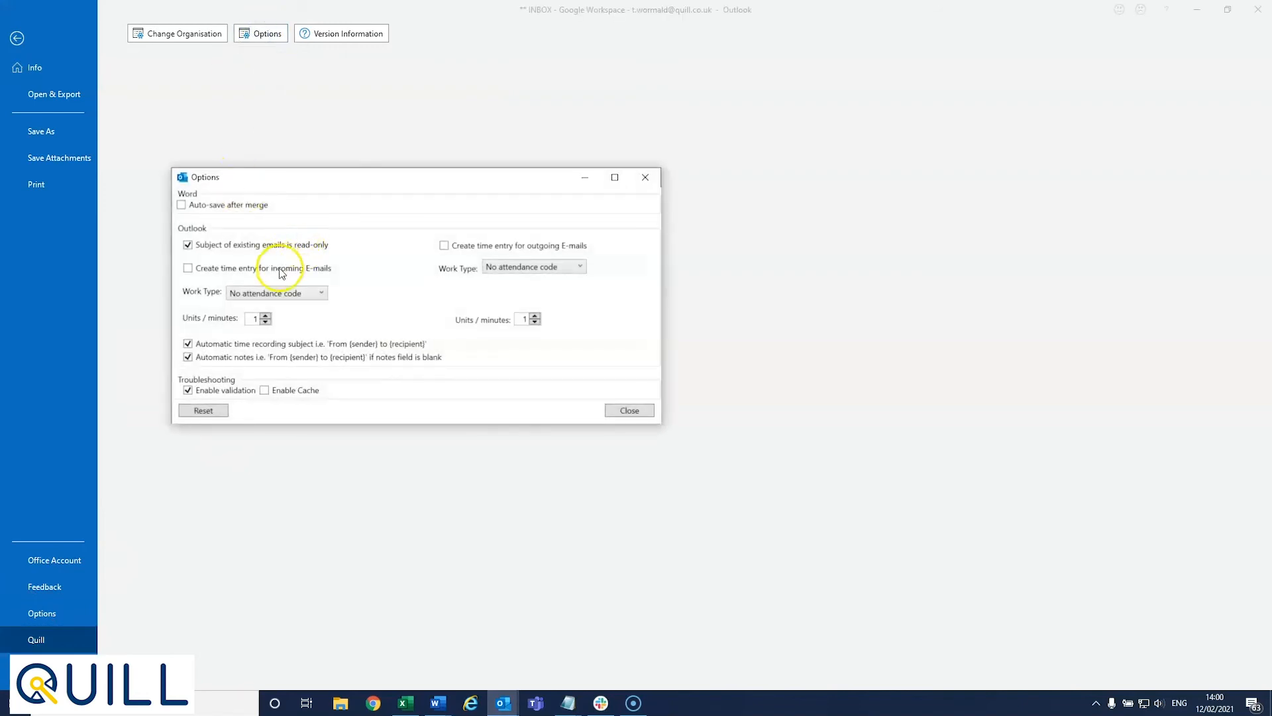
{"action": "left_click", "coordinate": [189, 270]}
{"action": "left_click", "coordinate": [251, 296]}
{"action": "left_click_drag", "start_coordinate": [250, 318], "coordinate": [268, 318]}
{"action": "left_click", "coordinate": [187, 267]}
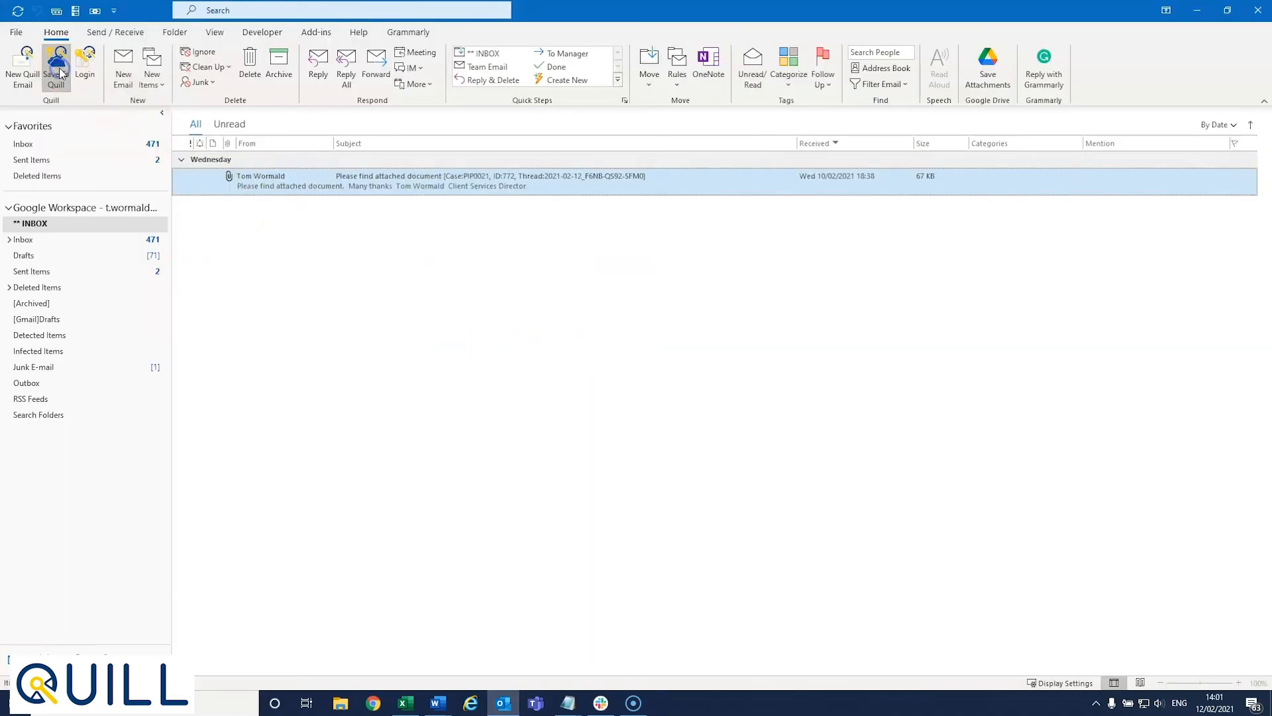
Step: Open the Quill upload form for the received email and close it without saving
{"action": "left_click", "coordinate": [58, 71]}
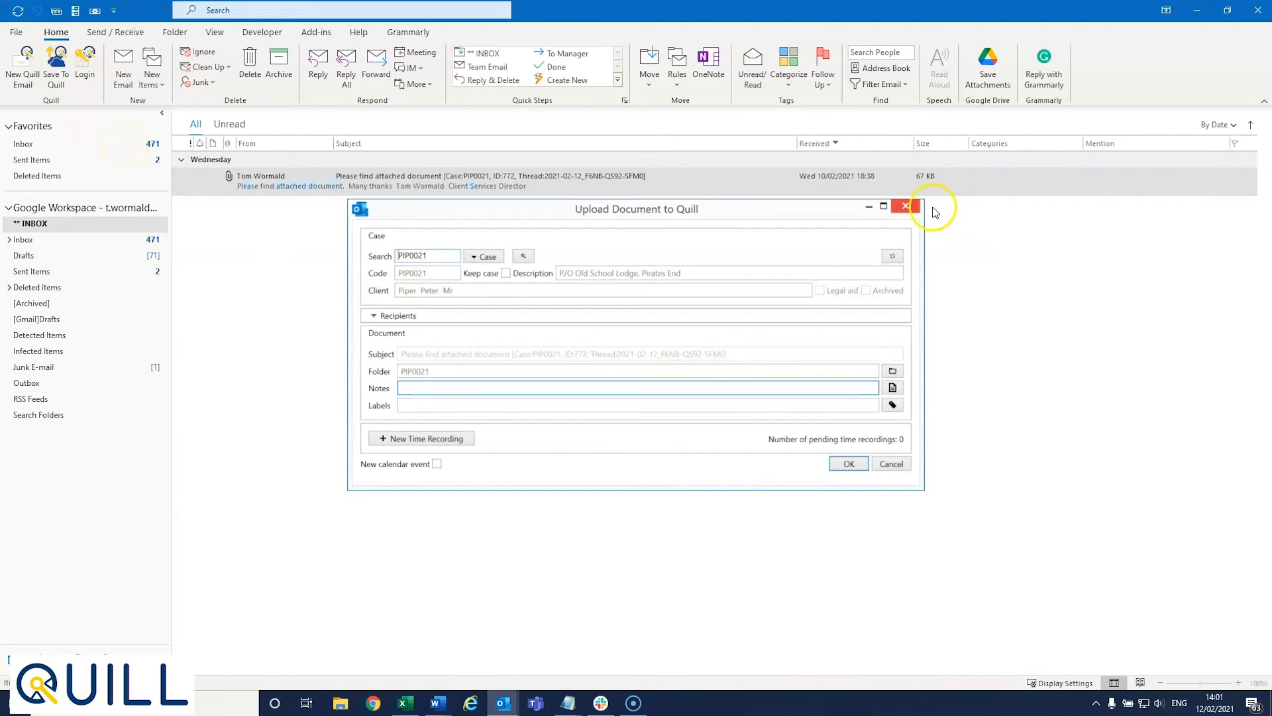
{"action": "left_click", "coordinate": [906, 206]}
Step: Switch to Word and list the first recent case's documents for opening from Quill
{"action": "left_click", "coordinate": [432, 701]}
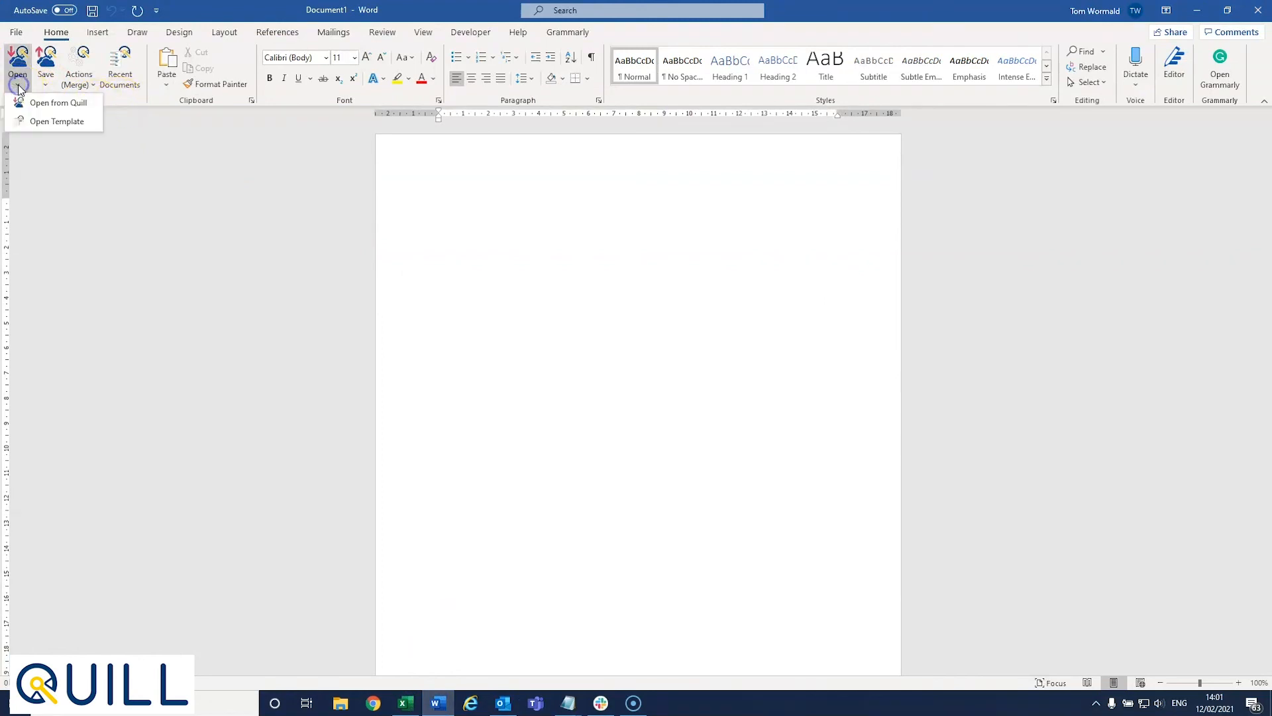
{"action": "left_click", "coordinate": [34, 108]}
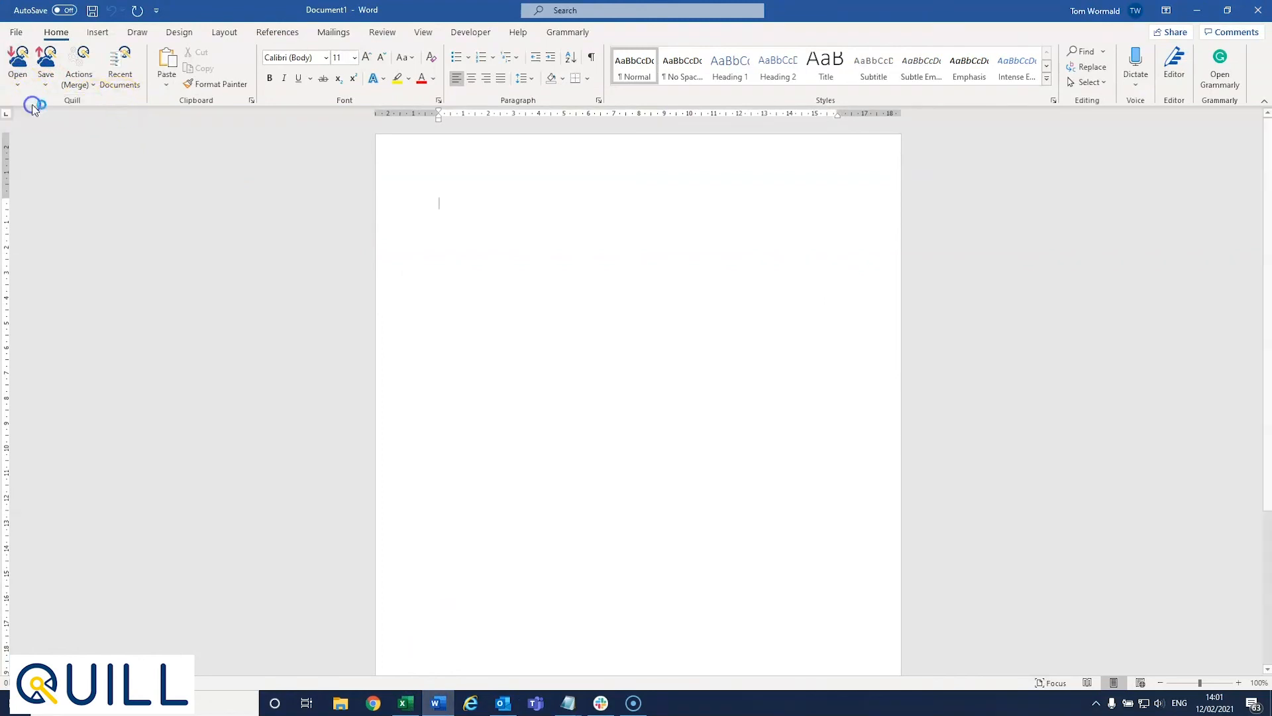
{"action": "left_click", "coordinate": [197, 126]}
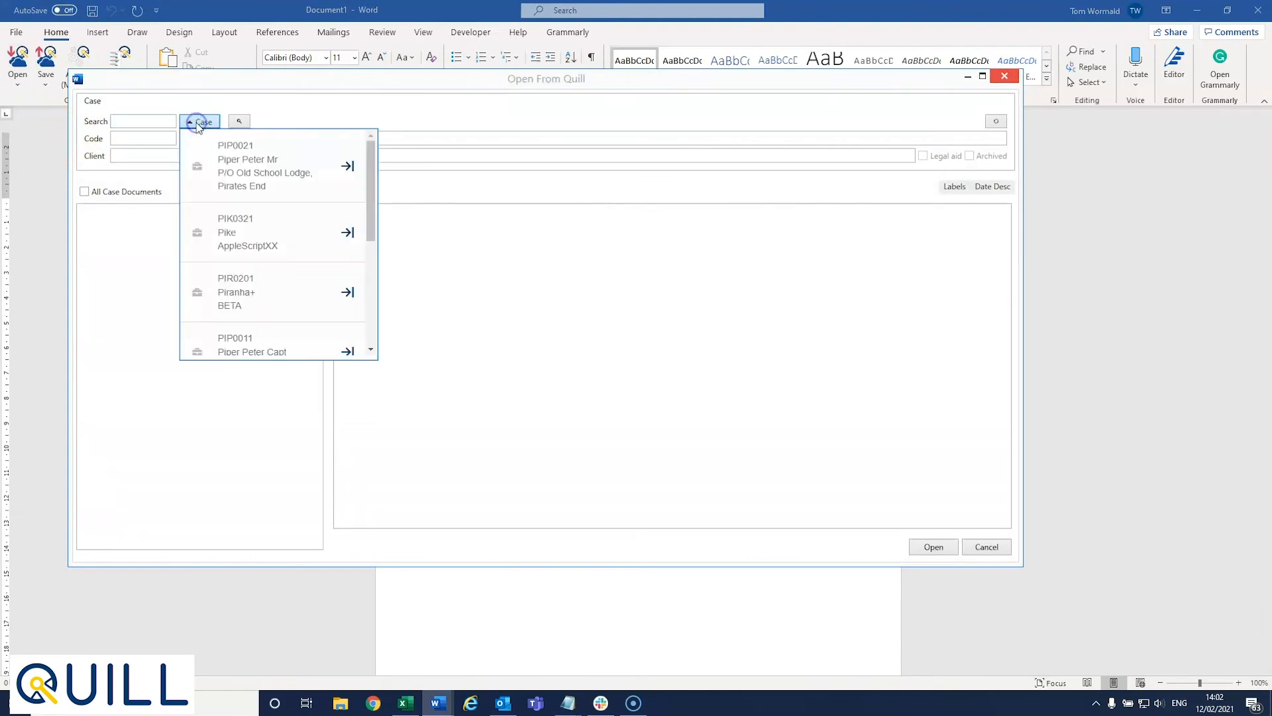
{"action": "left_click", "coordinate": [241, 159]}
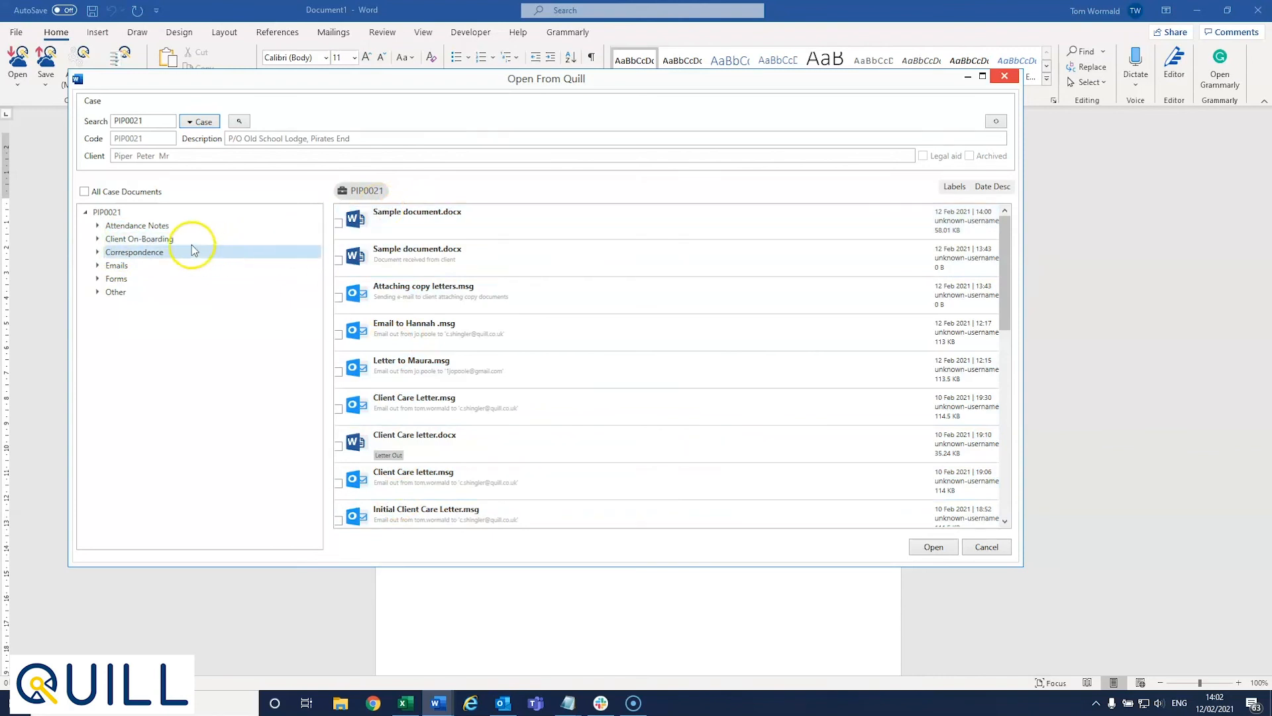
Step: Browse the case's Attendance Notes, Client On-Boarding and Correspondence folders, view all case documents, and return to the case's root folder
{"action": "left_click", "coordinate": [163, 227]}
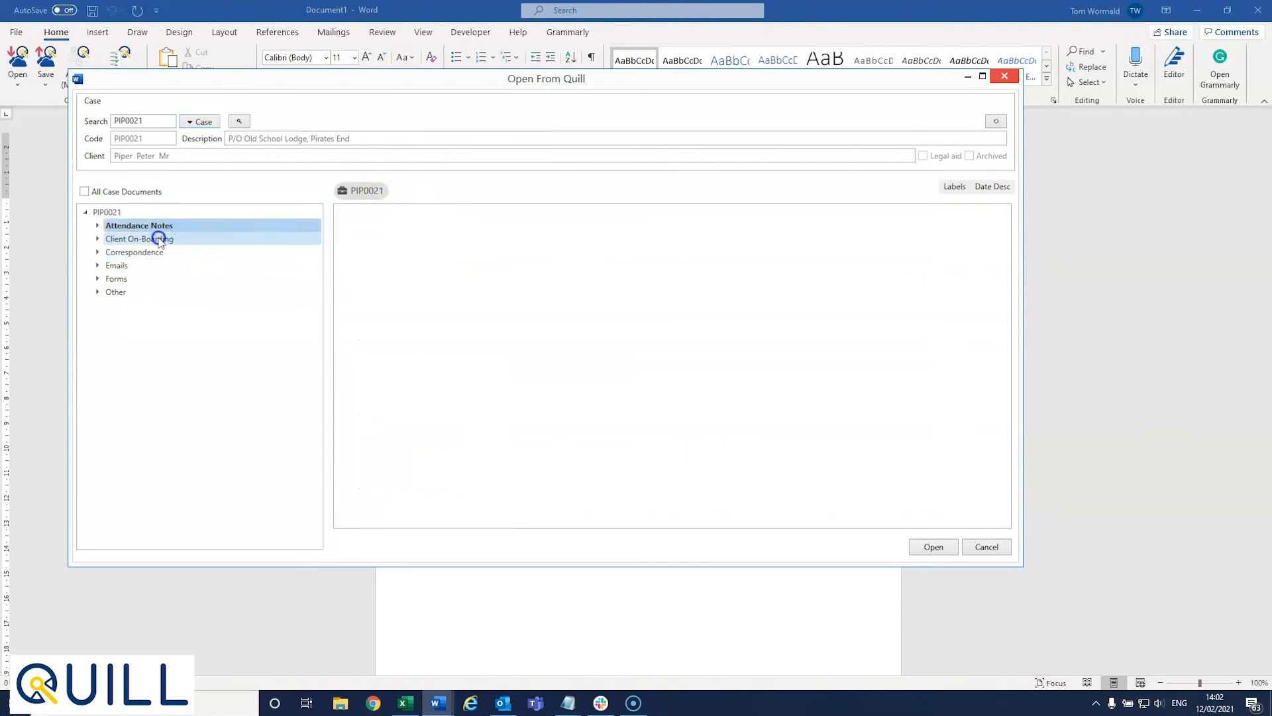
{"action": "left_click", "coordinate": [159, 238]}
{"action": "left_click", "coordinate": [152, 252]}
{"action": "left_click", "coordinate": [84, 192]}
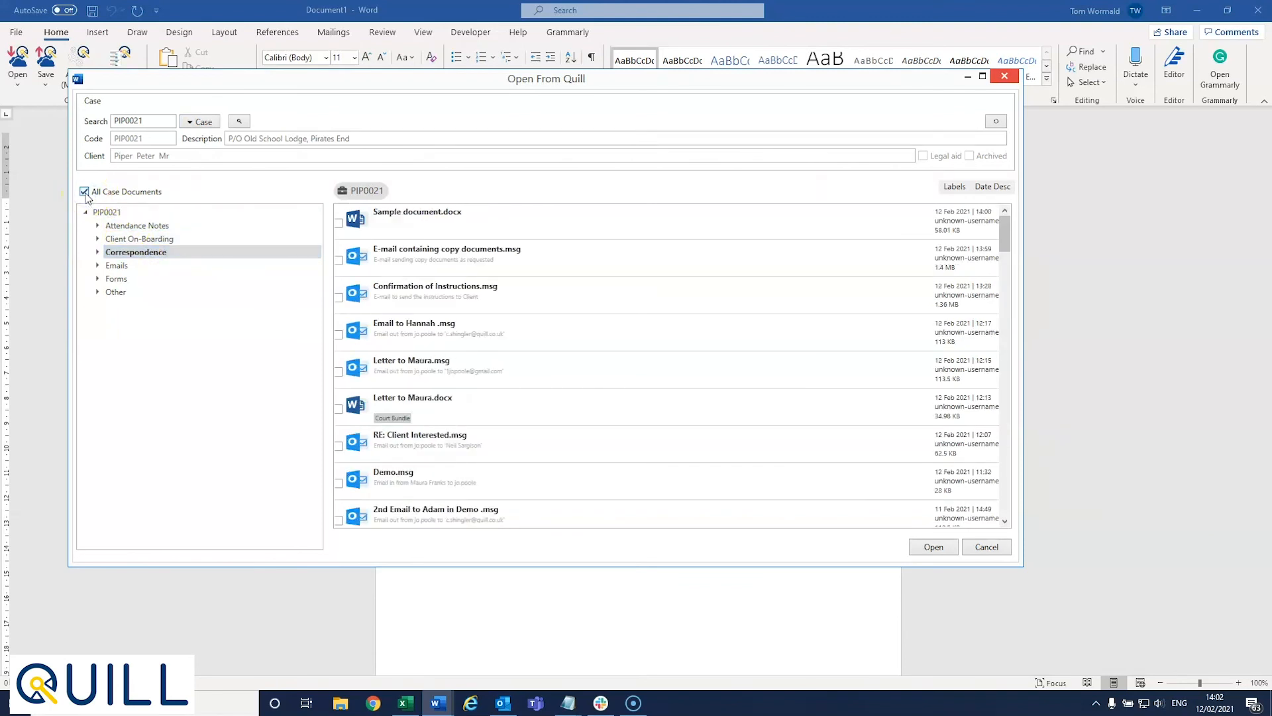
{"action": "left_click", "coordinate": [106, 212]}
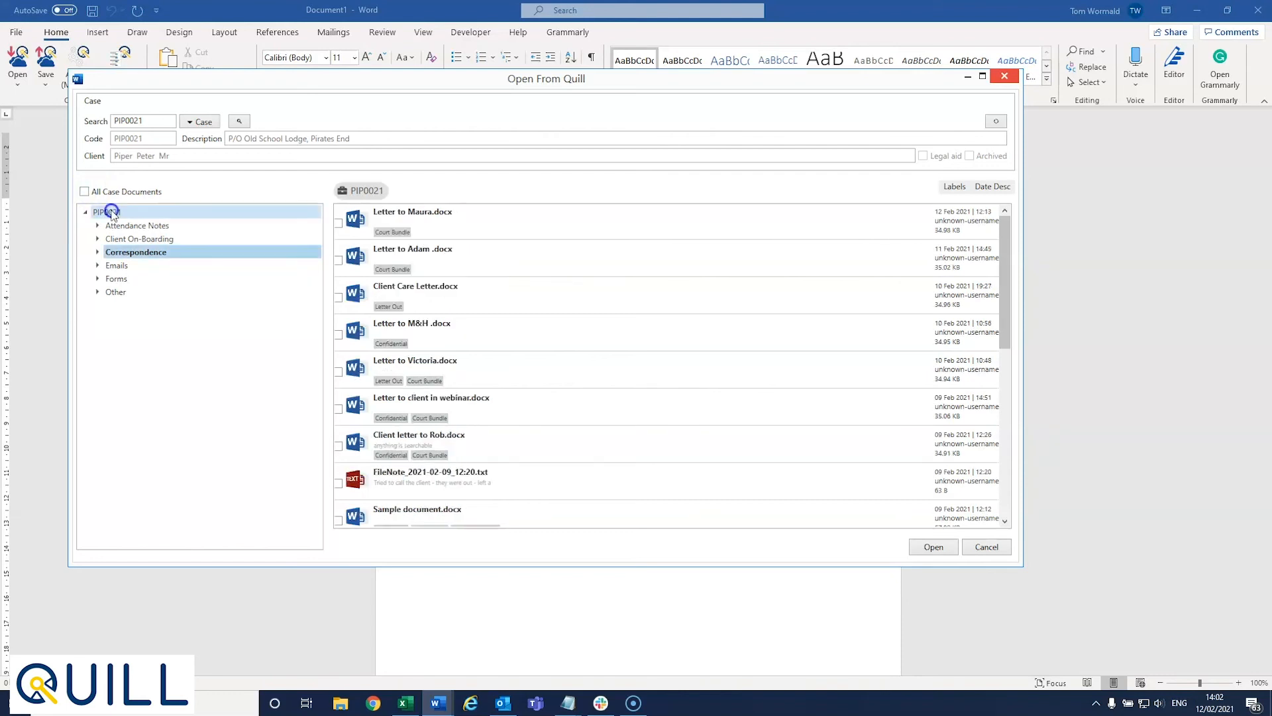
Step: Open Client Care letter.docx from the case's root folder
{"action": "left_click", "coordinate": [384, 211]}
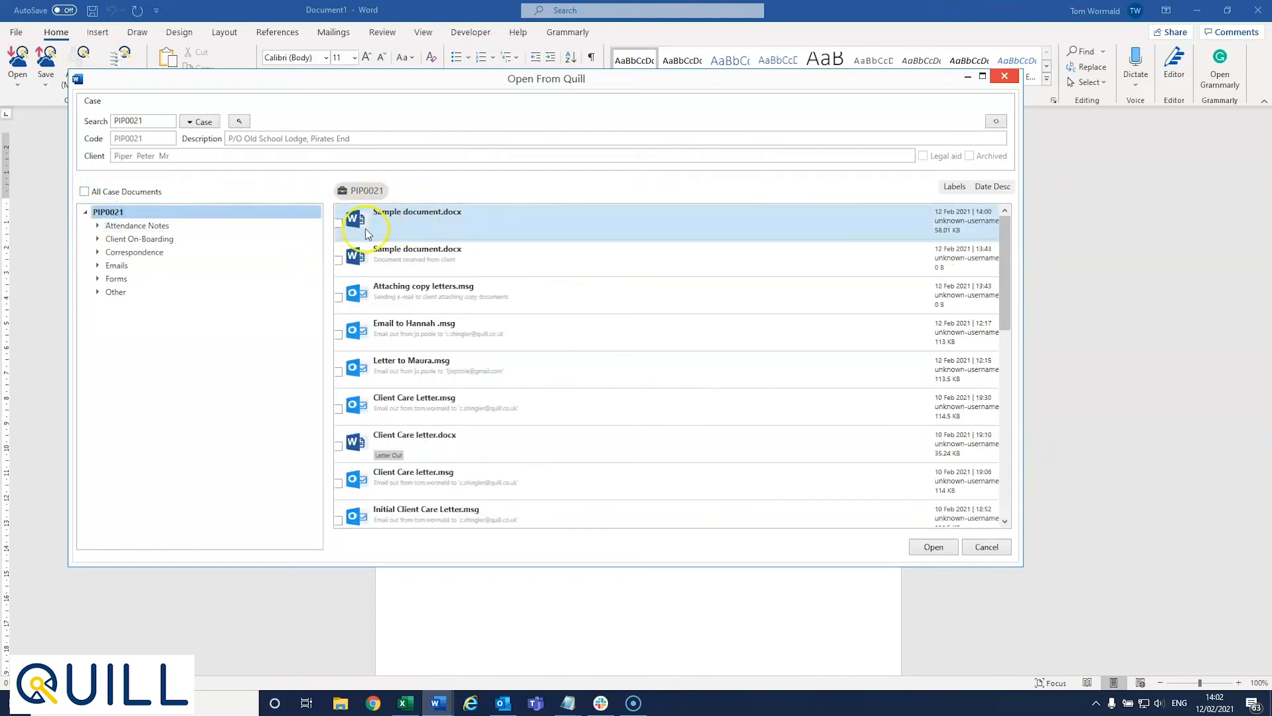
{"action": "left_click", "coordinate": [338, 446]}
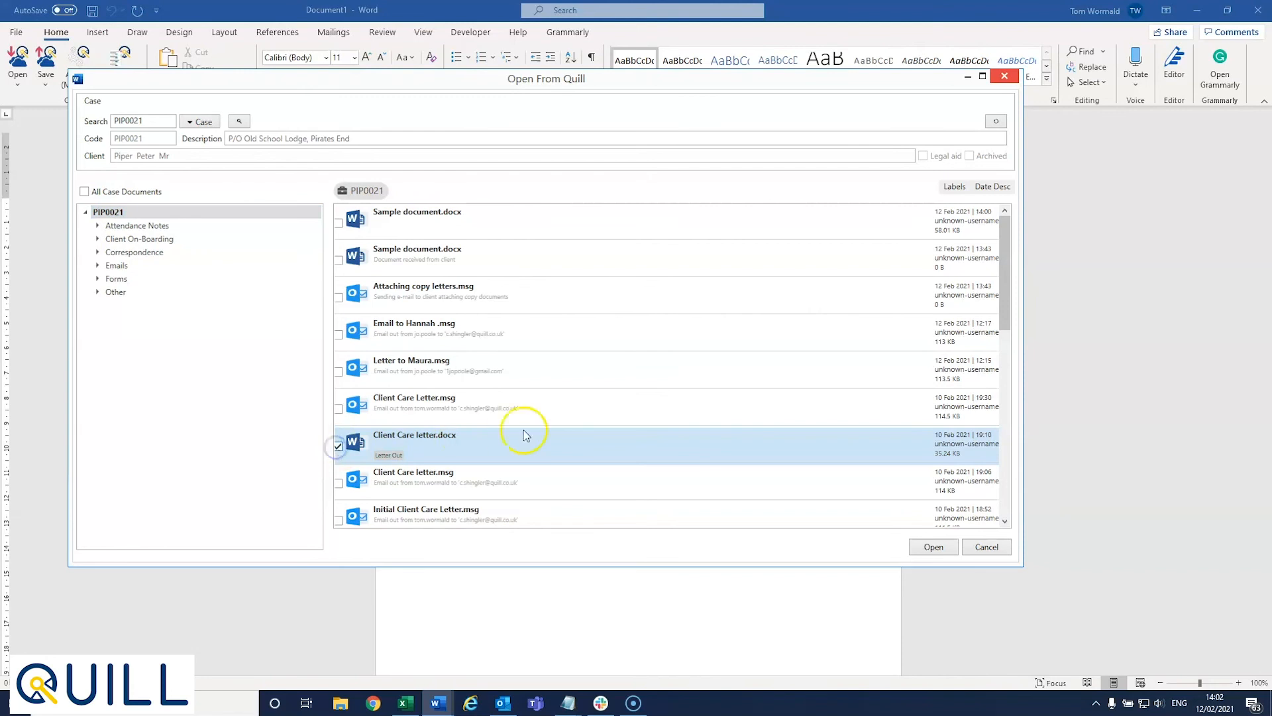
{"action": "left_click", "coordinate": [933, 547]}
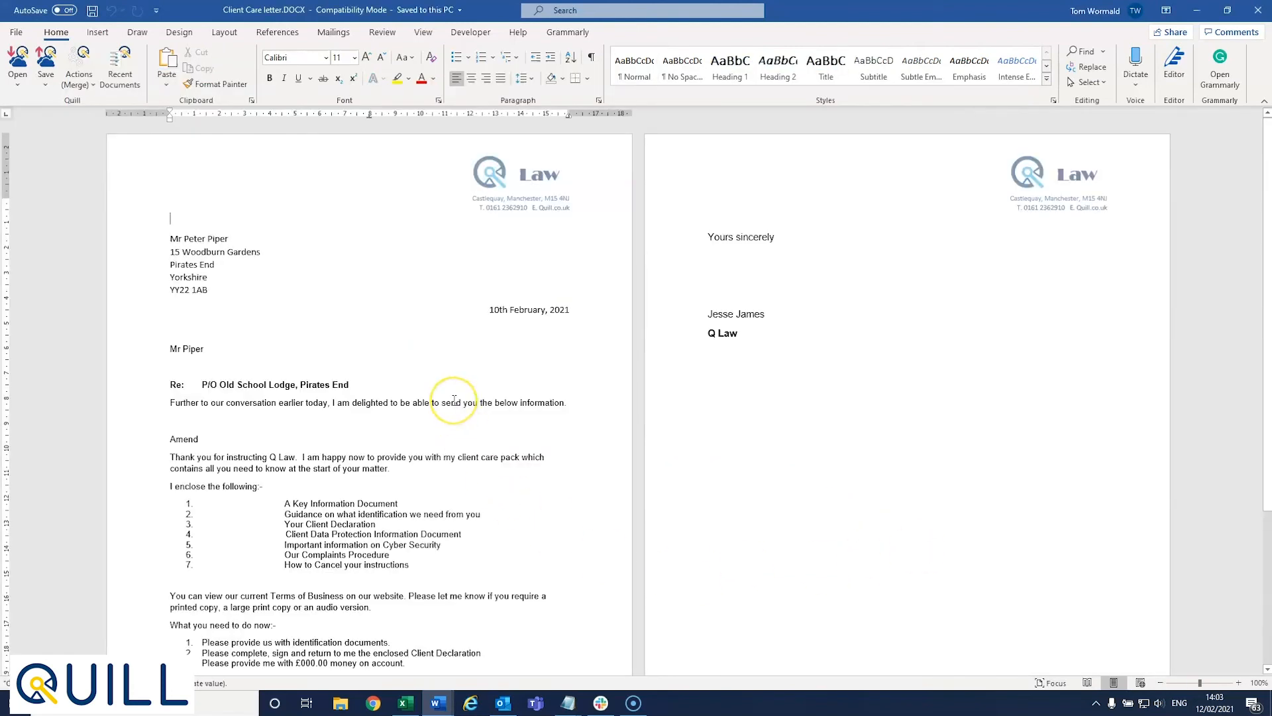
Step: Add the line "Amendment" beneath the letter's salutation and start saving the letter to Quill
{"action": "left_click", "coordinate": [227, 367]}
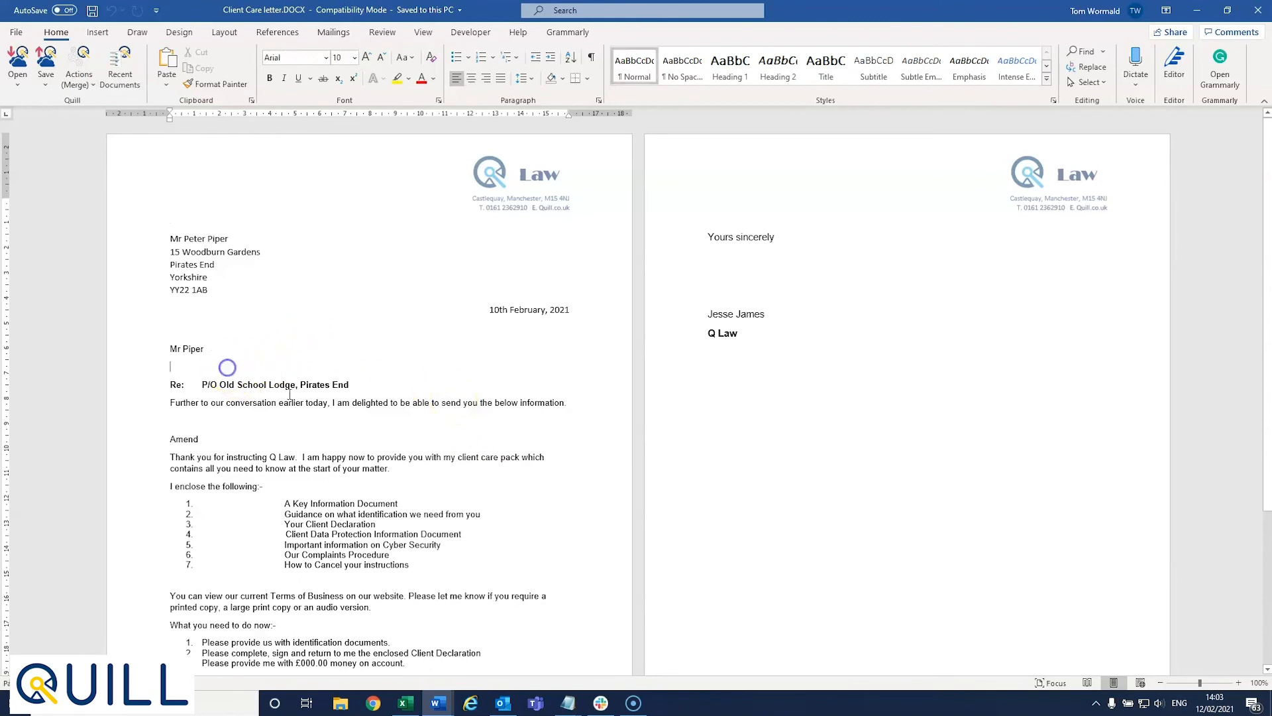
{"action": "type", "text": "Amendment"}
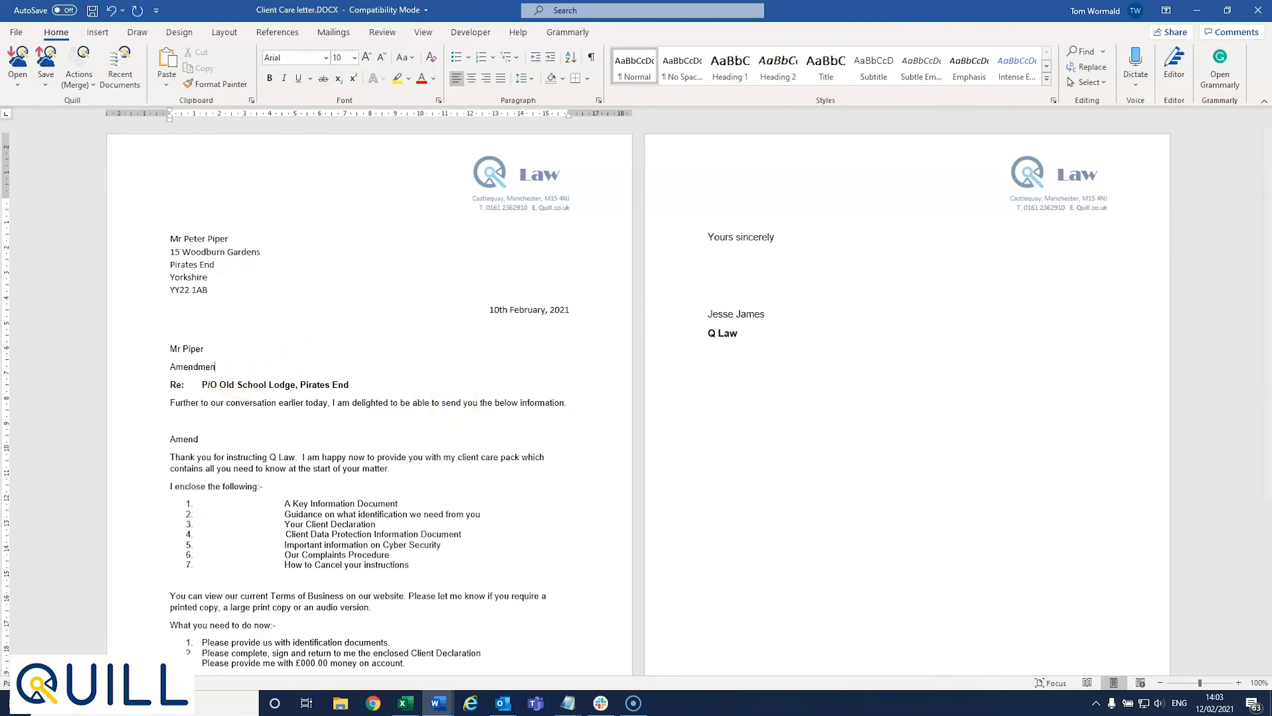
{"action": "left_click", "coordinate": [46, 85]}
{"action": "left_click", "coordinate": [59, 103]}
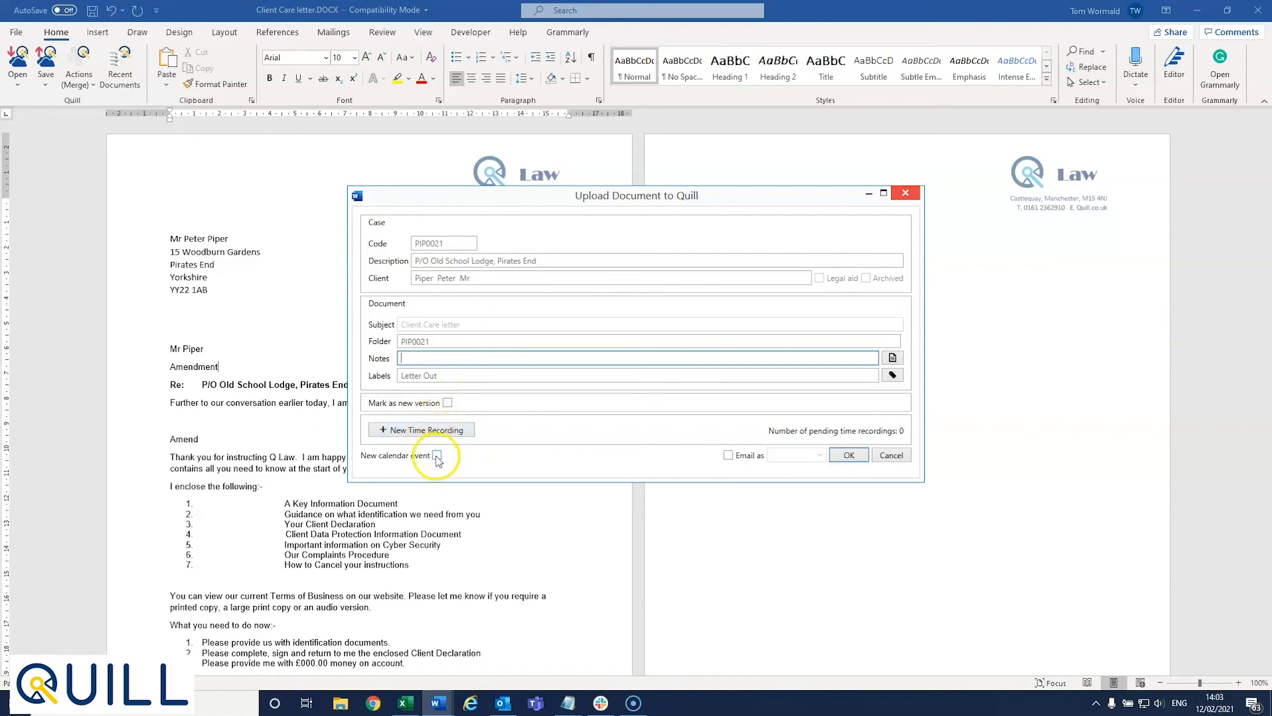
Step: Check the formats for emailing the letter, leave emailing off, and upload the amended letter to Quill
{"action": "left_click", "coordinate": [729, 456]}
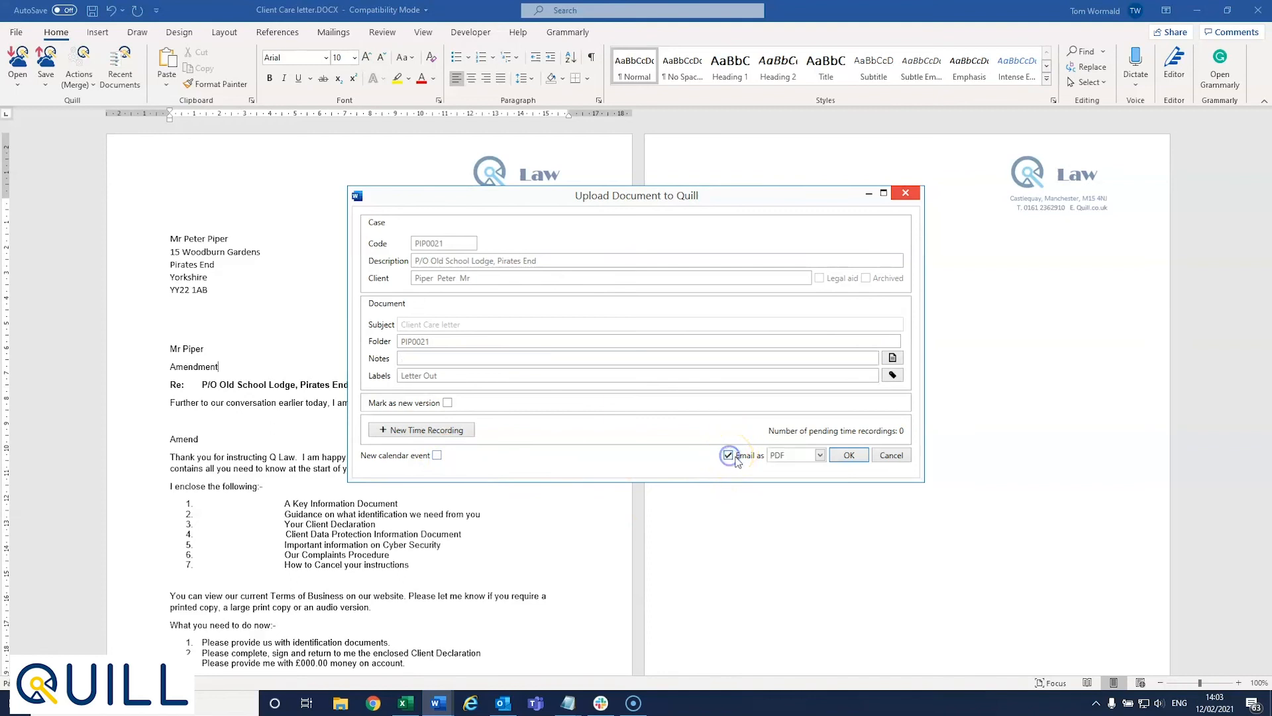
{"action": "left_click", "coordinate": [821, 455]}
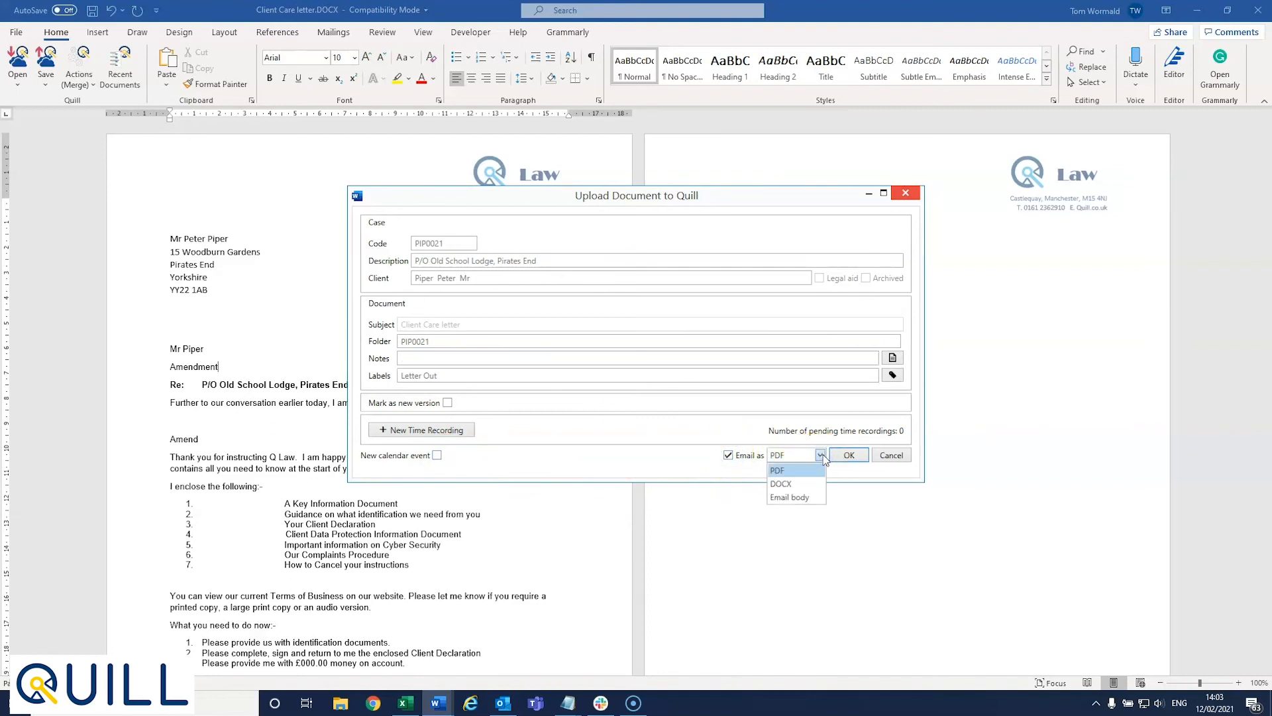
{"action": "left_click", "coordinate": [822, 457]}
{"action": "left_click", "coordinate": [729, 455]}
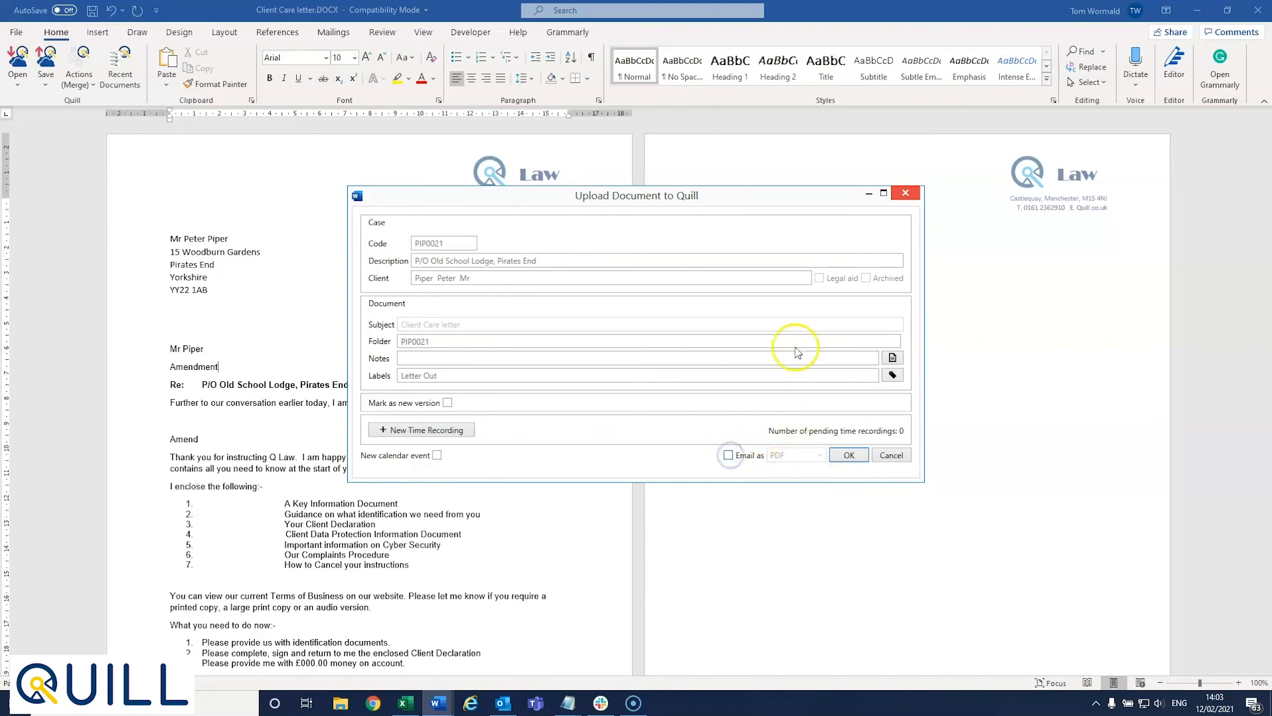
{"action": "left_click", "coordinate": [848, 454]}
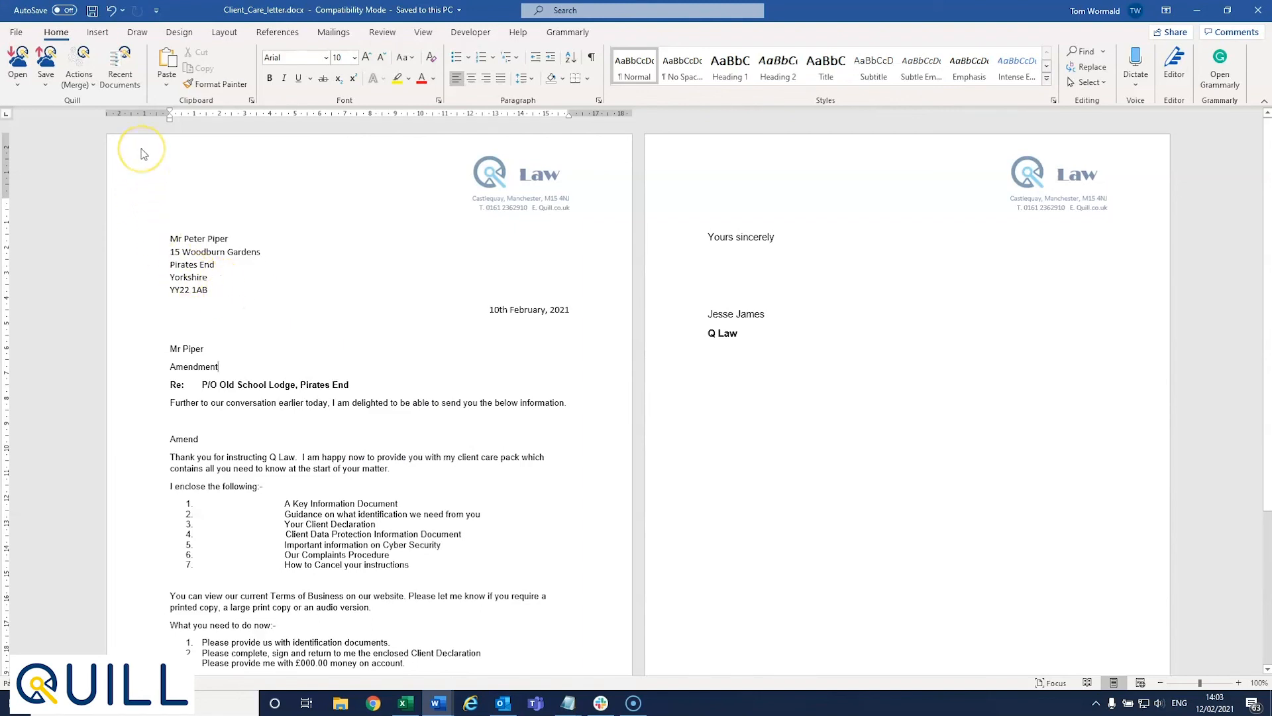
Step: Open the Client Declaration document from Quill's recent documents
{"action": "left_click", "coordinate": [124, 64]}
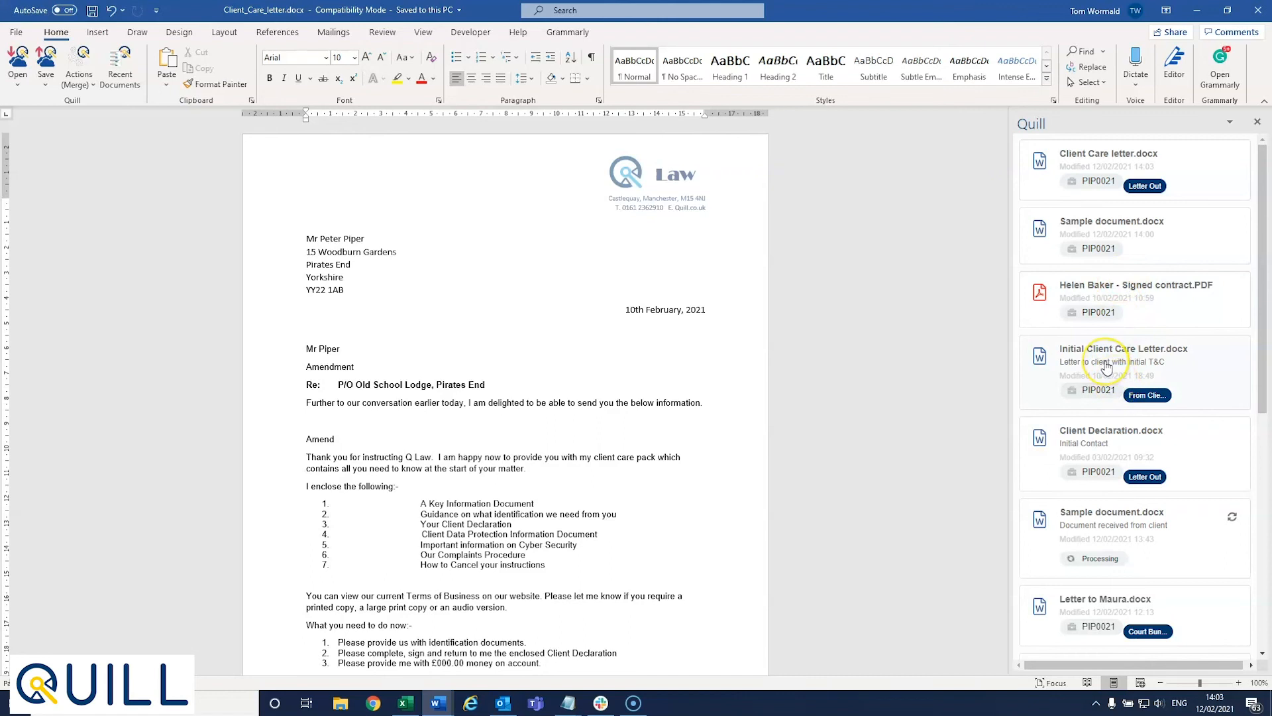
{"action": "left_click", "coordinate": [1101, 438]}
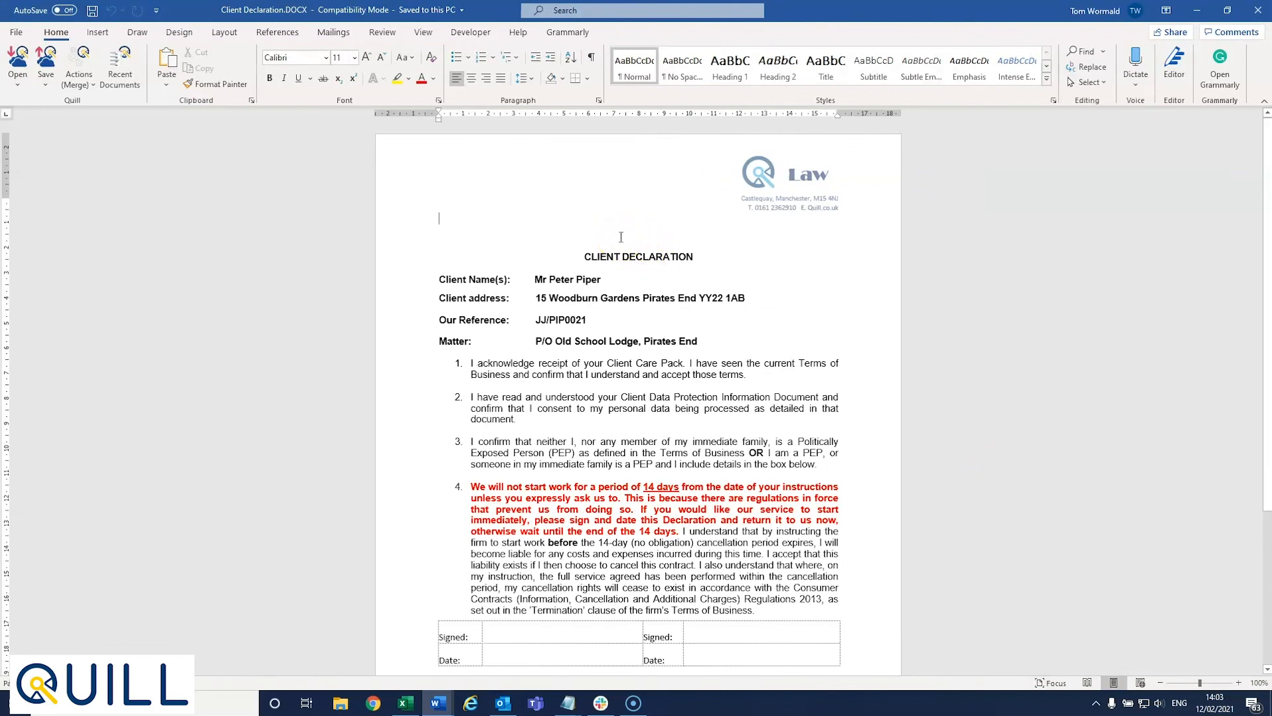
{"action": "left_click", "coordinate": [79, 79]}
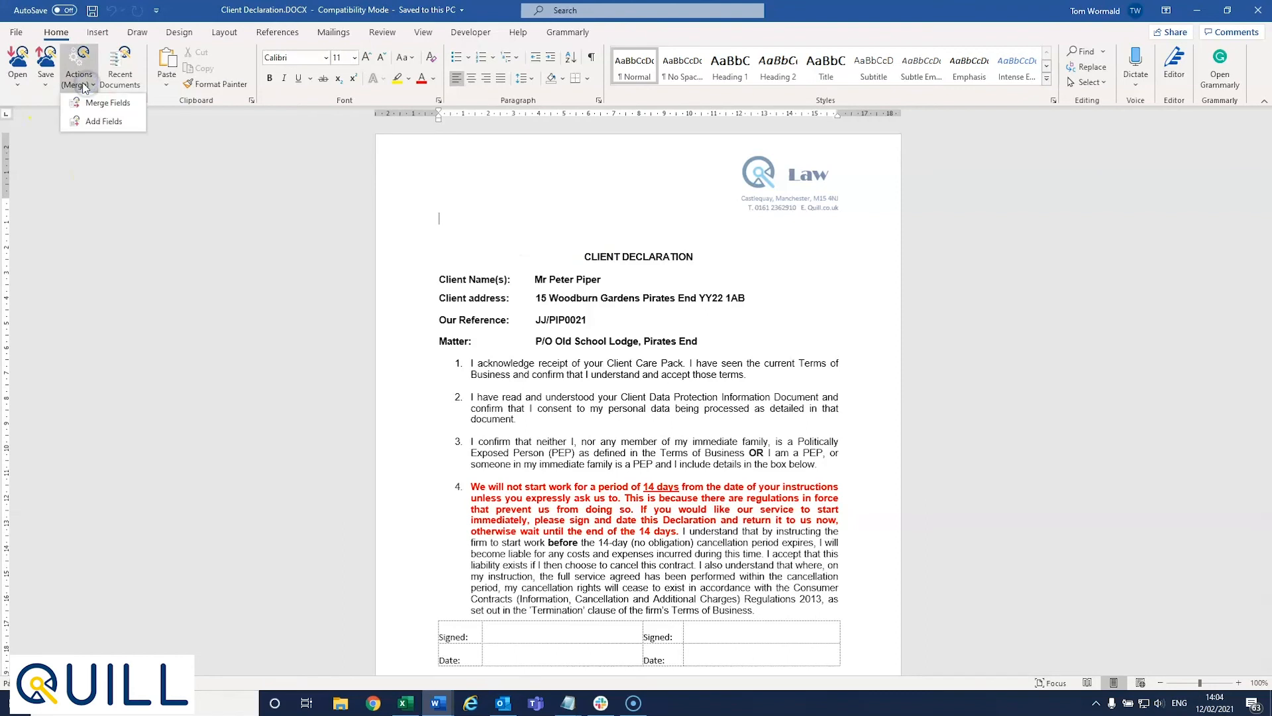
Step: Open the Quill template "Initial Letter to client with client care park" from the Conveyancing templates folder
{"action": "left_click", "coordinate": [17, 91]}
{"action": "left_click", "coordinate": [28, 124]}
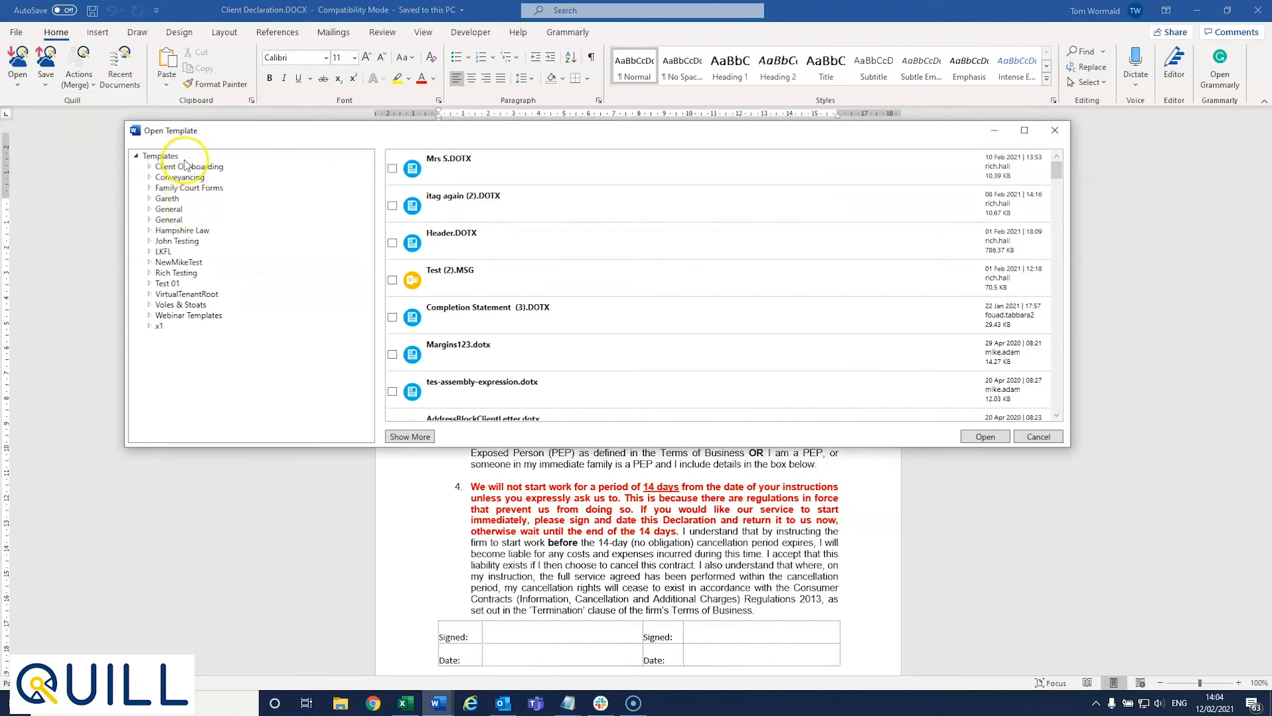
{"action": "left_click", "coordinate": [159, 178]}
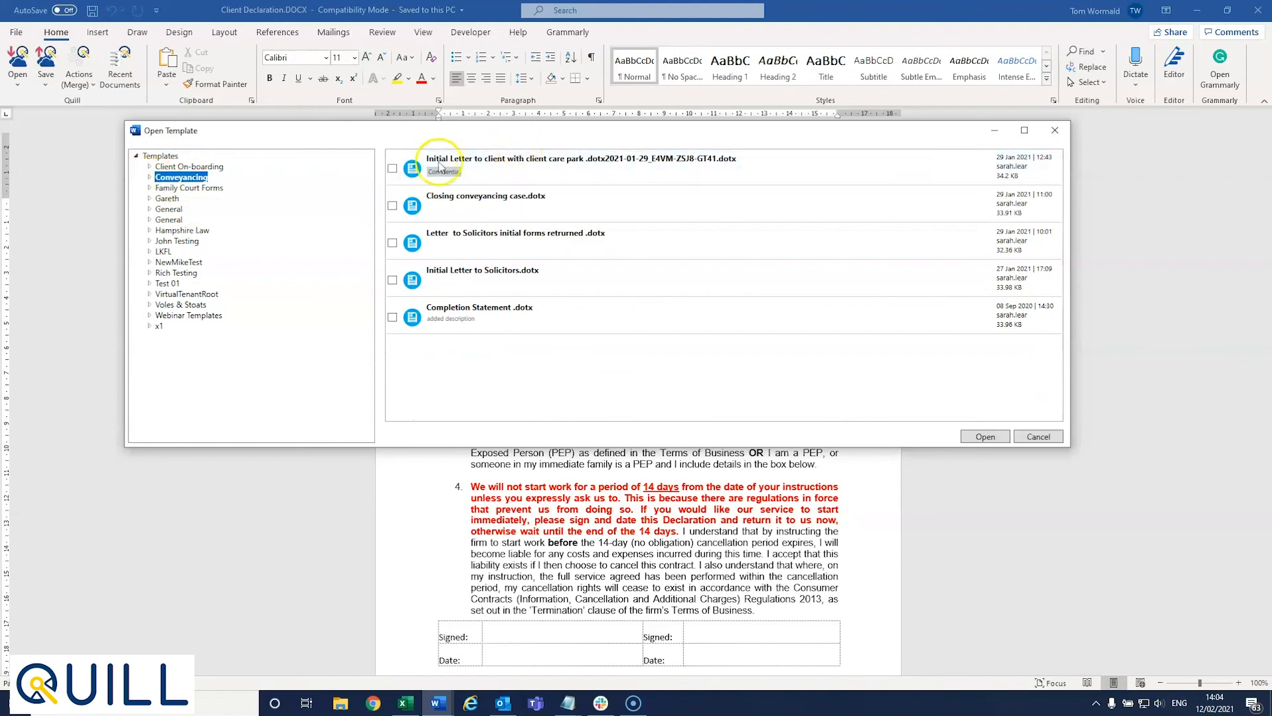
{"action": "left_click", "coordinate": [528, 161]}
{"action": "left_click", "coordinate": [388, 168]}
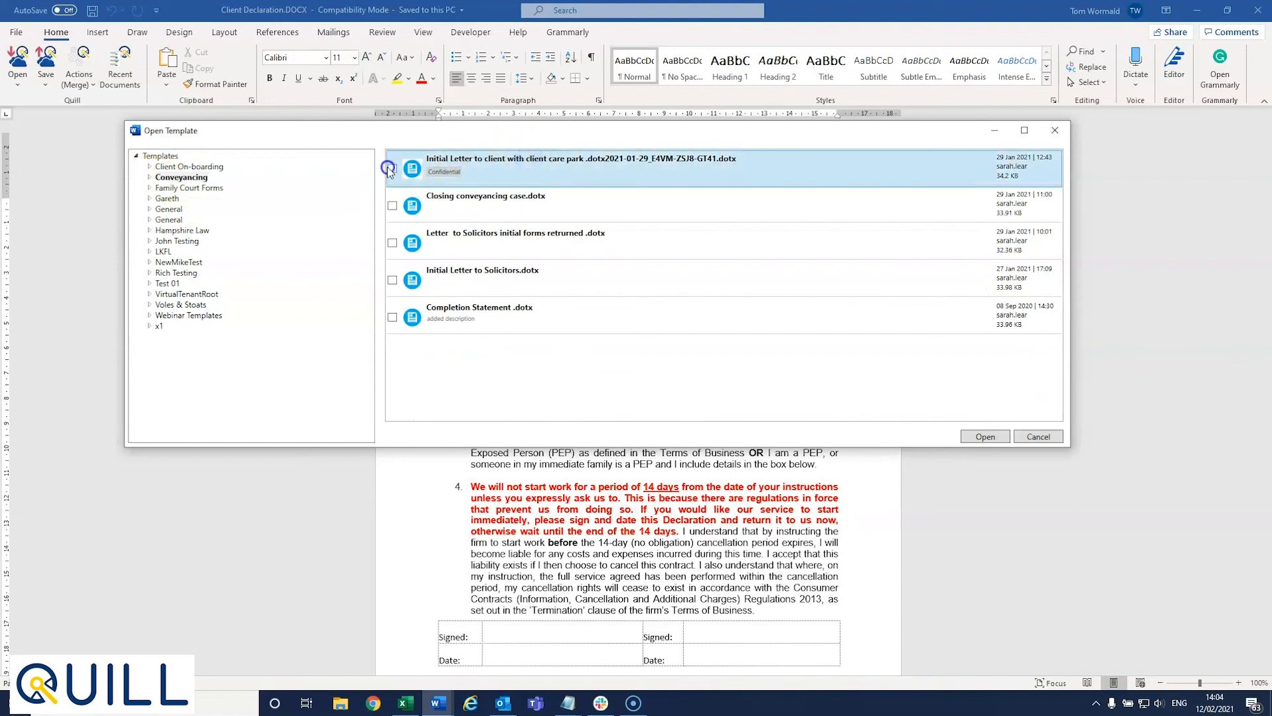
{"action": "left_click", "coordinate": [985, 436]}
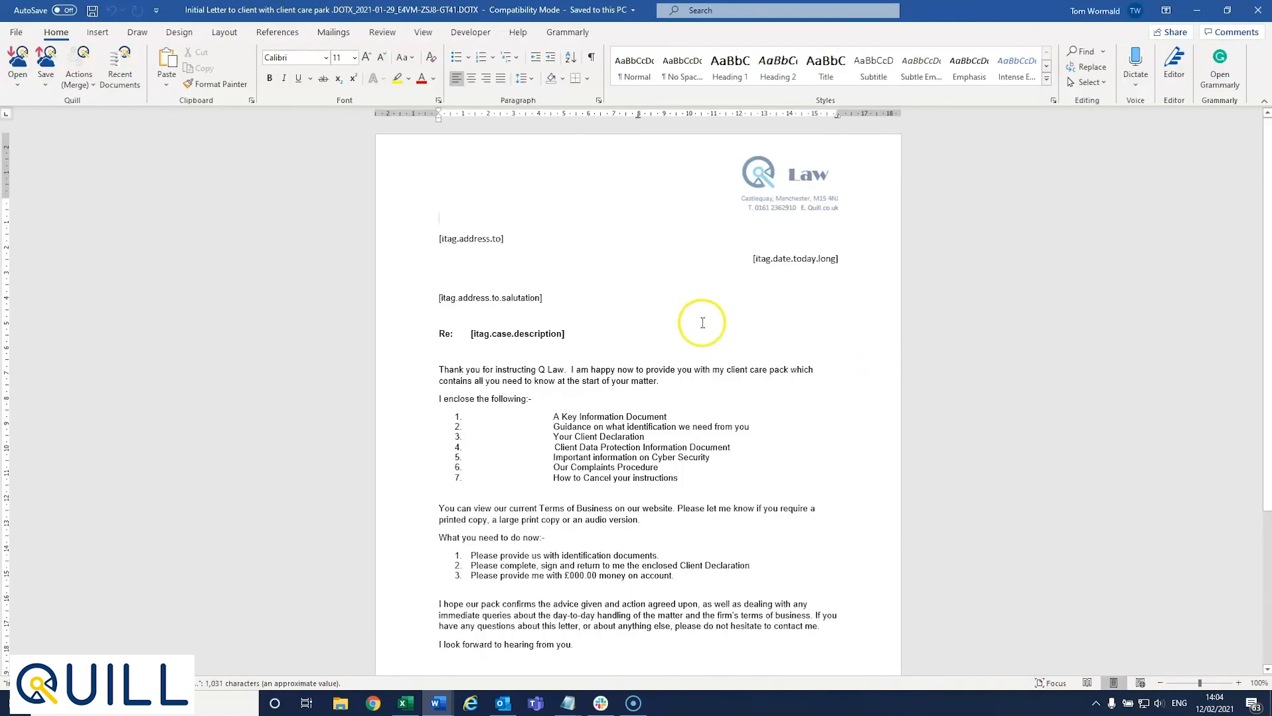
Step: Examine the template's merge fields for the address, today's date, case description and salutation by highlighting each one
{"action": "left_click_drag", "start_coordinate": [510, 238], "coordinate": [441, 238]}
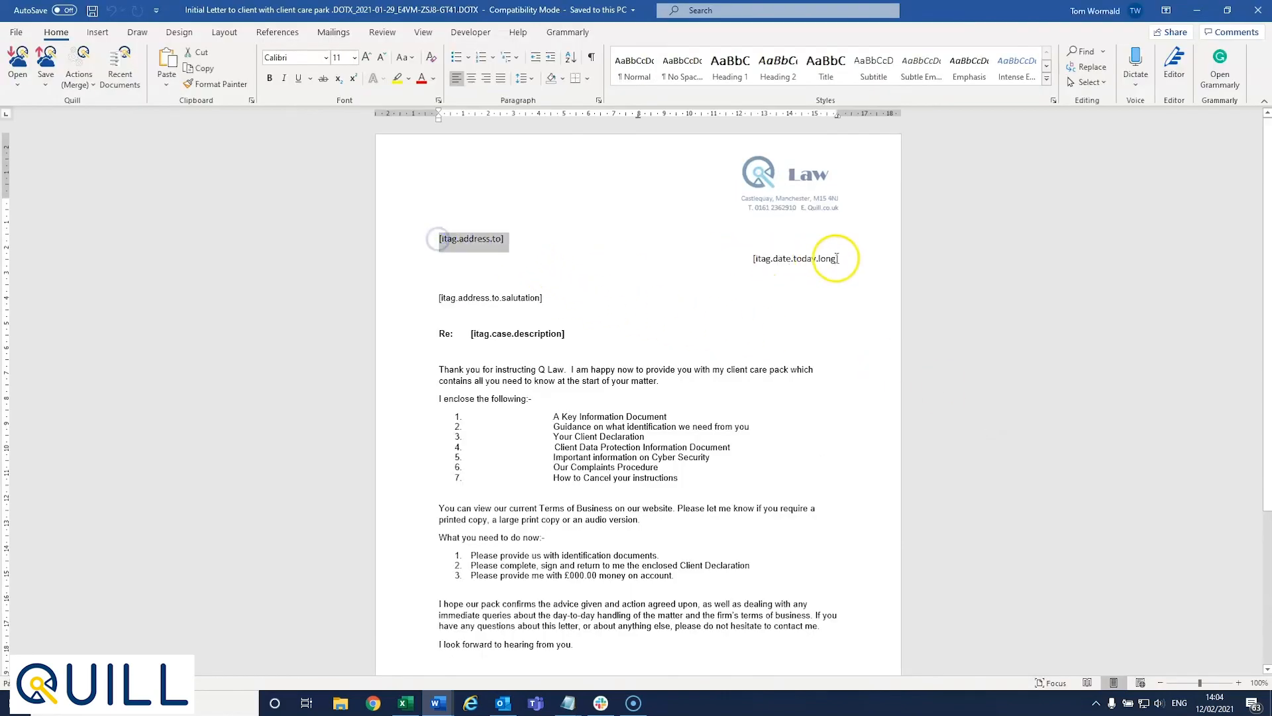
{"action": "left_click_drag", "start_coordinate": [840, 255], "coordinate": [727, 268]}
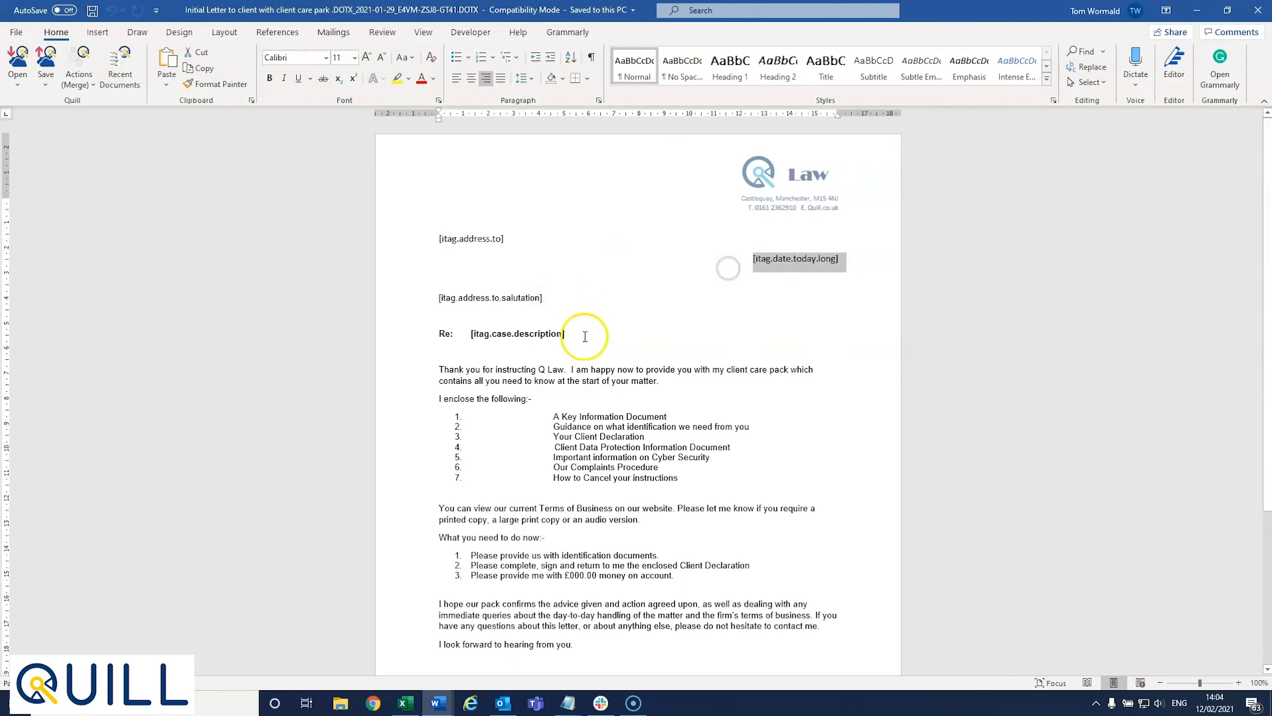
{"action": "left_click_drag", "start_coordinate": [573, 335], "coordinate": [464, 332]}
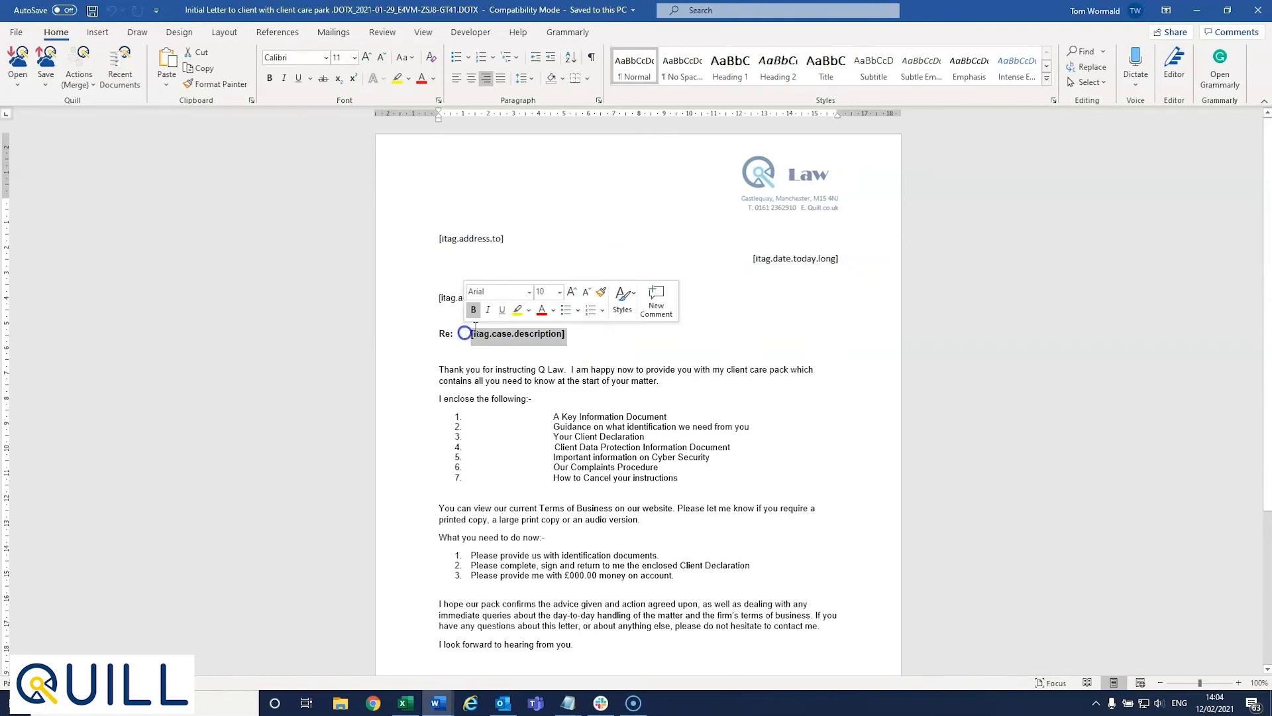
{"action": "left_click", "coordinate": [613, 343]}
{"action": "left_click", "coordinate": [548, 297]}
{"action": "left_click_drag", "start_coordinate": [549, 297], "coordinate": [431, 295]}
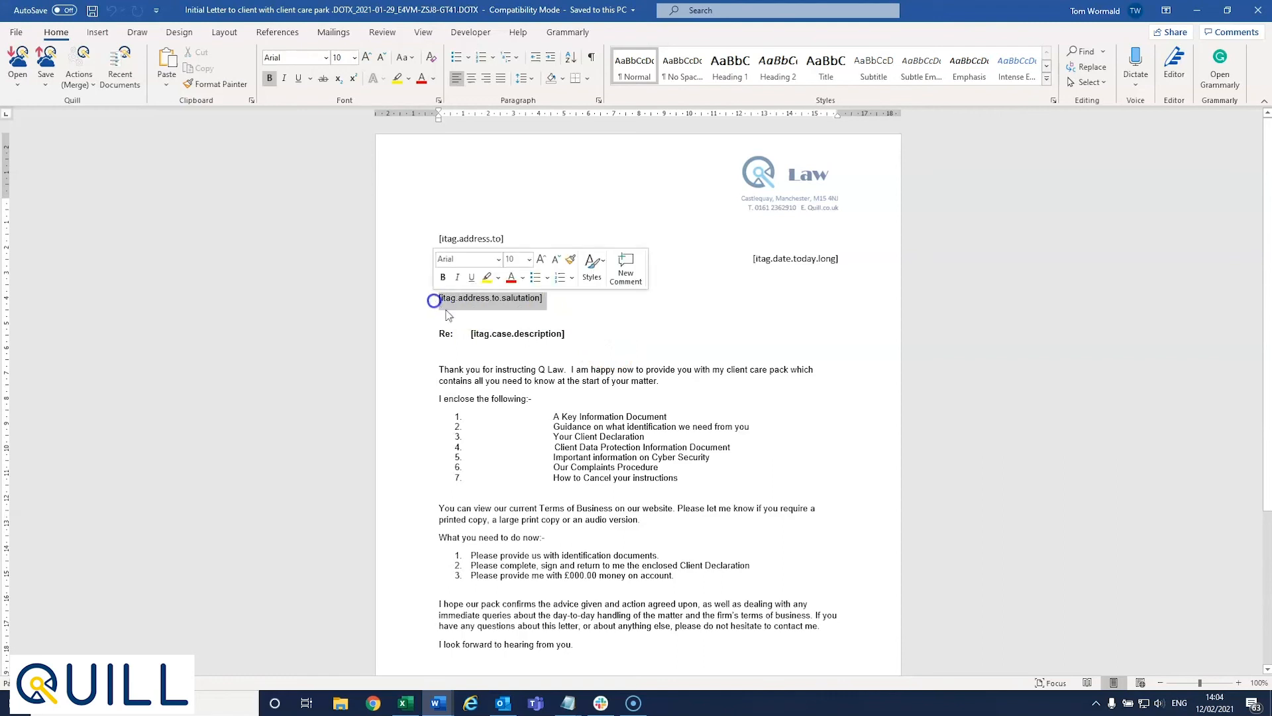
{"action": "left_click", "coordinate": [619, 339]}
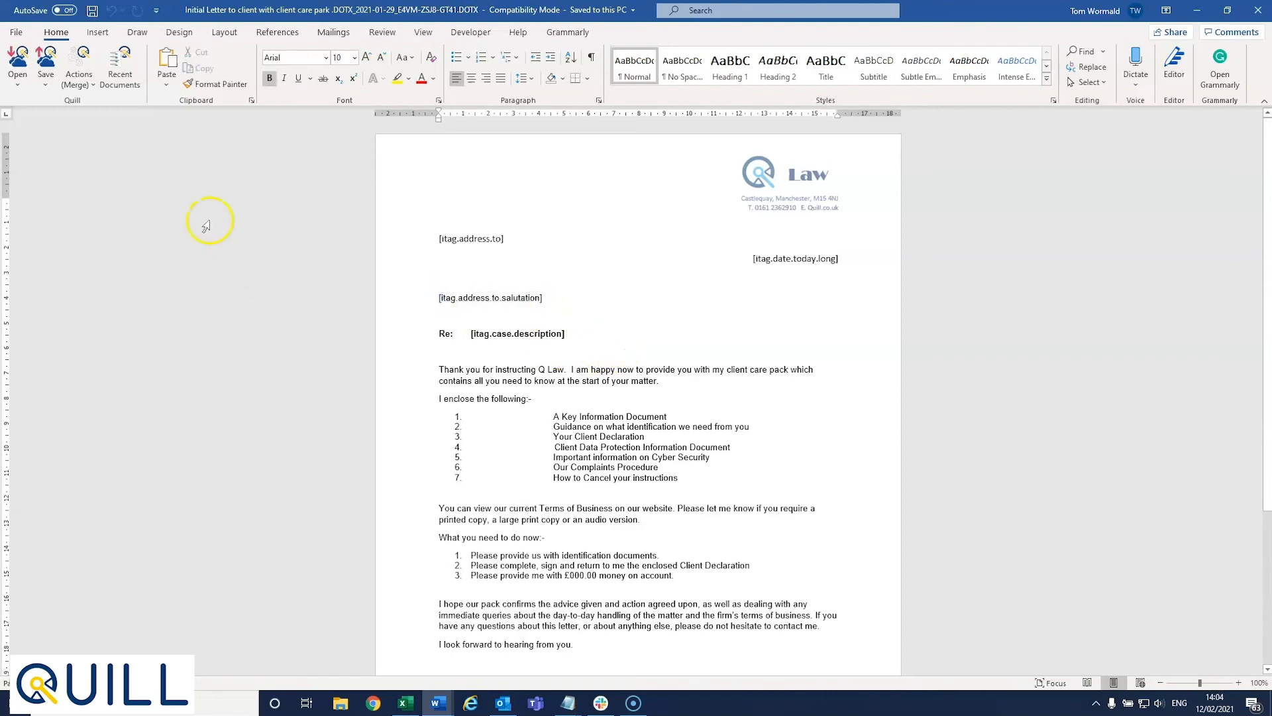
Step: Start merging the template's fields and select the client's case by searching for client names containing the surname
{"action": "left_click", "coordinate": [89, 85]}
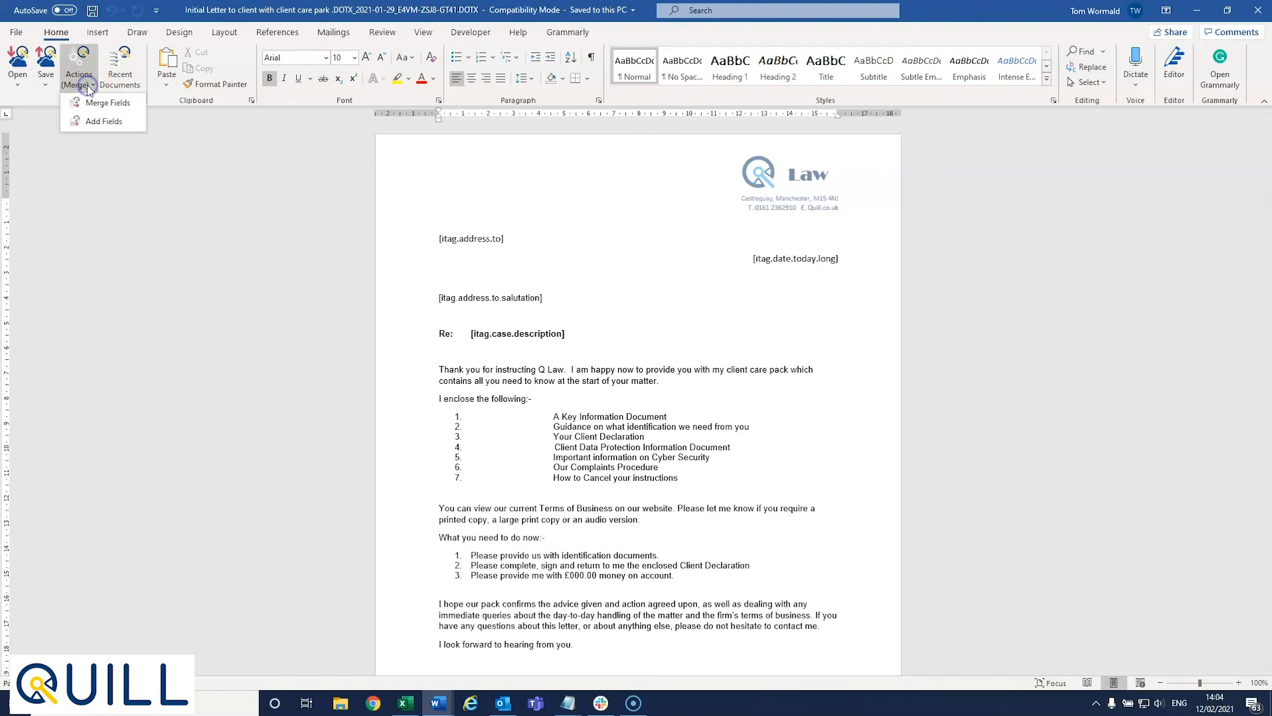
{"action": "left_click", "coordinate": [90, 104]}
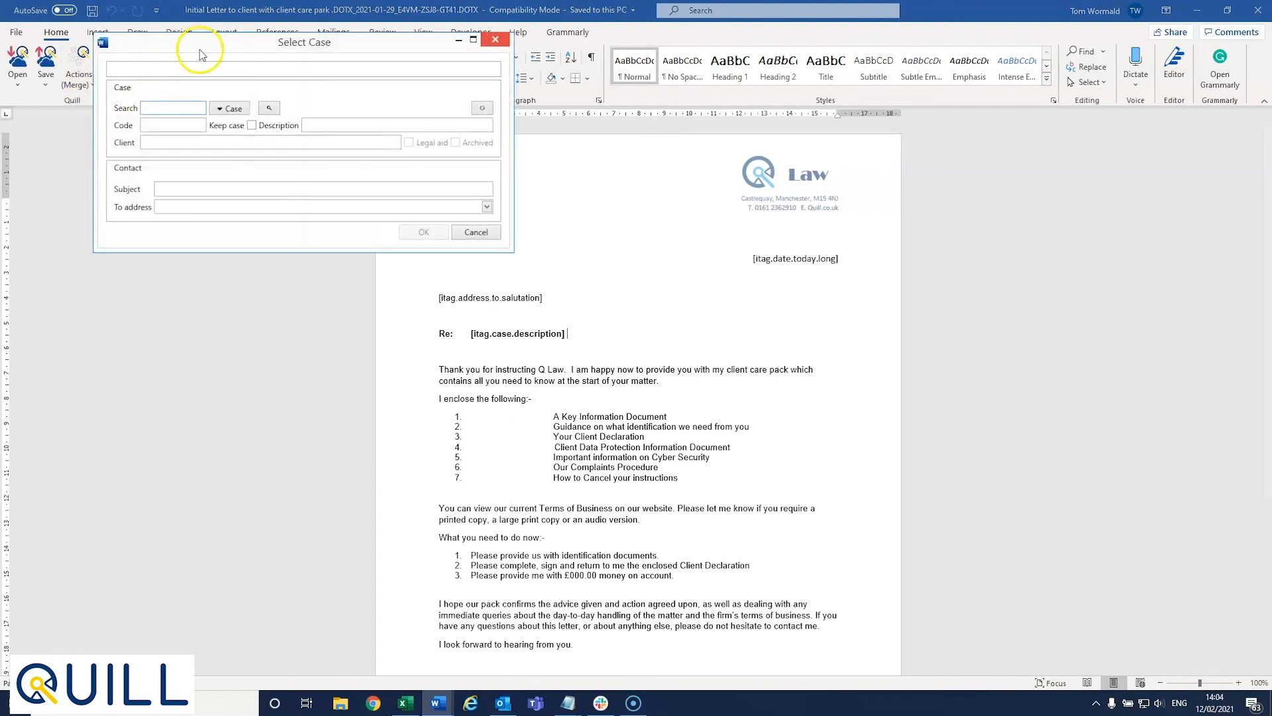
{"action": "left_click_drag", "start_coordinate": [202, 53], "coordinate": [368, 147]}
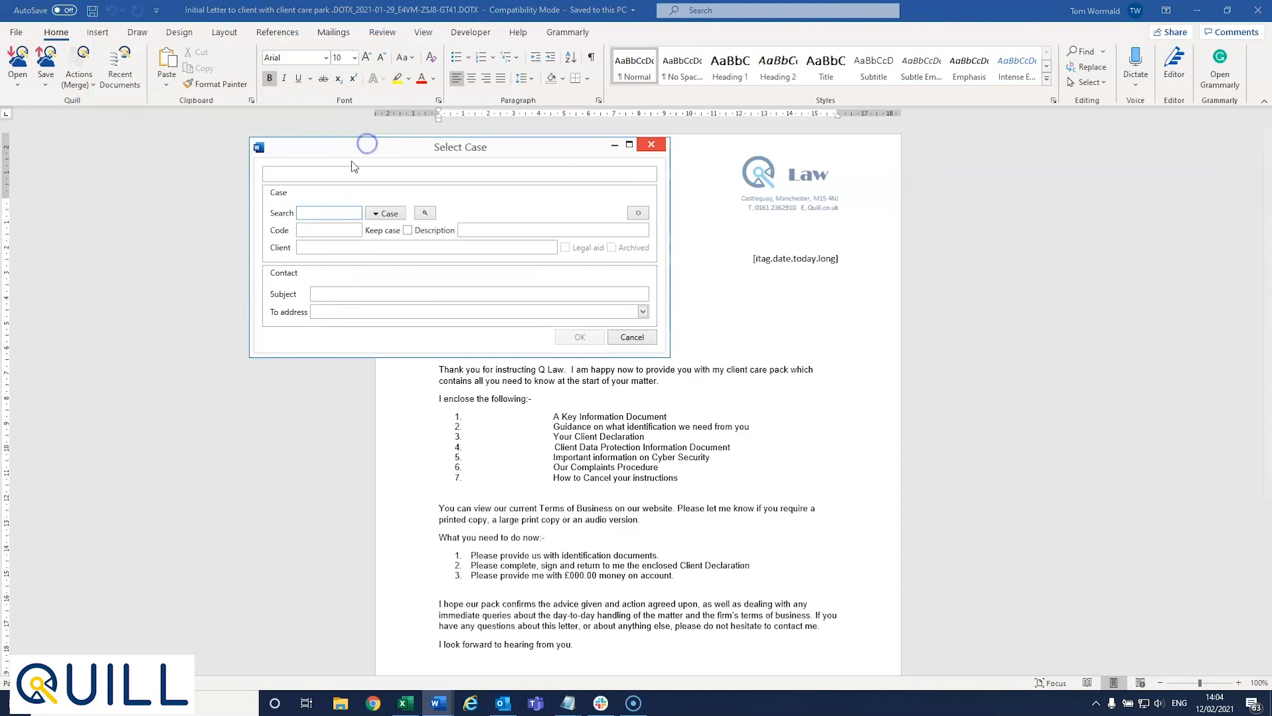
{"action": "left_click", "coordinate": [330, 213]}
{"action": "left_click", "coordinate": [388, 213]}
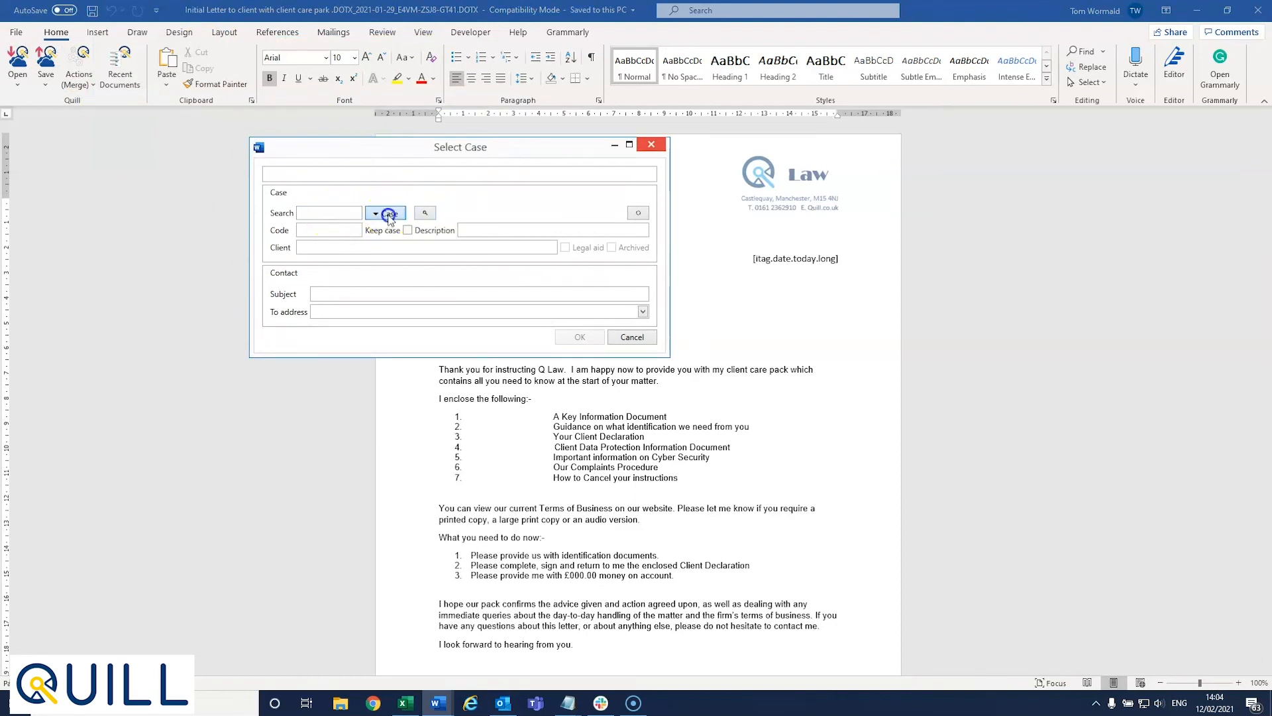
{"action": "left_click", "coordinate": [426, 213]}
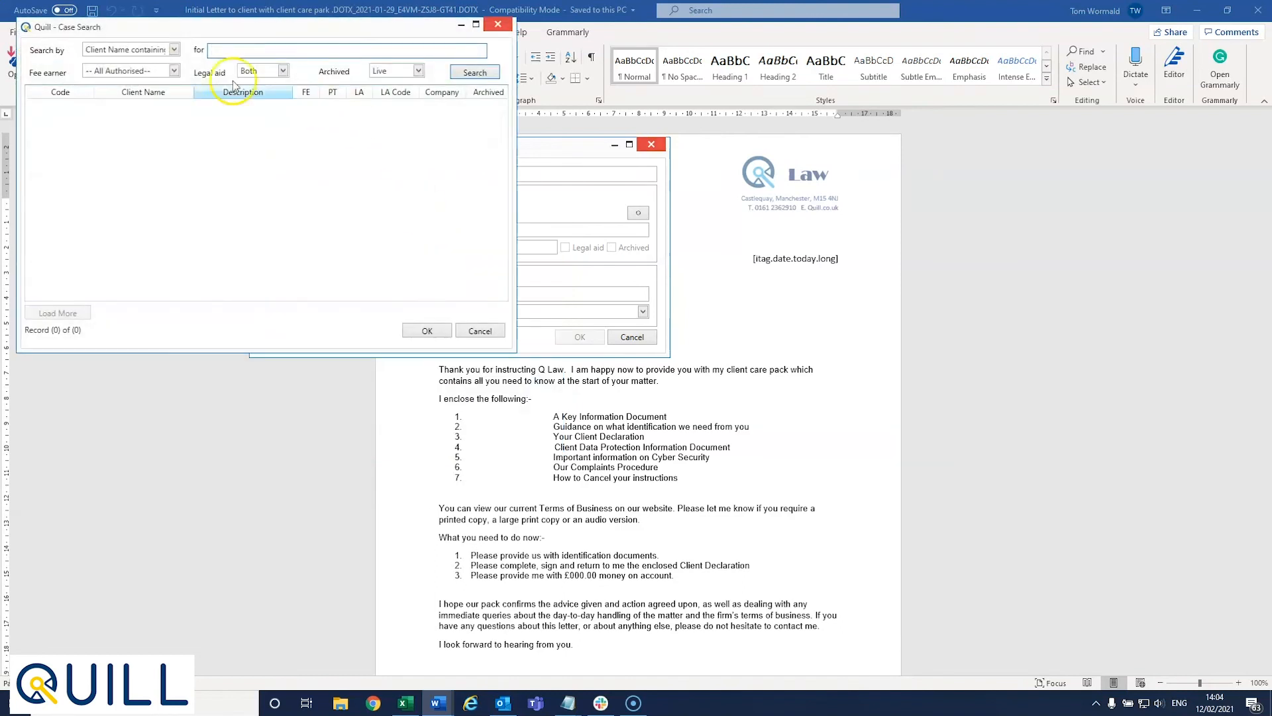
{"action": "left_click", "coordinate": [173, 50]}
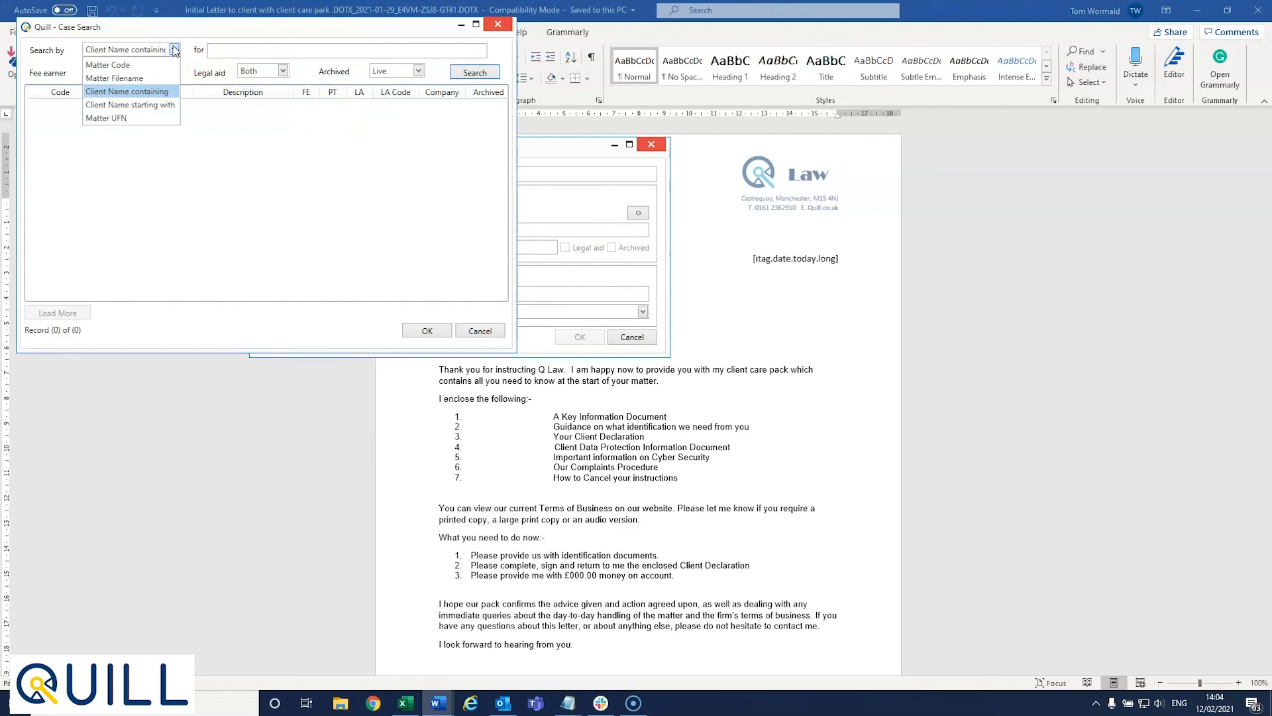
{"action": "left_click", "coordinate": [163, 90]}
{"action": "left_click", "coordinate": [236, 53]}
{"action": "type", "text": "Piper"}
{"action": "key", "text": "Return"}
{"action": "left_click", "coordinate": [265, 108]}
{"action": "left_click", "coordinate": [426, 331]}
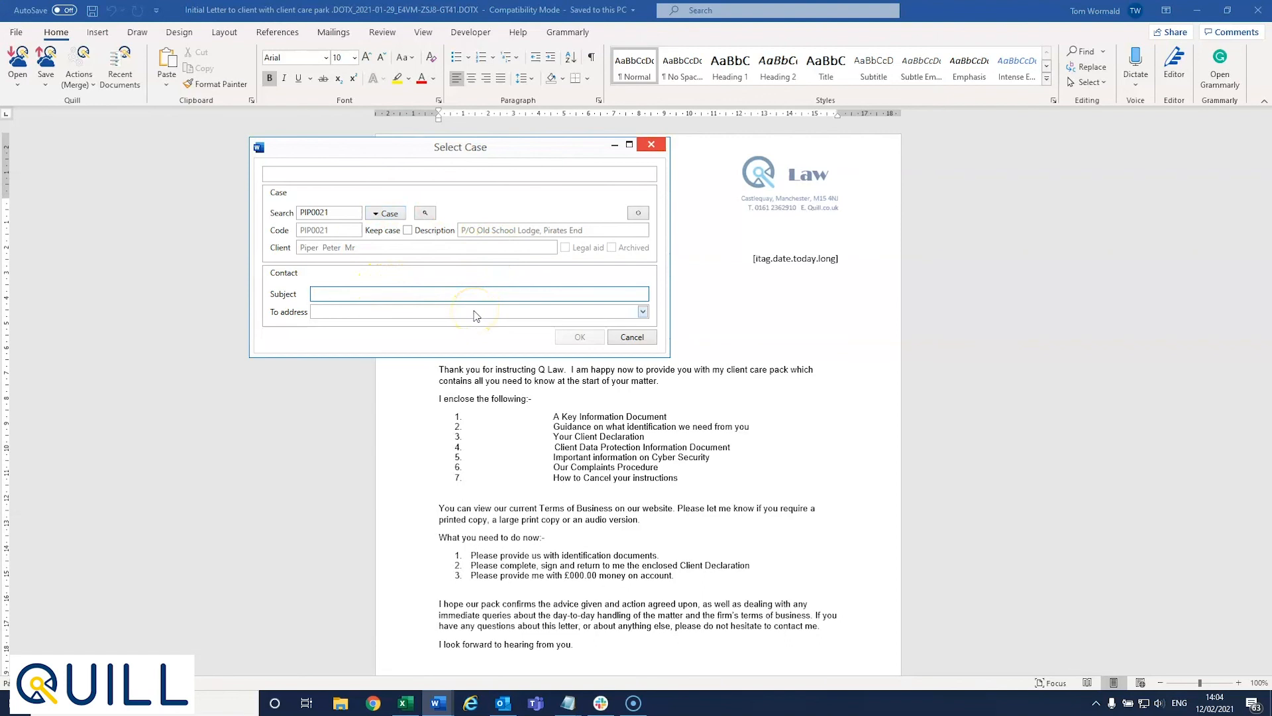
Step: Set the subject to "Client Care Letter", choose the client's home address as recipient, and merge the template
{"action": "type", "text": "Client Care Letter"}
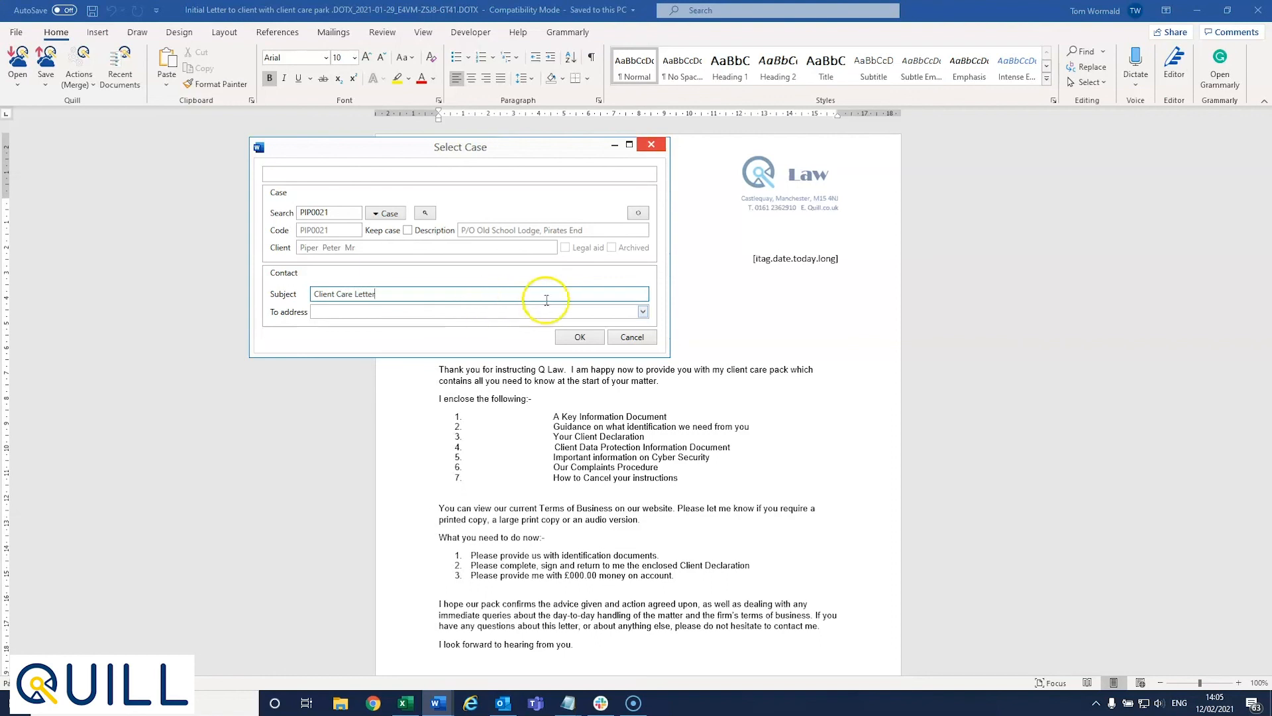
{"action": "left_click", "coordinate": [642, 312]}
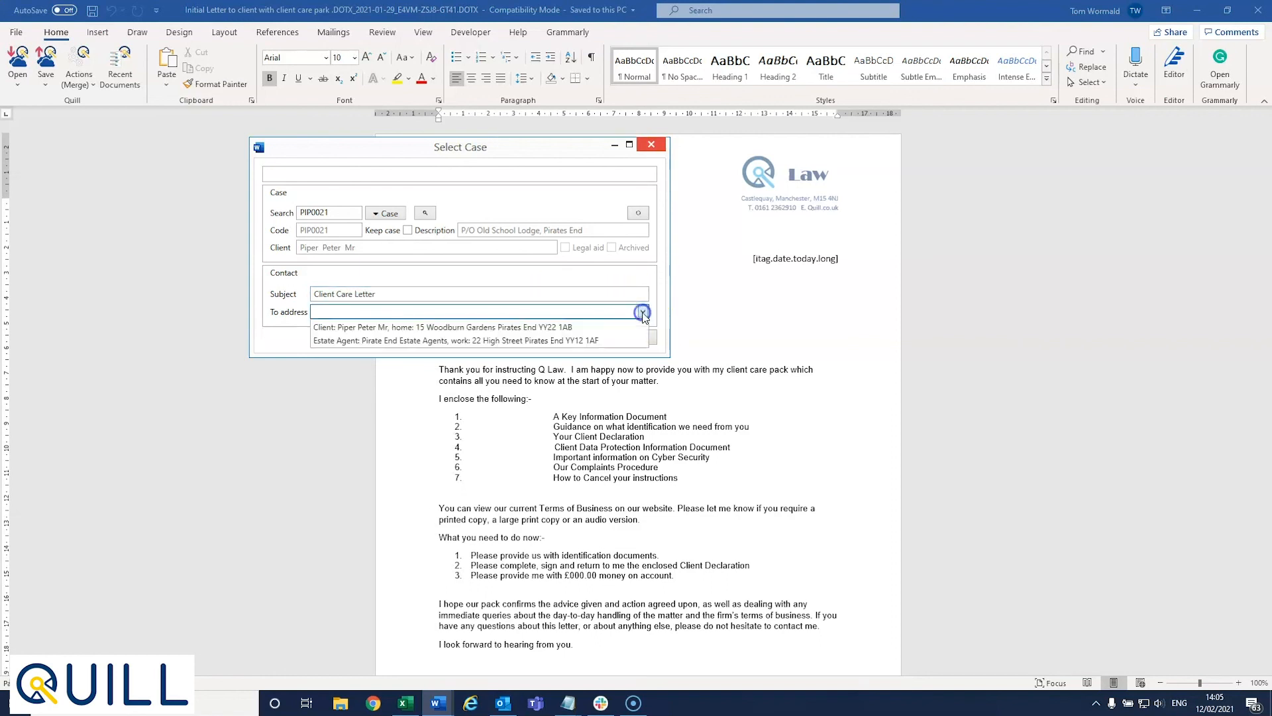
{"action": "left_click", "coordinate": [597, 327]}
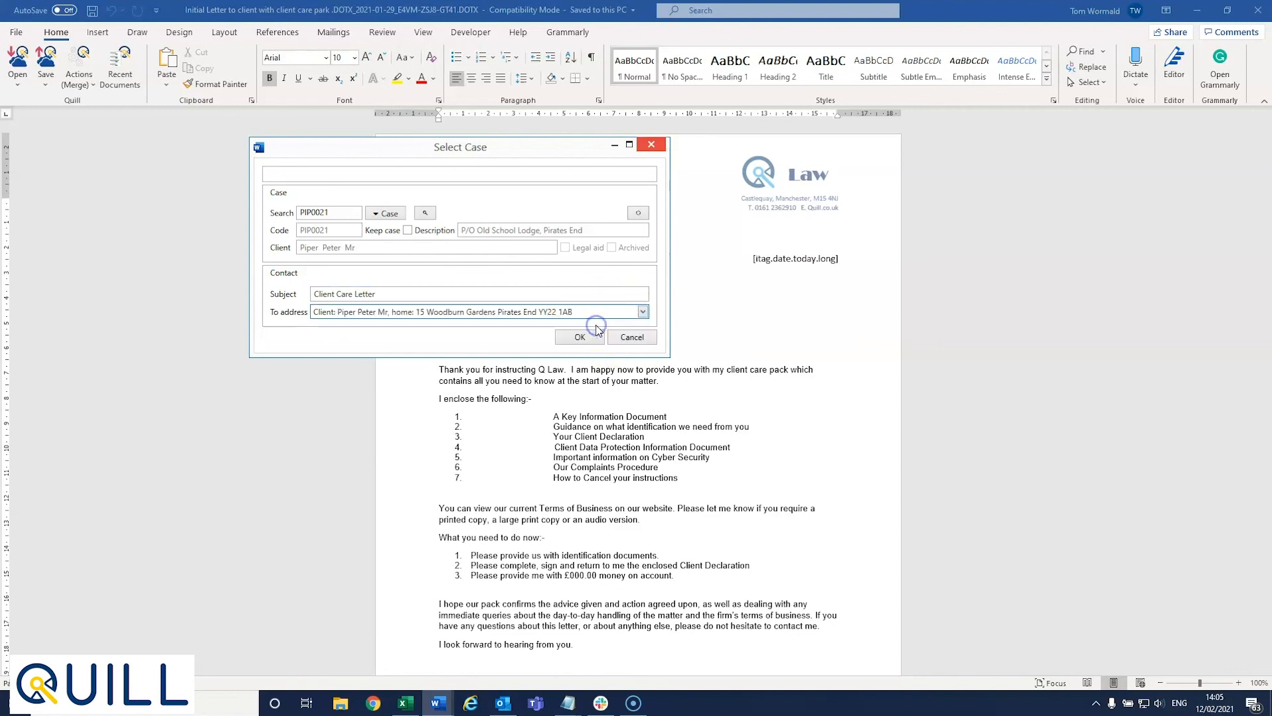
{"action": "left_click", "coordinate": [581, 337]}
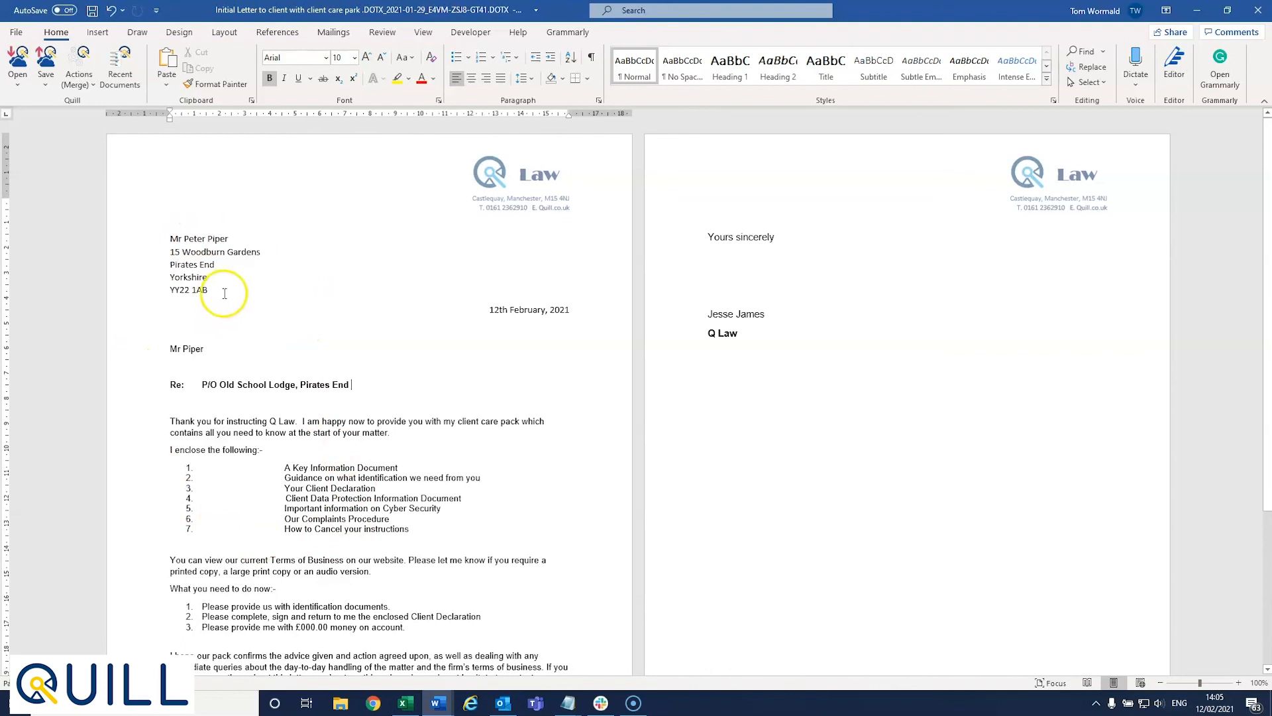
Step: Examine the merged address, case description and body text in the client care letter
{"action": "left_click_drag", "start_coordinate": [212, 296], "coordinate": [154, 236]}
{"action": "left_click_drag", "start_coordinate": [350, 386], "coordinate": [200, 386]}
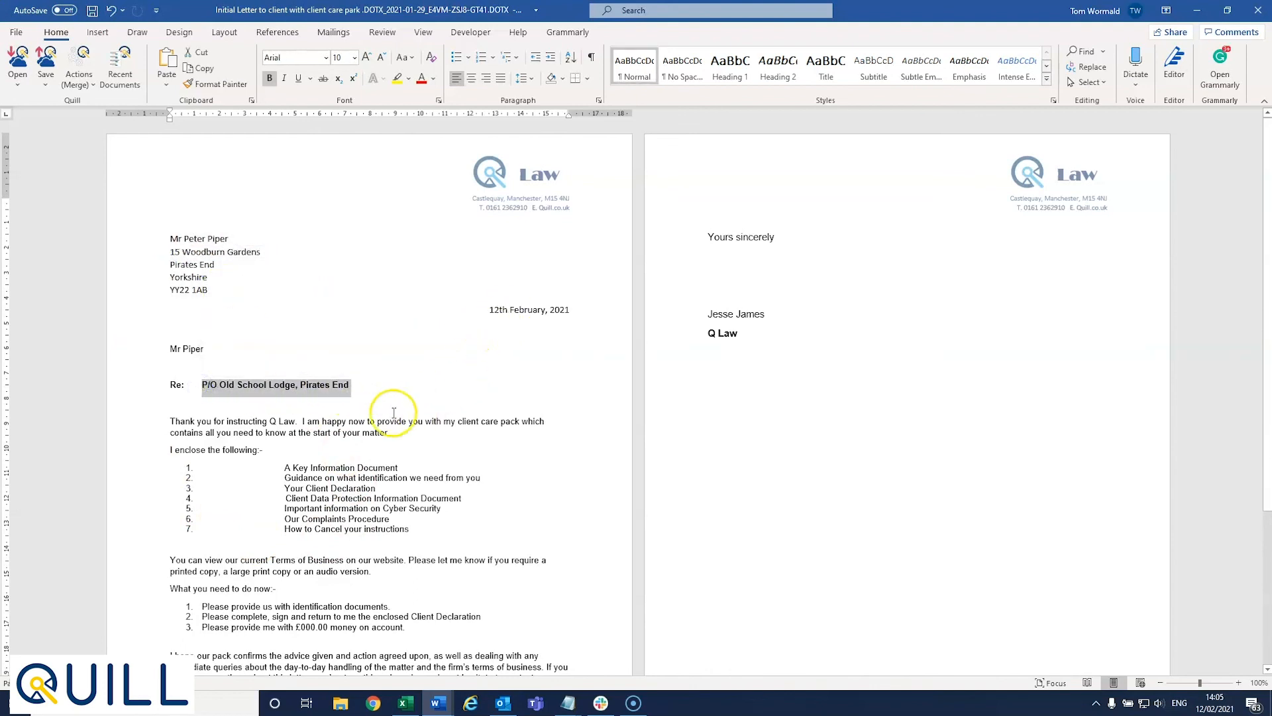
{"action": "left_click", "coordinate": [376, 391]}
{"action": "scroll", "coordinate": [366, 434], "scroll_direction": "down", "scroll_amount": 1}
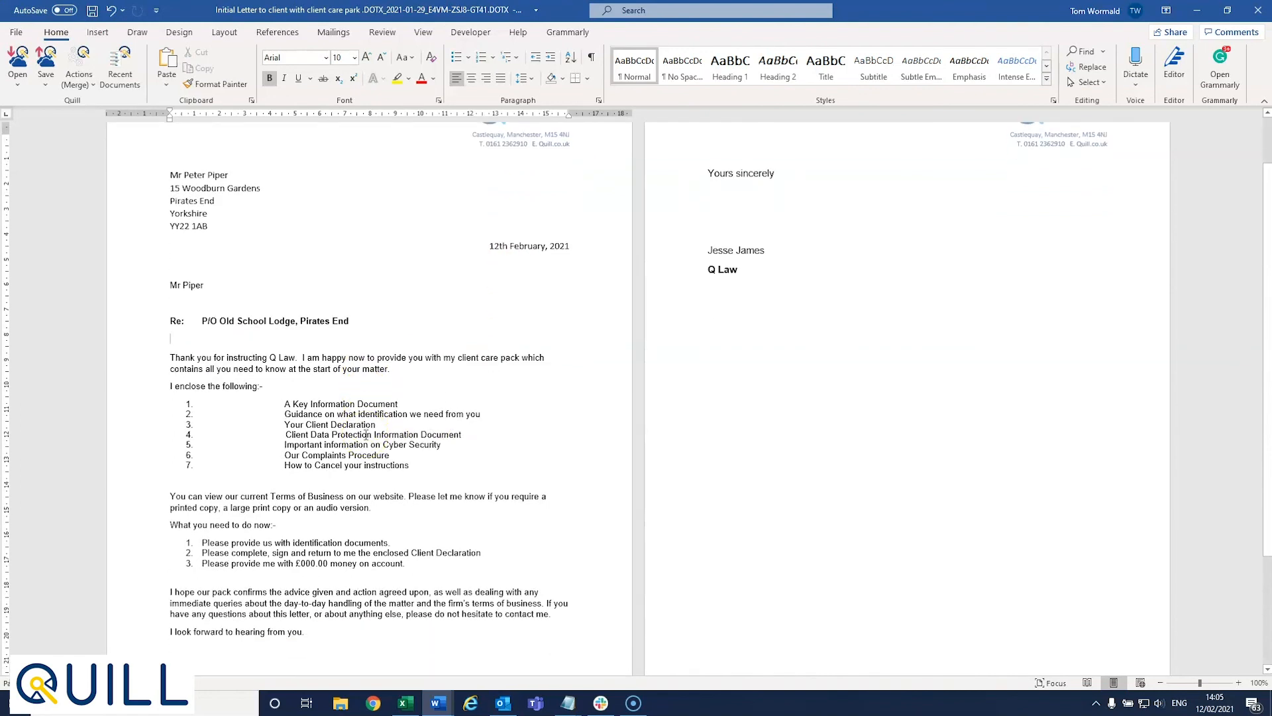
{"action": "scroll", "coordinate": [366, 434], "scroll_direction": "down", "scroll_amount": 1}
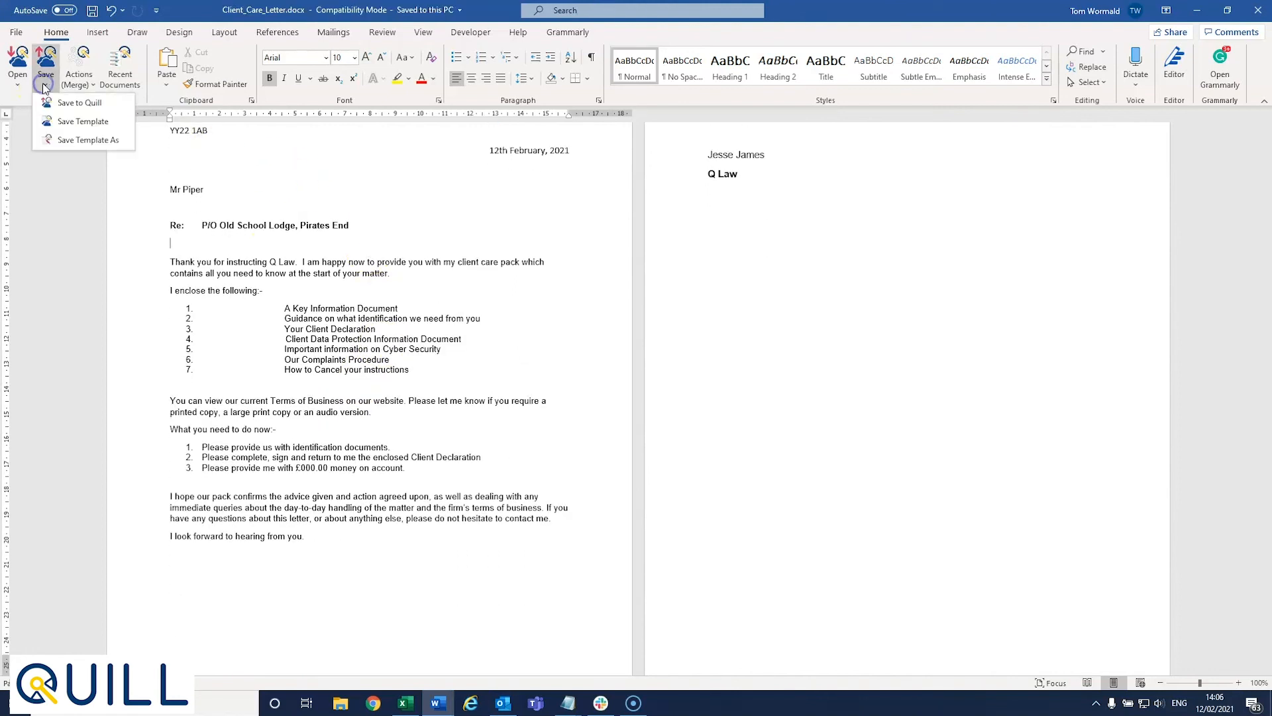
Step: Upload the merged letter to its Quill case without emailing it, and check the options for saving it as a template
{"action": "left_click", "coordinate": [65, 108]}
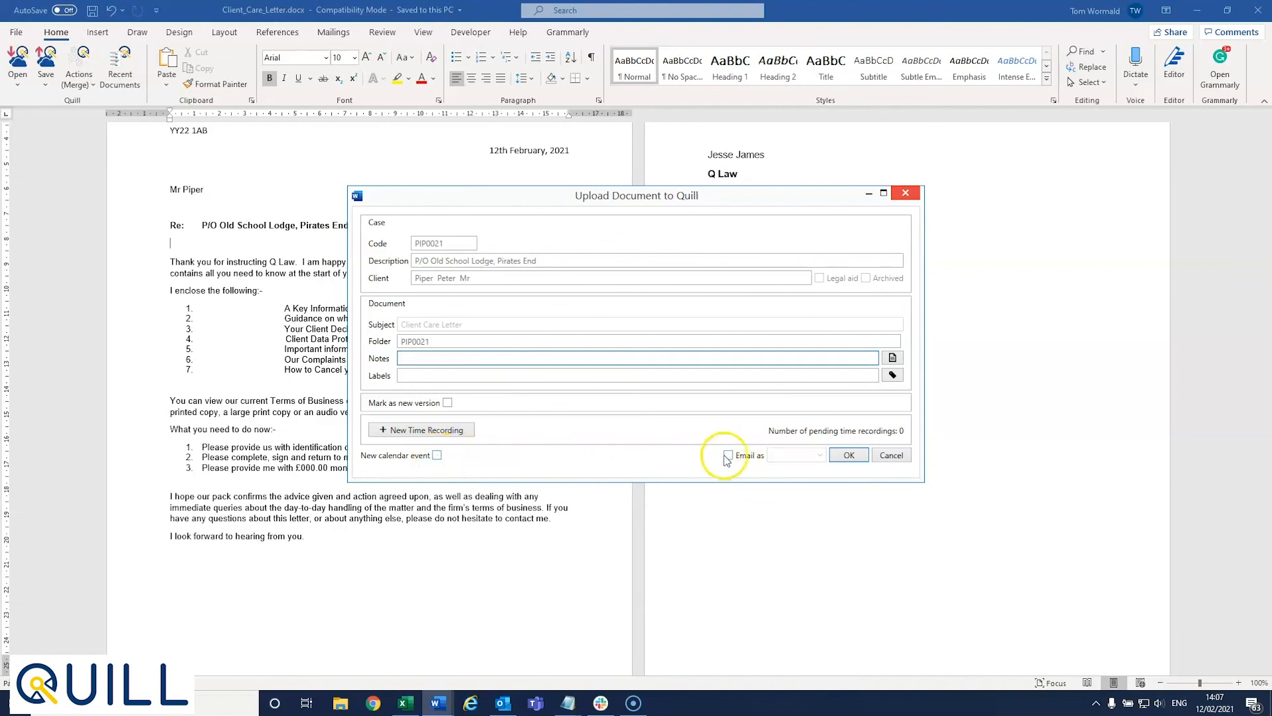
{"action": "left_click", "coordinate": [862, 455]}
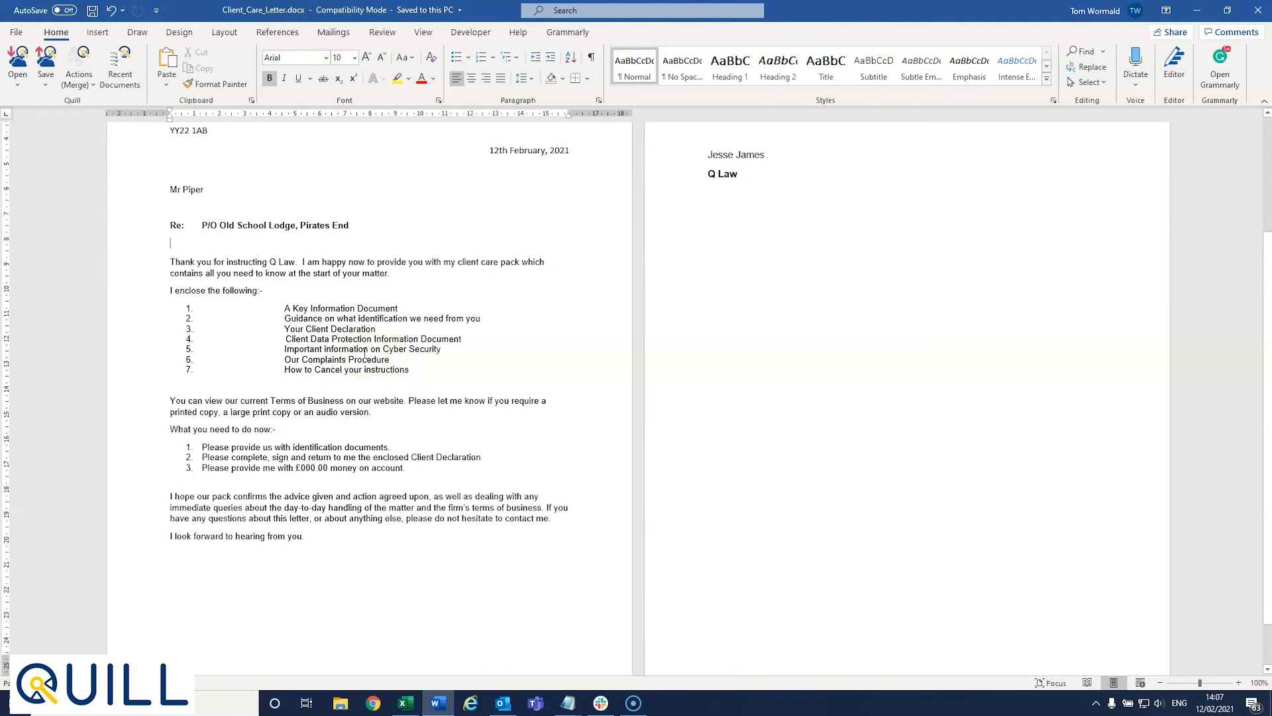
{"action": "left_click", "coordinate": [45, 78]}
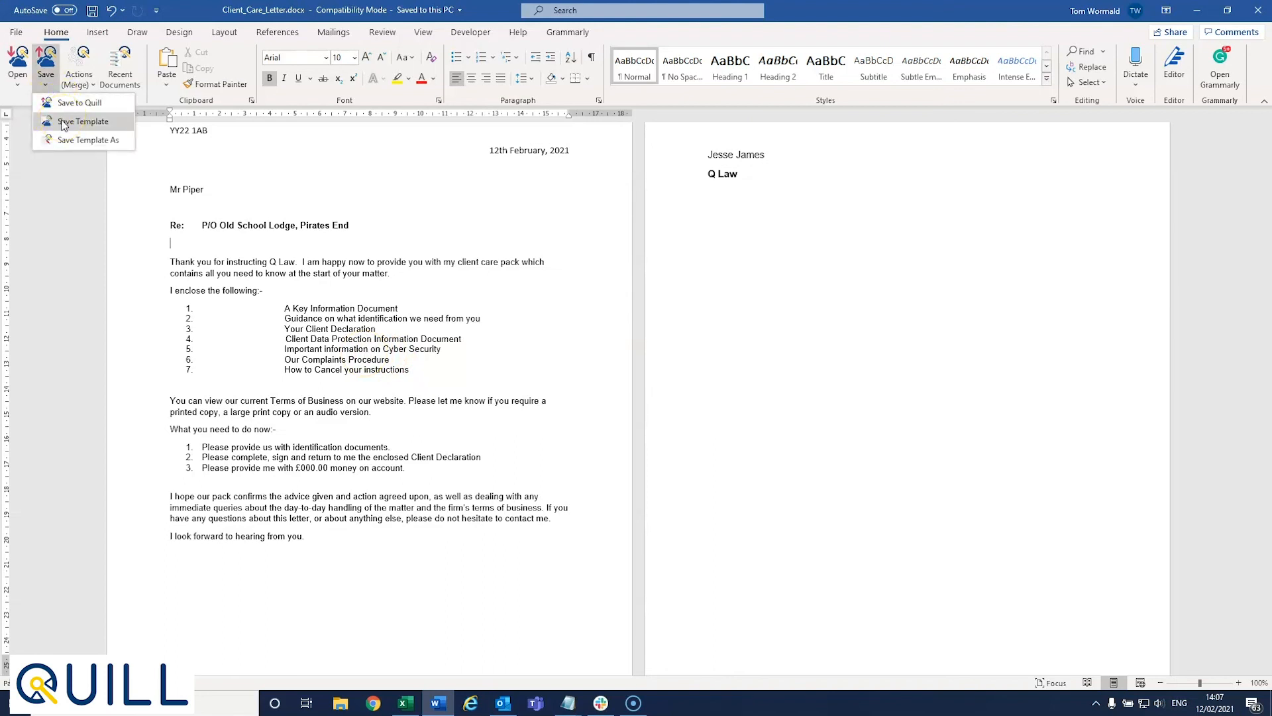
{"action": "left_click", "coordinate": [64, 143]}
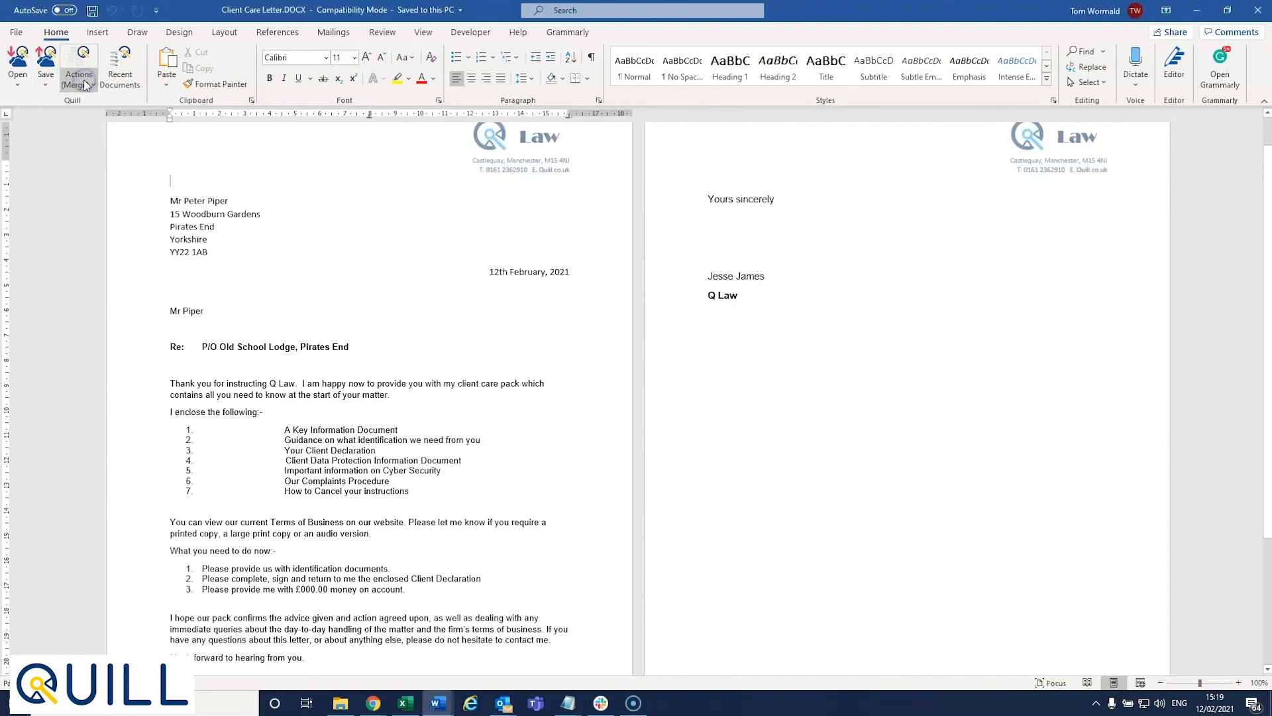
Step: Examine the Quill fields available to add to the letter, covering the Main, Contacts and Custom Case Fields groups
{"action": "left_click", "coordinate": [85, 85]}
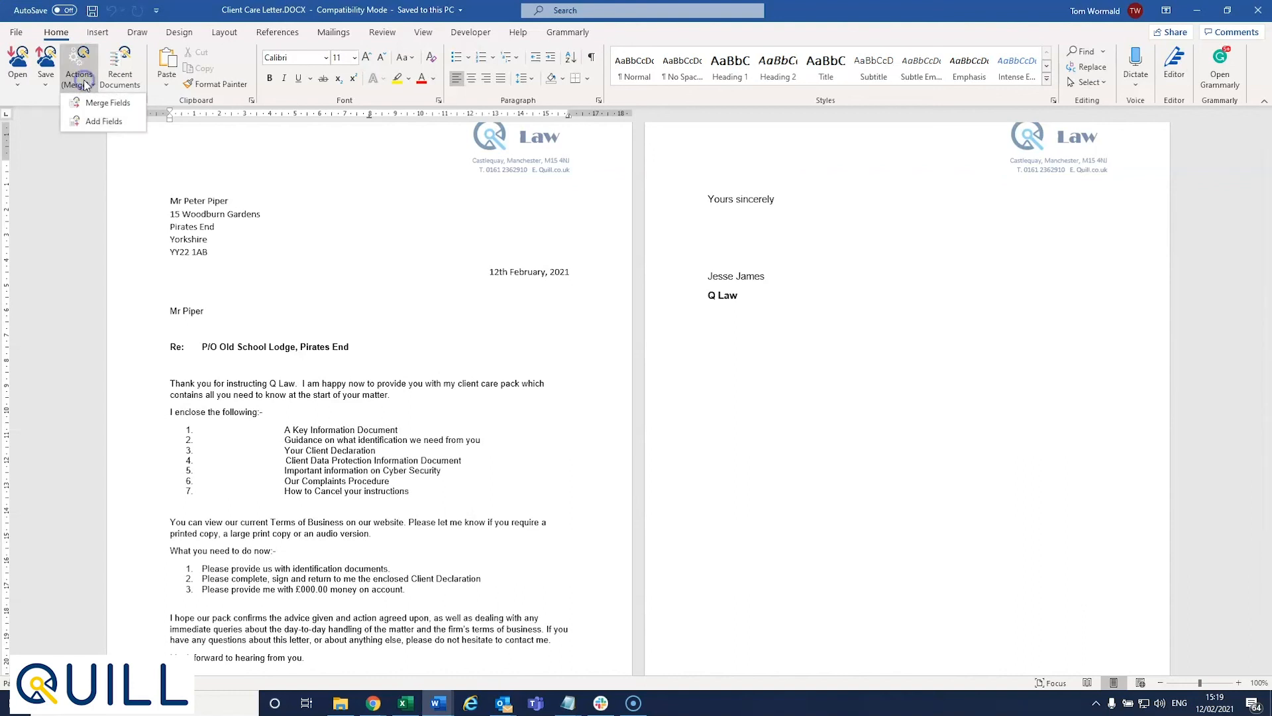
{"action": "left_click", "coordinate": [92, 123]}
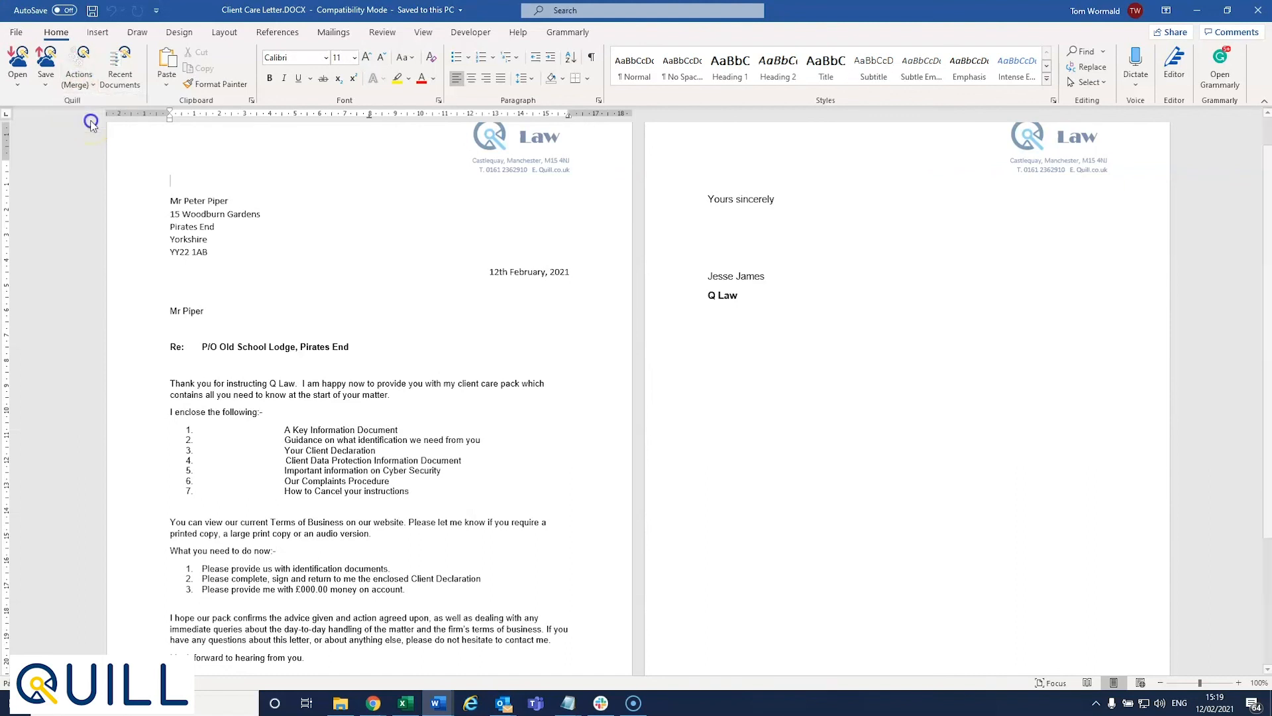
{"action": "scroll", "coordinate": [1057, 192], "scroll_direction": "down", "scroll_amount": 5}
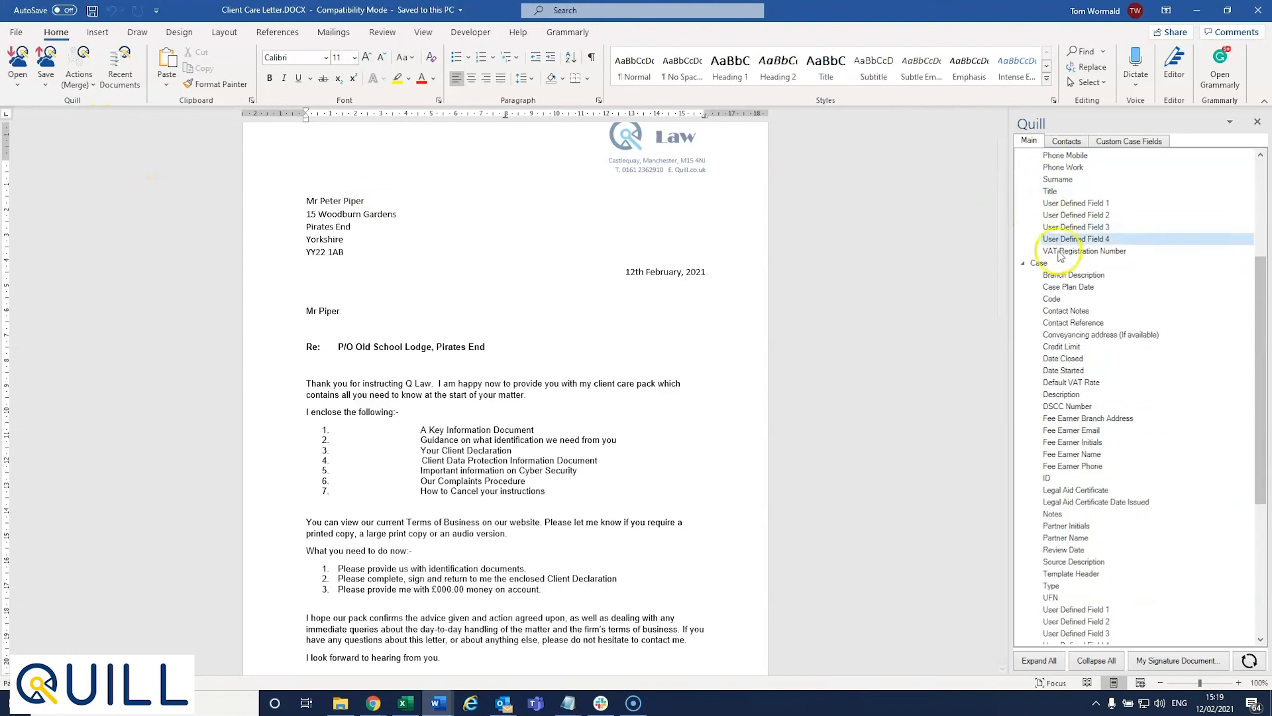
{"action": "scroll", "coordinate": [1061, 262], "scroll_direction": "down", "scroll_amount": 7}
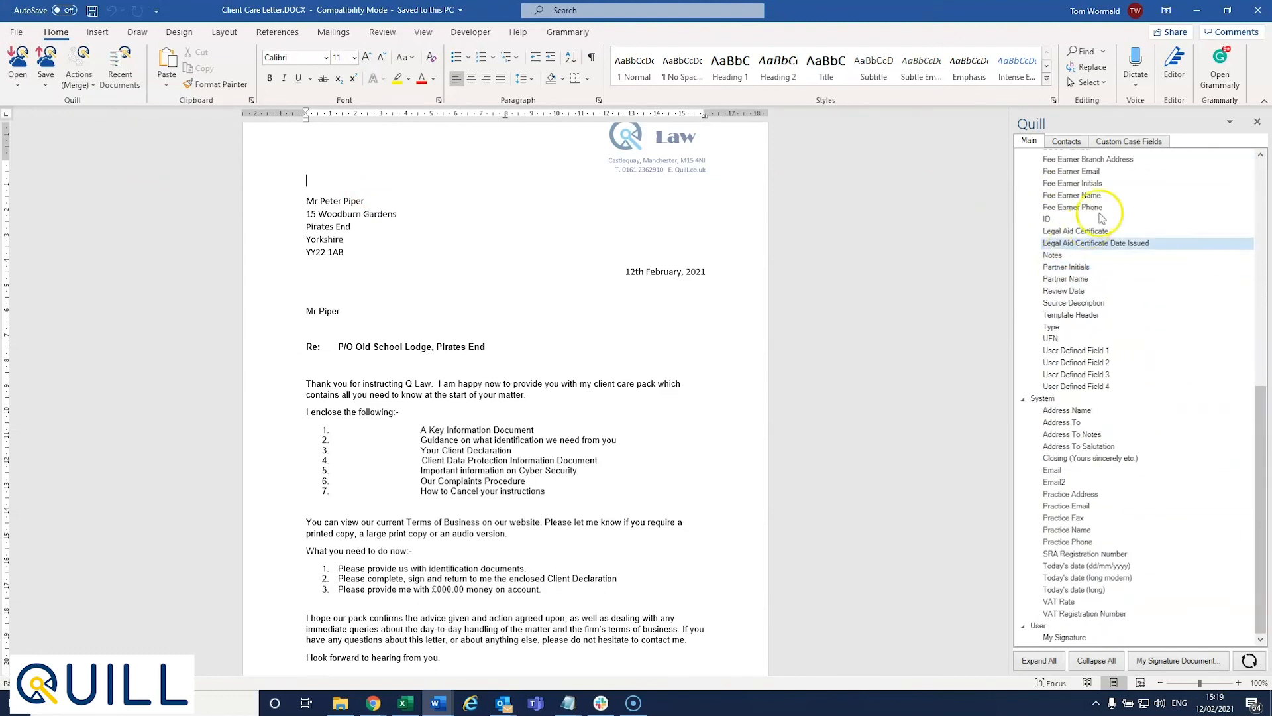
{"action": "left_click", "coordinate": [1030, 142]}
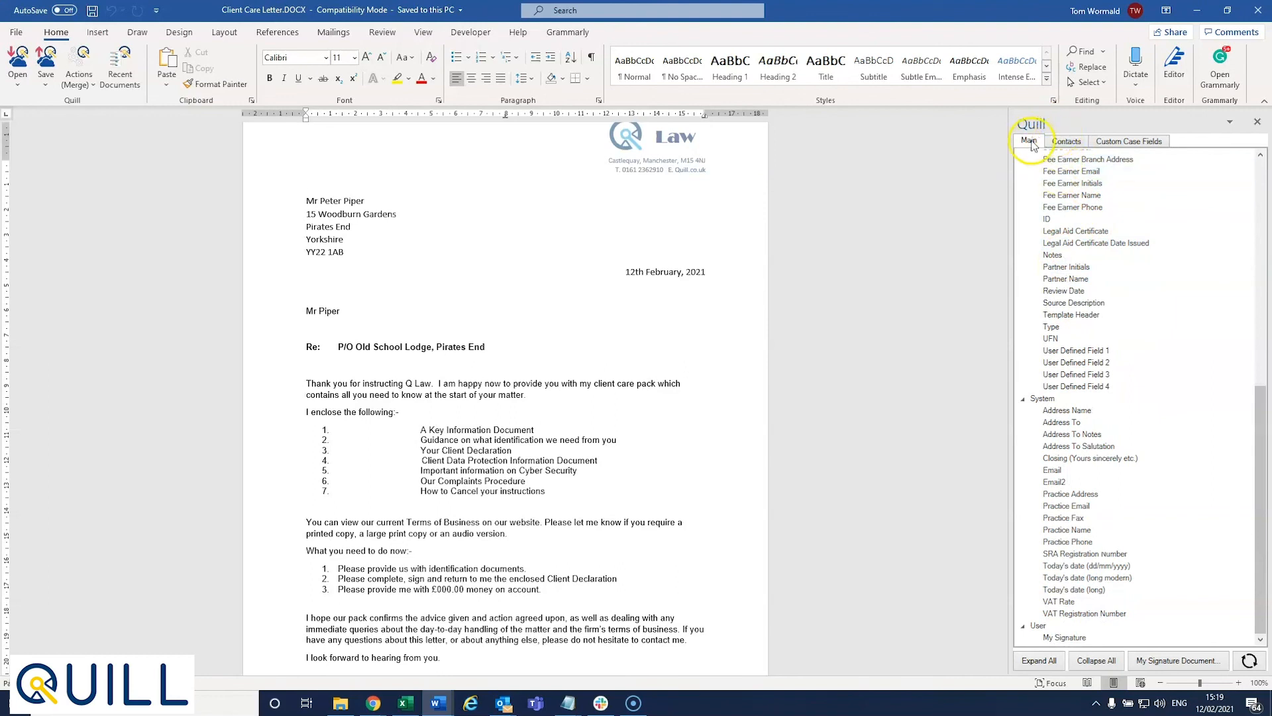
{"action": "left_click", "coordinate": [1066, 141]}
{"action": "scroll", "coordinate": [1087, 283], "scroll_direction": "down", "scroll_amount": 1}
{"action": "scroll", "coordinate": [1086, 272], "scroll_direction": "up", "scroll_amount": 3}
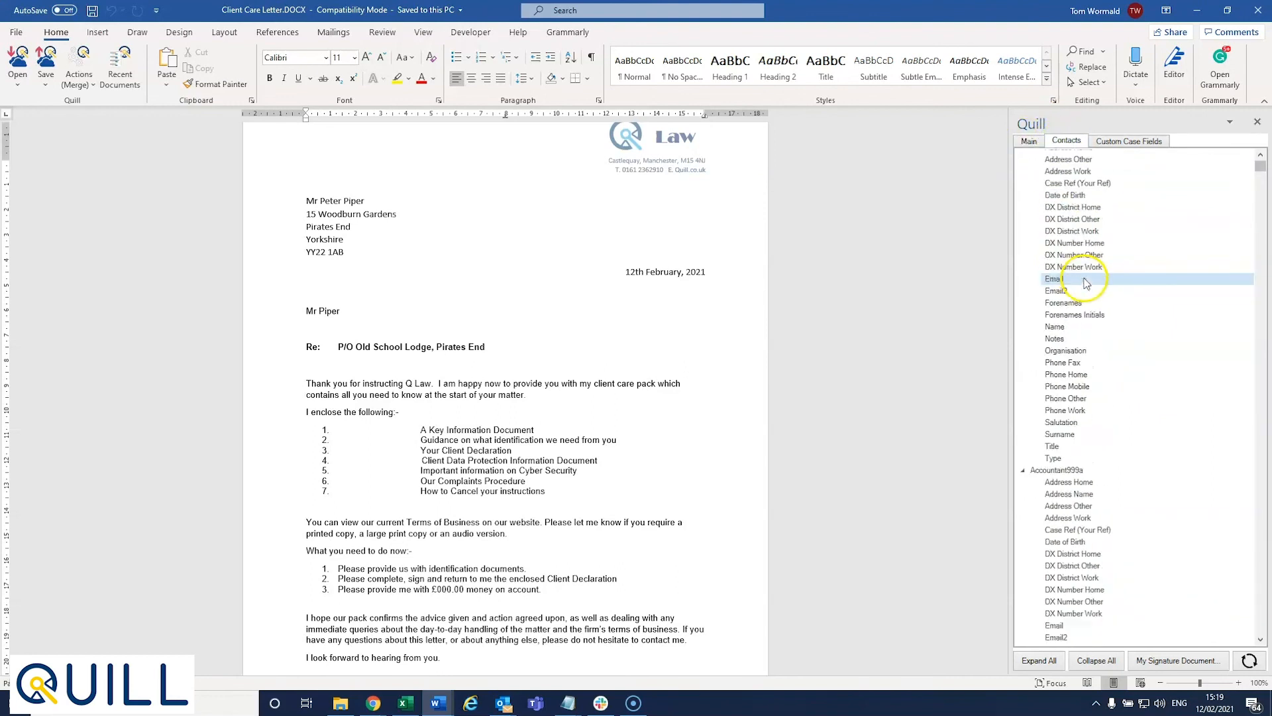
{"action": "left_click", "coordinate": [1117, 140]}
{"action": "scroll", "coordinate": [1089, 220], "scroll_direction": "down", "scroll_amount": 5}
{"action": "scroll", "coordinate": [1089, 220], "scroll_direction": "up", "scroll_amount": 5}
{"action": "scroll", "coordinate": [1086, 219], "scroll_direction": "down", "scroll_amount": 9}
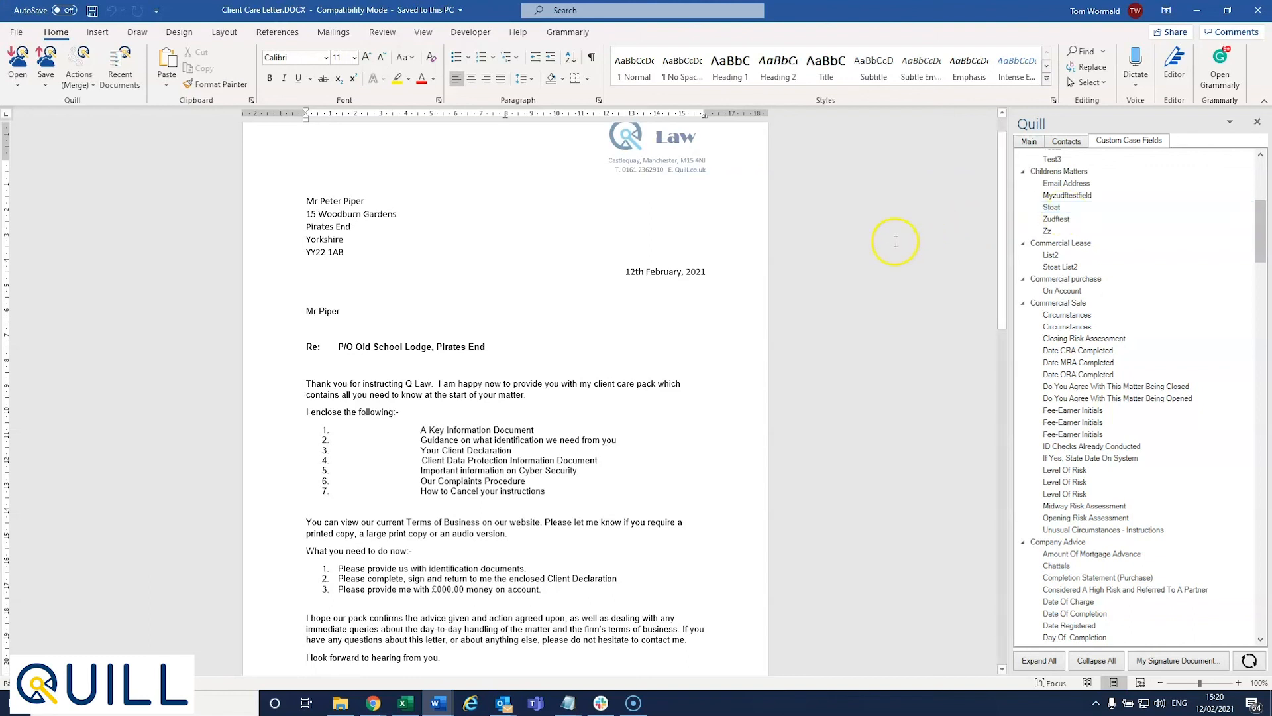
Step: Switch to Excel, create a blank workbook, and check its Open From Quill dialog and Quill recent documents list
{"action": "left_click", "coordinate": [406, 702]}
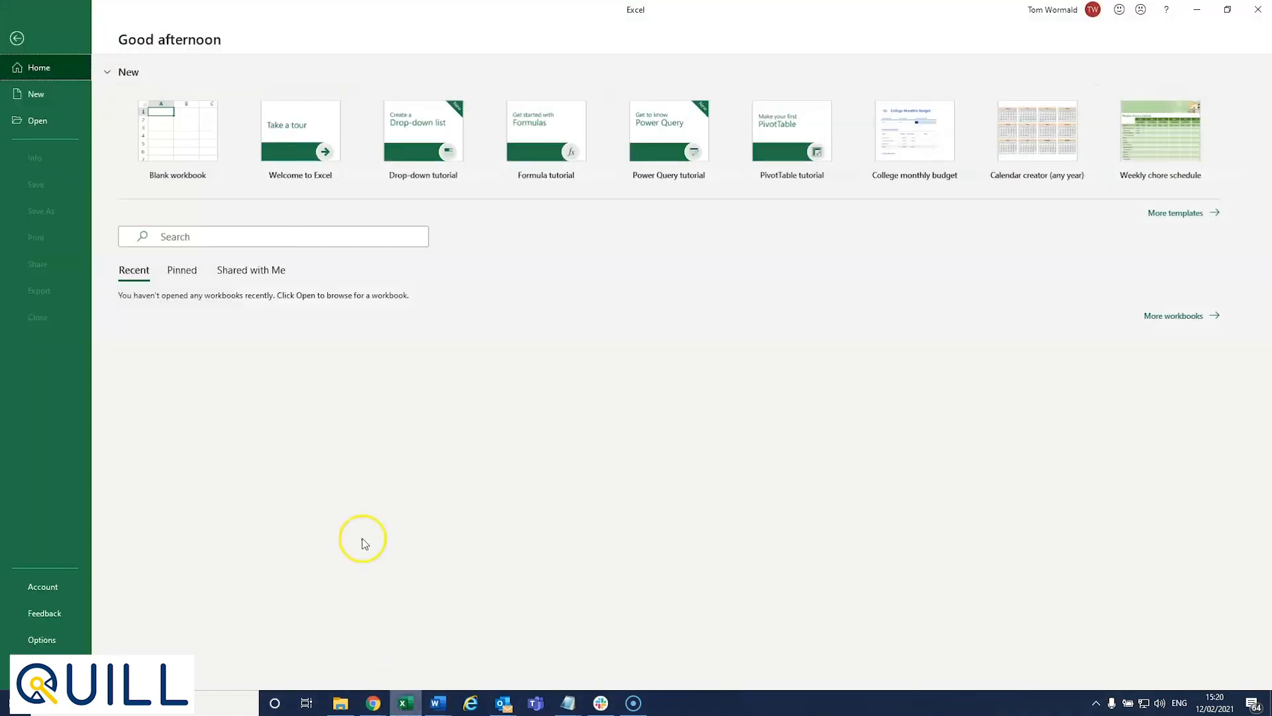
{"action": "left_click", "coordinate": [174, 123]}
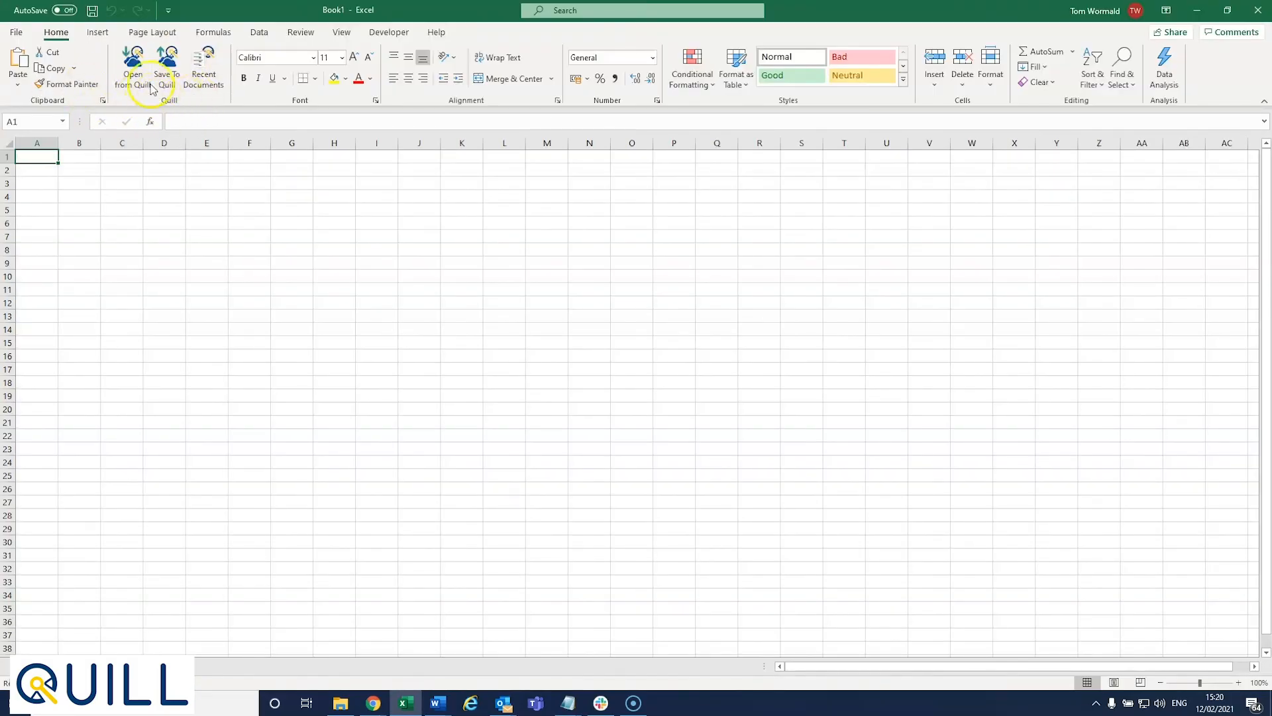
{"action": "left_click", "coordinate": [132, 62]}
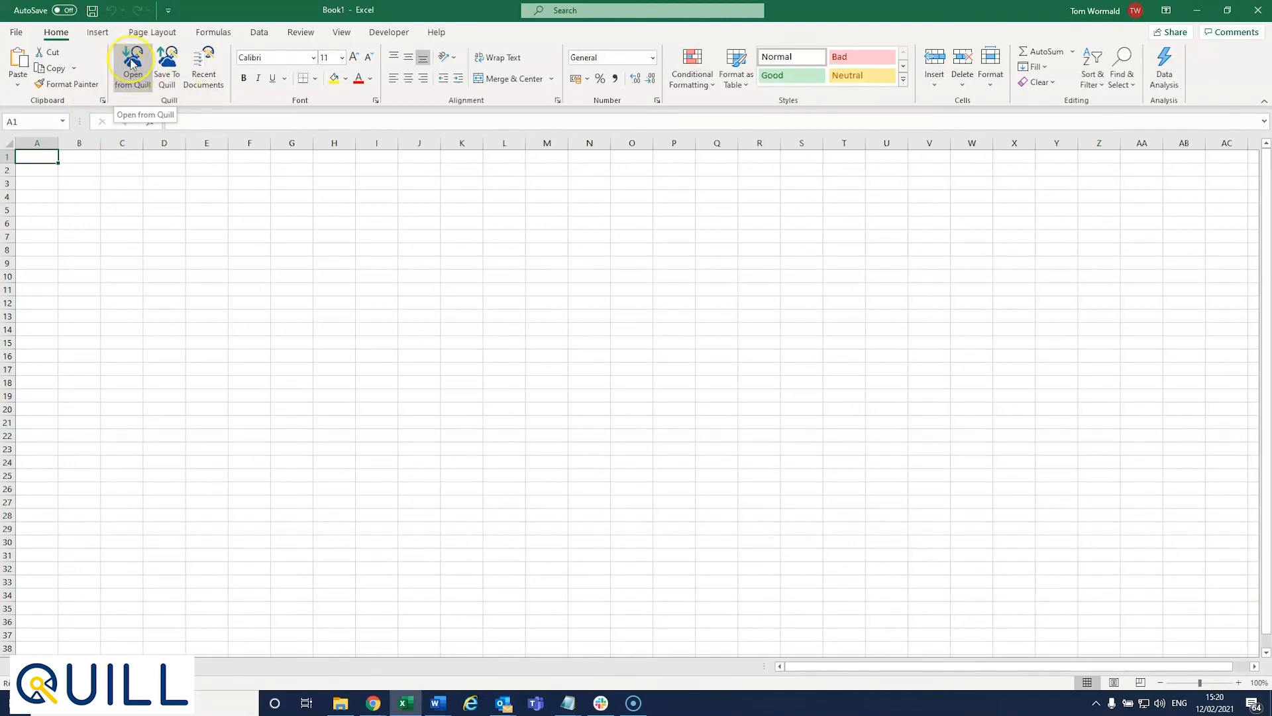
{"action": "left_click", "coordinate": [141, 81]}
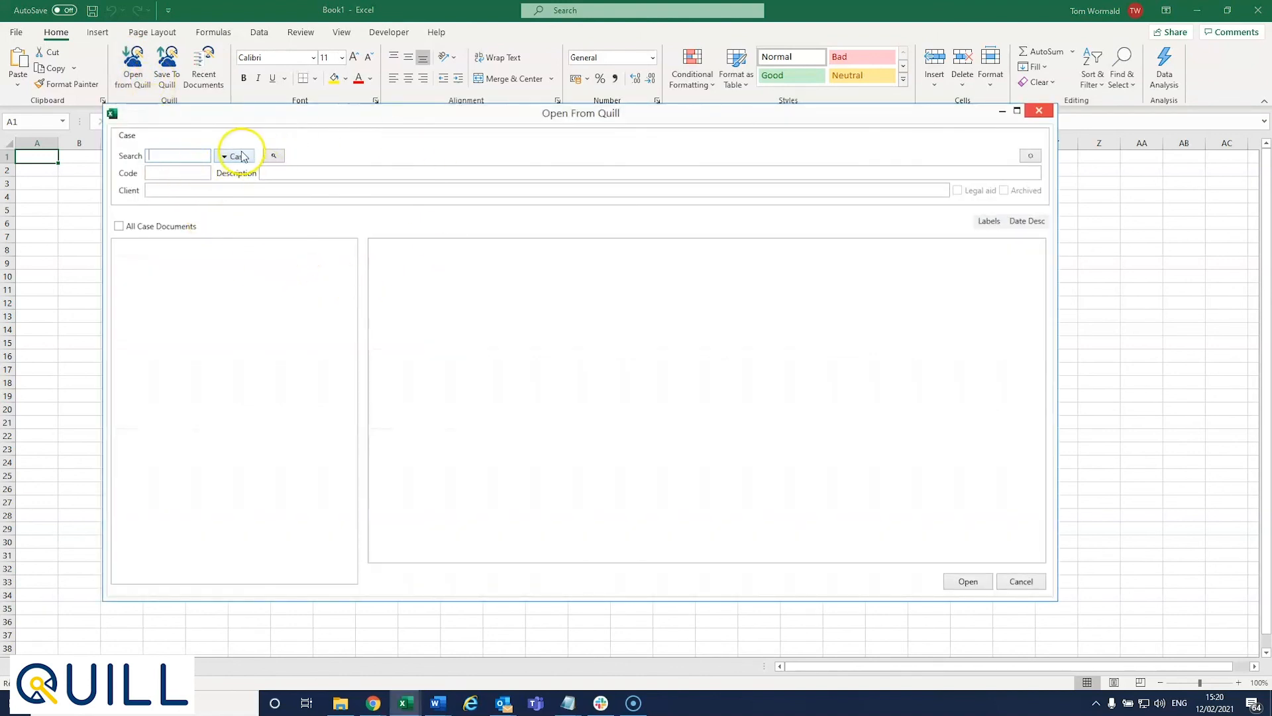
{"action": "left_click", "coordinate": [1038, 114]}
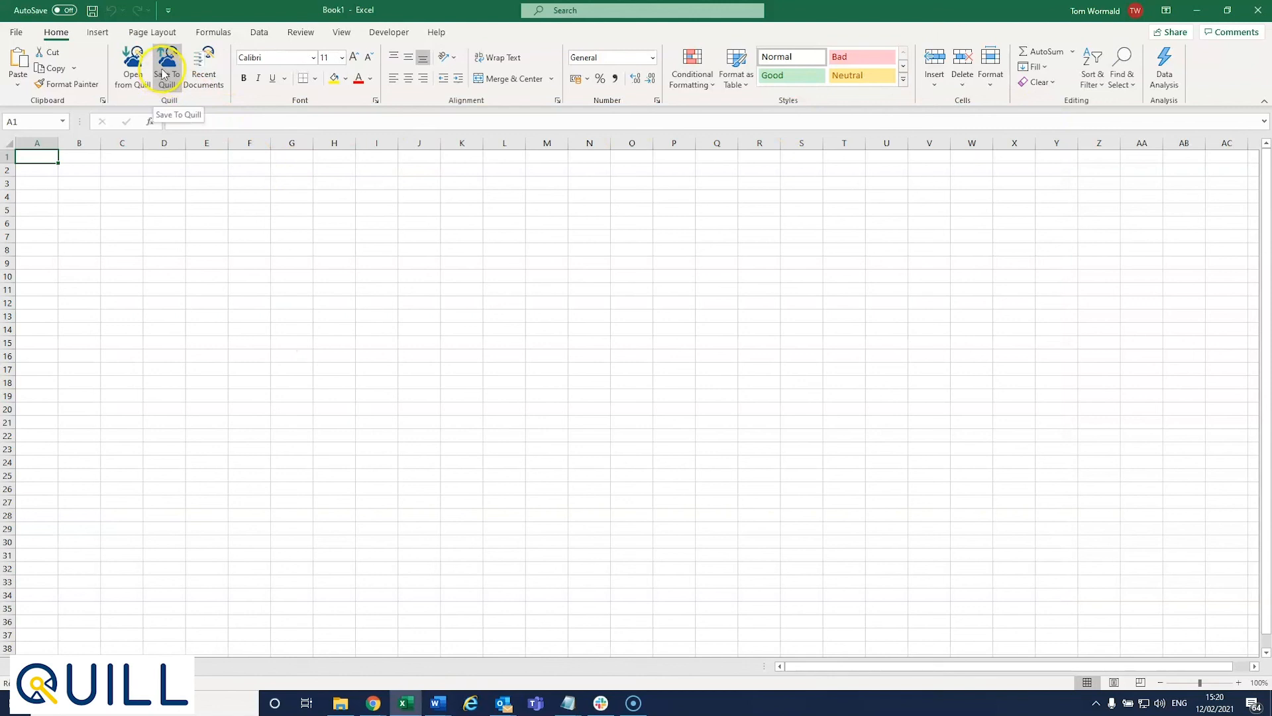
{"action": "left_click", "coordinate": [199, 73]}
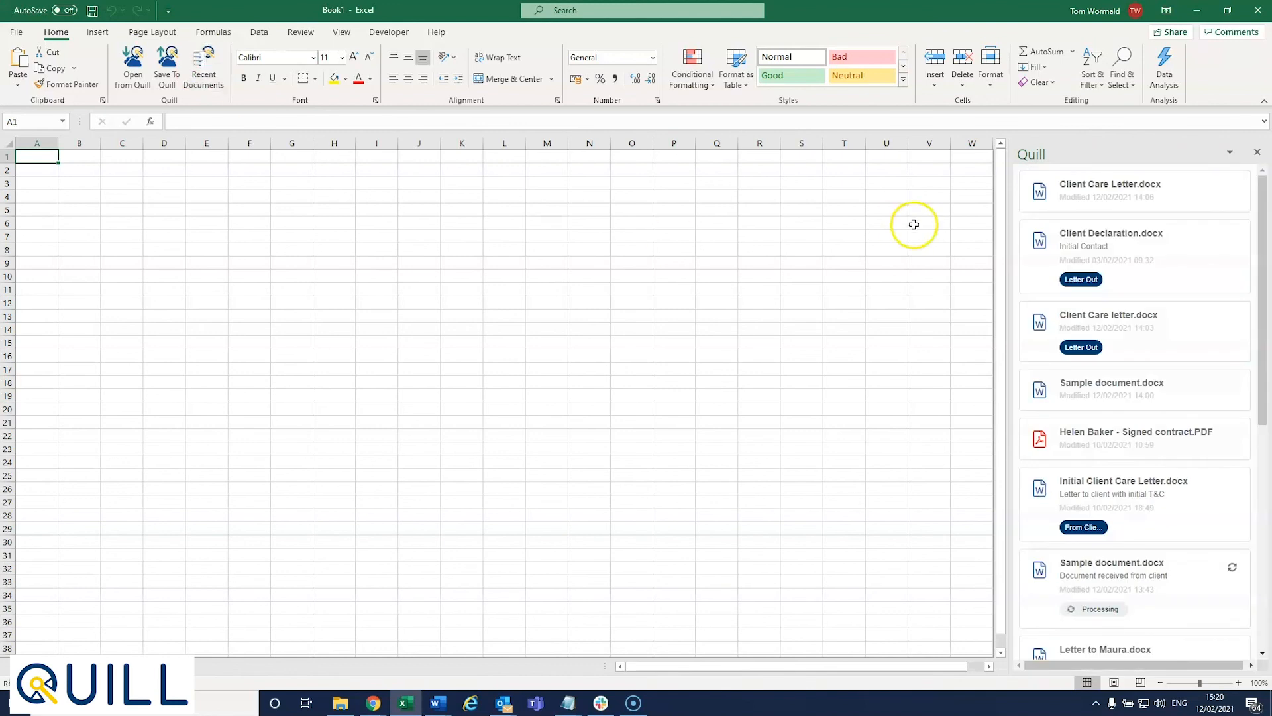
{"action": "left_click", "coordinate": [1257, 153]}
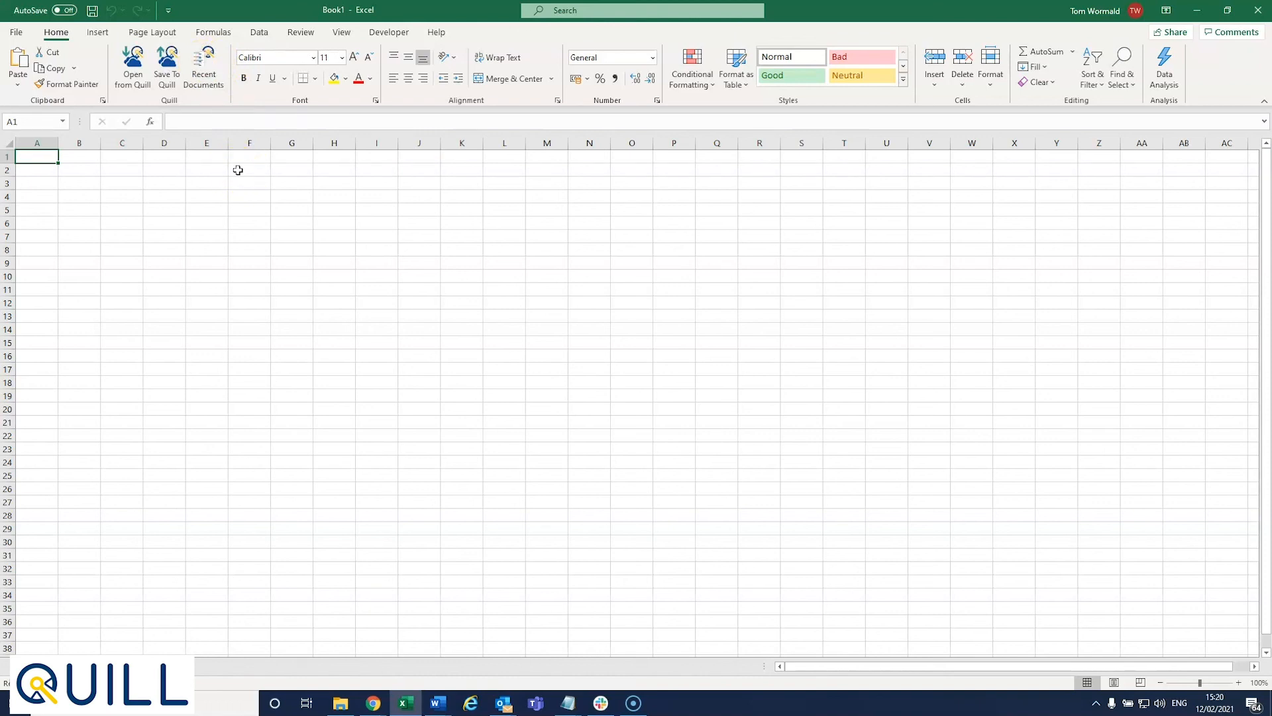
Step: From the desktop, start saving the Sample document Word file to Quill and choose the client's case from the recent cases
{"action": "left_click", "coordinate": [1197, 10]}
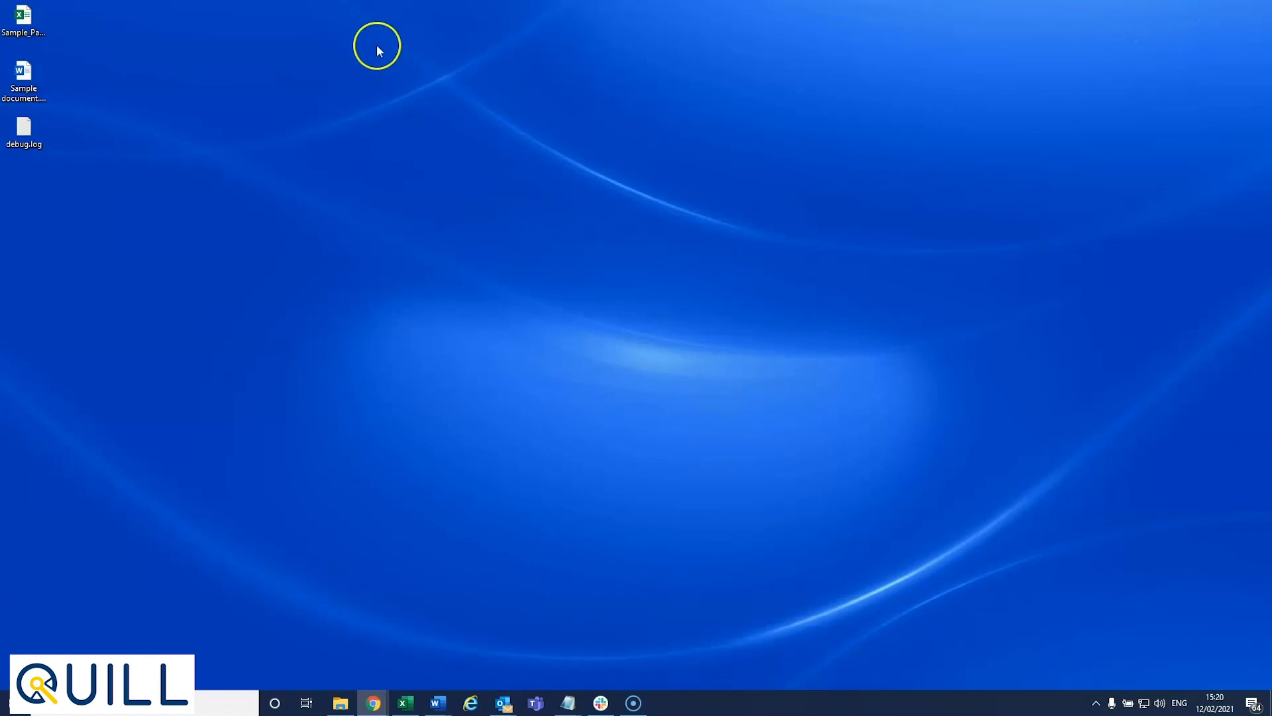
{"action": "right_click", "coordinate": [26, 77]}
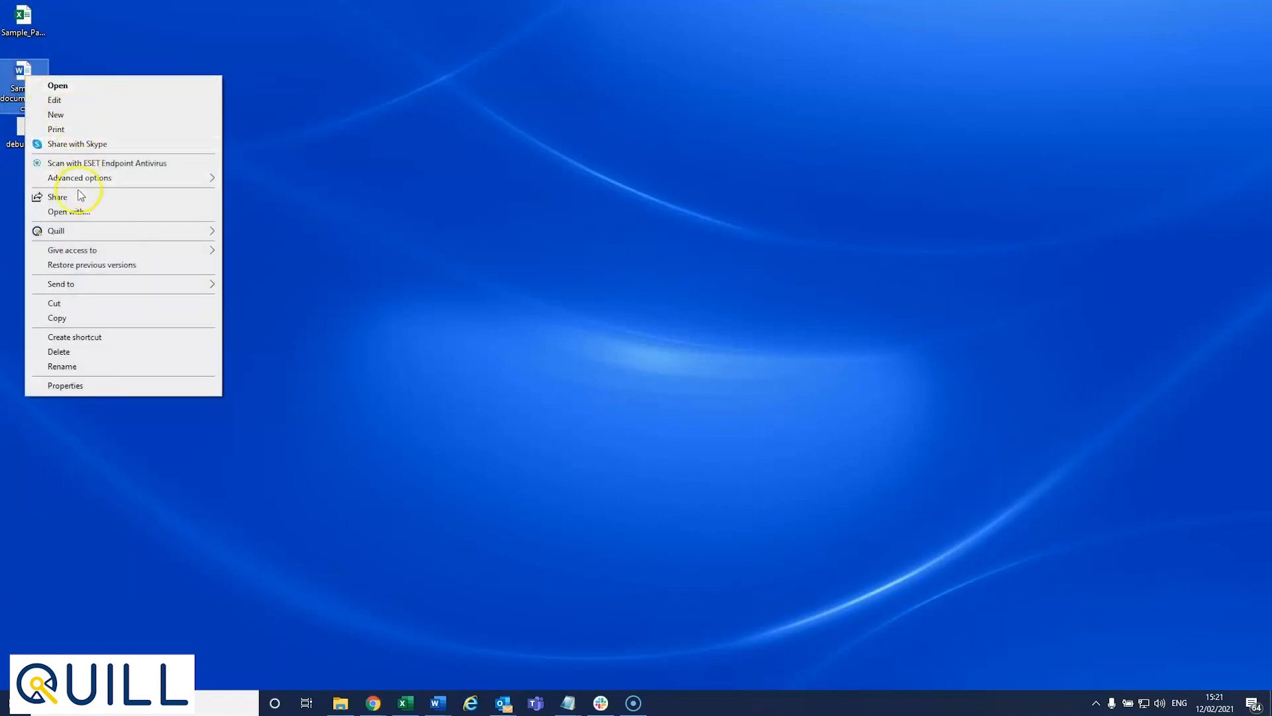
{"action": "mouse_move", "coordinate": [46, 231]}
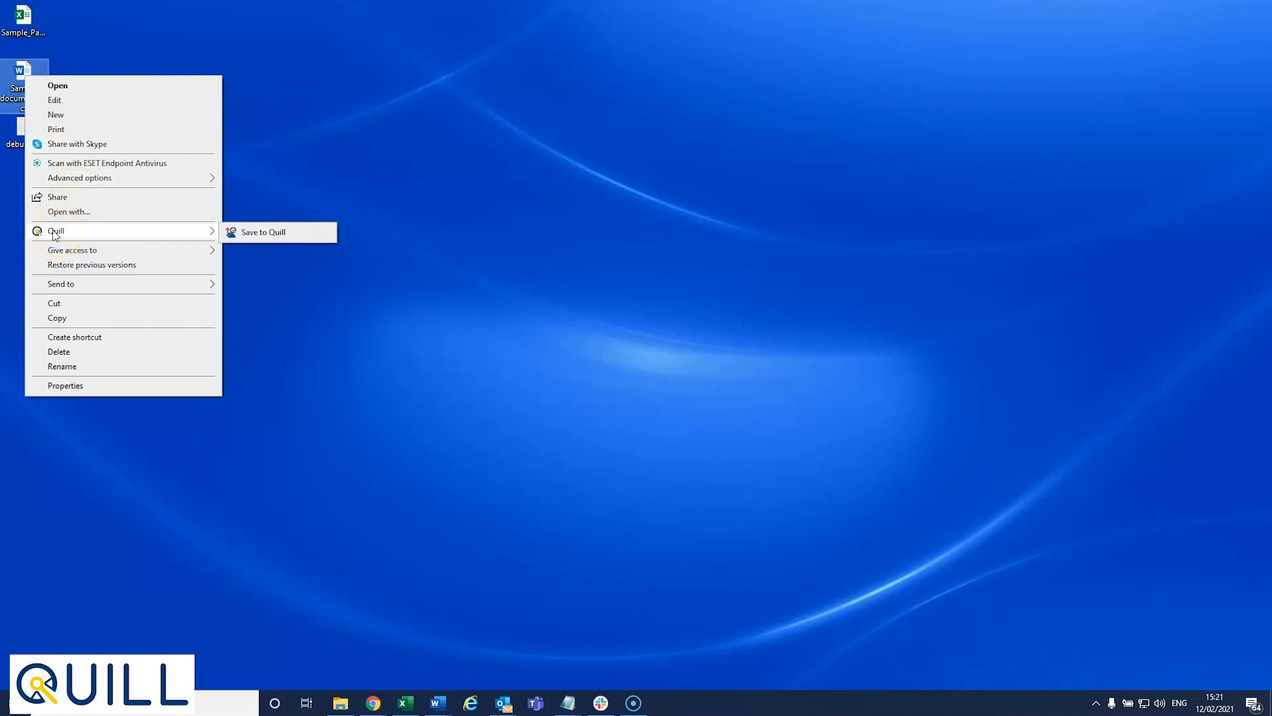
{"action": "left_click", "coordinate": [258, 234]}
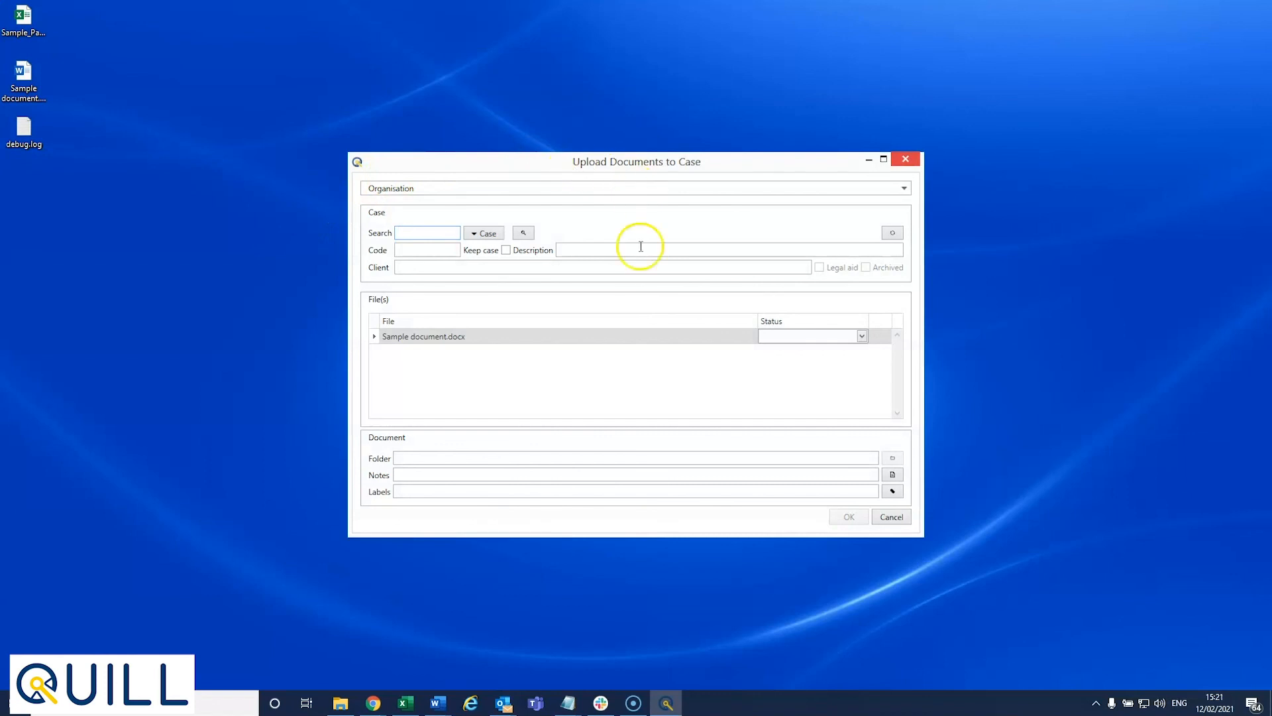
{"action": "left_click", "coordinate": [489, 235]}
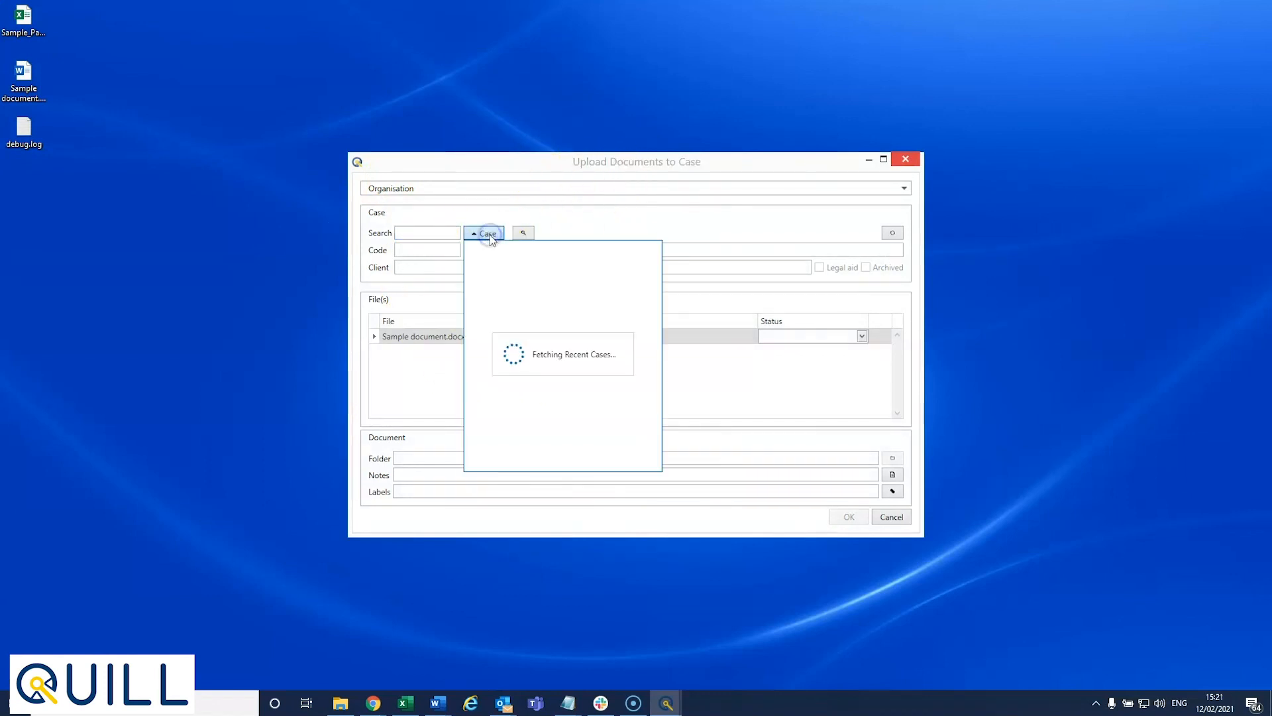
{"action": "left_click", "coordinate": [524, 278]}
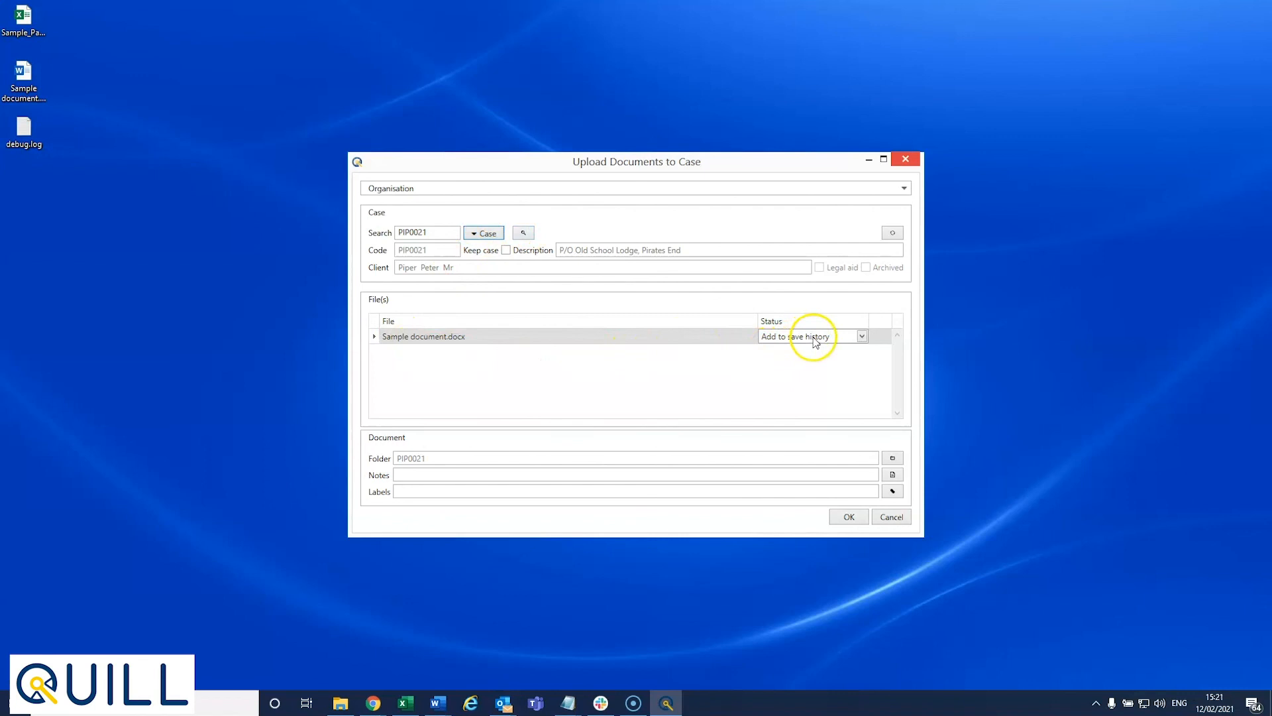
Step: Upload the document to the case's Correspondence folder with status Add to save history and no labels, after checking the status and label options
{"action": "left_click", "coordinate": [862, 337]}
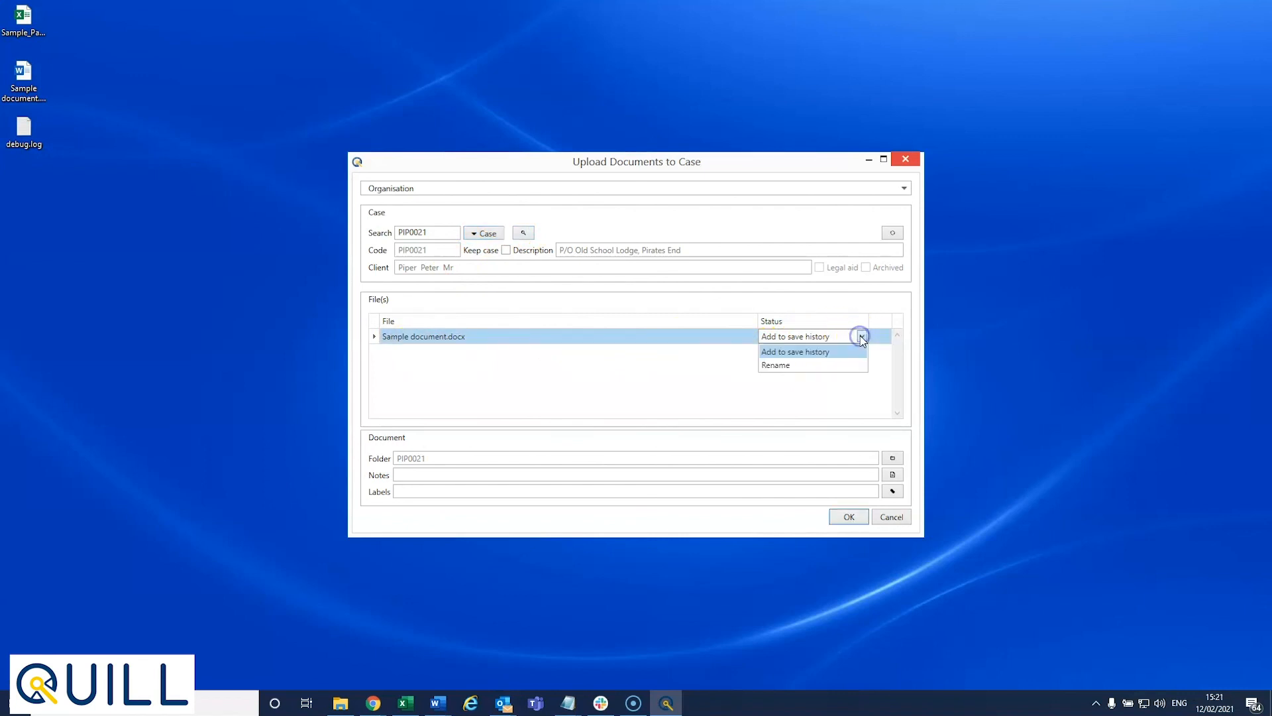
{"action": "left_click", "coordinate": [706, 357]}
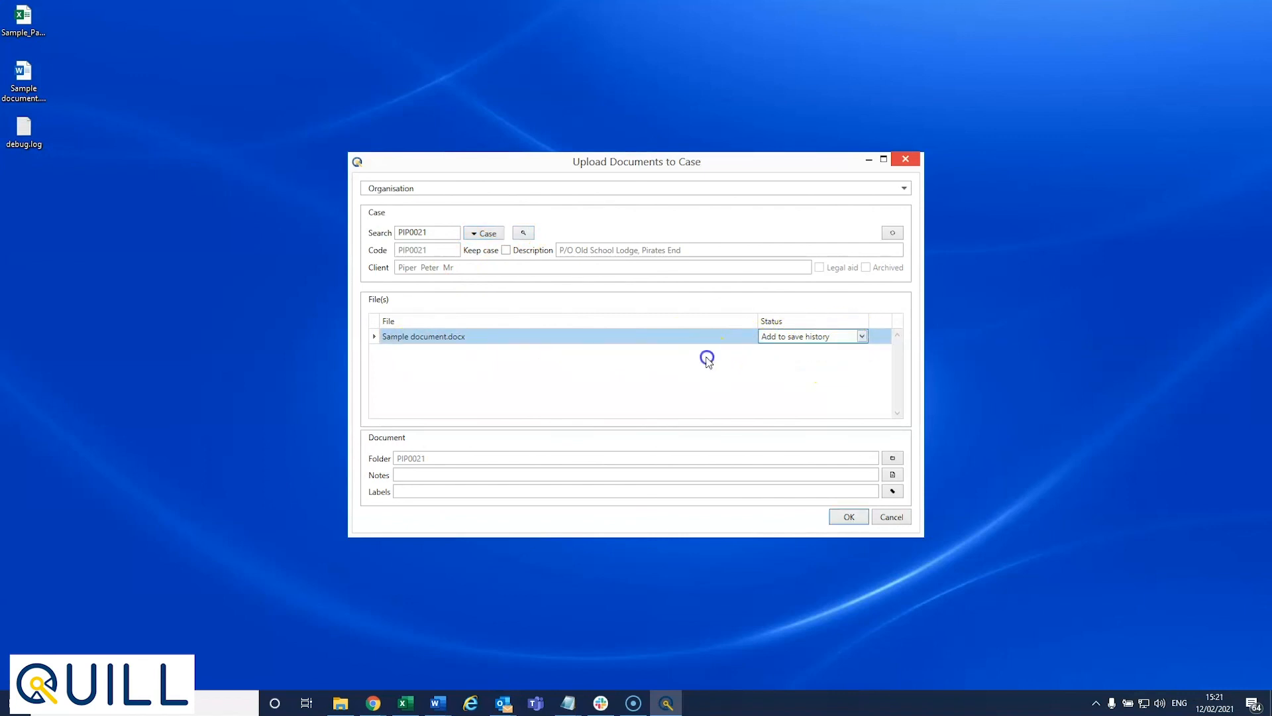
{"action": "left_click", "coordinate": [893, 457]}
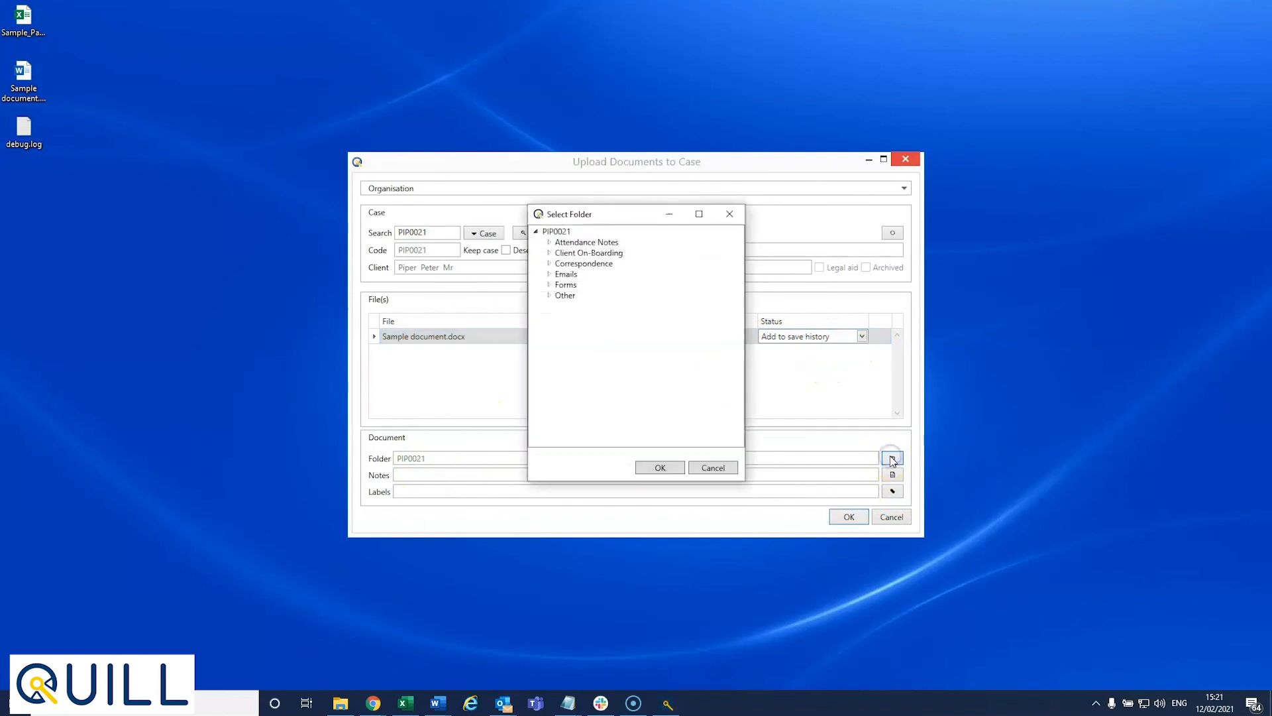
{"action": "left_click", "coordinate": [567, 264]}
{"action": "left_click", "coordinate": [661, 467]}
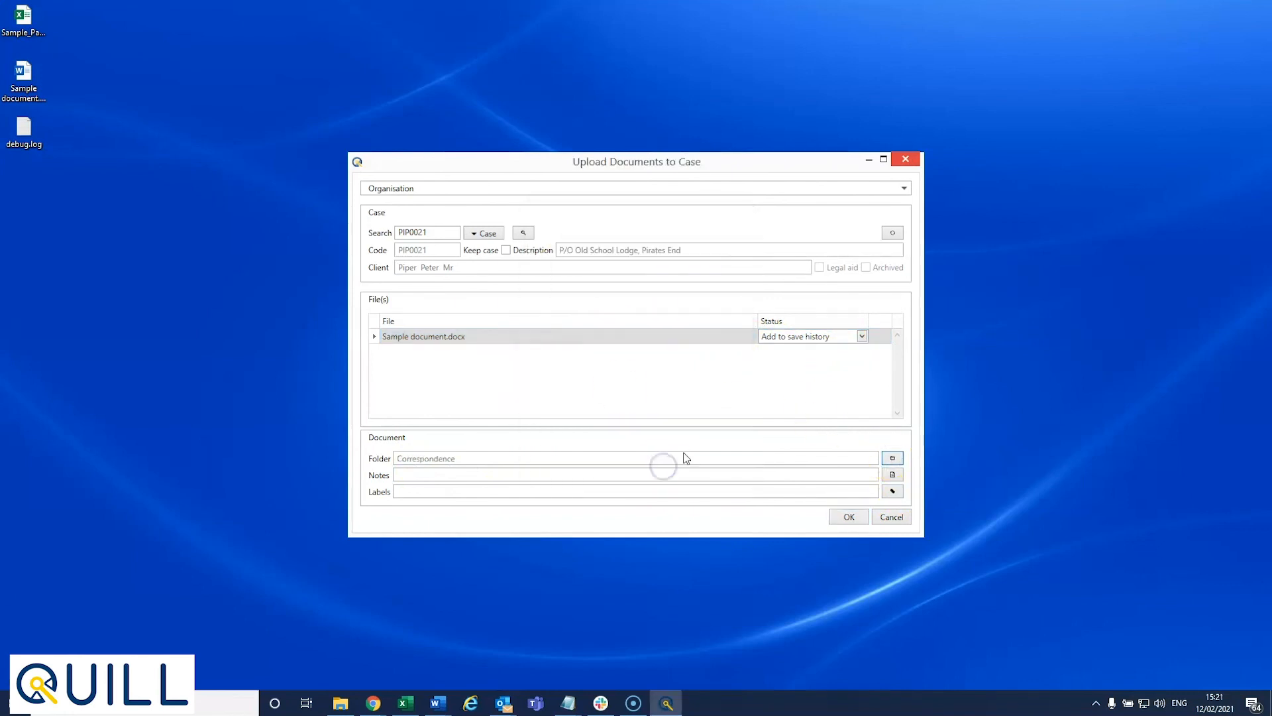
{"action": "left_click", "coordinate": [893, 492]}
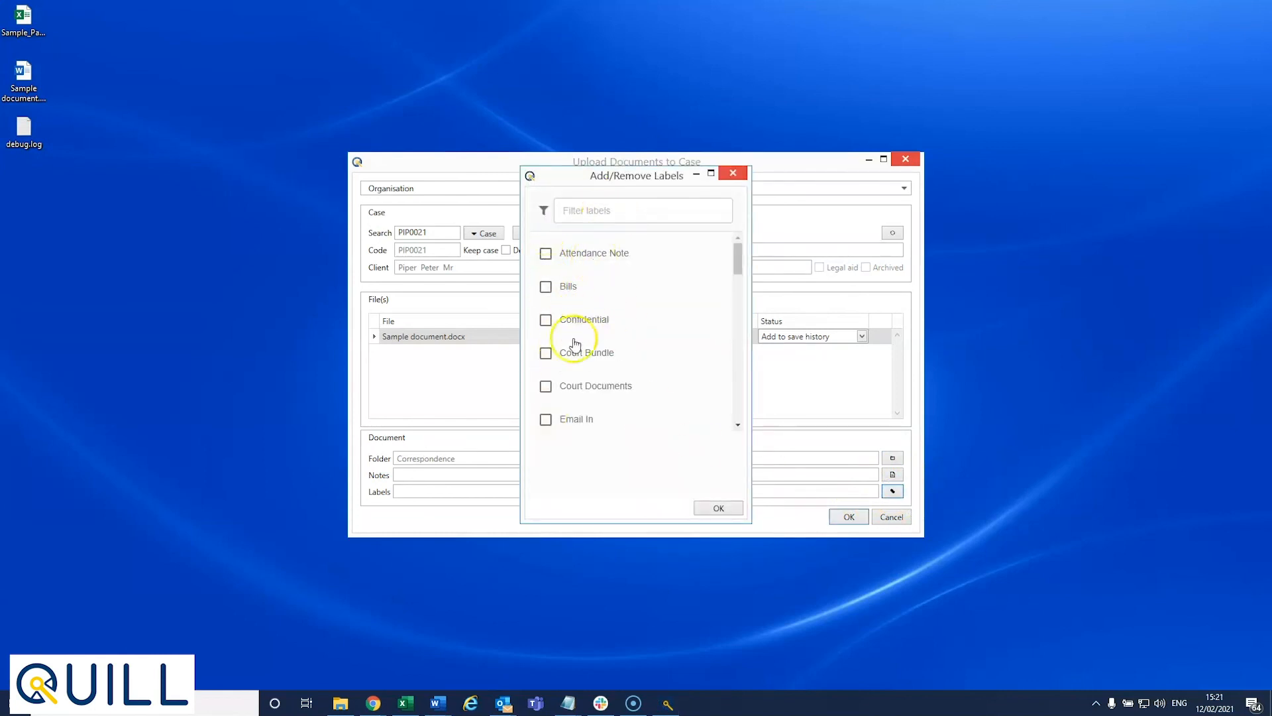
{"action": "left_click", "coordinate": [720, 509]}
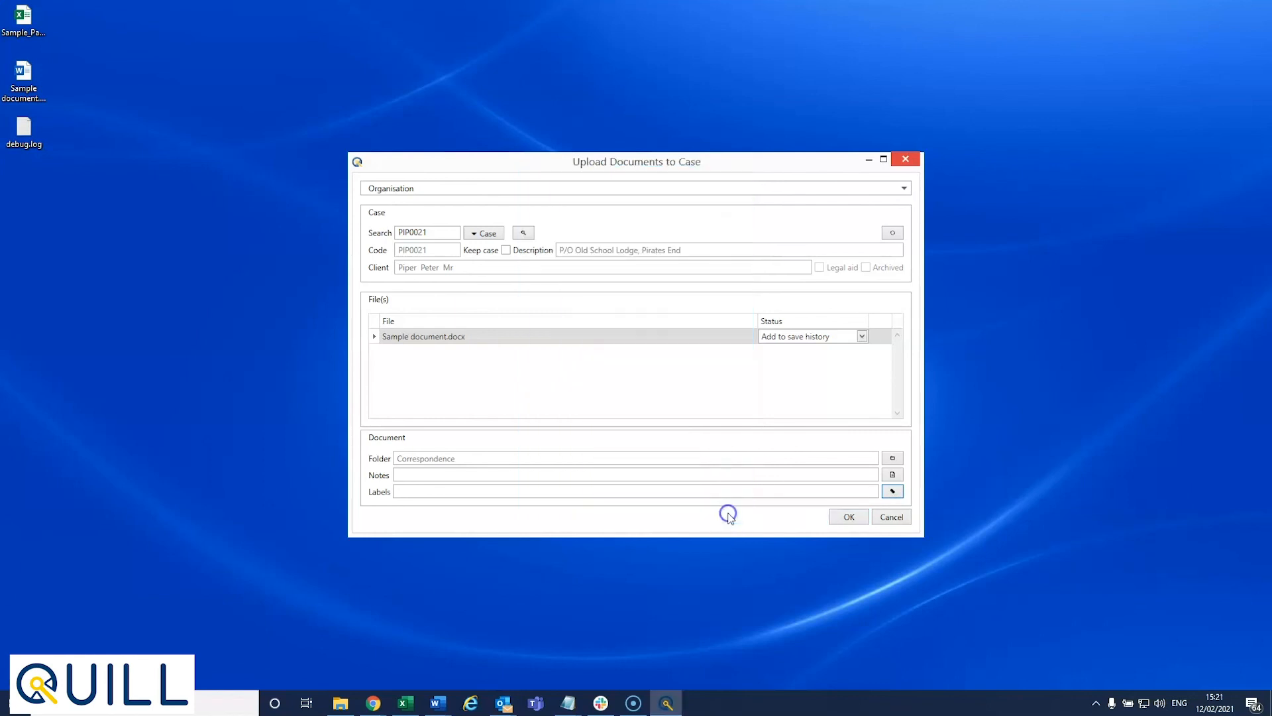
{"action": "left_click", "coordinate": [849, 518]}
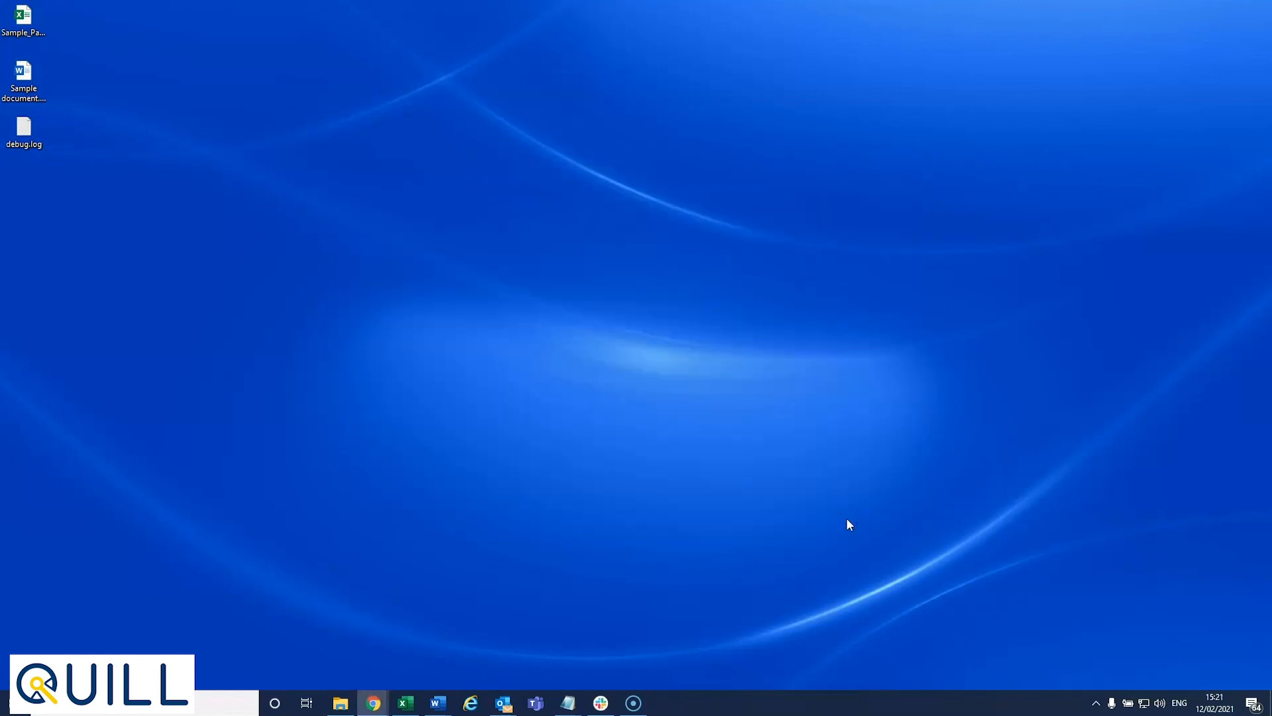